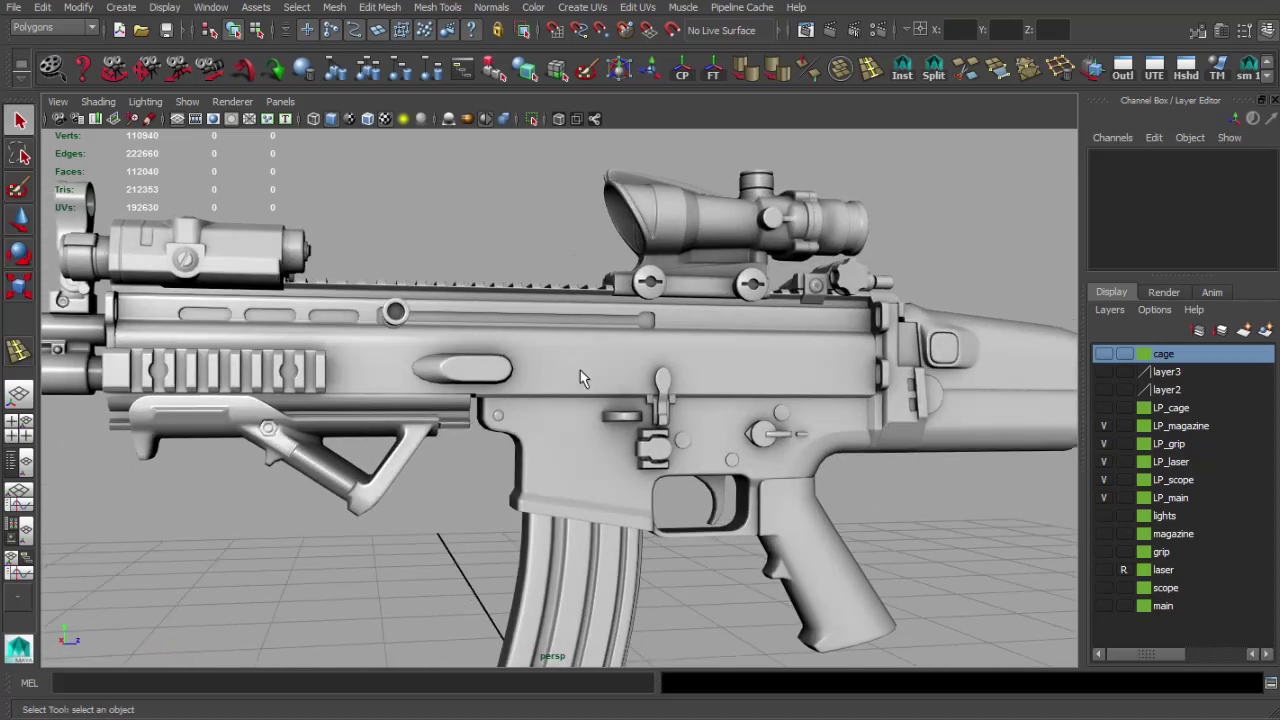
Hide the LP_scope, LP_laser, LP_grip and LP_magazine layers so only the LP_main rifle body shows
left_click(1104, 479)
left_click(1104, 461)
left_click(1104, 443)
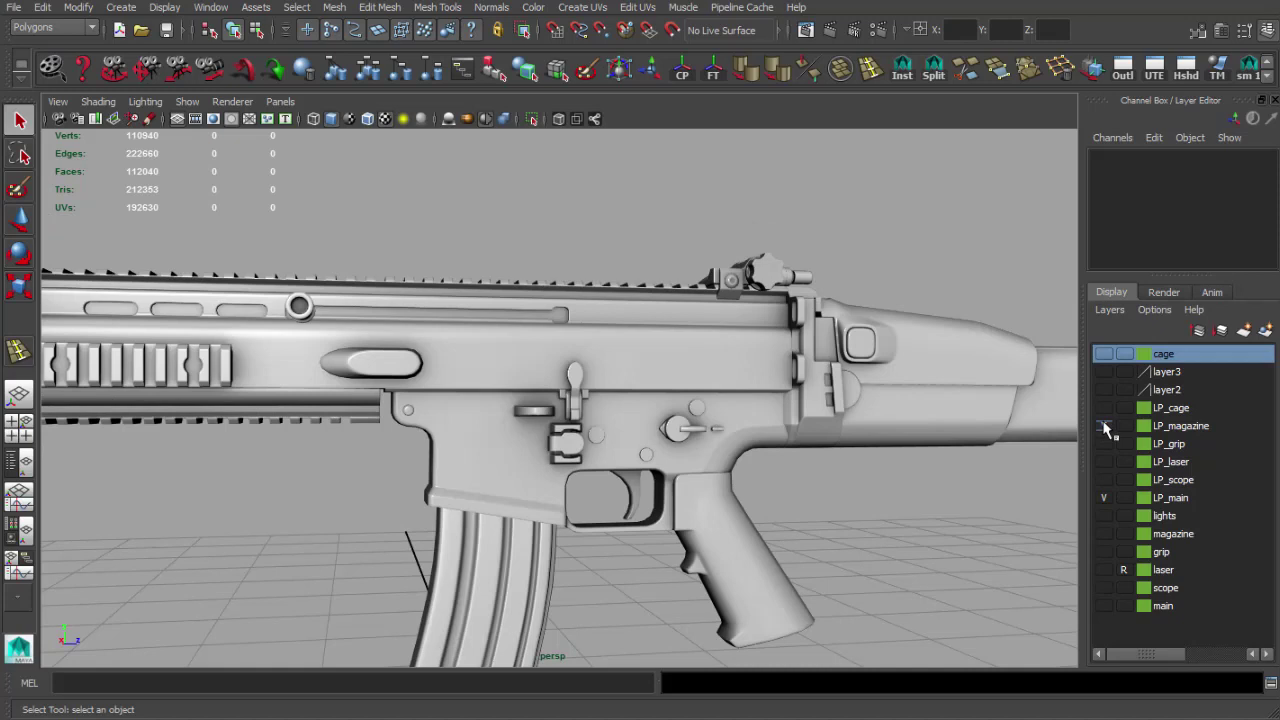
left_click(1104, 425)
left_click_drag(700, 400, 732, 441)
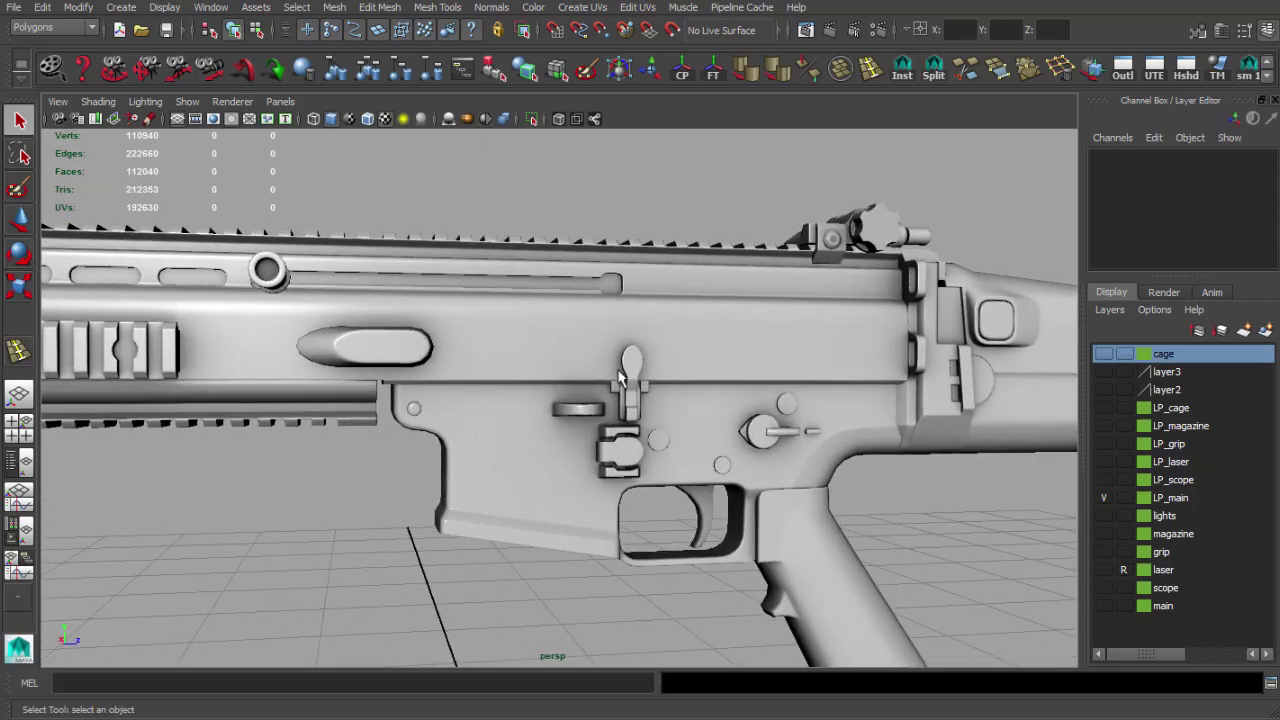
left_click_drag(620, 372, 594, 372)
Try selecting the dots in dots.exr, which fails with a 32-bit error
key("alt+Tab")
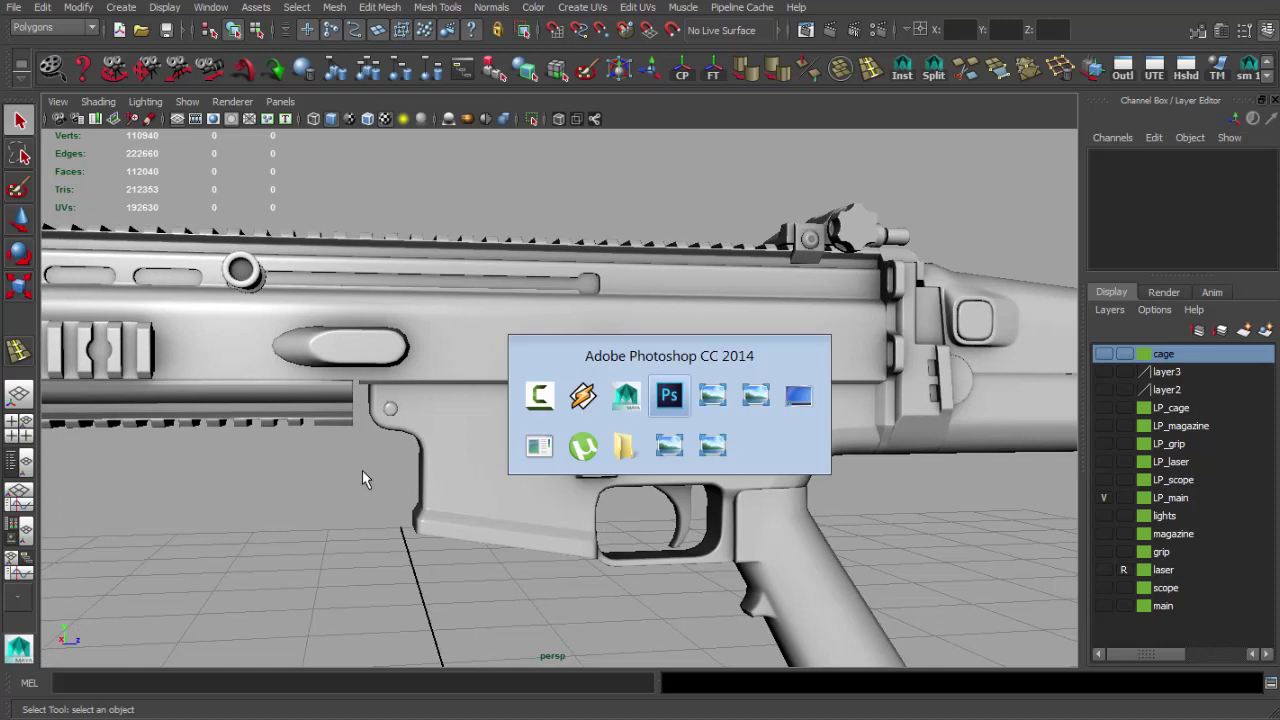
mouse_move(1097, 184)
left_mouse_down()
mouse_move(1134, 206)
mouse_move(1103, 190)
left_mouse_up()
left_click_drag(752, 520, 316, 254)
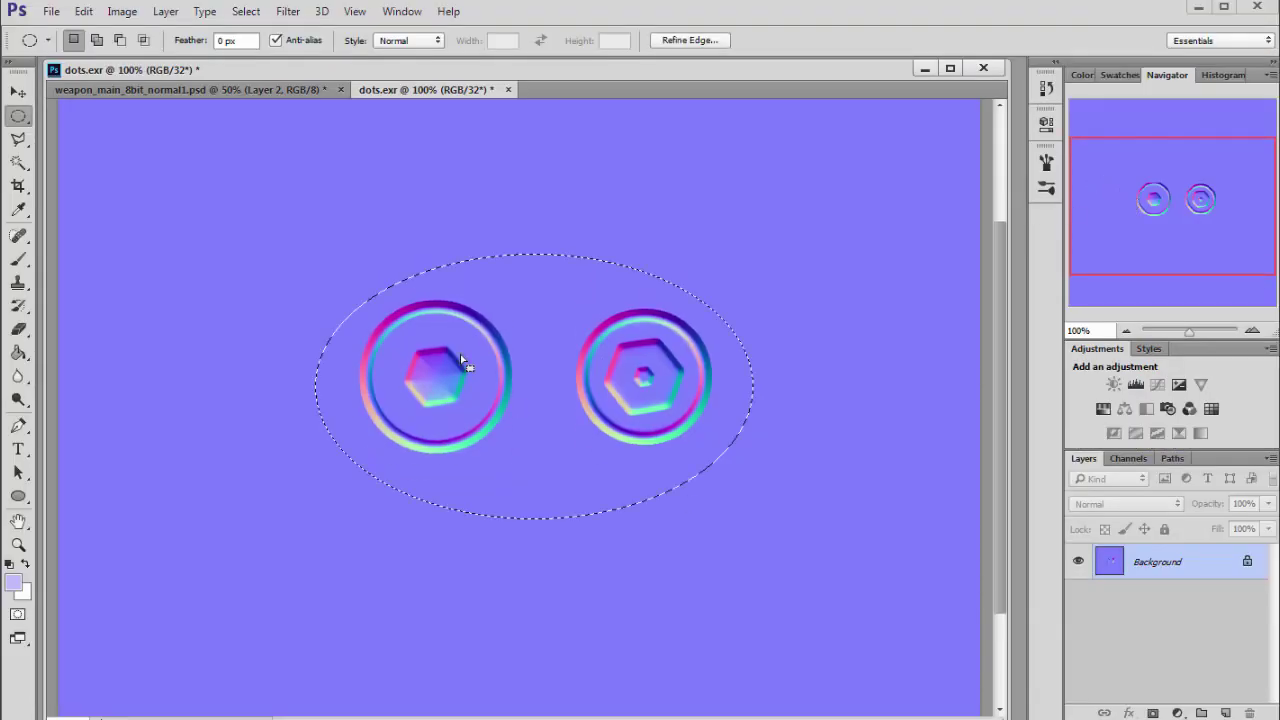
left_click(316, 263)
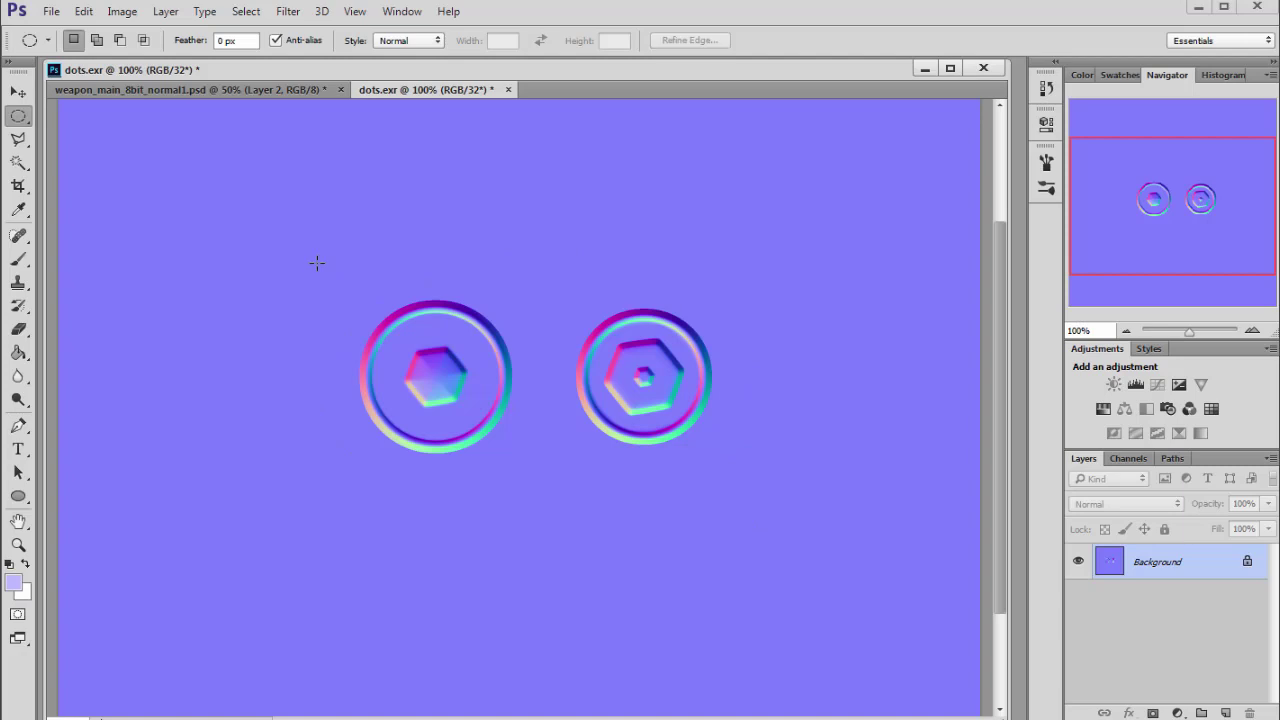
left_click(18, 162)
left_click(555, 290)
left_click(683, 302)
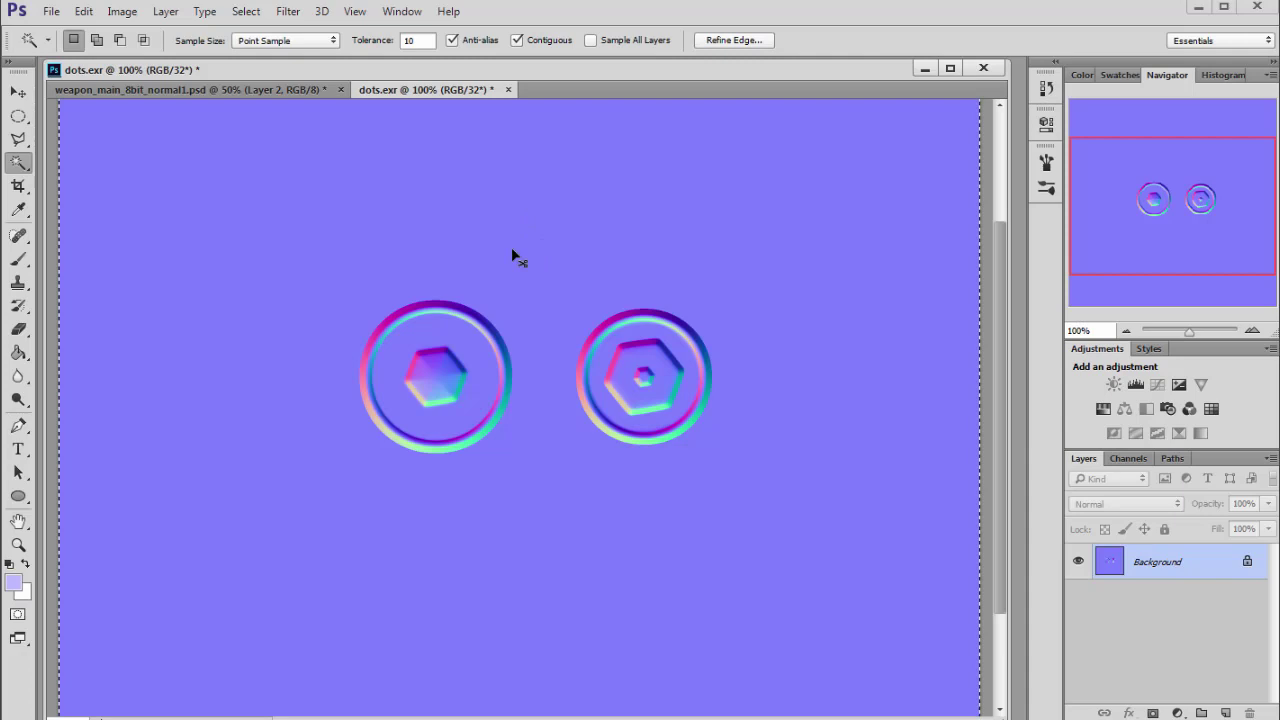
Create a new 8-bit 1024×1024 document and paste the dots into it
left_click(51, 11)
left_click(65, 31)
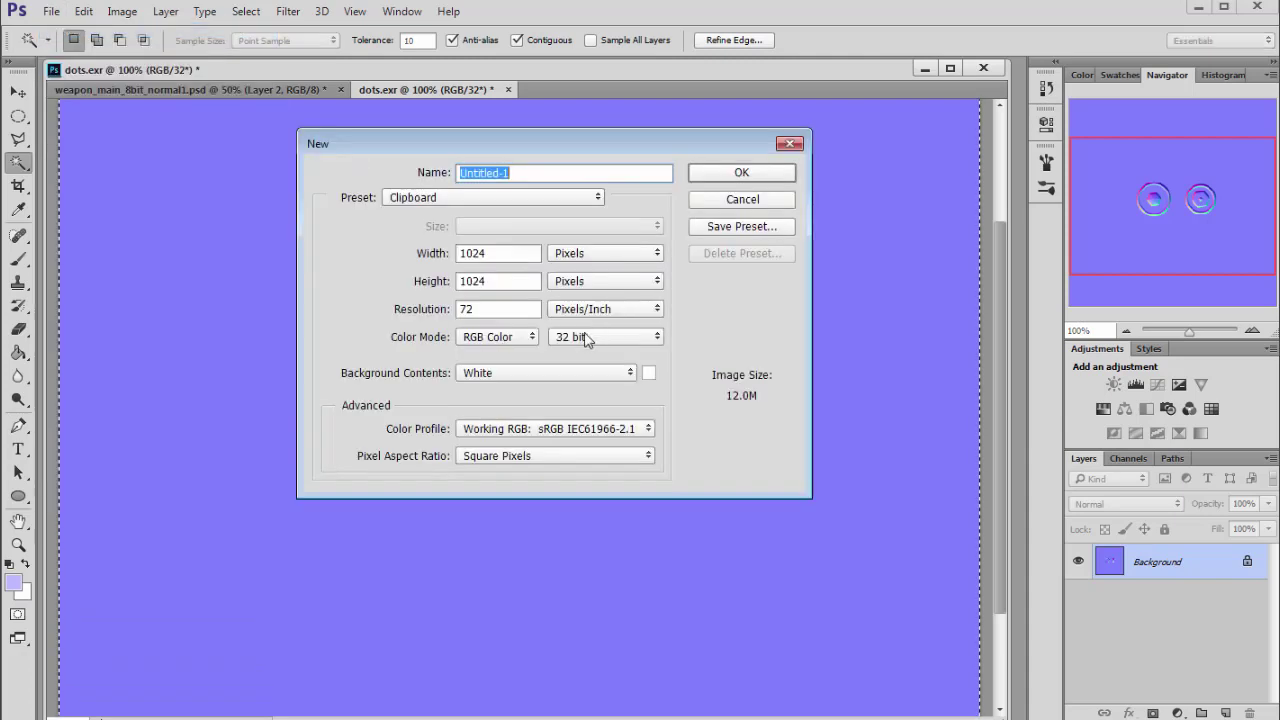
left_click(590, 340)
left_click(612, 362)
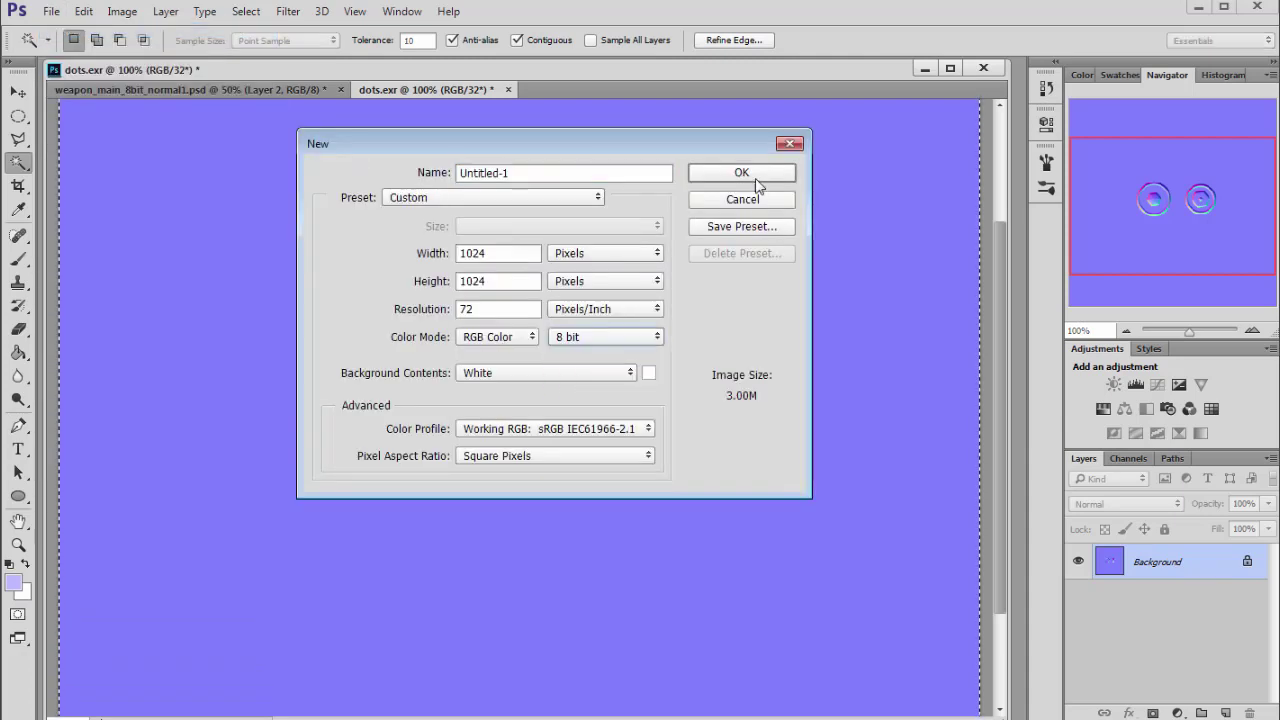
left_click(752, 175)
key("ctrl+v")
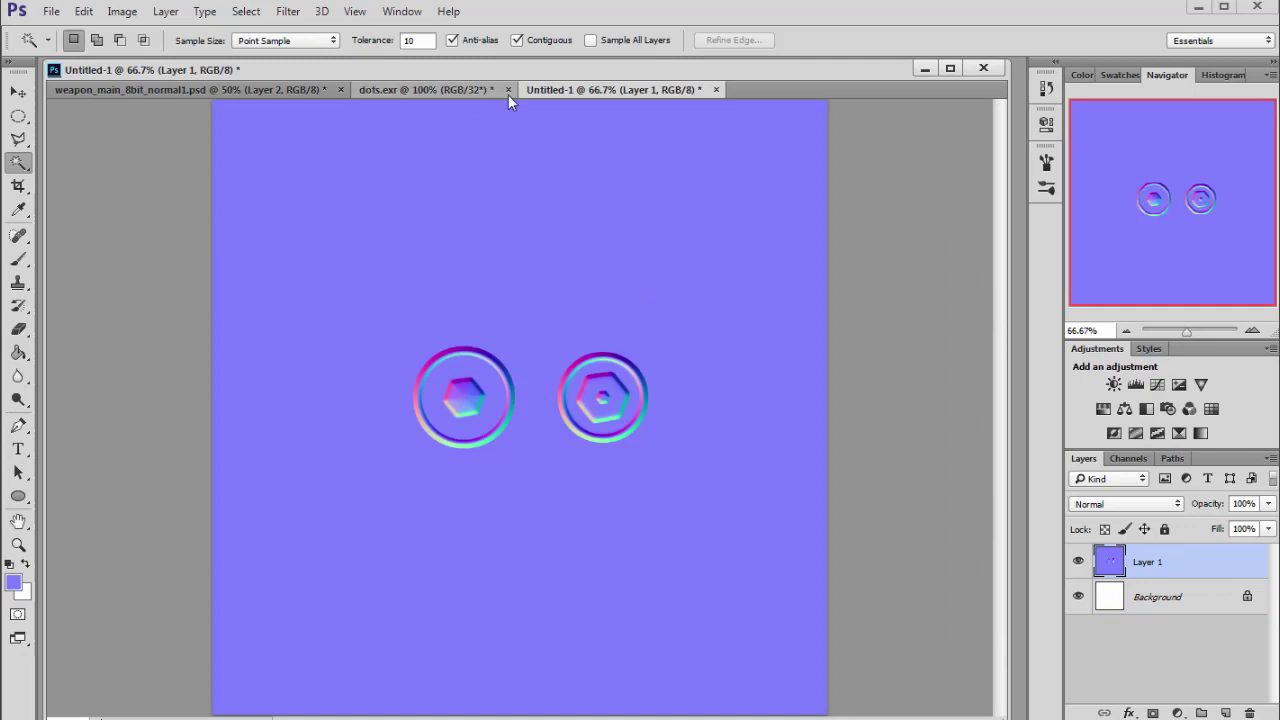
Close dots.exr without saving and select only the left dot in the new document
left_click(508, 89)
left_click(643, 290)
left_click(360, 282)
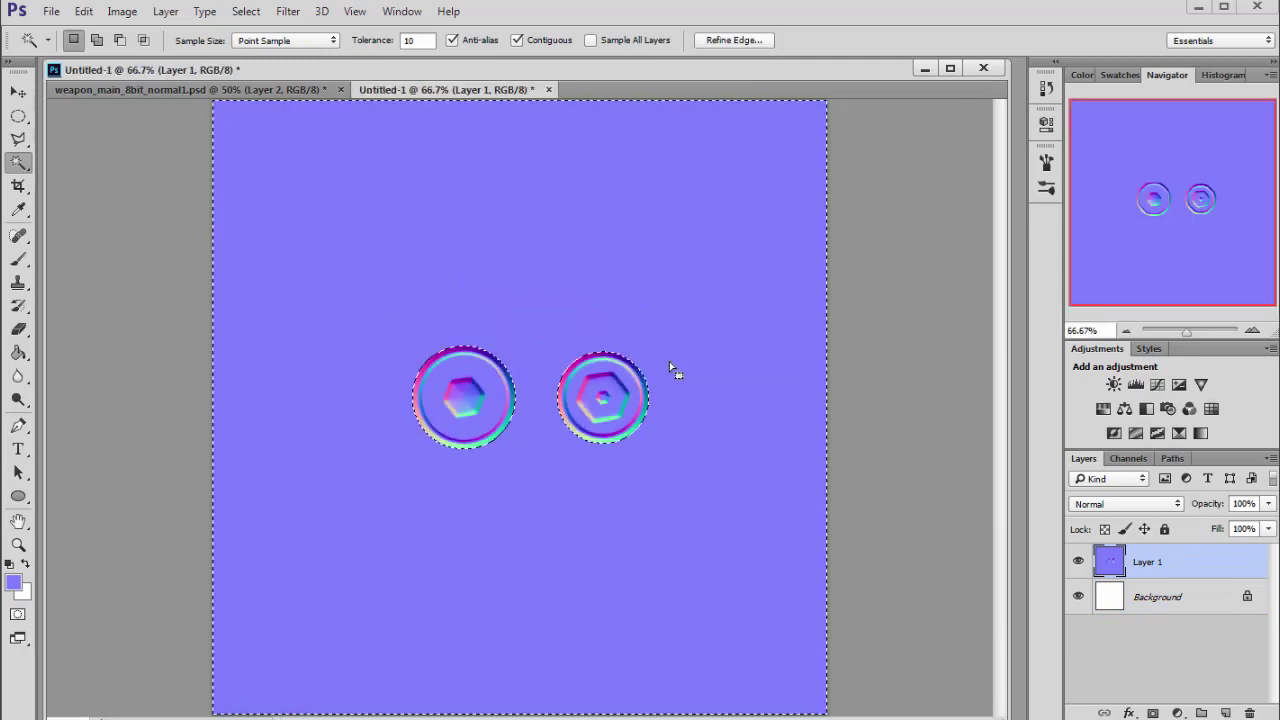
key("ctrl+shift+i")
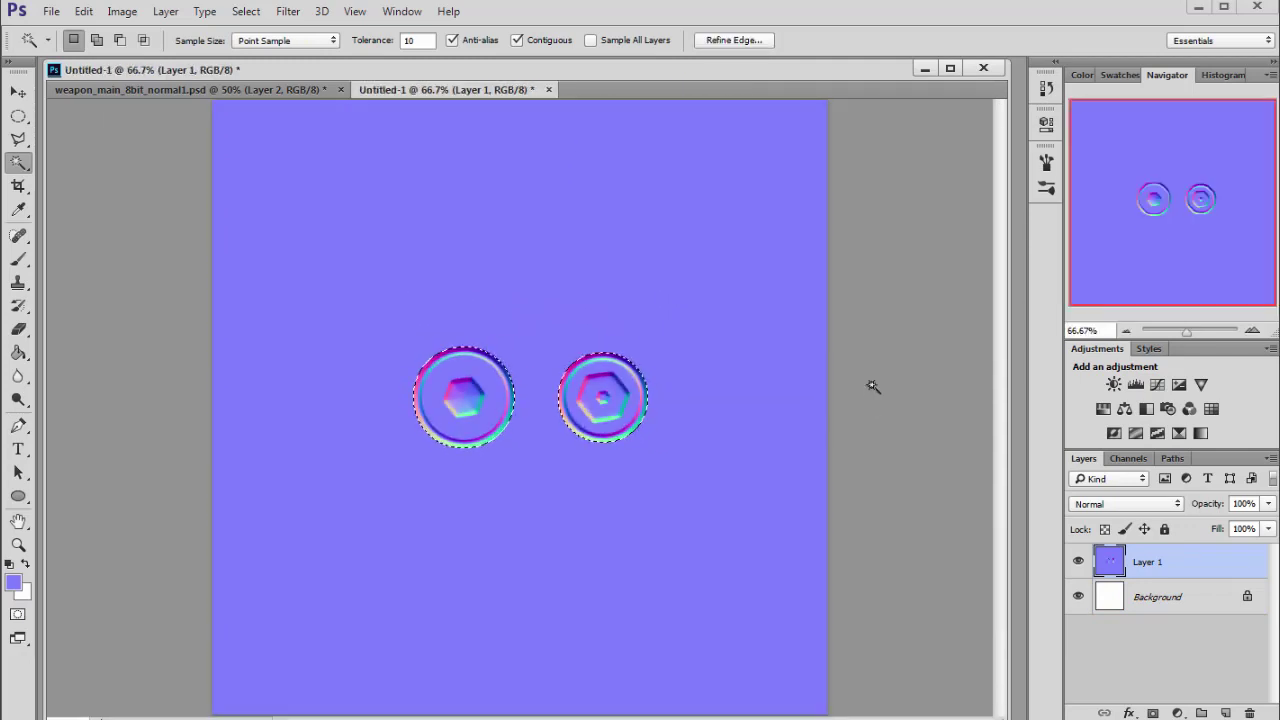
left_click(18, 116)
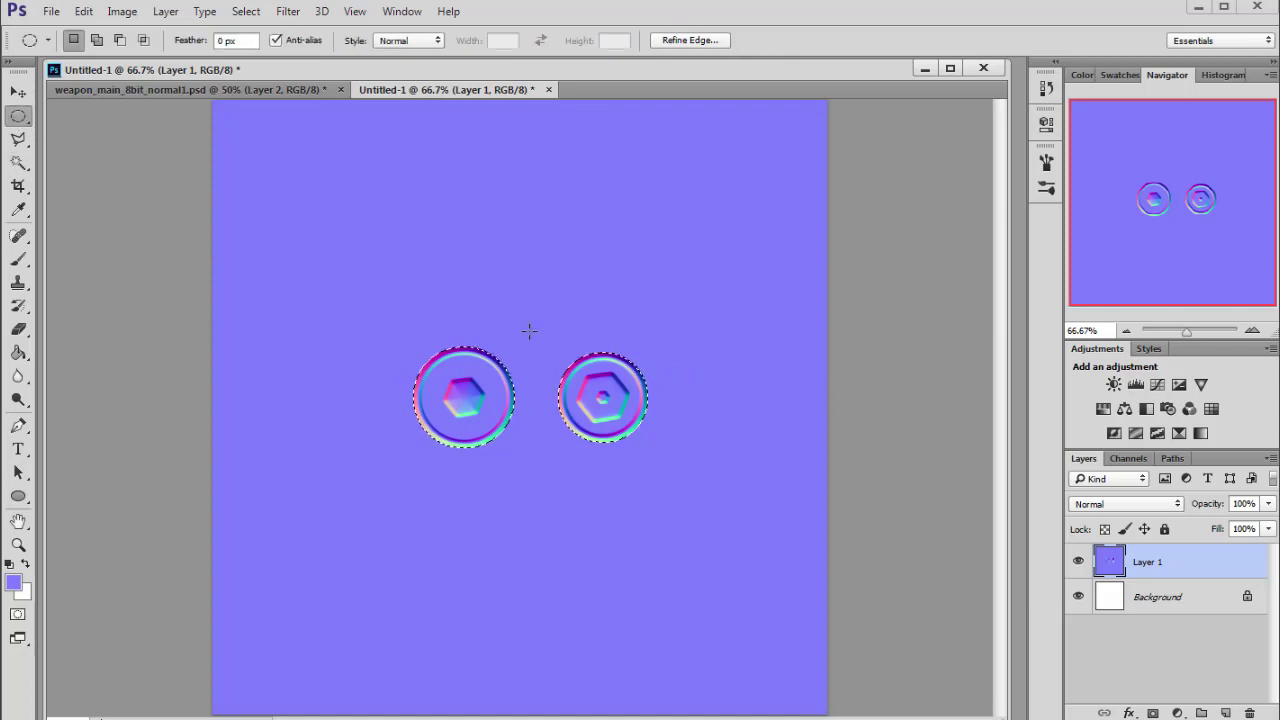
left_click_drag(690, 293, 545, 462)
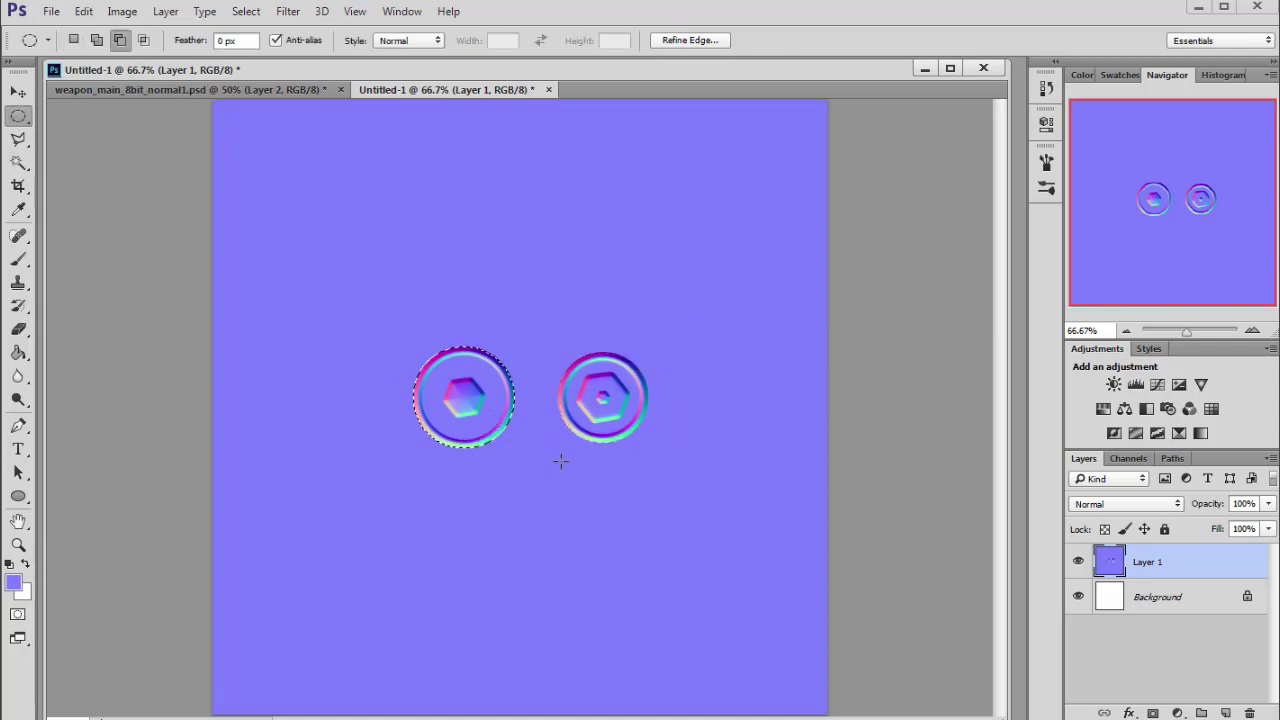
In weapon_main, group Layer 2 as 'details' and paste the hex-bolt dot into that group
left_click(201, 89)
key("ctrl+g")
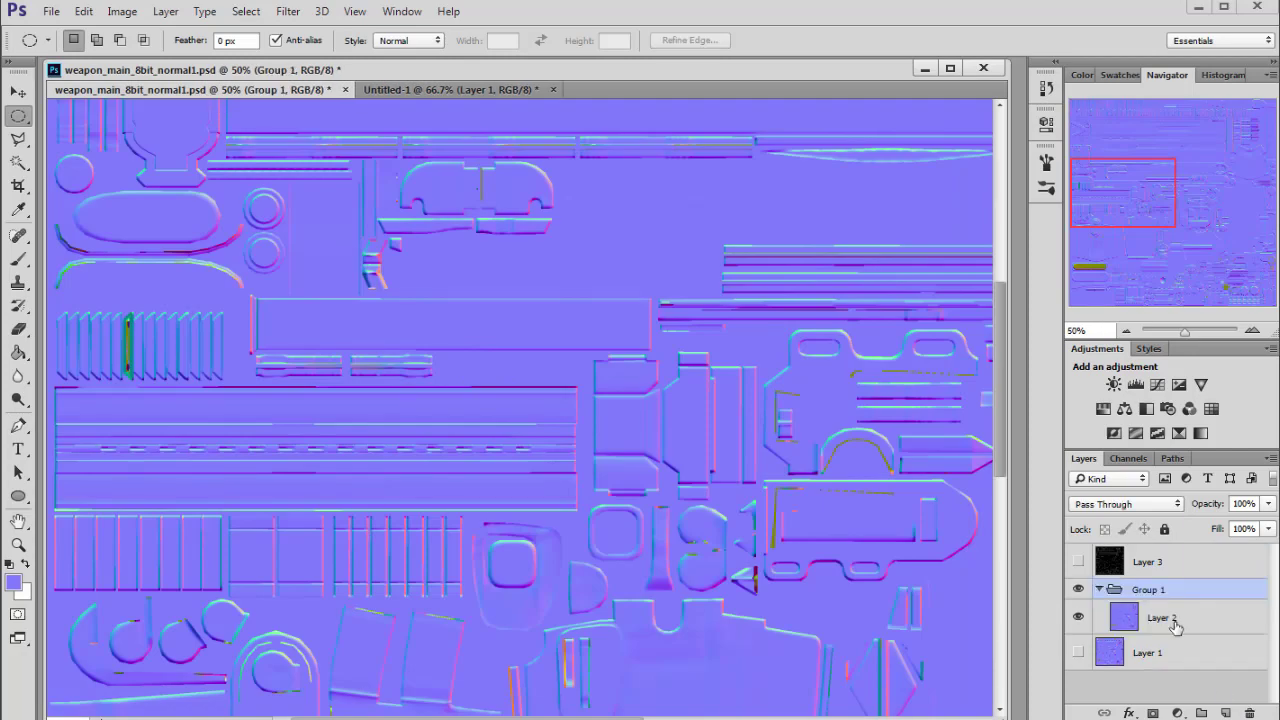
double_click(1150, 590)
type("deta")
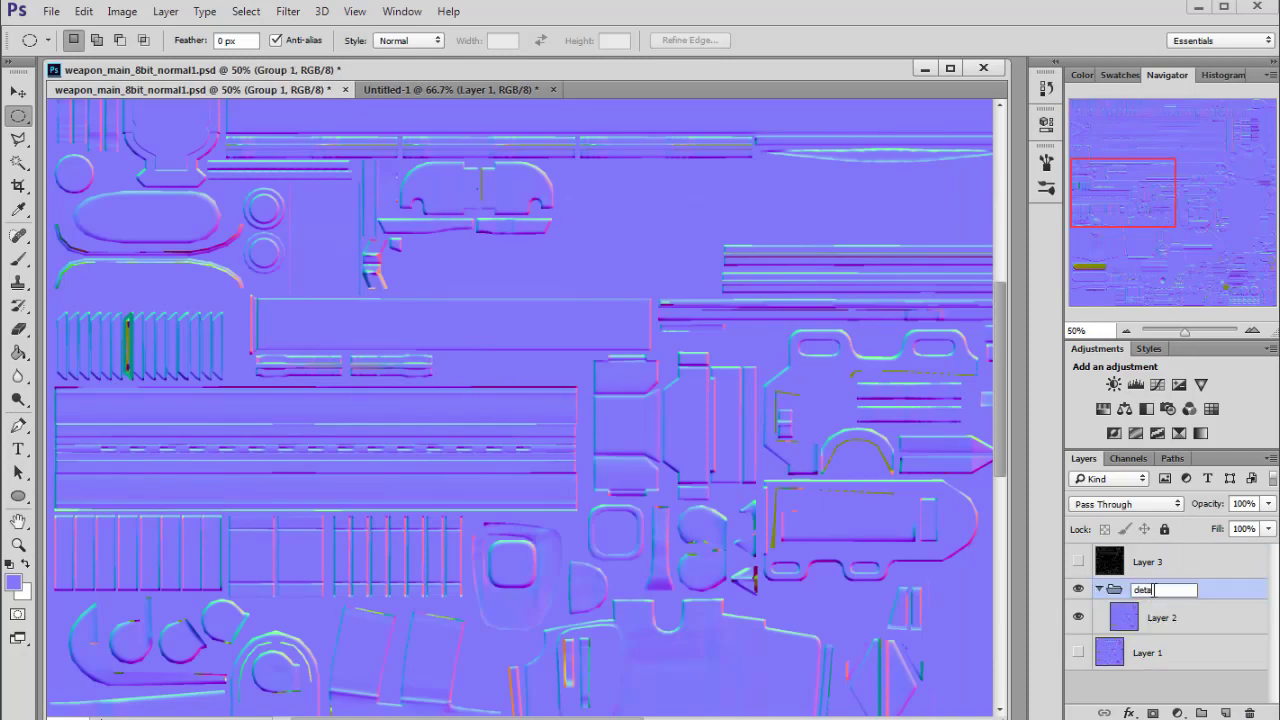
type("ils")
key("Return")
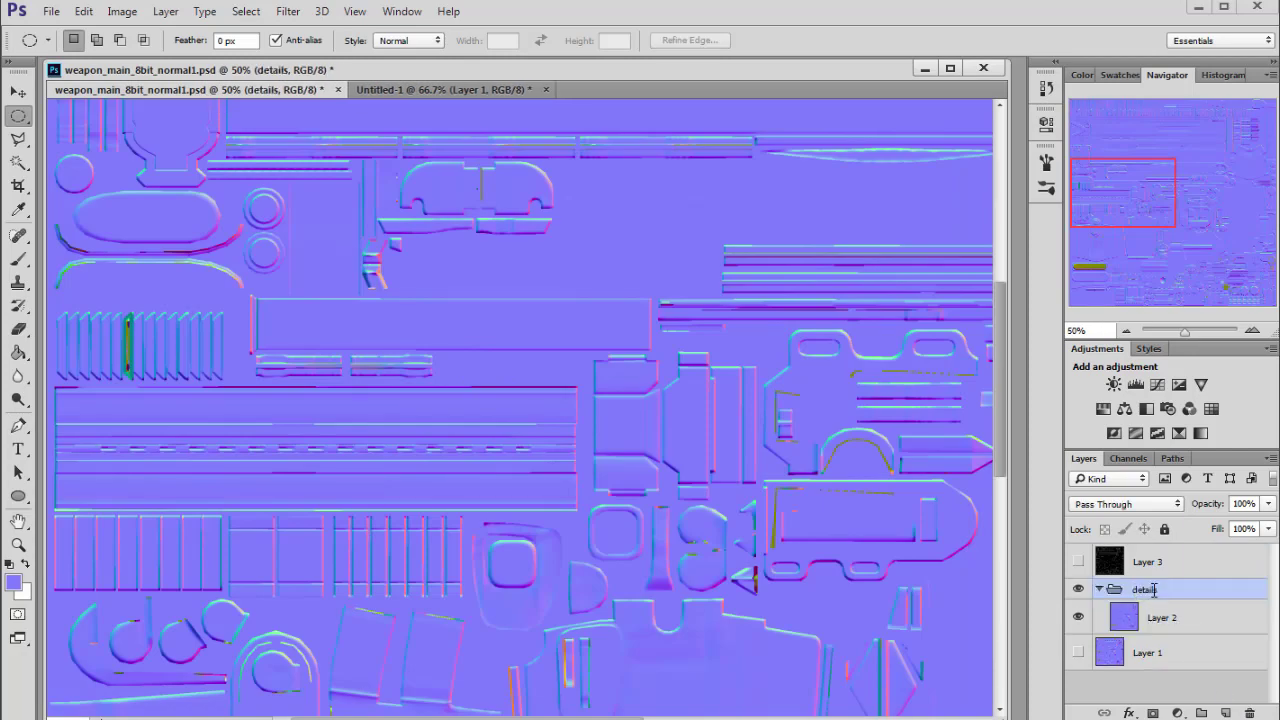
left_click(1126, 634)
left_click(1158, 592)
key("ctrl+v")
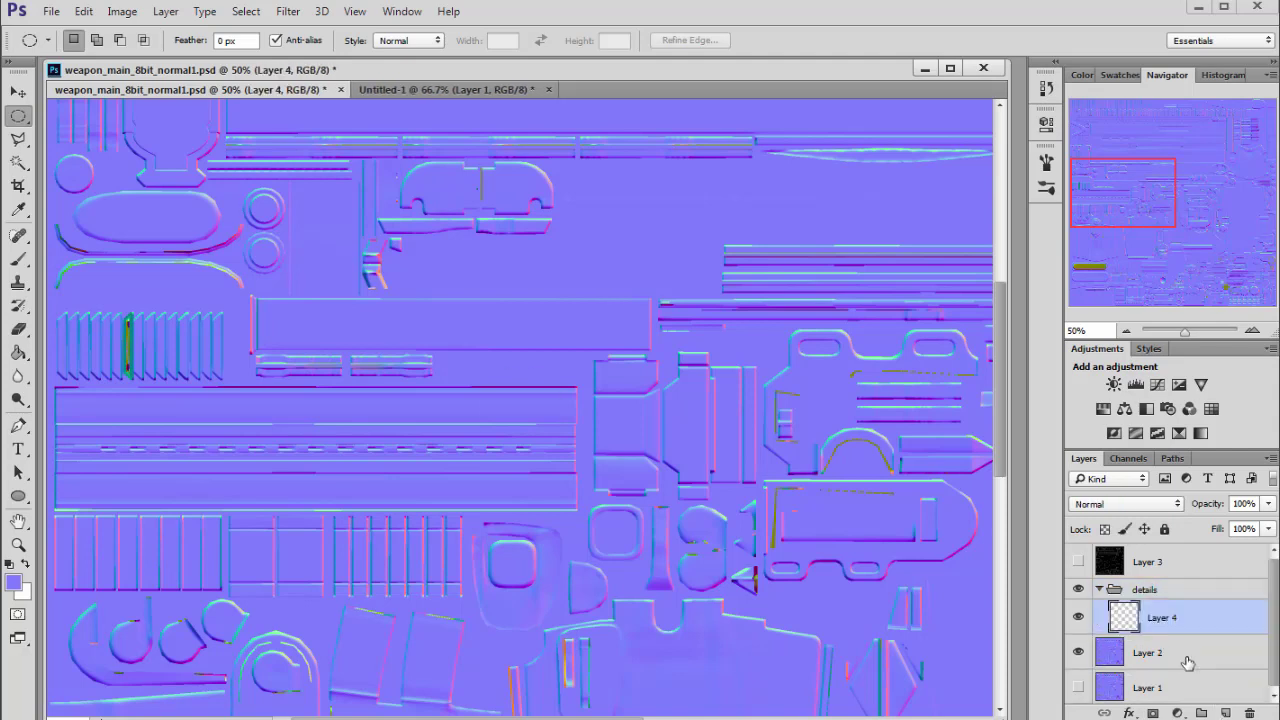
Move the hex-bolt dot up and left on the normal map, then zoom out to the whole texture
left_click(1251, 331)
left_click_drag(1113, 190, 1103, 175)
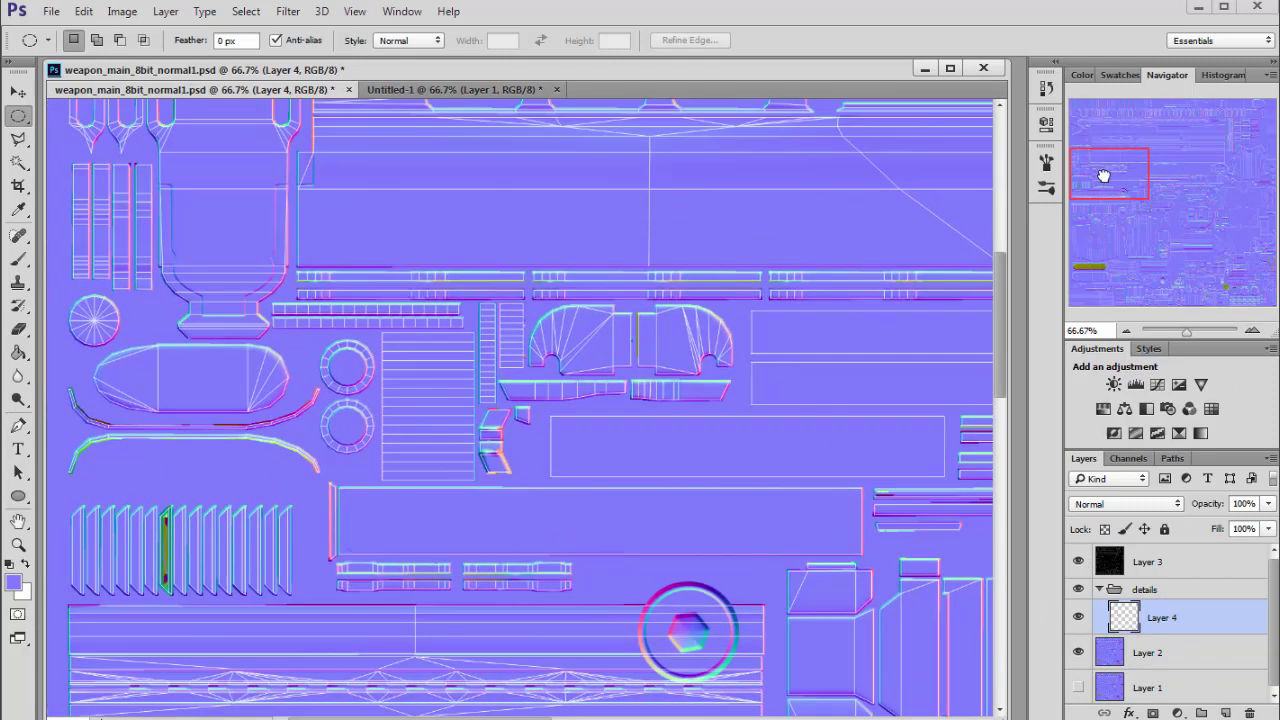
left_click(18, 91)
left_click_drag(735, 647, 458, 278)
left_click(1251, 331)
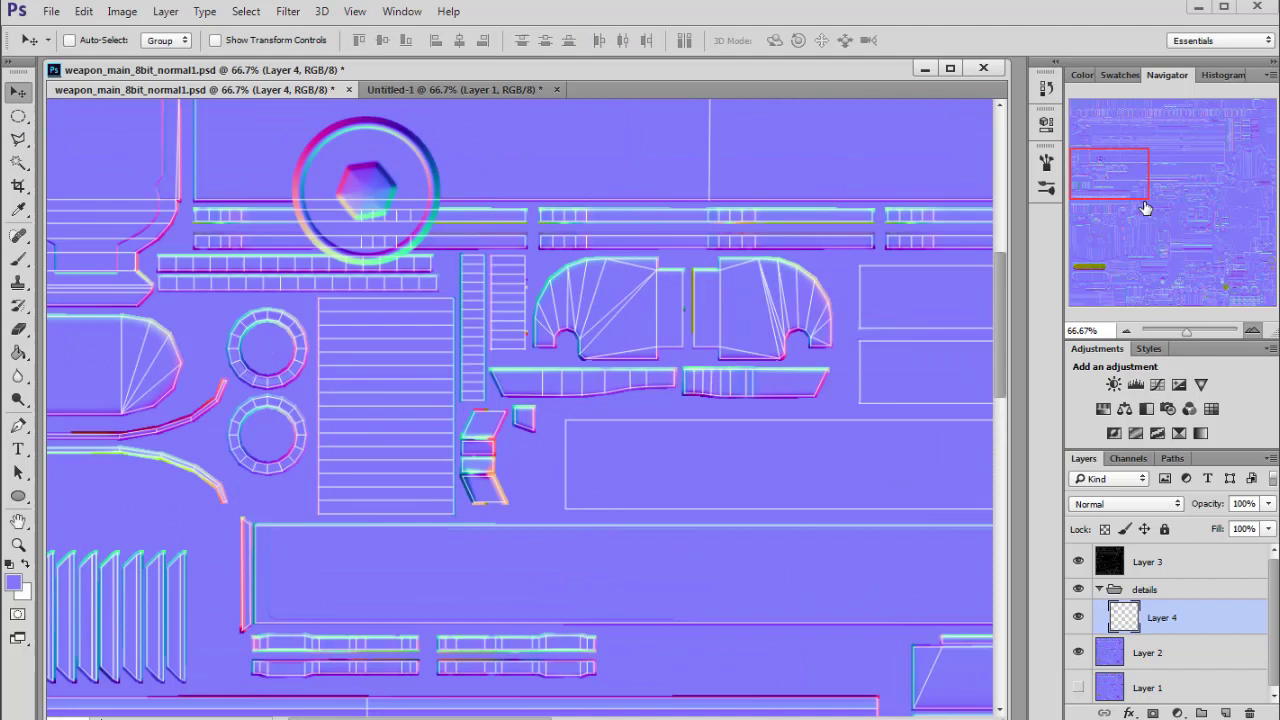
left_click_drag(1109, 166, 1106, 153)
left_click_drag(612, 440, 648, 398)
left_click_drag(1104, 161, 1140, 210)
left_click(1125, 331)
left_click(1125, 331)
left_click(1125, 331)
left_click(1125, 331)
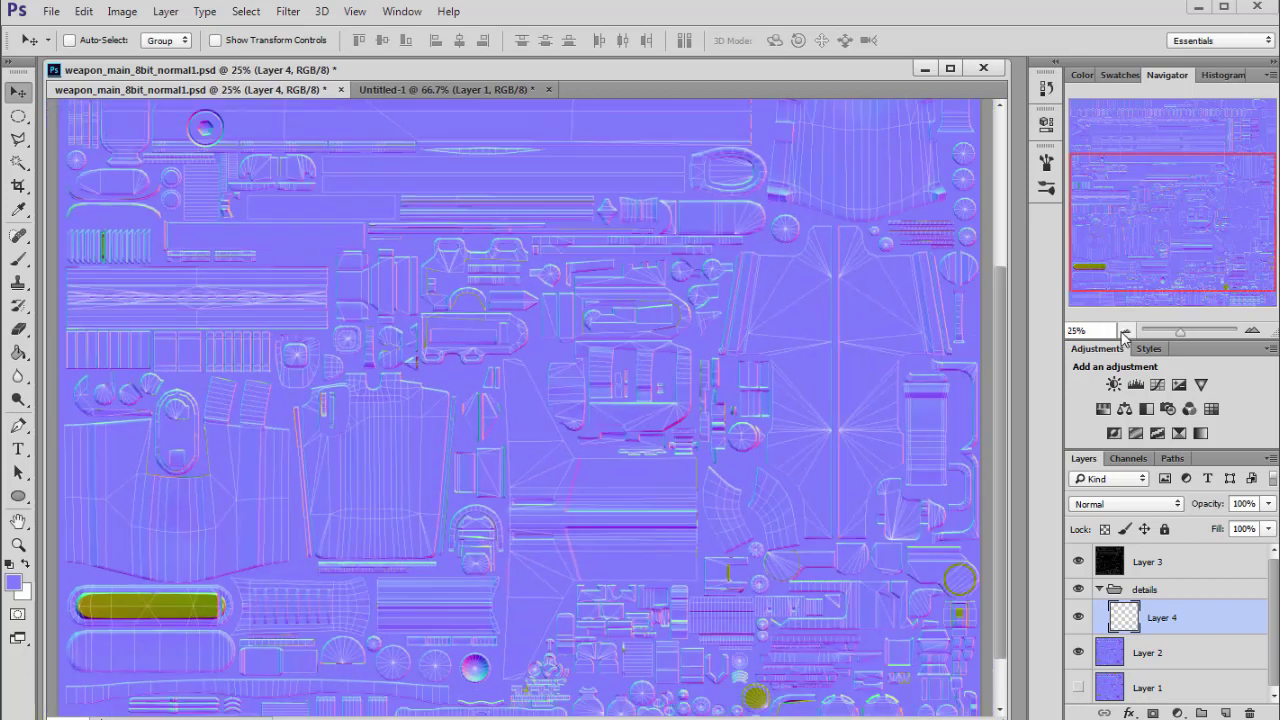
left_click_drag(1163, 189, 1148, 228)
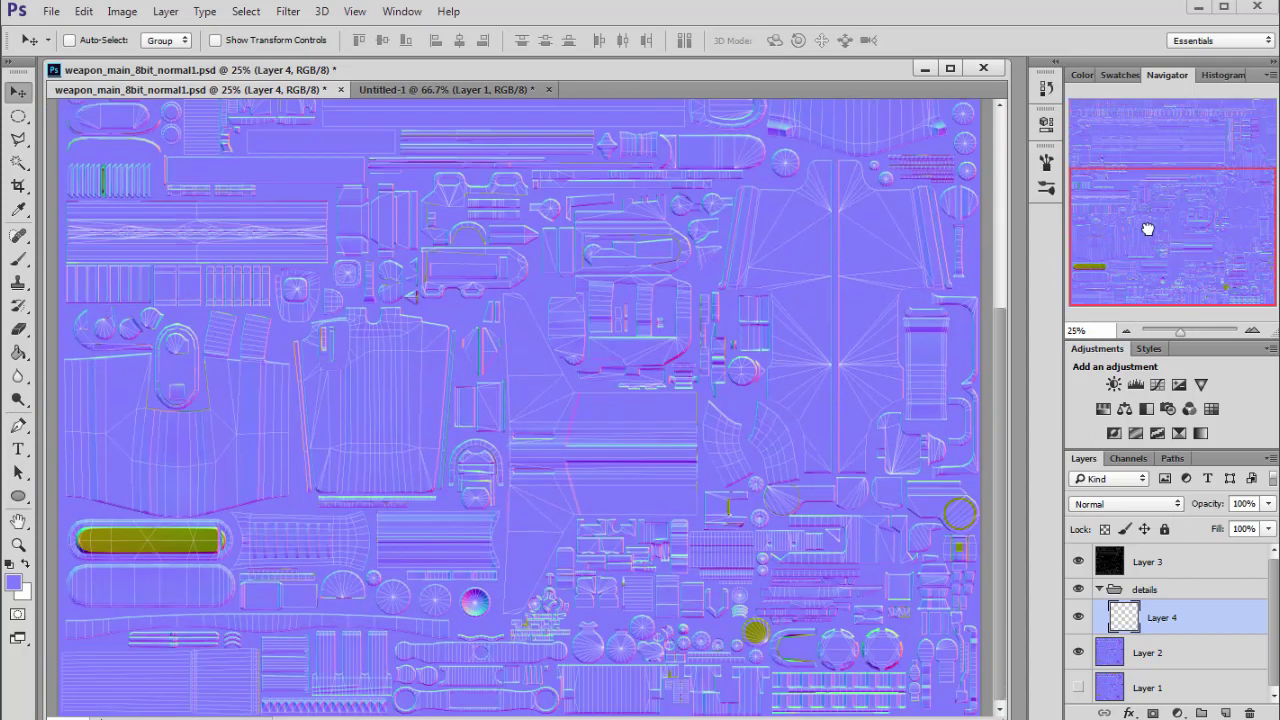
key("alt+Tab")
scroll(574, 429, "up", 5)
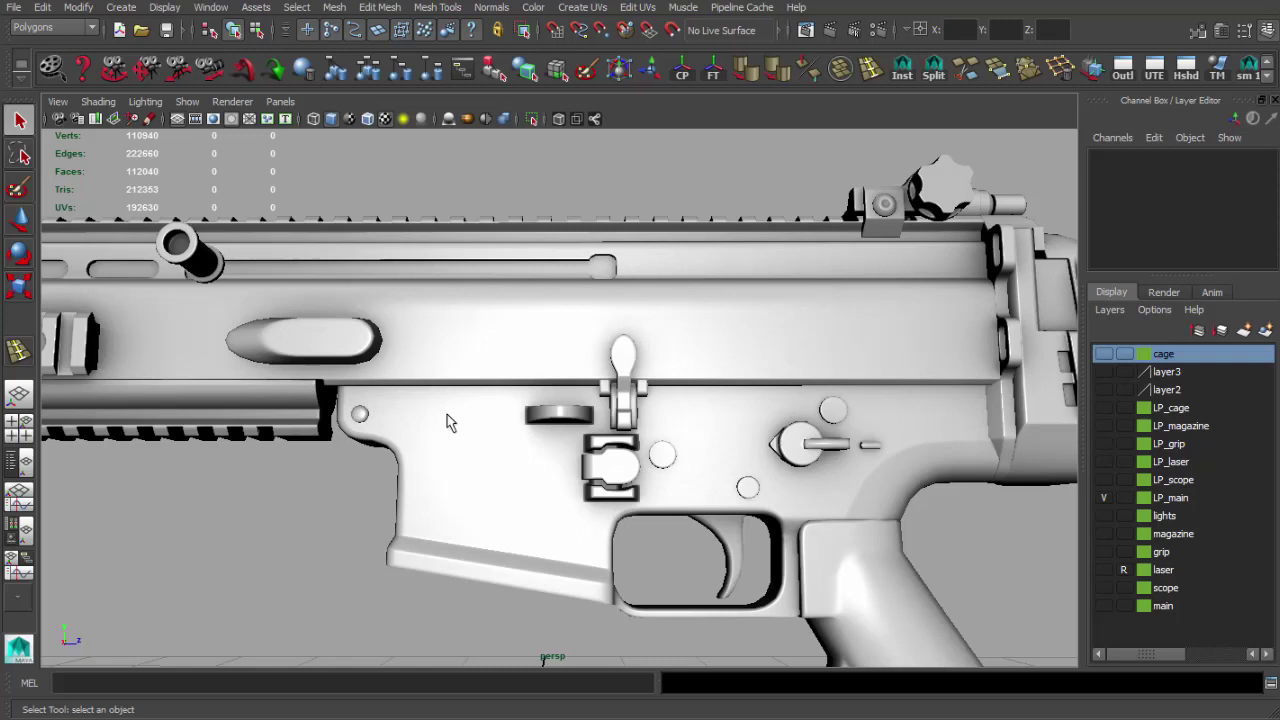
left_click(658, 450)
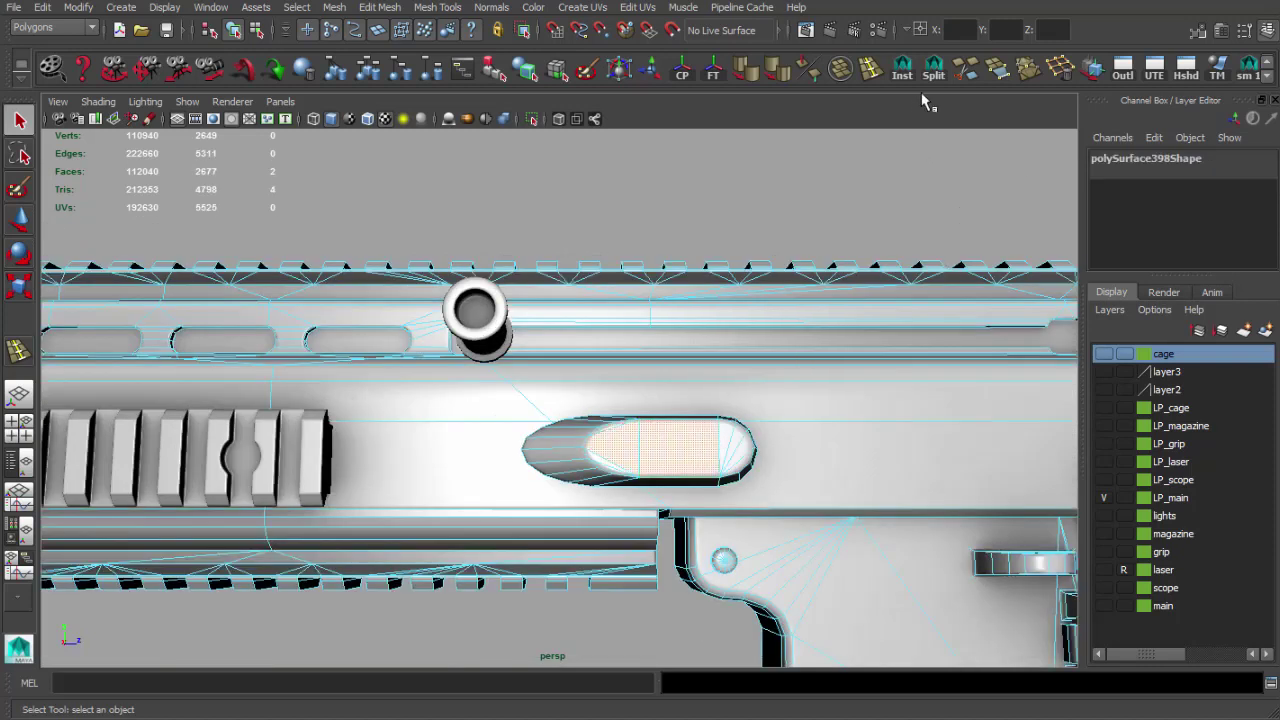
left_click(1155, 75)
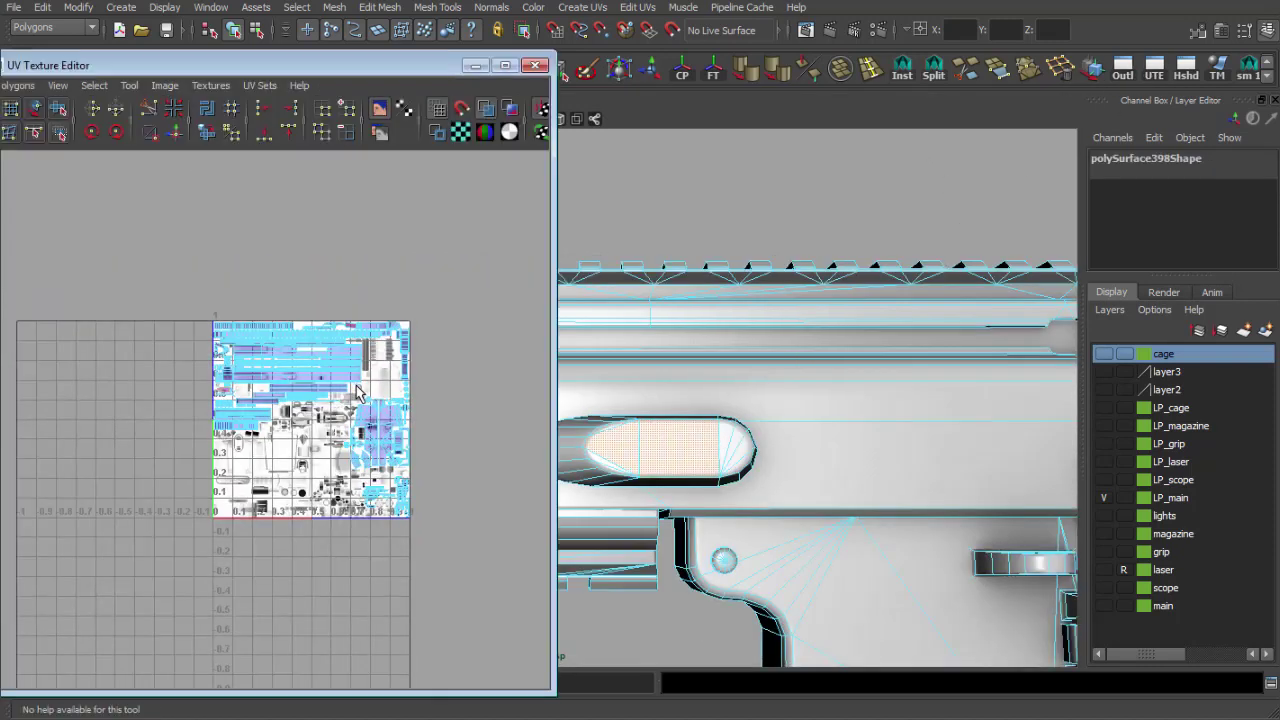
key("w")
key("f")
scroll(367, 403, "down", 2)
scroll(367, 403, "down", 5)
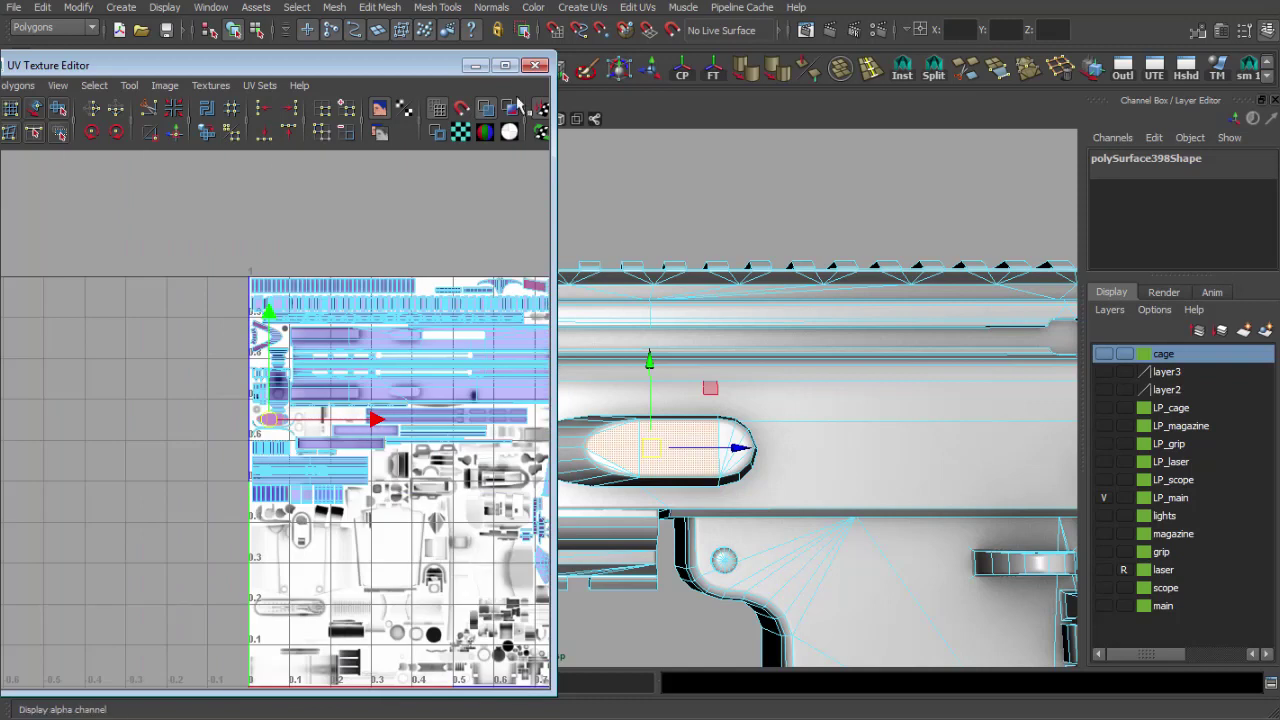
left_click(535, 65)
key("q")
right_click(475, 310)
key("alt+Tab")
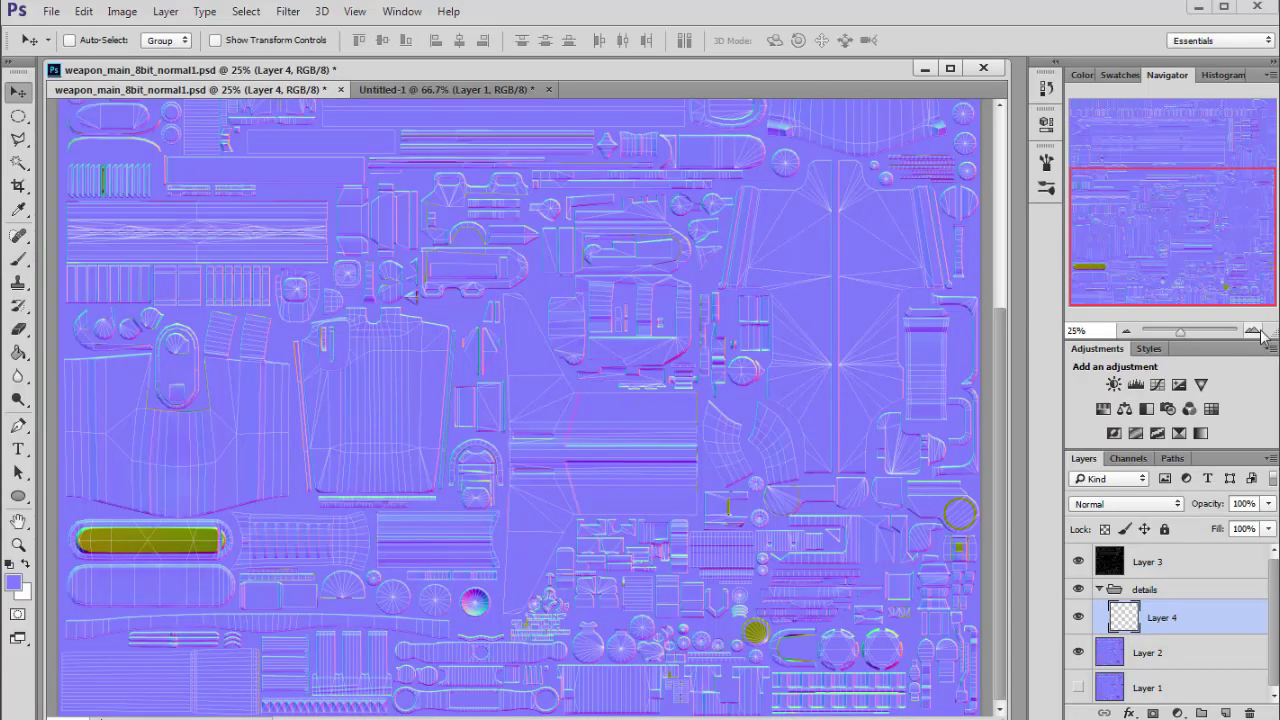
Move the hex-bolt onto the oval shape at lower left and zoom to 200%
left_click(1255, 331)
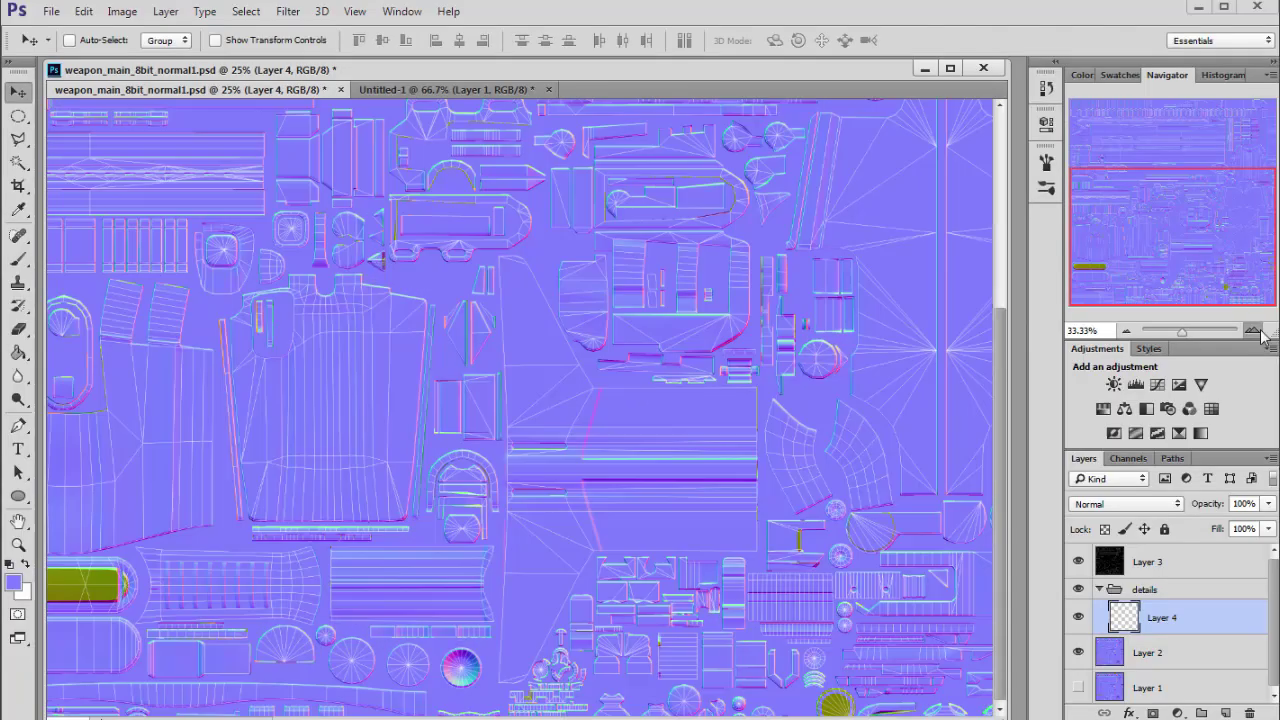
left_click(1255, 331)
left_click(1255, 331)
left_click_drag(1160, 226, 1104, 153)
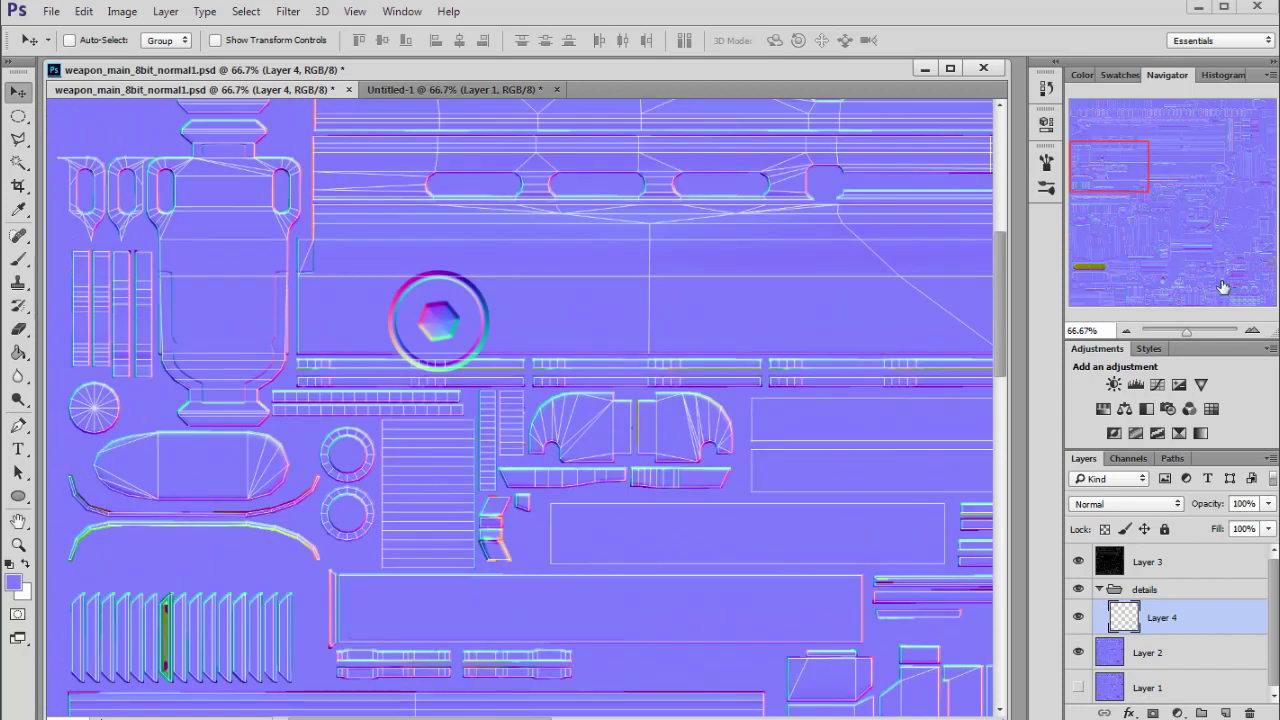
left_click(1253, 331)
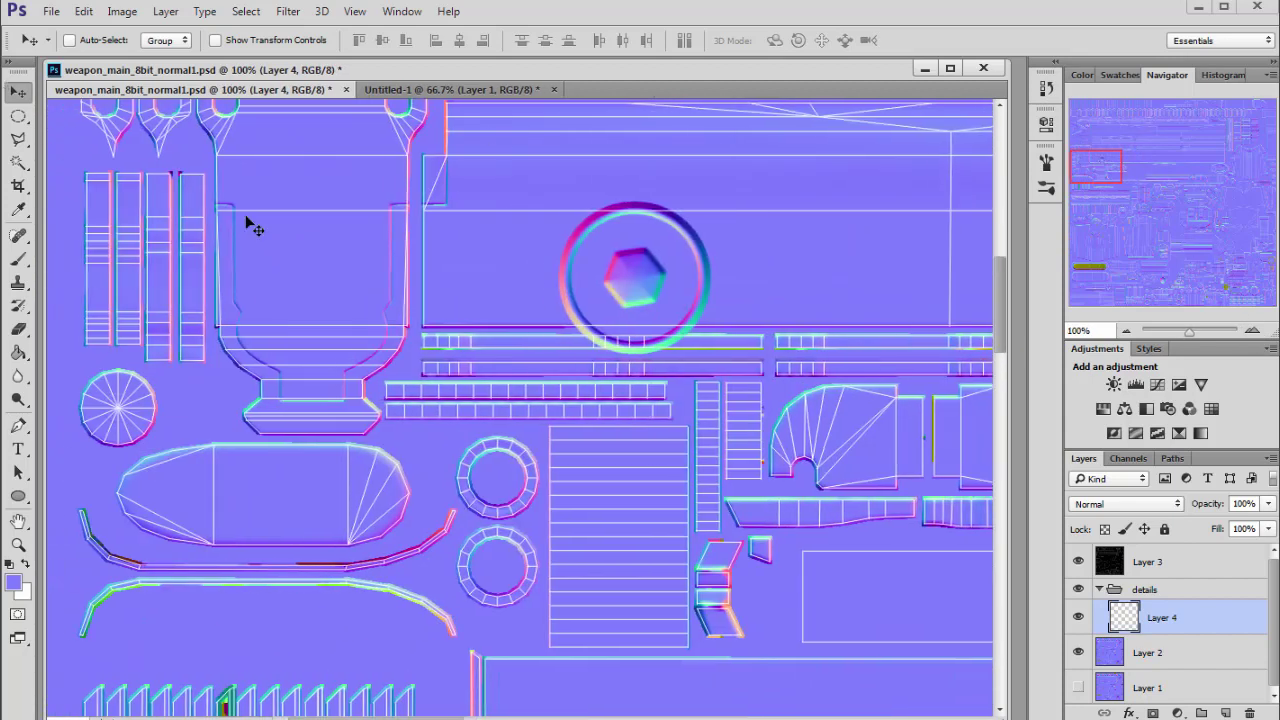
left_click_drag(636, 285, 305, 500)
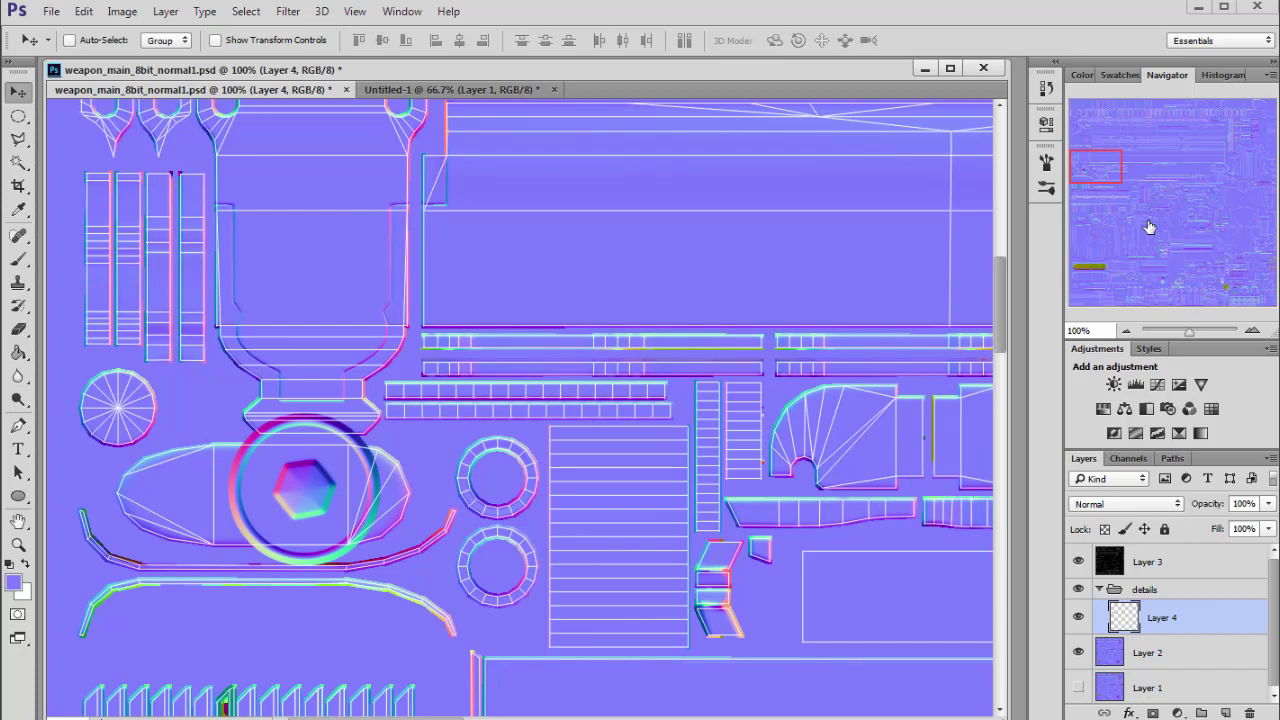
left_click(1255, 331)
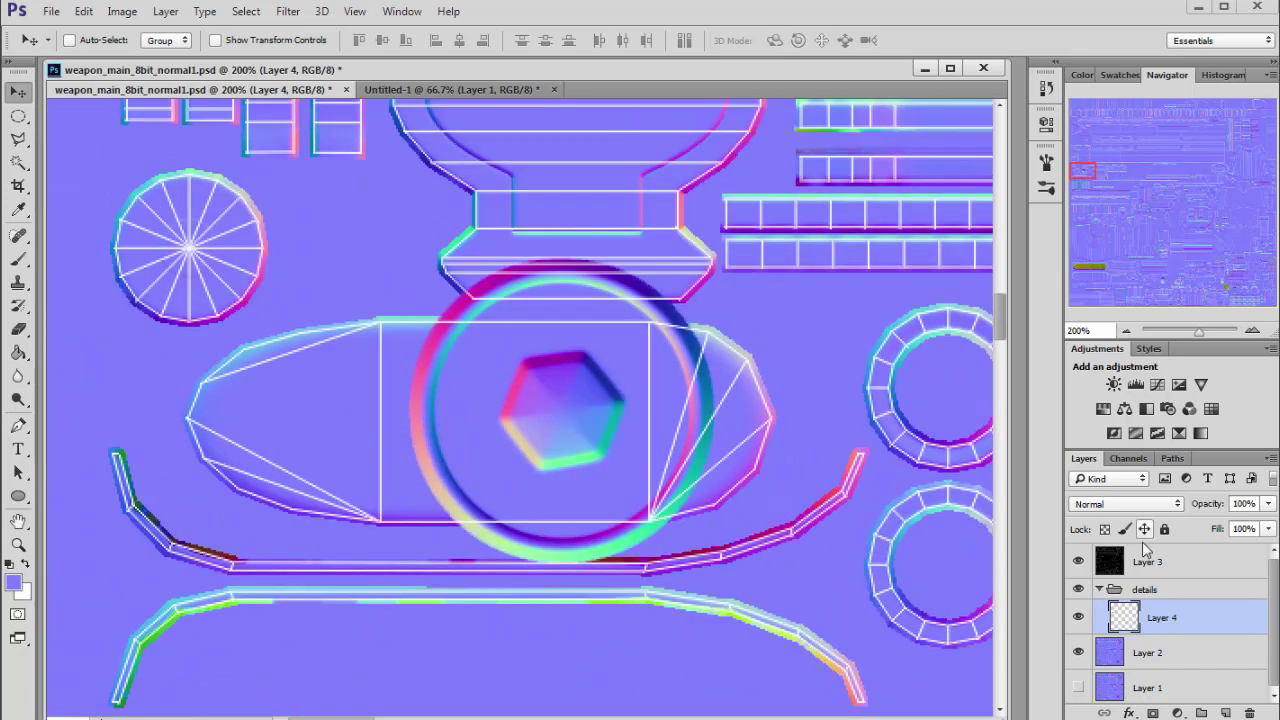
Duplicate Layer 4, rename the original to 'bak', and select Layer 4 copy
key("ctrl+g")
key("ctrl+z")
key("ctrl+j")
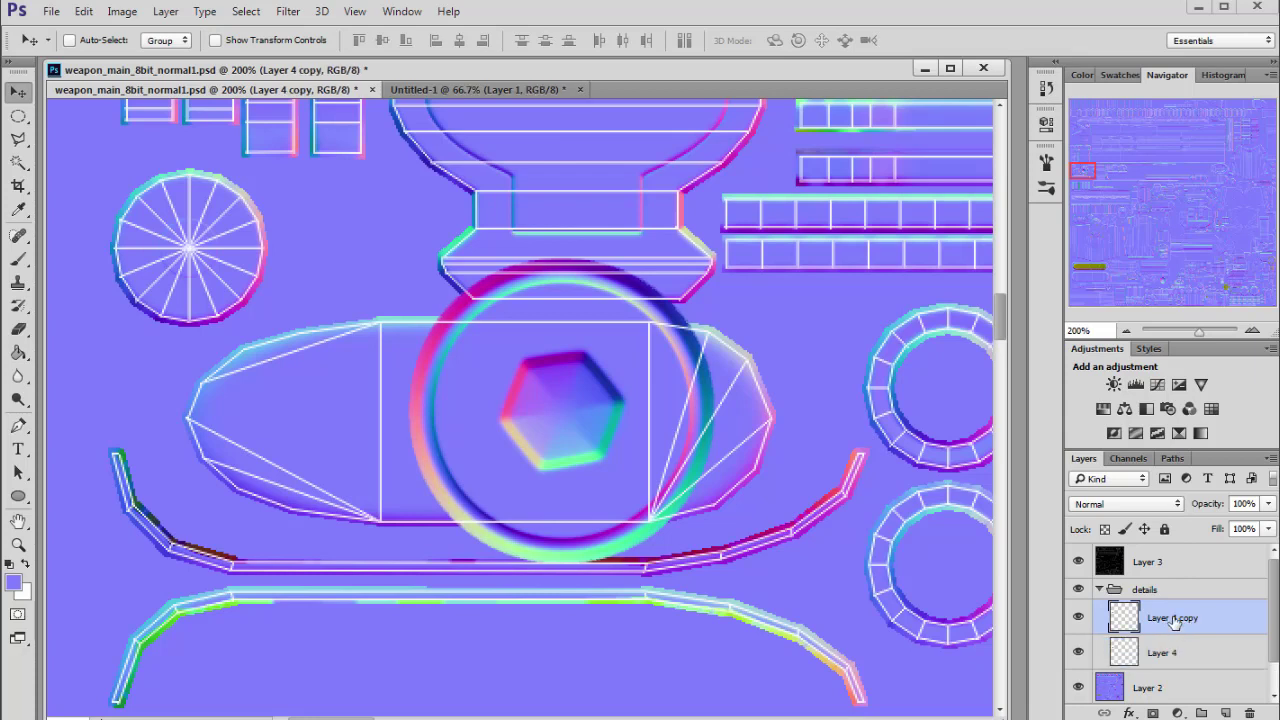
double_click(1175, 622)
left_click(1168, 650)
double_click(1168, 650)
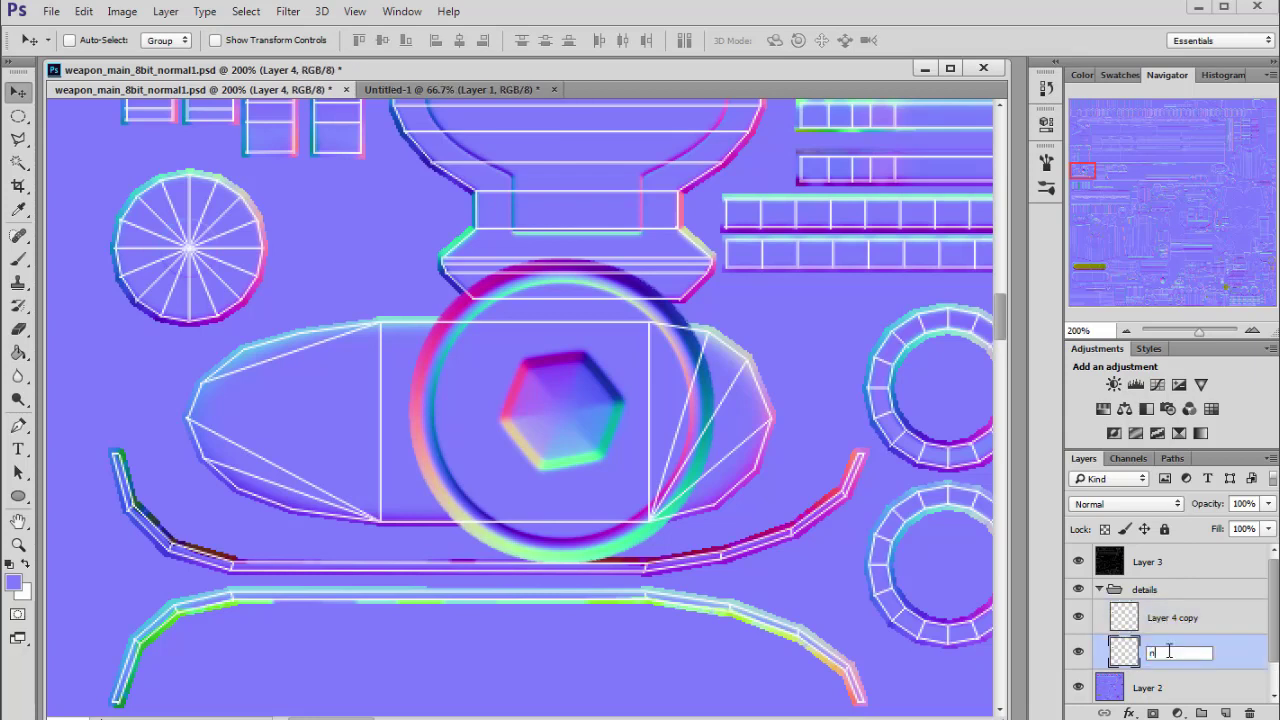
type("bak")
key("Return")
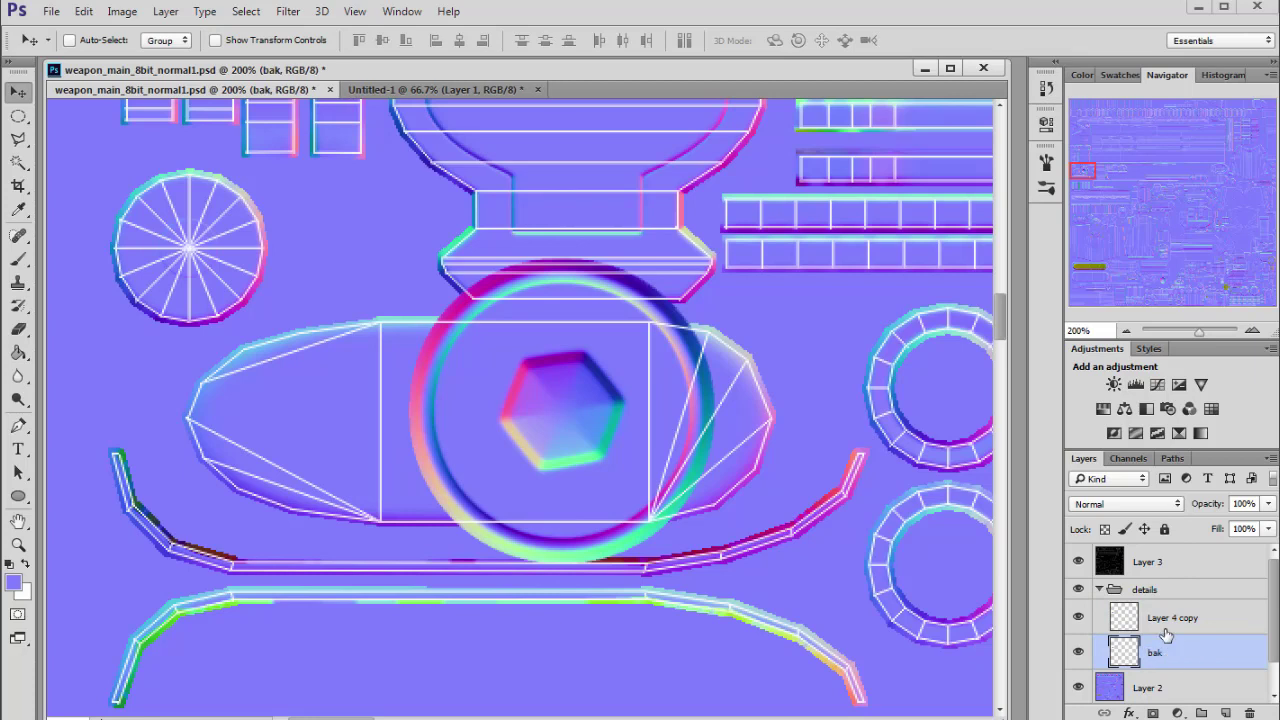
left_click(1155, 619)
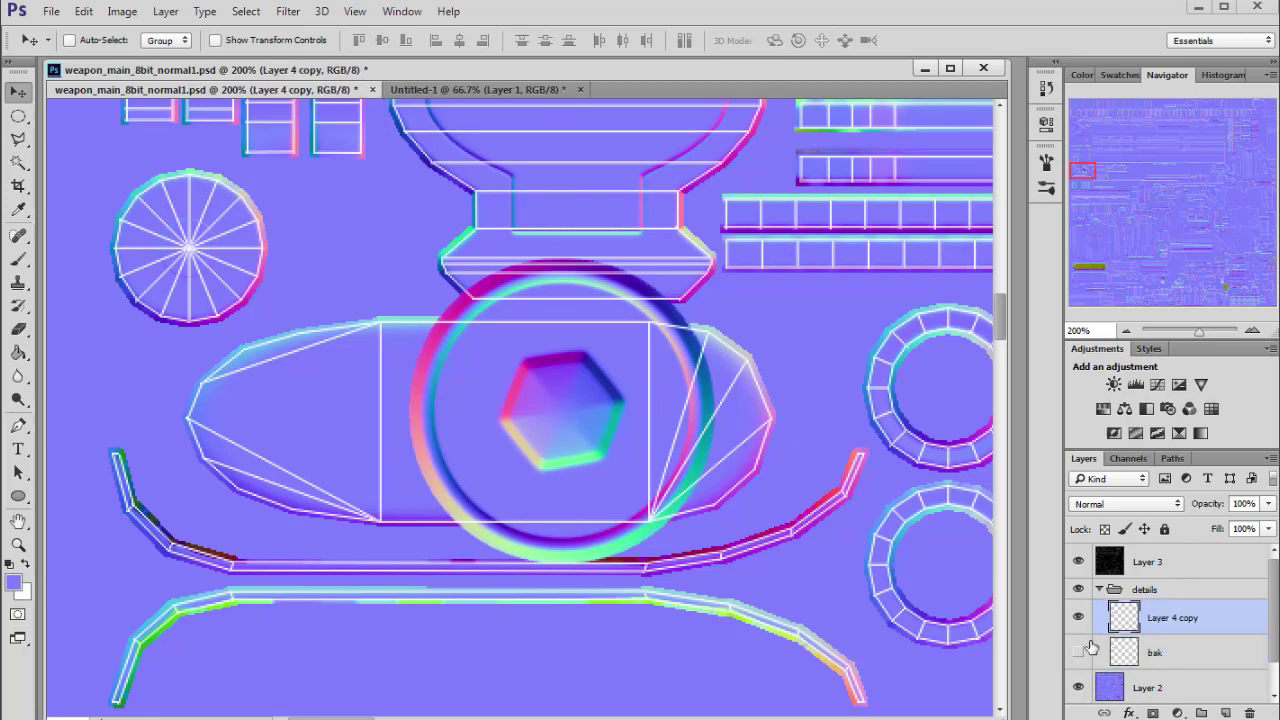
Scale the copied bolt ring down to about 46% and apply the transform
key("ctrl+t")
left_click_drag(421, 268, 528, 433)
left_click_drag(582, 493, 570, 456)
key("Return")
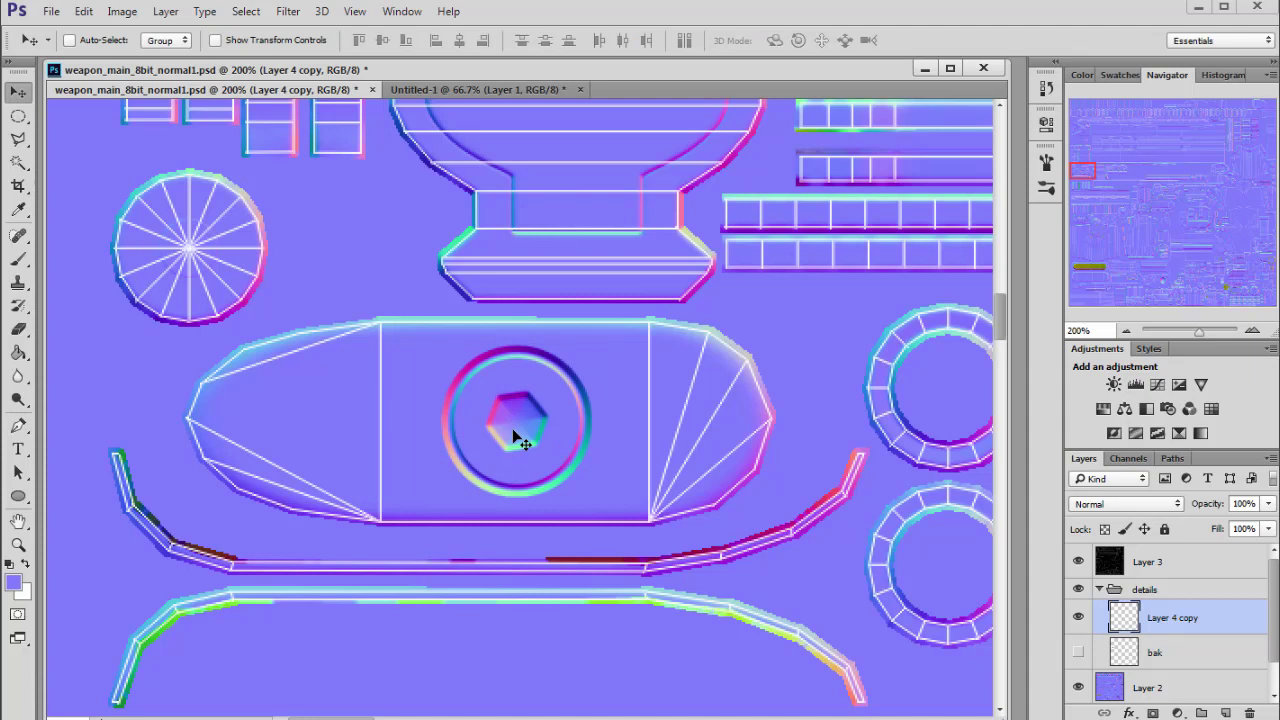
Open a reference photo of the rifle mount and place its window at lower left
left_click(88, 716)
left_click_drag(166, 440, 543, 340)
left_click_drag(404, 560, 460, 592)
scroll(460, 592, "up", 1)
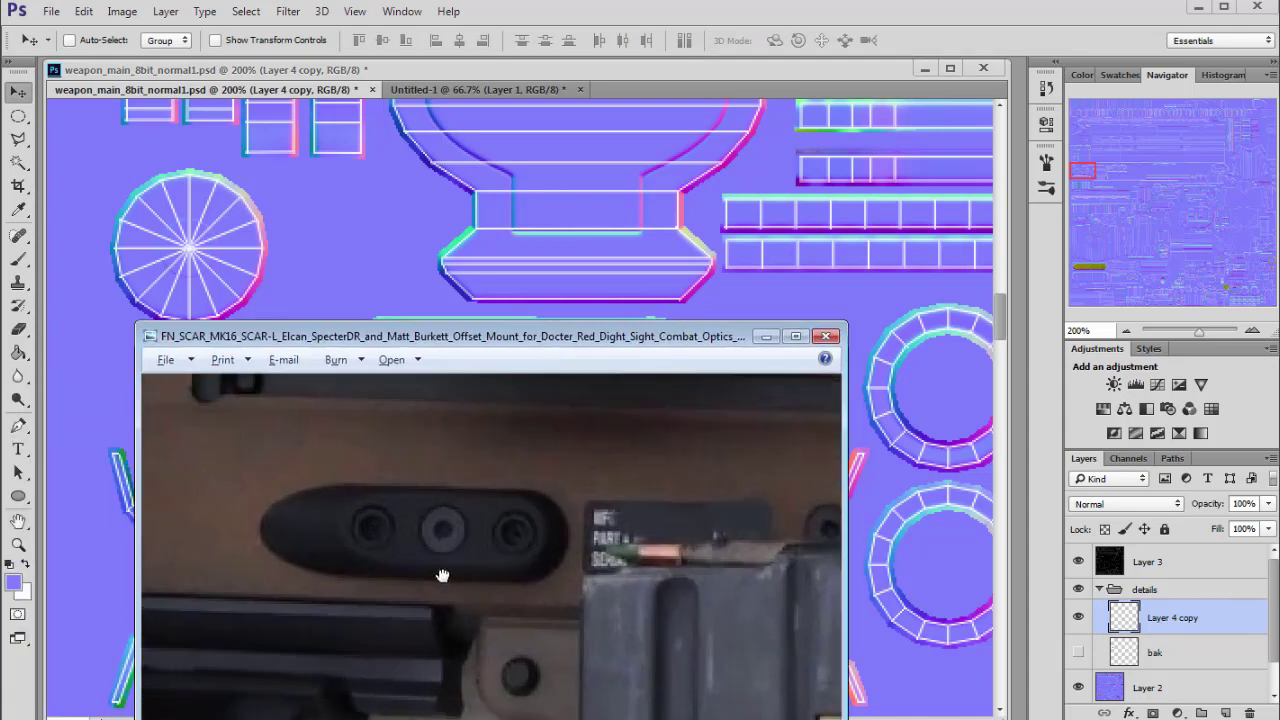
left_click_drag(607, 348, 100, 718)
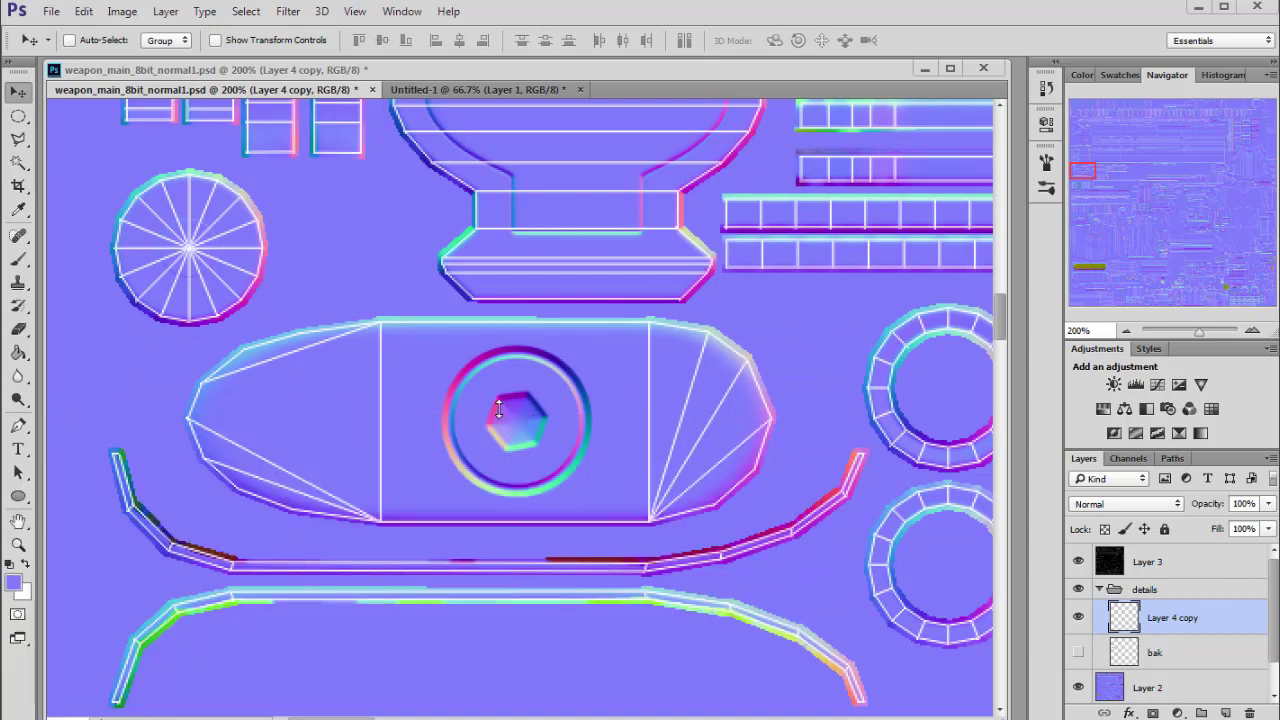
Open Layer 4 copy's Layer Style window, then cancel it without changes
right_click(1177, 620)
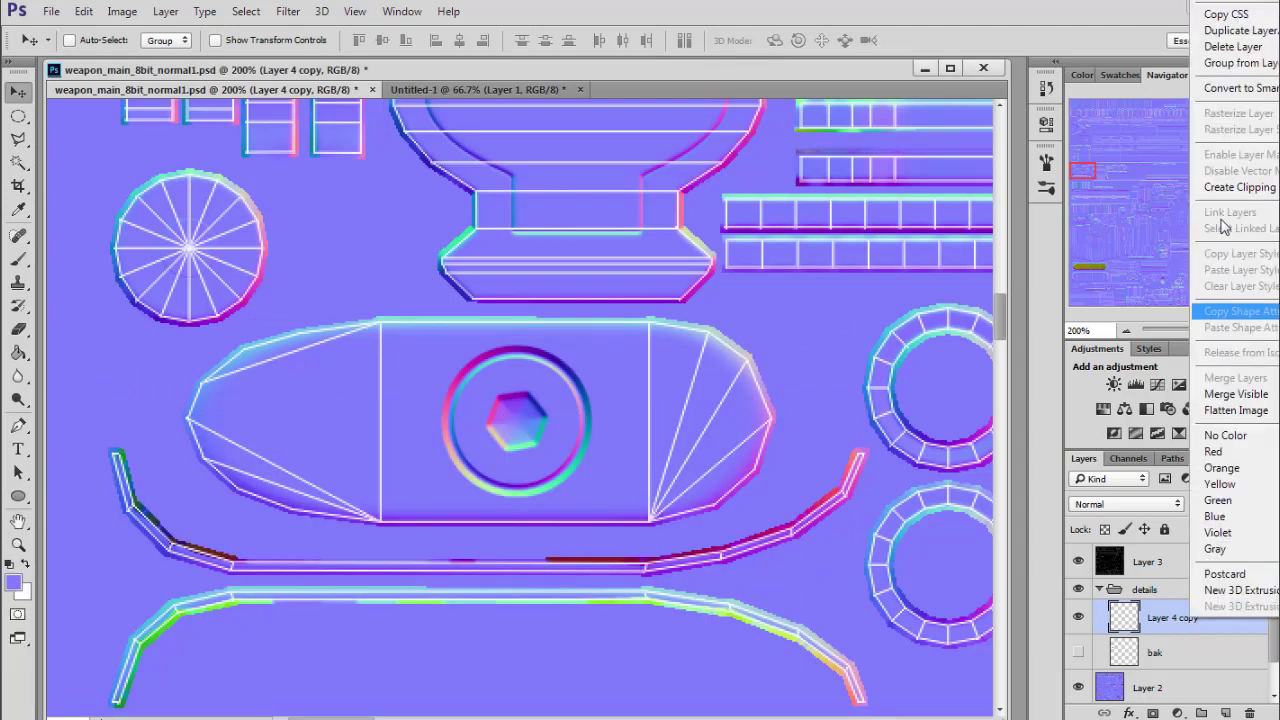
left_click(1232, 3)
left_click_drag(1025, 108, 847, 118)
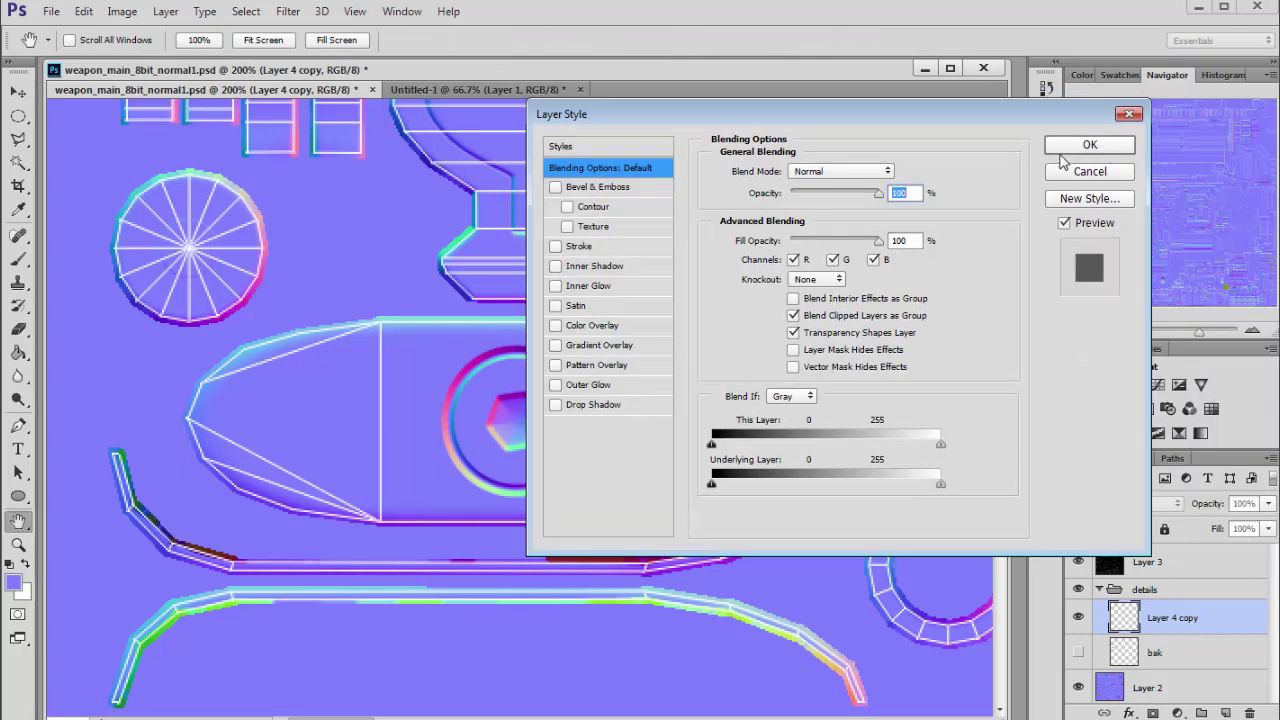
left_click(1087, 170)
right_click(1190, 617)
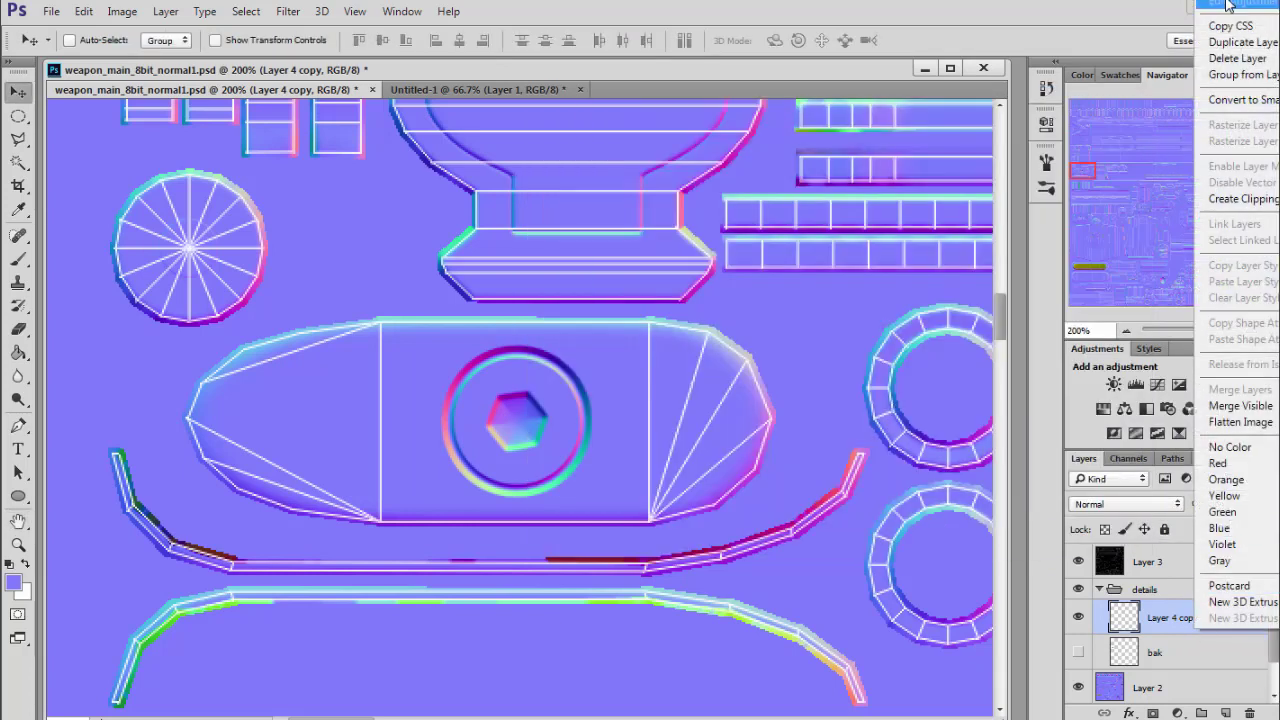
left_click(1168, 591)
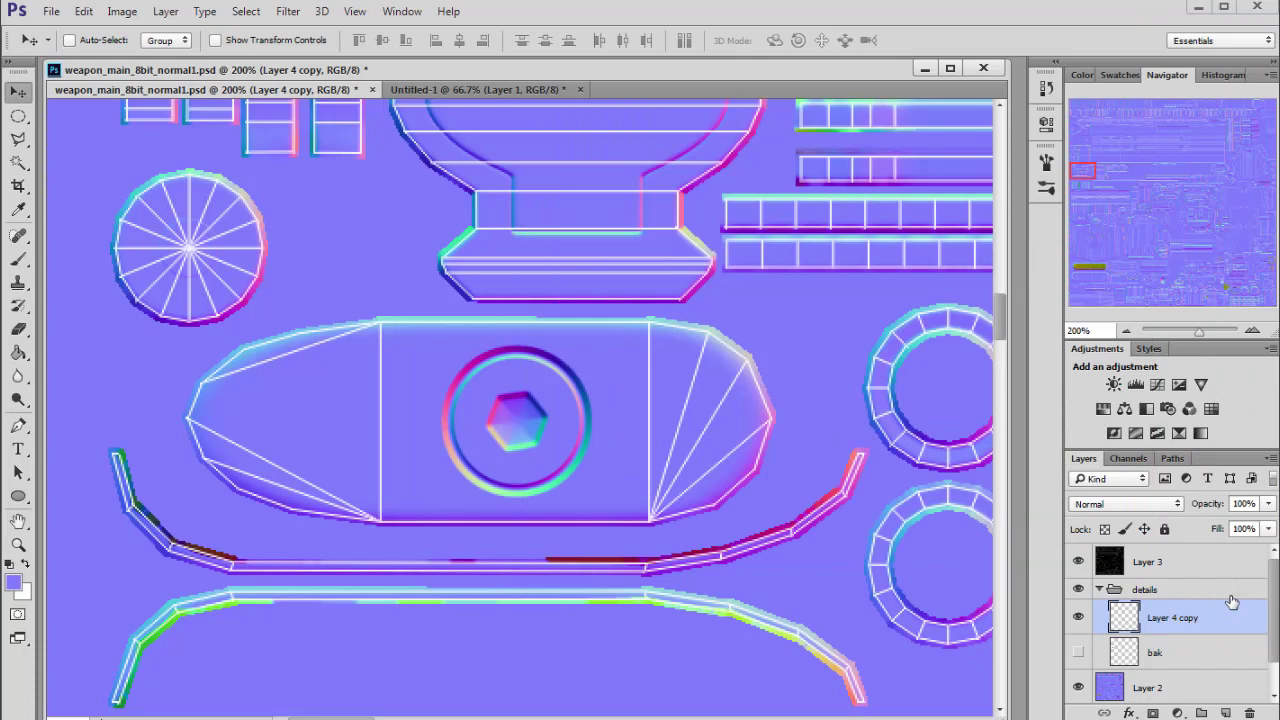
Float the Layers panel and uncheck the B channel in Layer 4 copy's Advanced Blending
left_click(1185, 655)
left_click_drag(1179, 467, 713, 509)
left_click(716, 664)
right_click(745, 662)
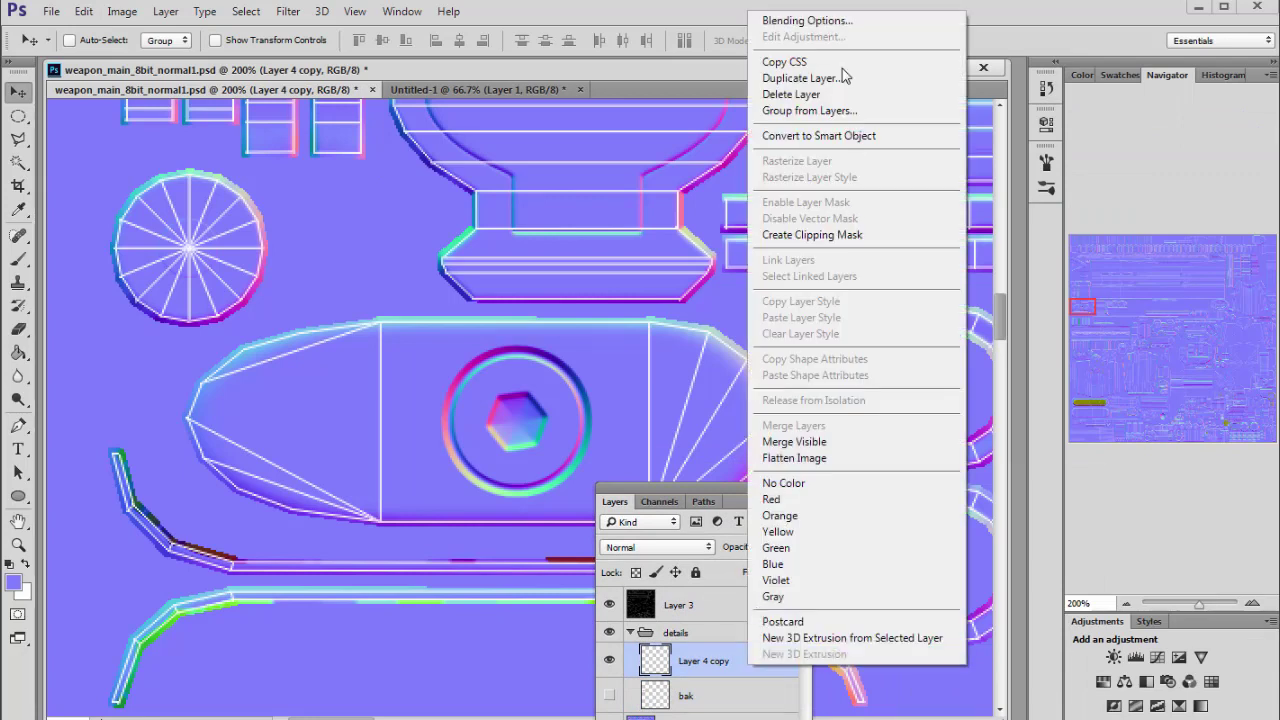
left_click(815, 20)
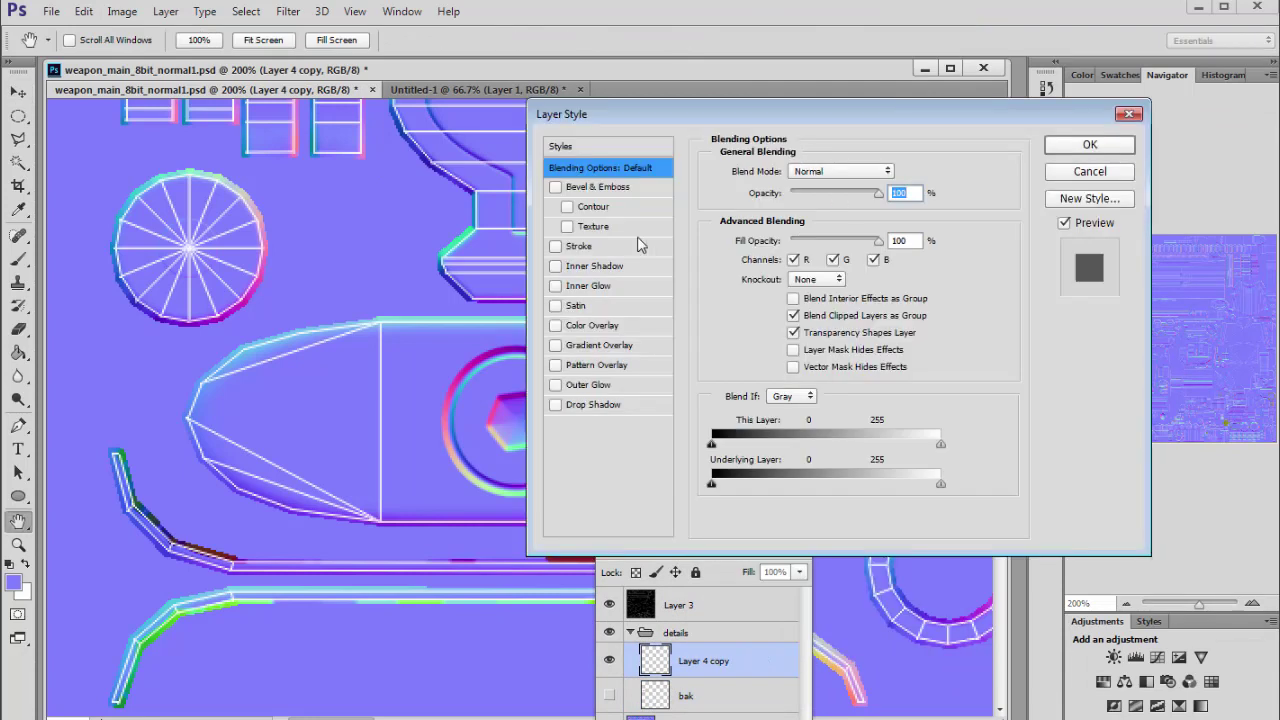
left_click_drag(785, 108, 801, 91)
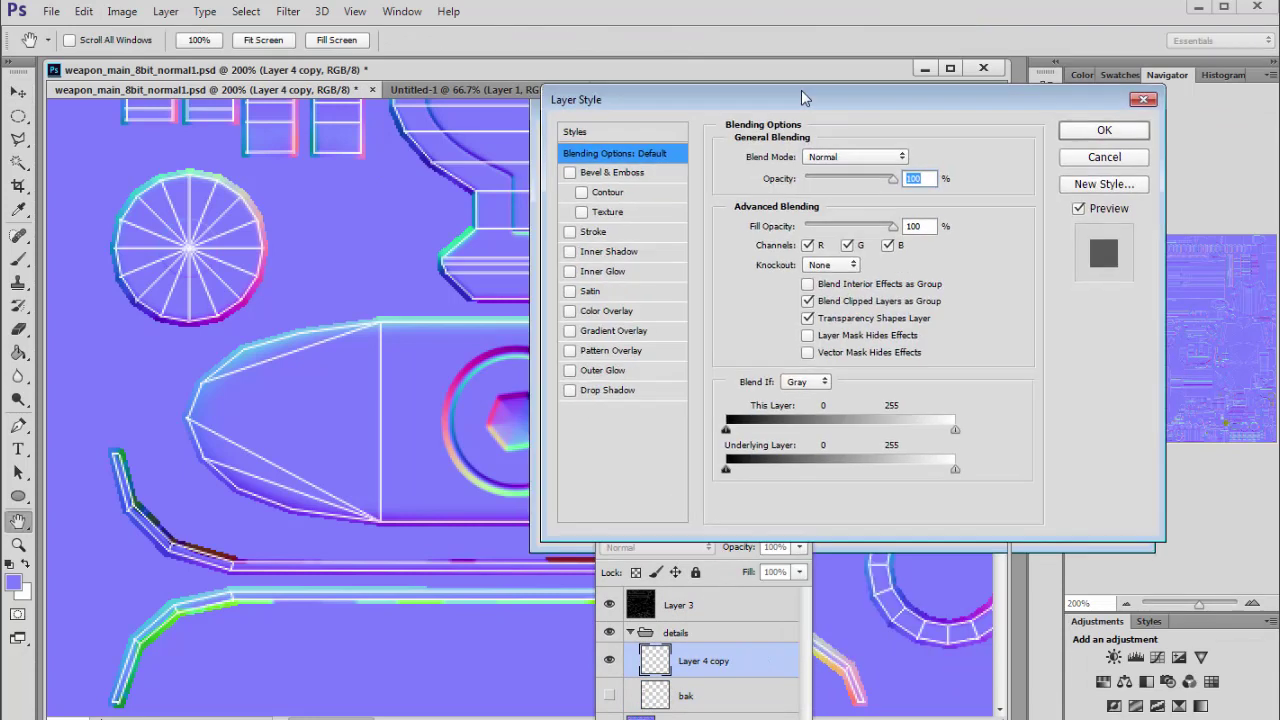
left_click(873, 259)
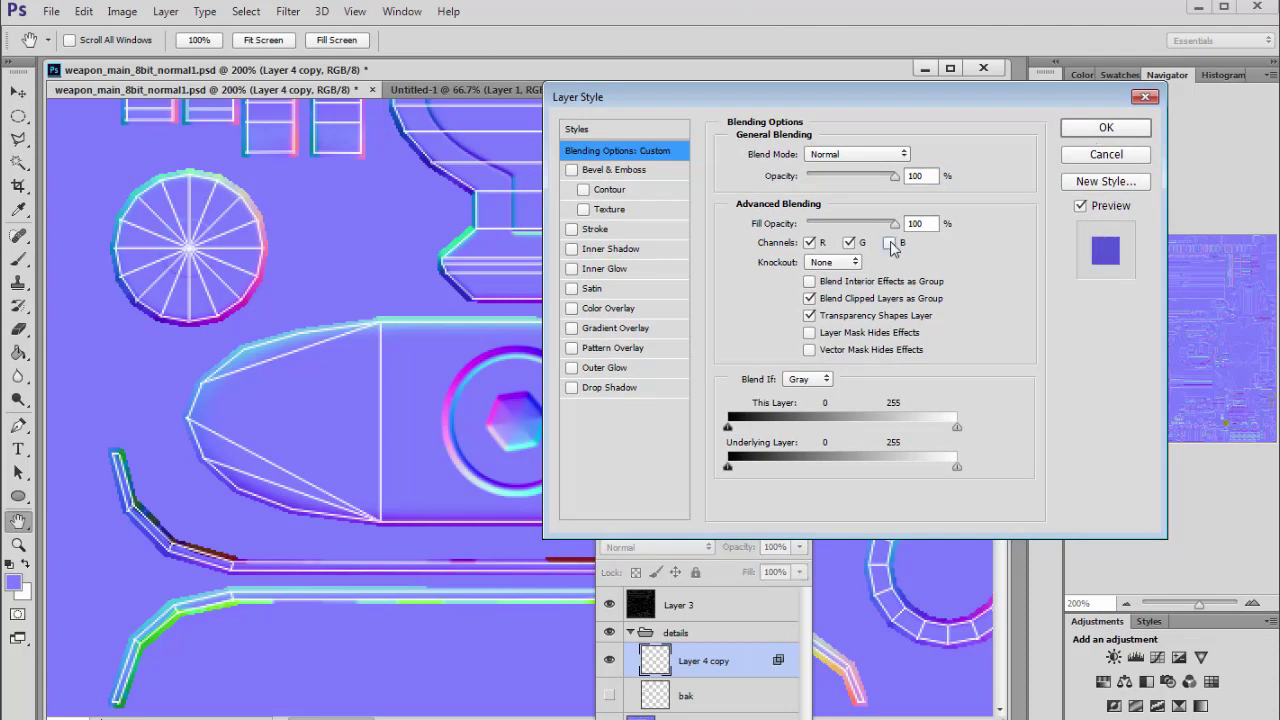
left_click(1108, 130)
left_click_drag(717, 487, 942, 199)
Set Layer 4 copy to Overlay with blue still excluded, and hide the Layer 3 wireframe
left_click(928, 262)
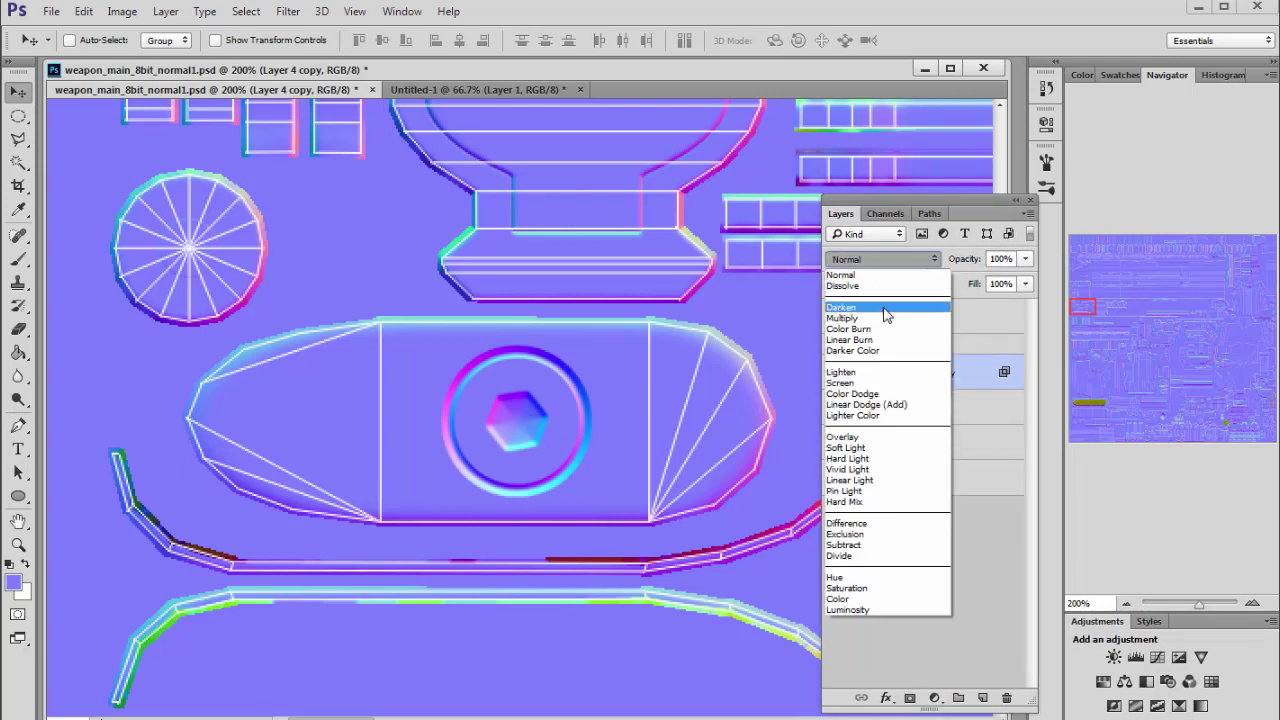
left_click(930, 313)
left_click_drag(956, 202, 1173, 601)
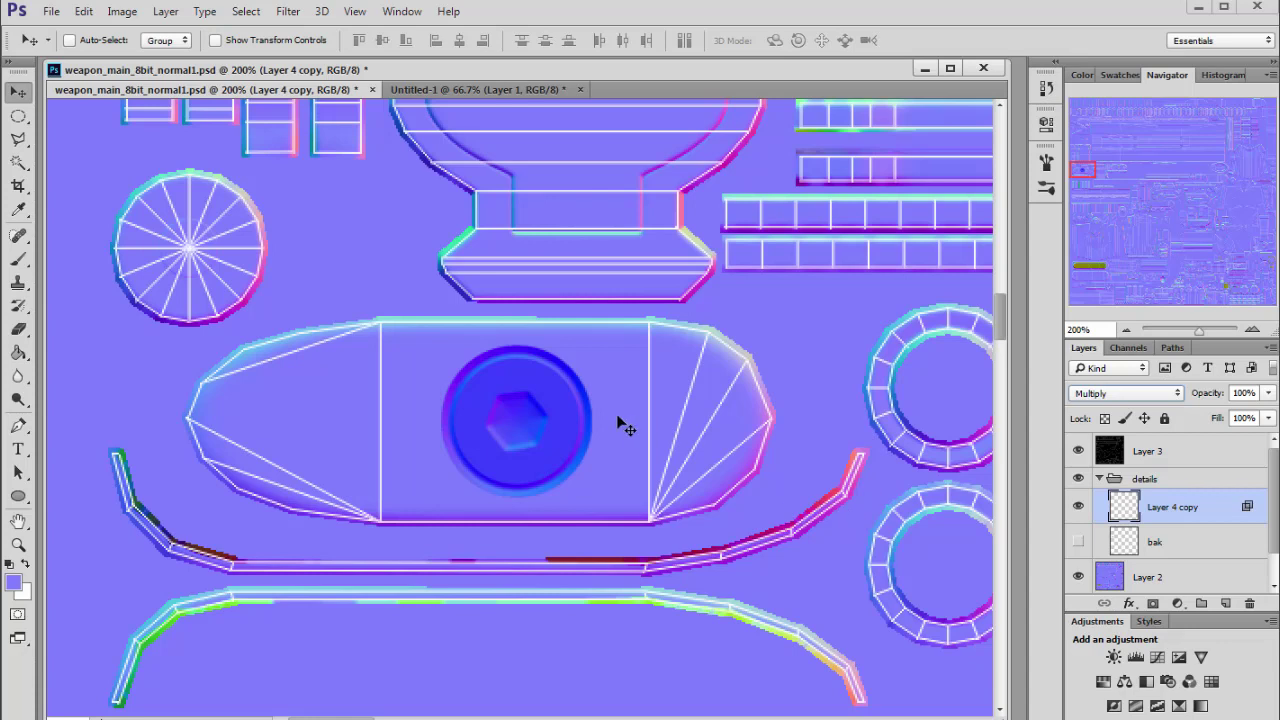
double_click(1208, 512)
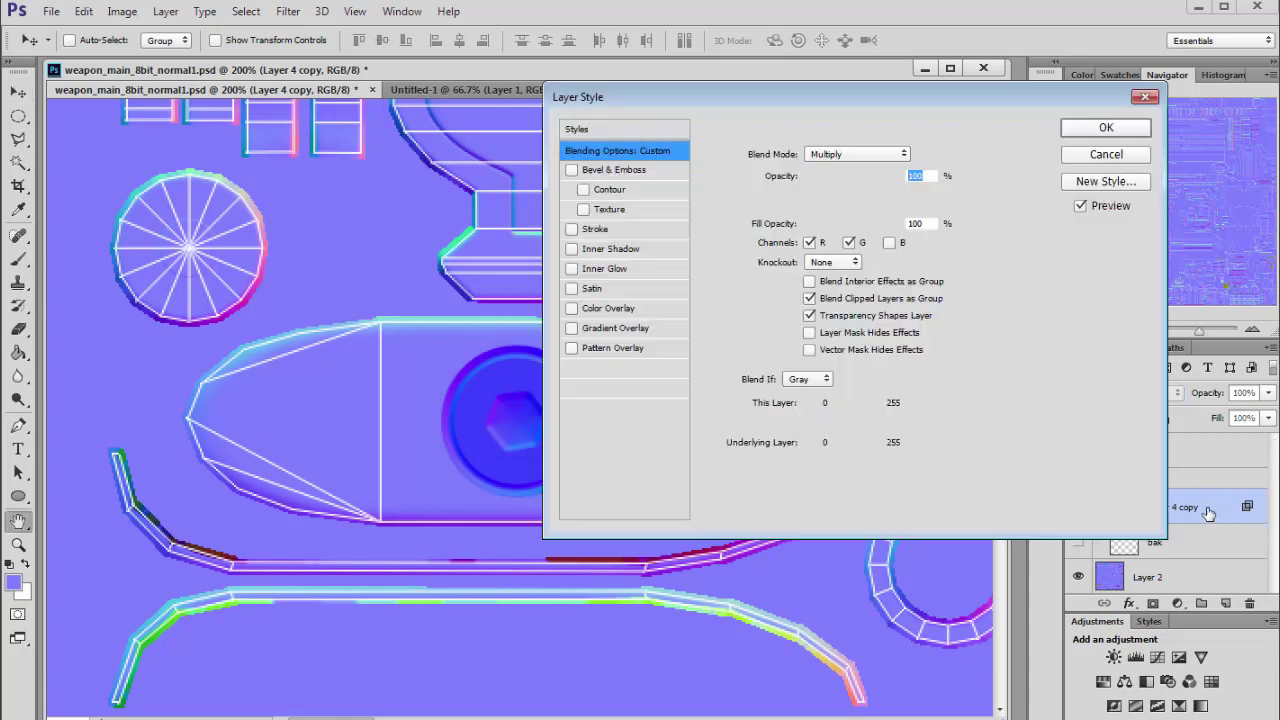
left_click(890, 243)
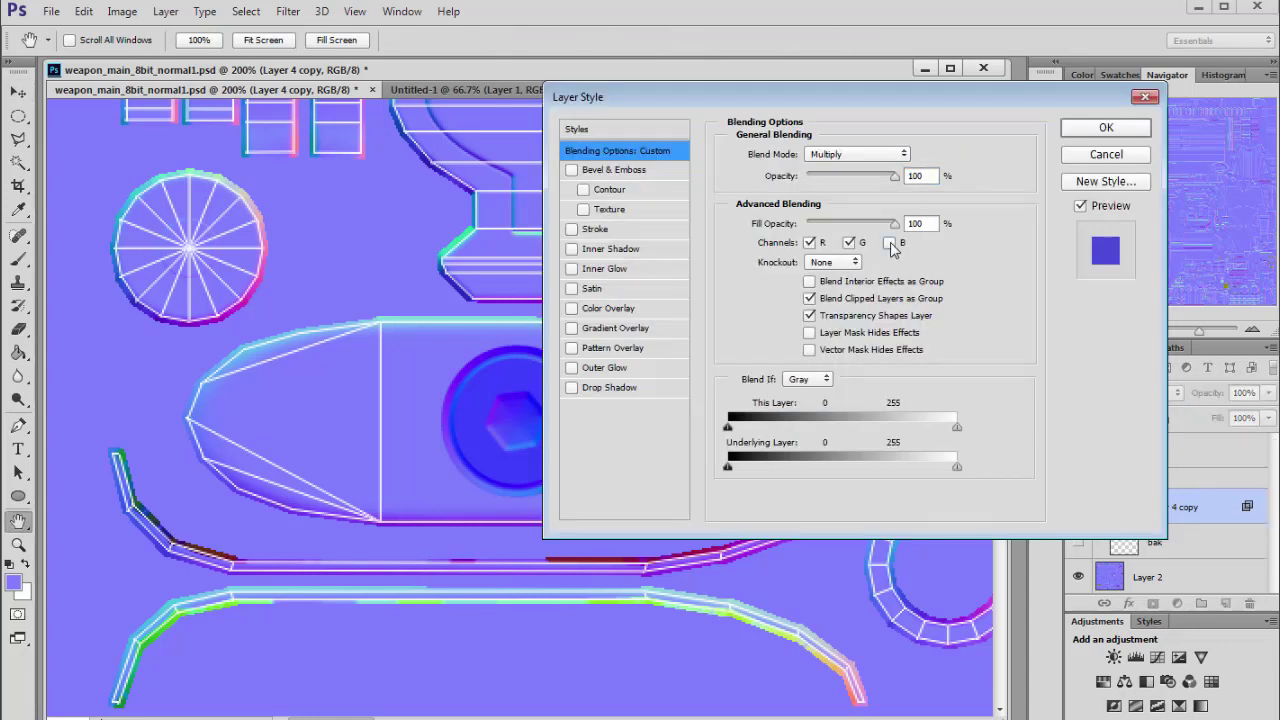
left_click(1095, 130)
left_click(1110, 393)
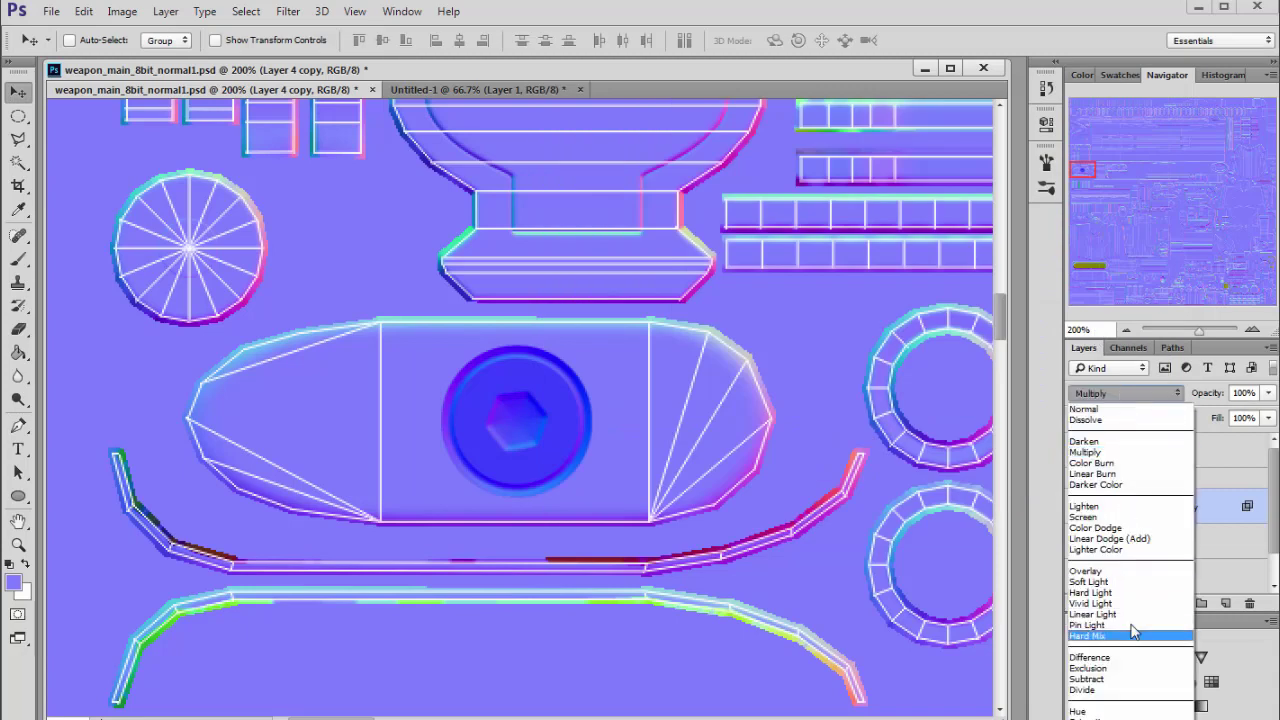
left_click(1121, 573)
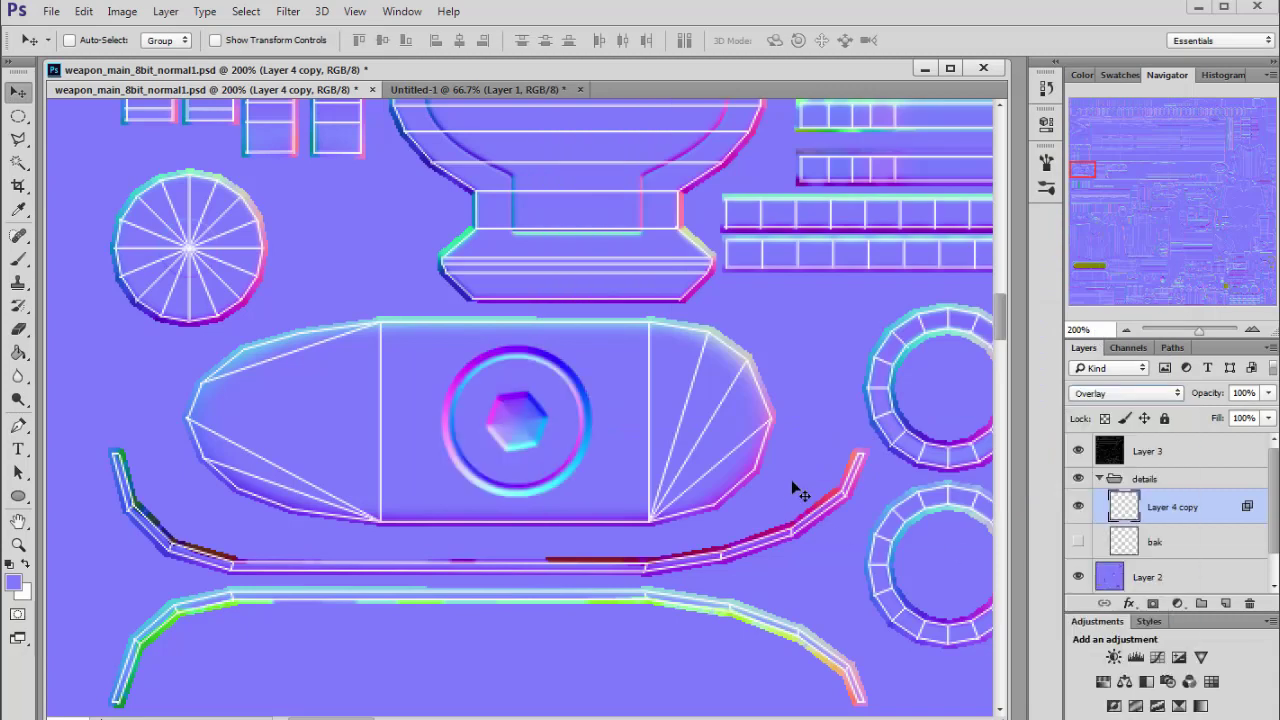
left_click(1079, 451)
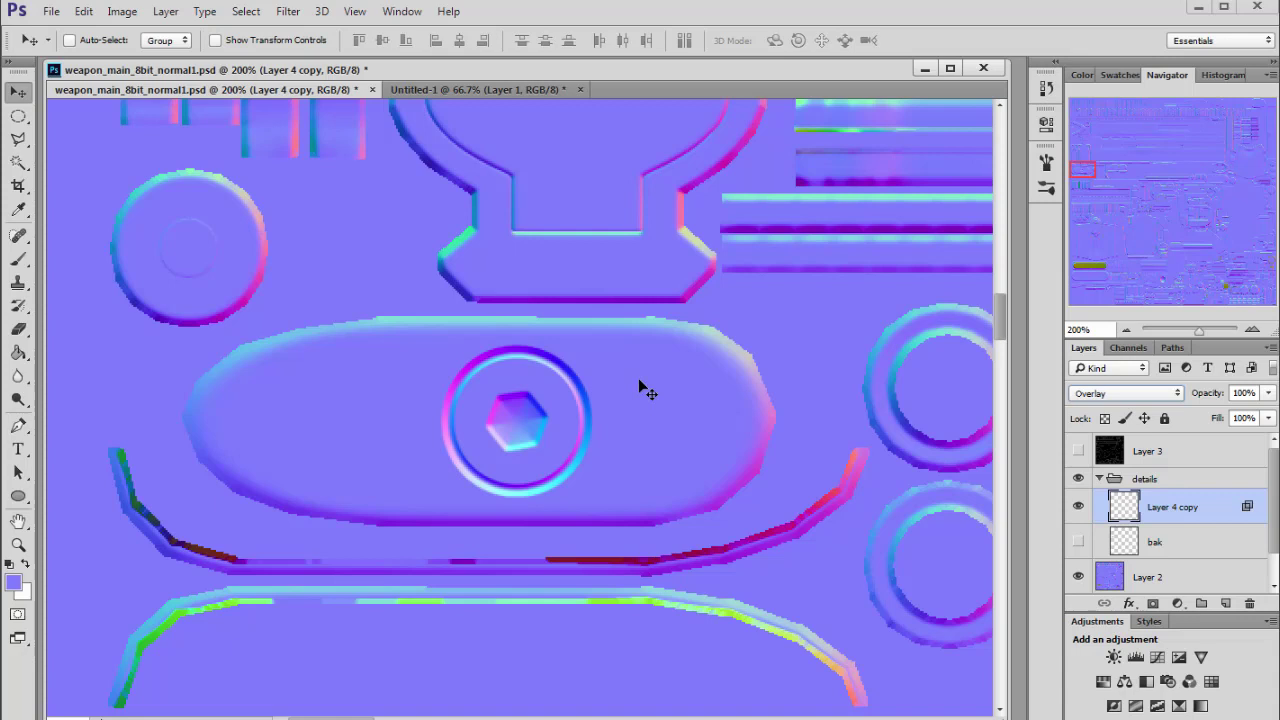
Save the PSD, export a Targa replacing weapon_main_8bit_normal1.tga, then switch to Maya
key("ctrl+s")
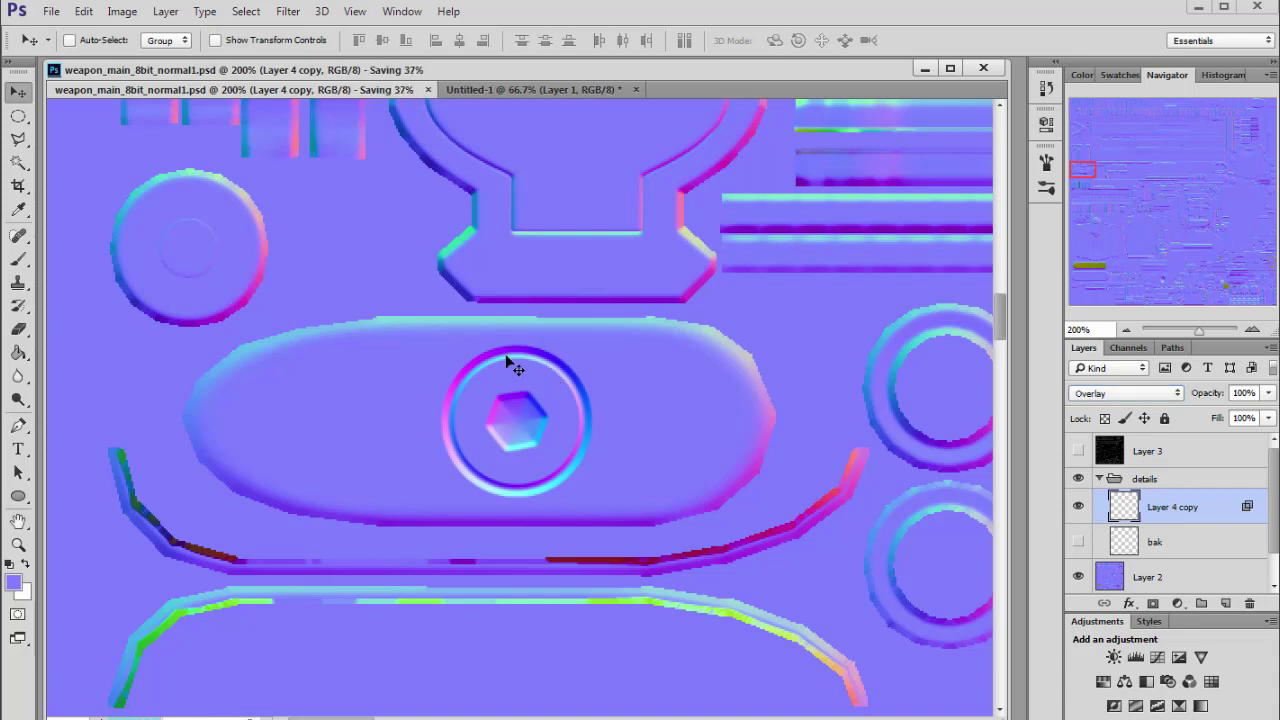
key("ctrl+shift+s")
left_click(300, 636)
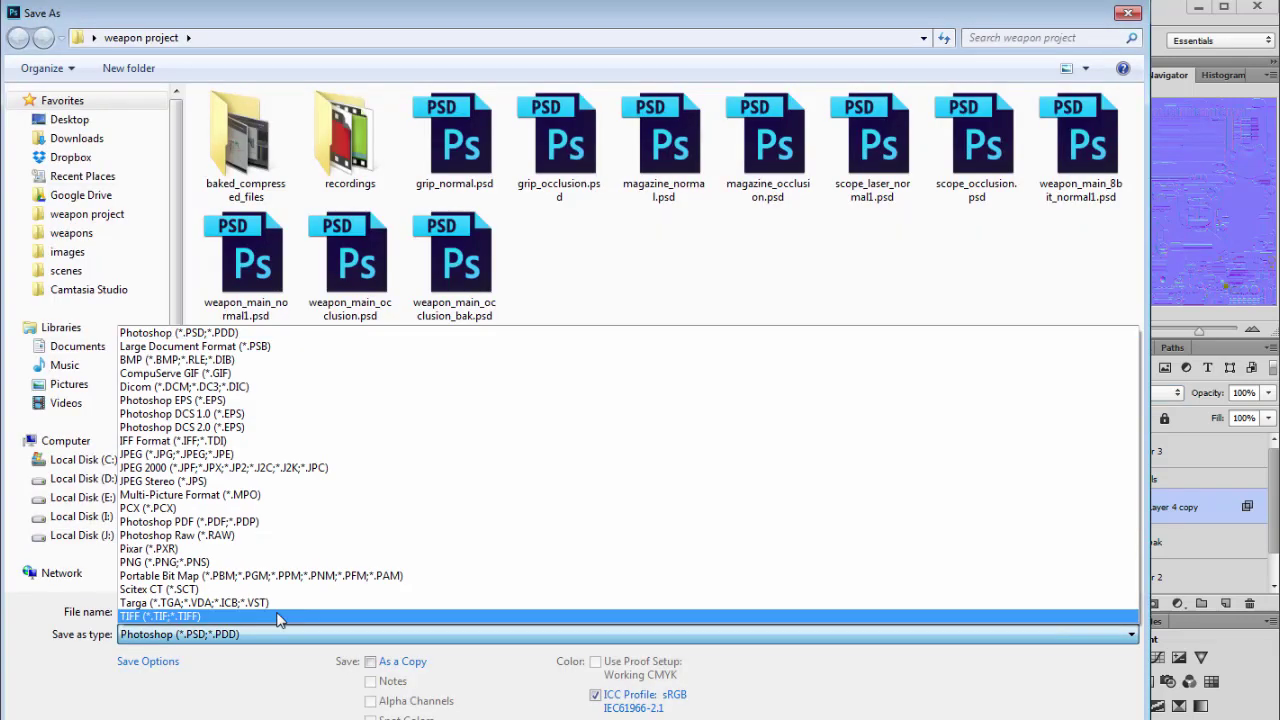
left_click(300, 603)
key("Return")
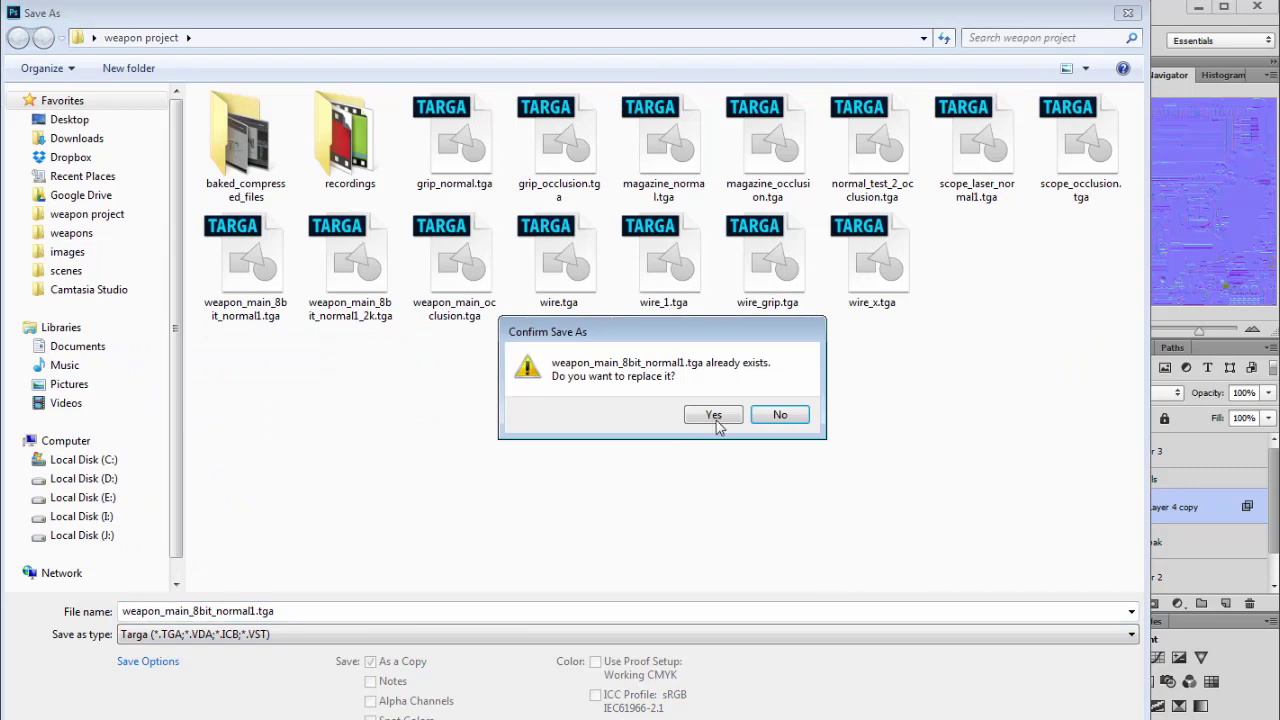
left_click(713, 414)
left_click(716, 253)
key("alt+Tab")
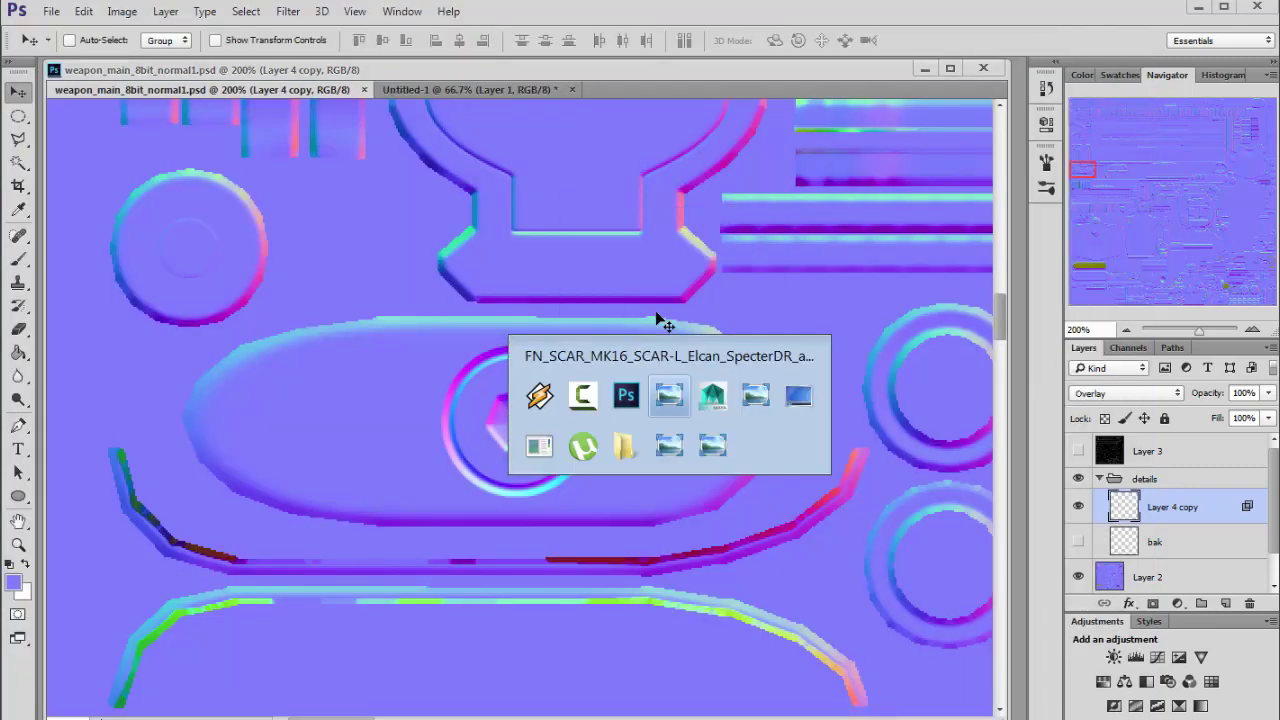
key("Tab")
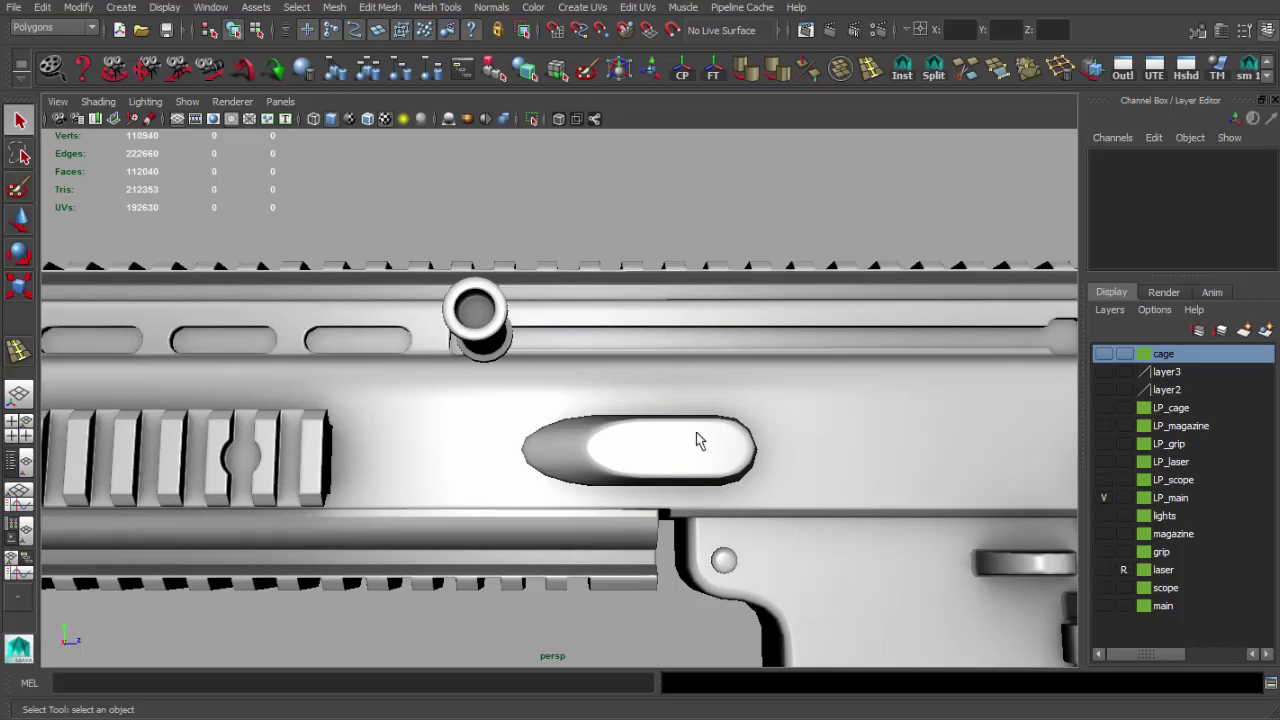
Open the phong18 bump map's file texture node in its own window
left_click(931, 449)
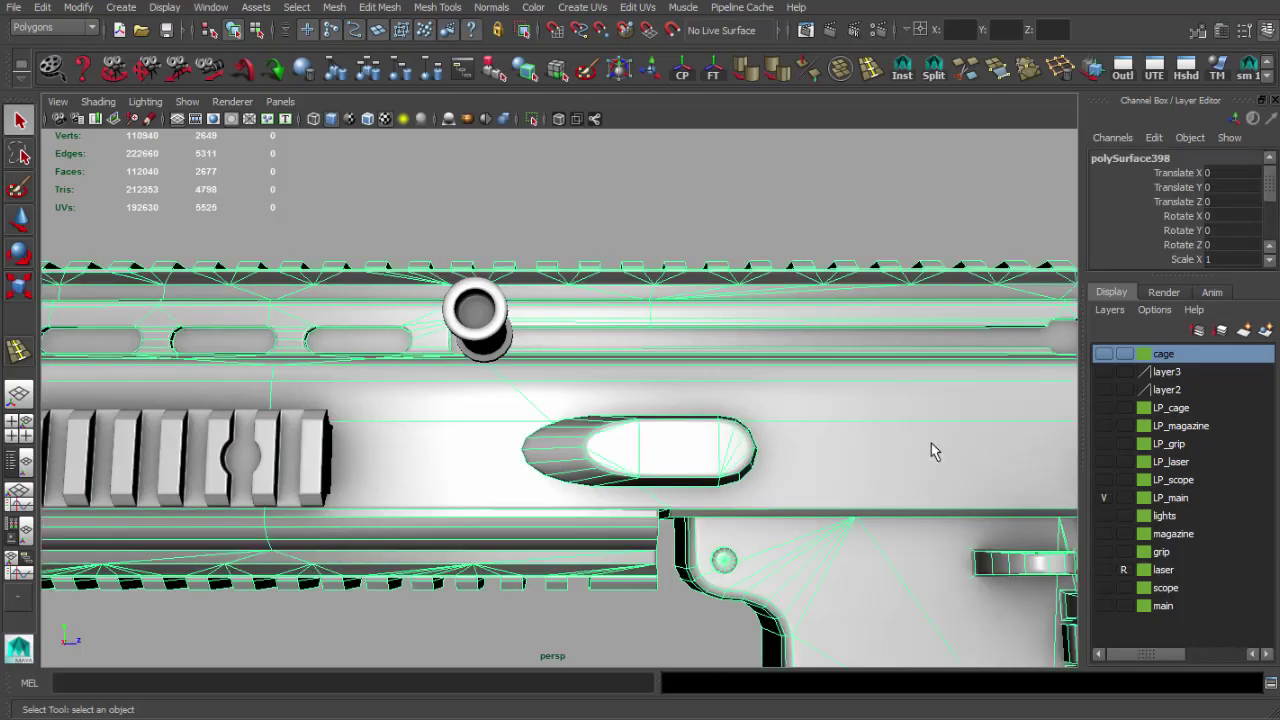
key("ctrl+a")
left_click(1175, 154)
left_click(1214, 435)
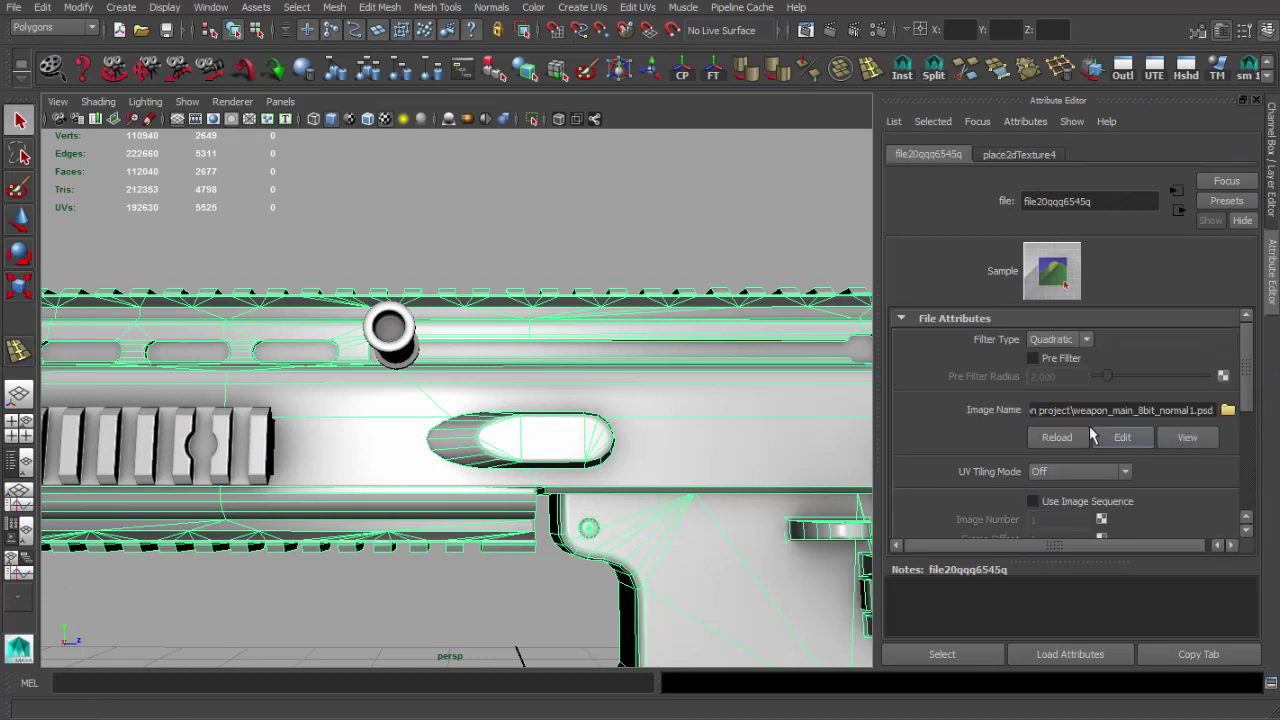
left_click(1175, 660)
left_click_drag(665, 278, 1162, 172)
Orbit and zoom around the rifle to inspect the bolt-catch, side and charging-handle details
left_click(450, 250)
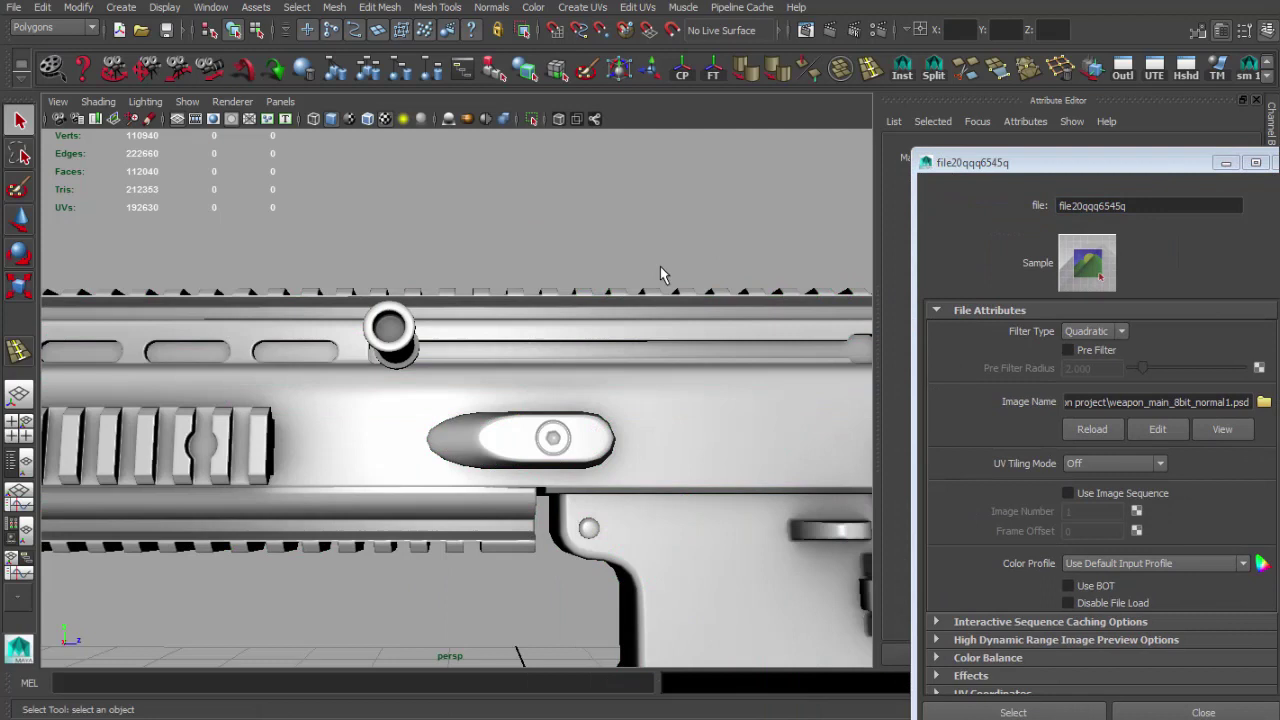
left_click_drag(450, 250, 498, 332)
scroll(498, 332, "up", 5)
left_click_drag(649, 466, 614, 449)
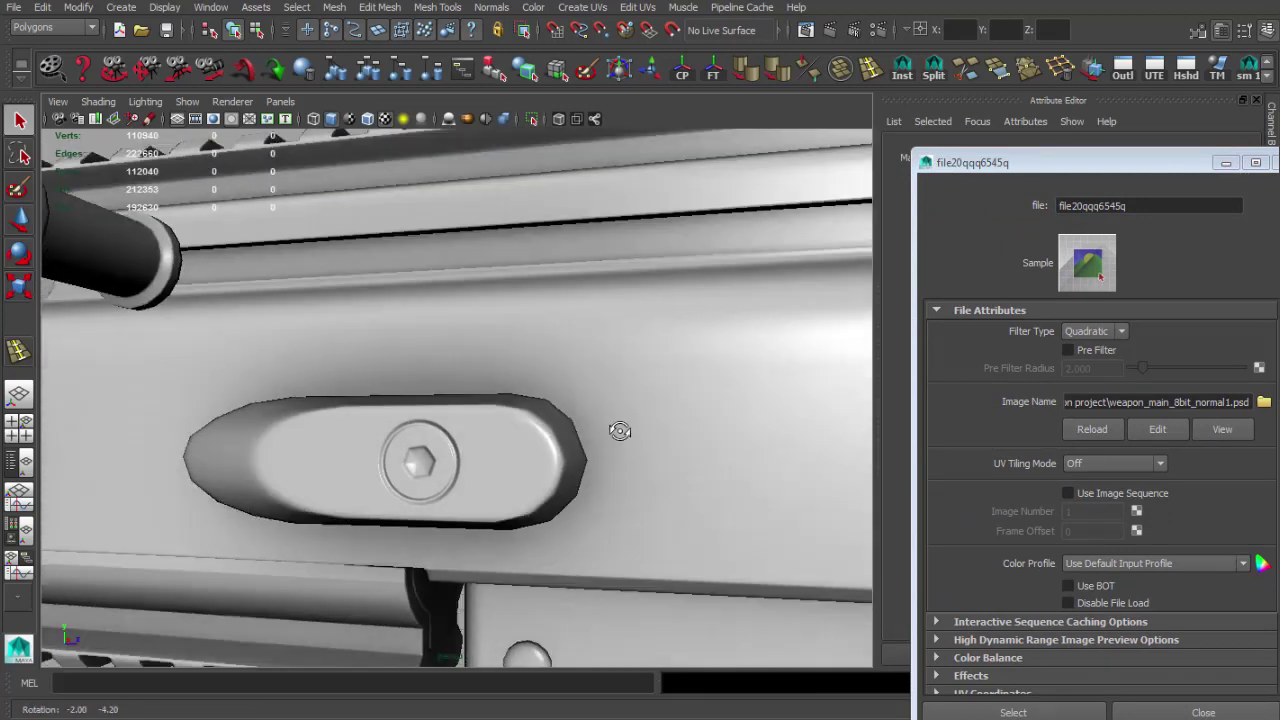
scroll(614, 449, "down", 10)
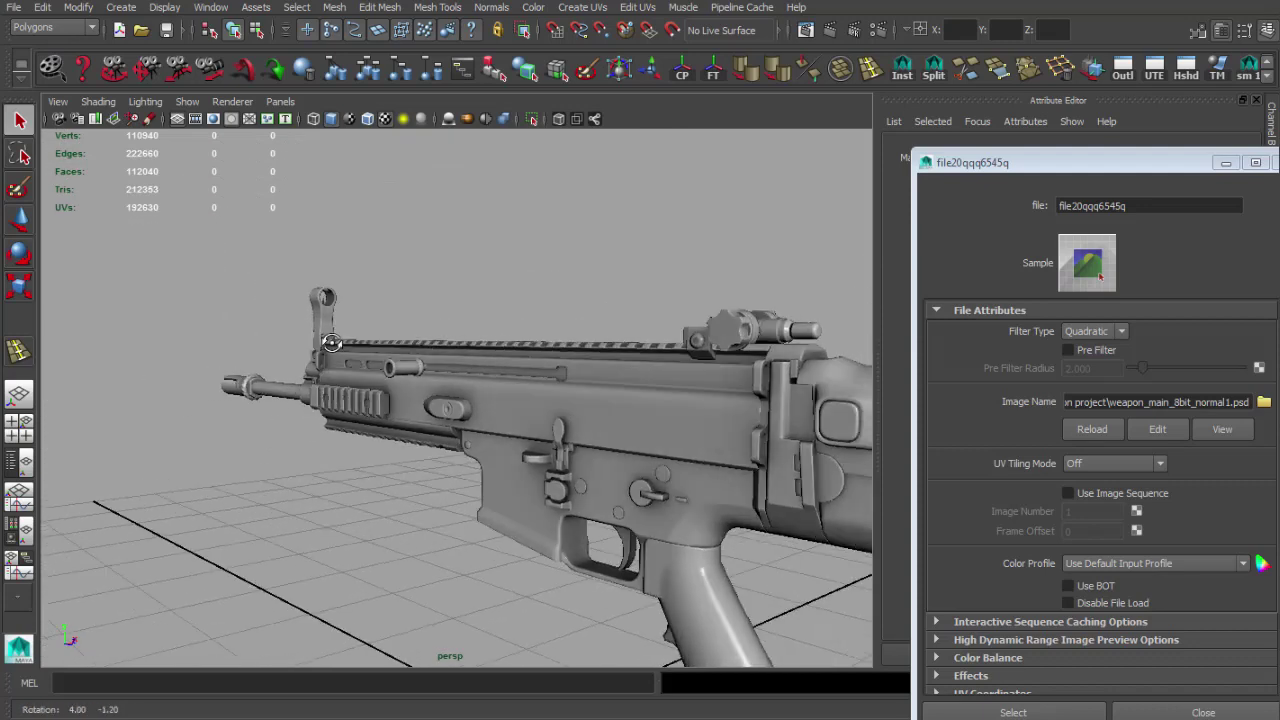
left_click_drag(322, 348, 464, 362)
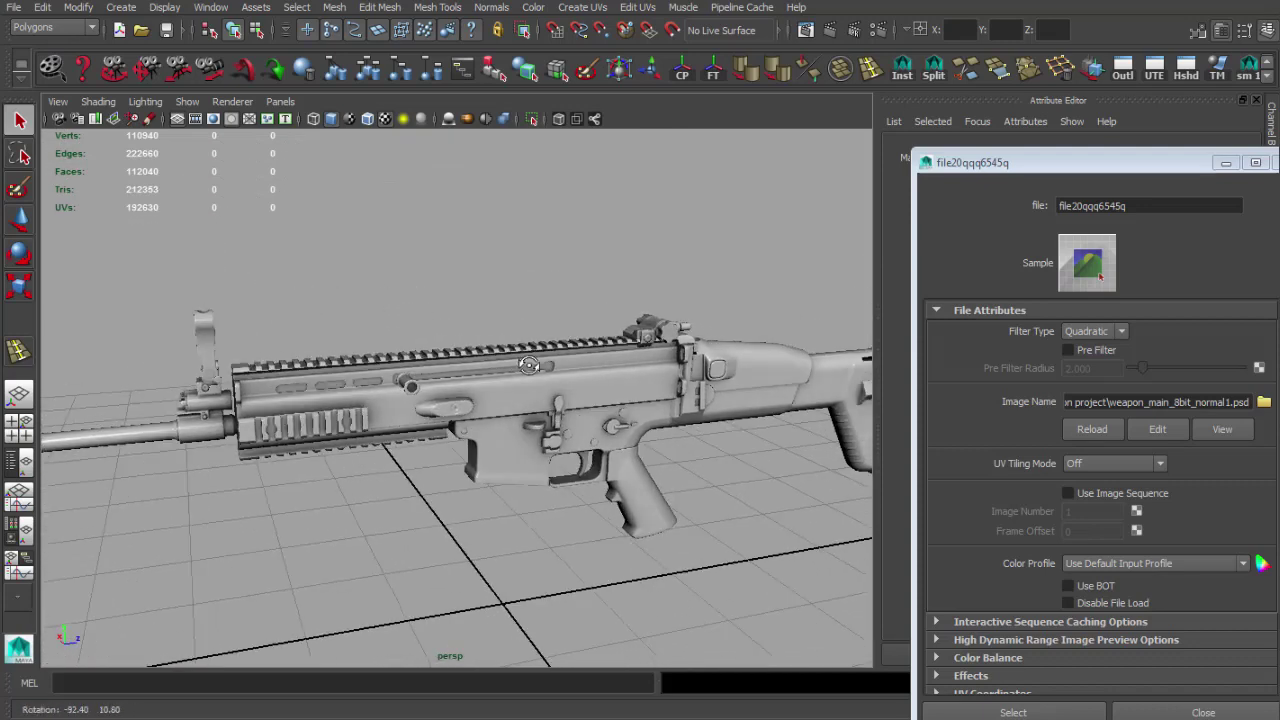
left_click_drag(529, 365, 470, 360)
scroll(319, 333, "up", 3)
scroll(319, 333, "down", 3)
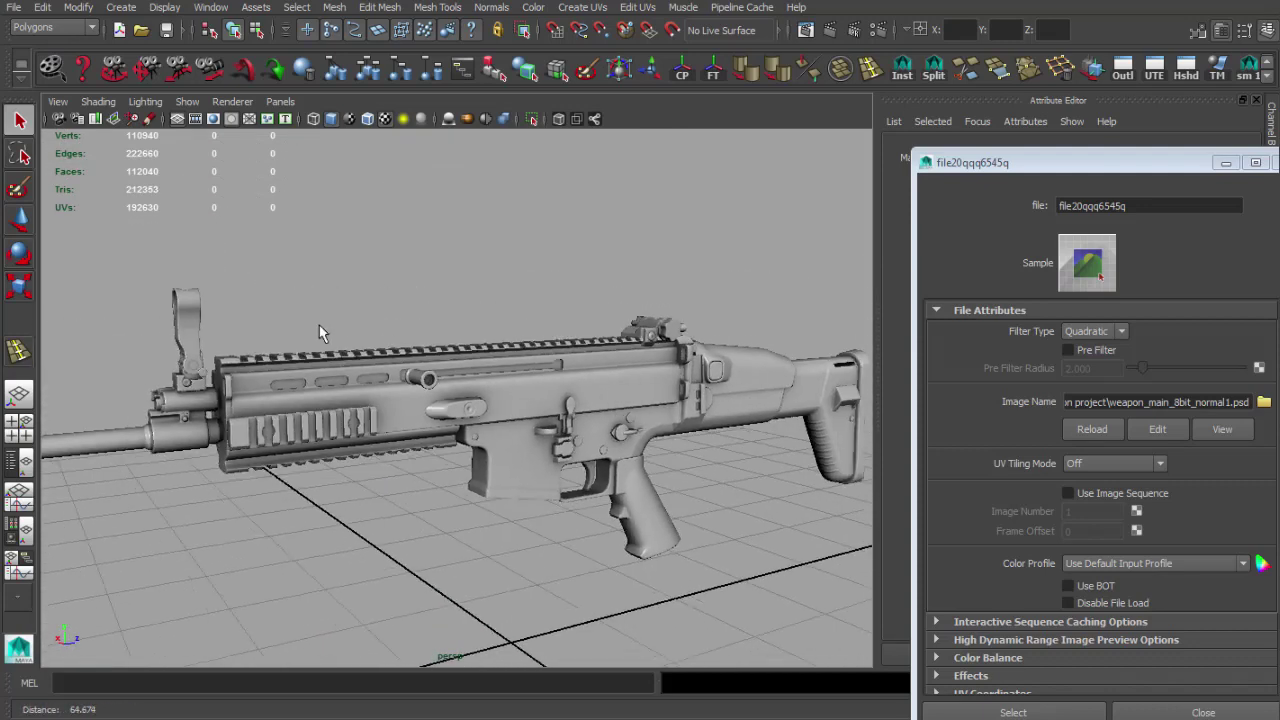
left_click_drag(319, 333, 290, 350)
scroll(290, 350, "up", 2)
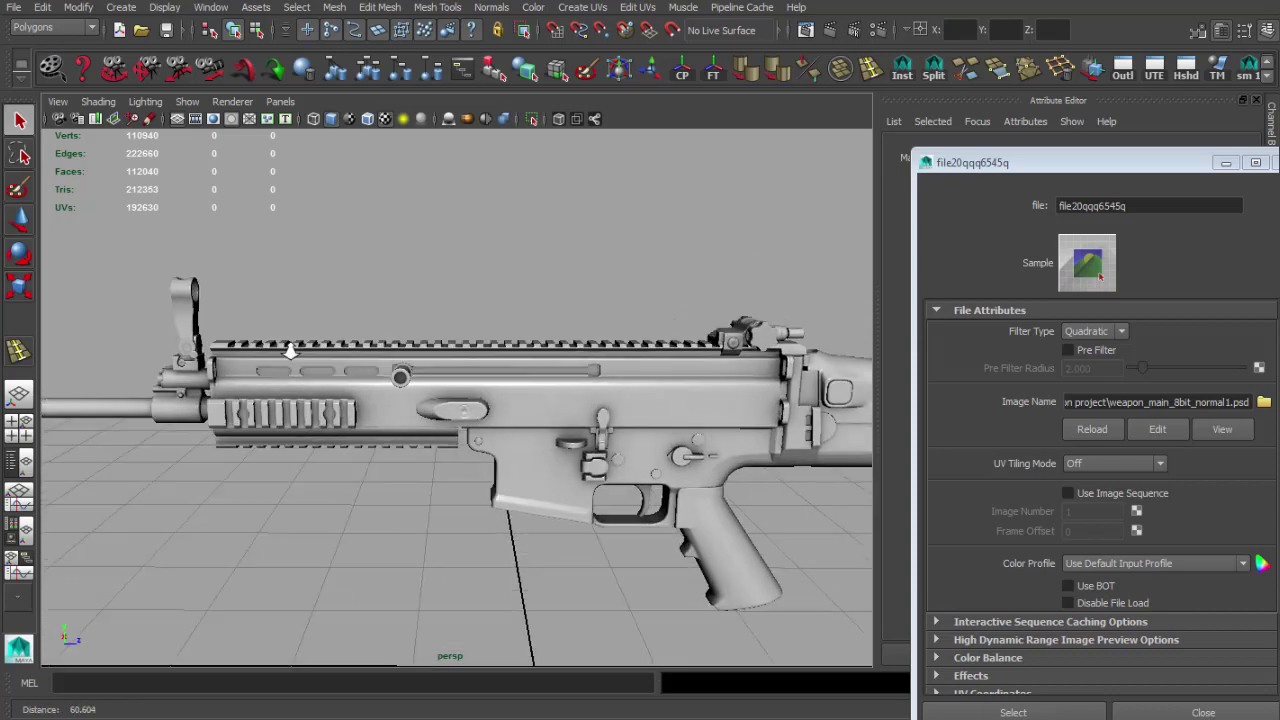
scroll(714, 437, "up", 6)
left_click_drag(606, 480, 600, 427)
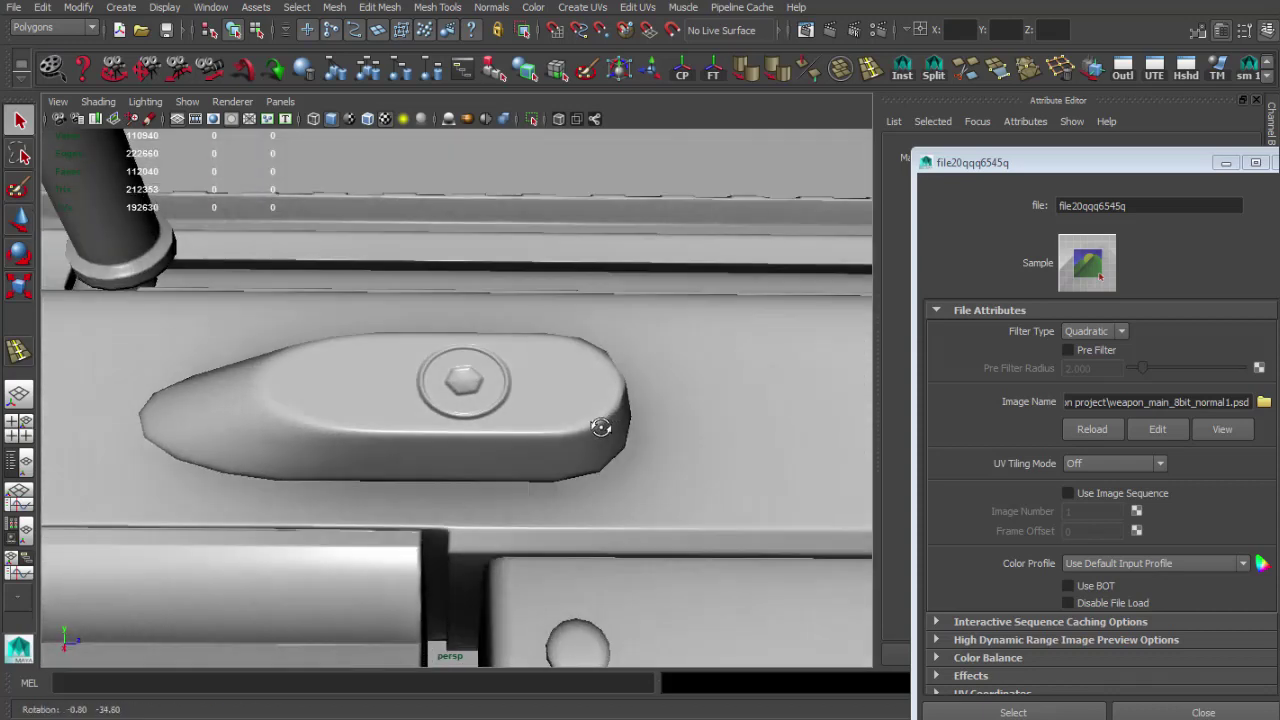
scroll(600, 427, "down", 8)
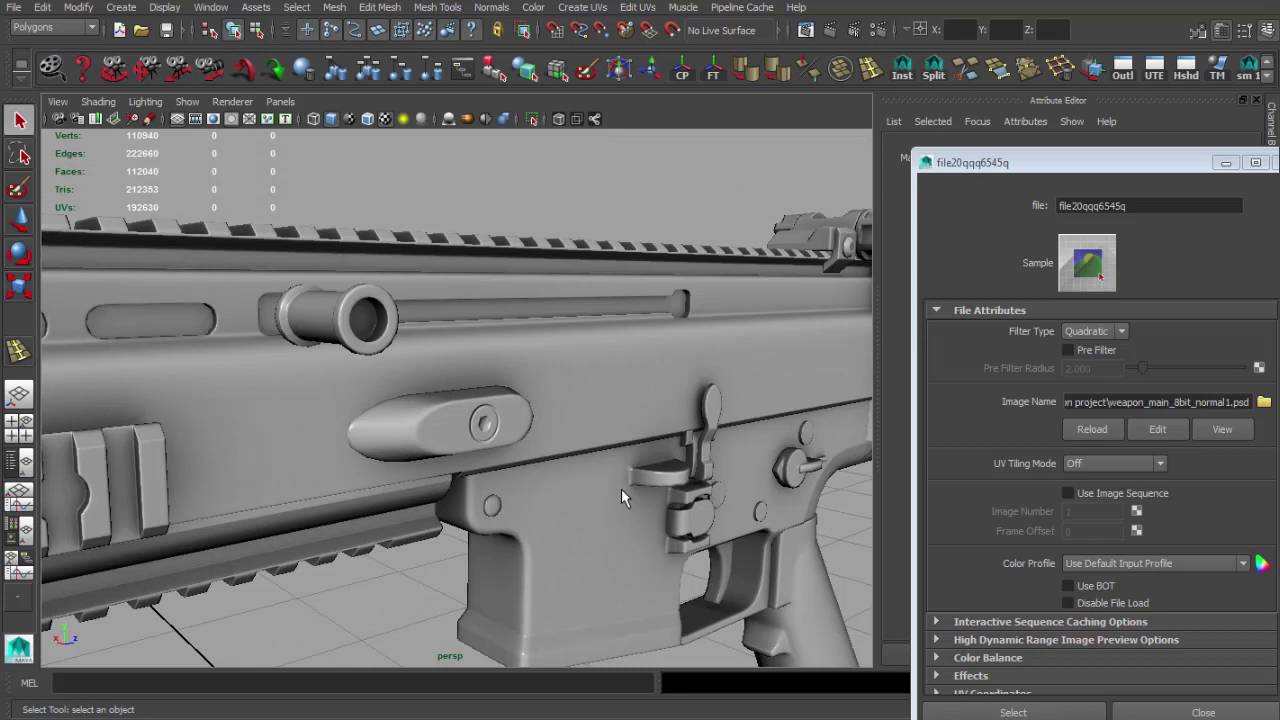
left_click_drag(621, 497, 407, 558)
scroll(540, 450, "up", 5)
scroll(598, 453, "down", 6)
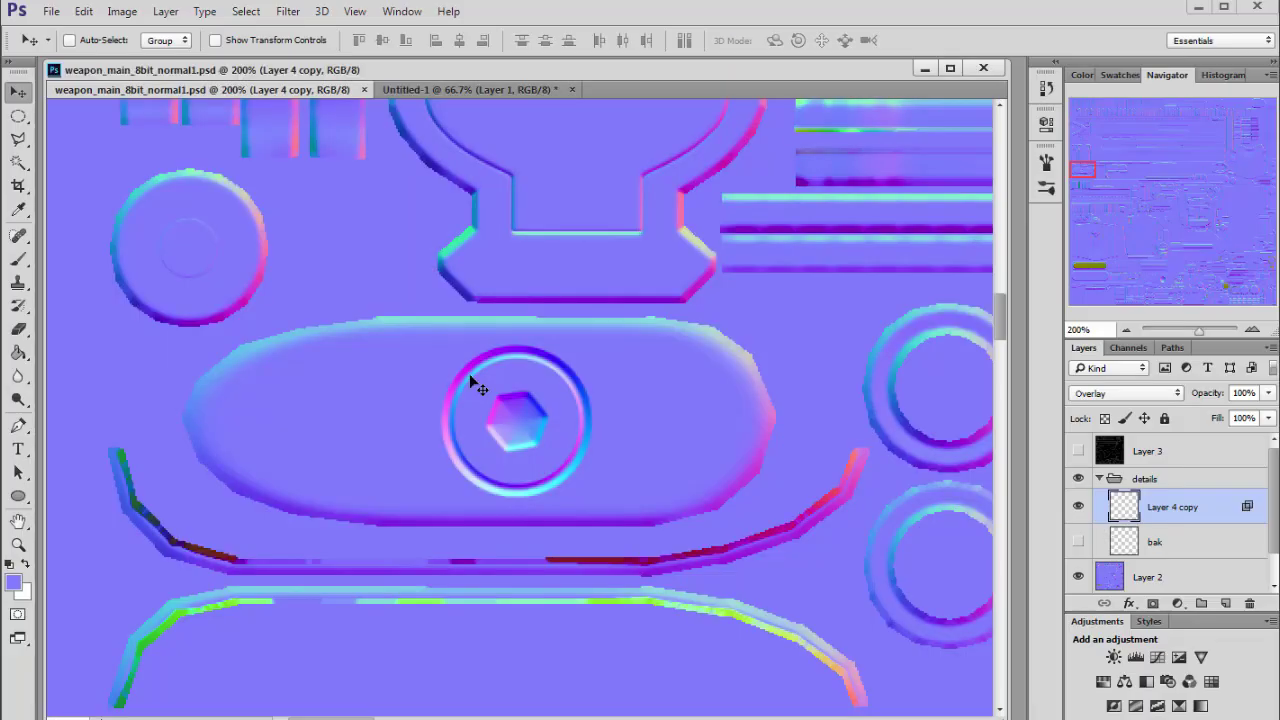
Duplicate Layer 4 copy and move the new hex-bolt copy up onto the rail area
left_click(1126, 330)
left_click(1126, 330)
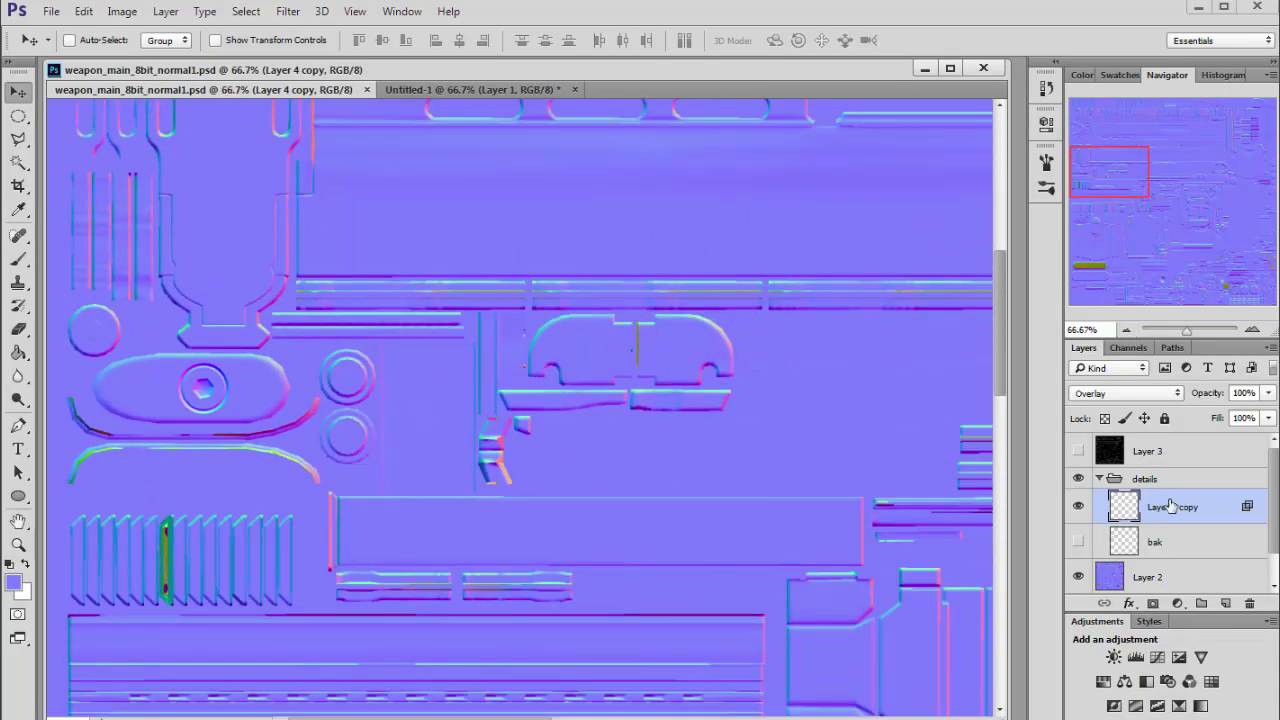
key("ctrl+j")
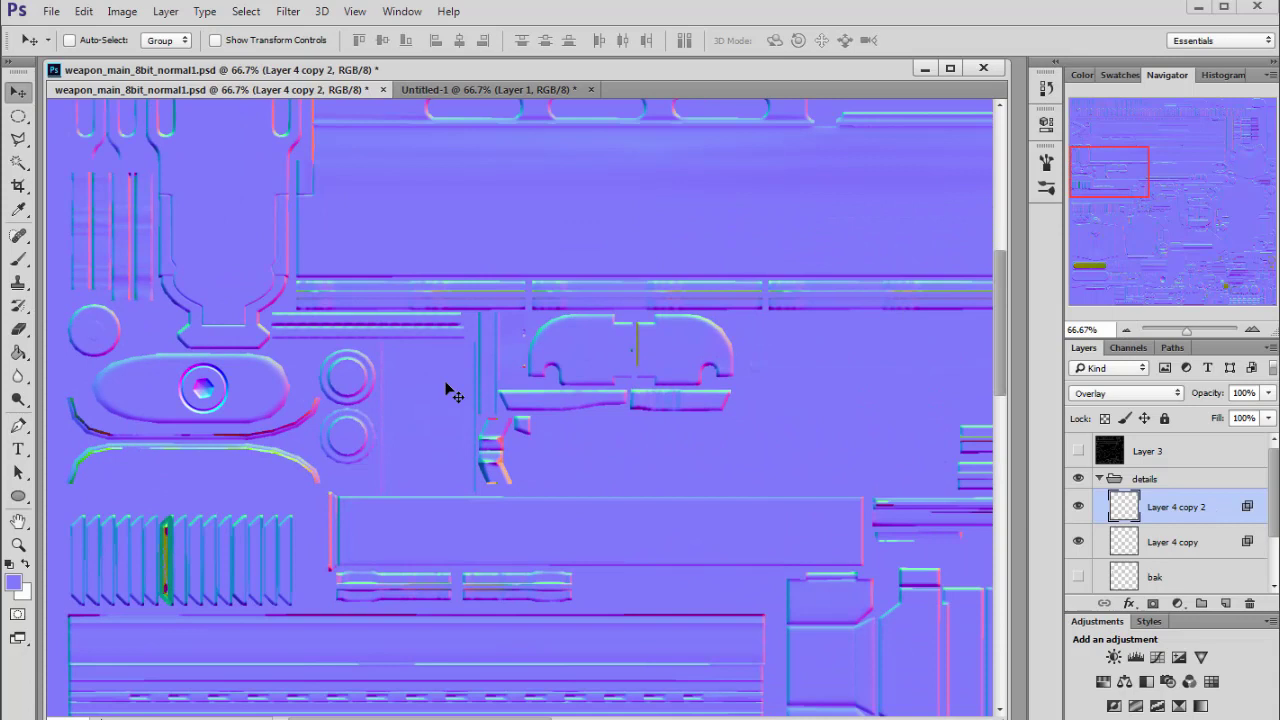
scroll(449, 390, "up", 3)
left_click_drag(381, 412, 440, 325)
left_click_drag(1112, 170, 1109, 155)
left_click(1253, 330)
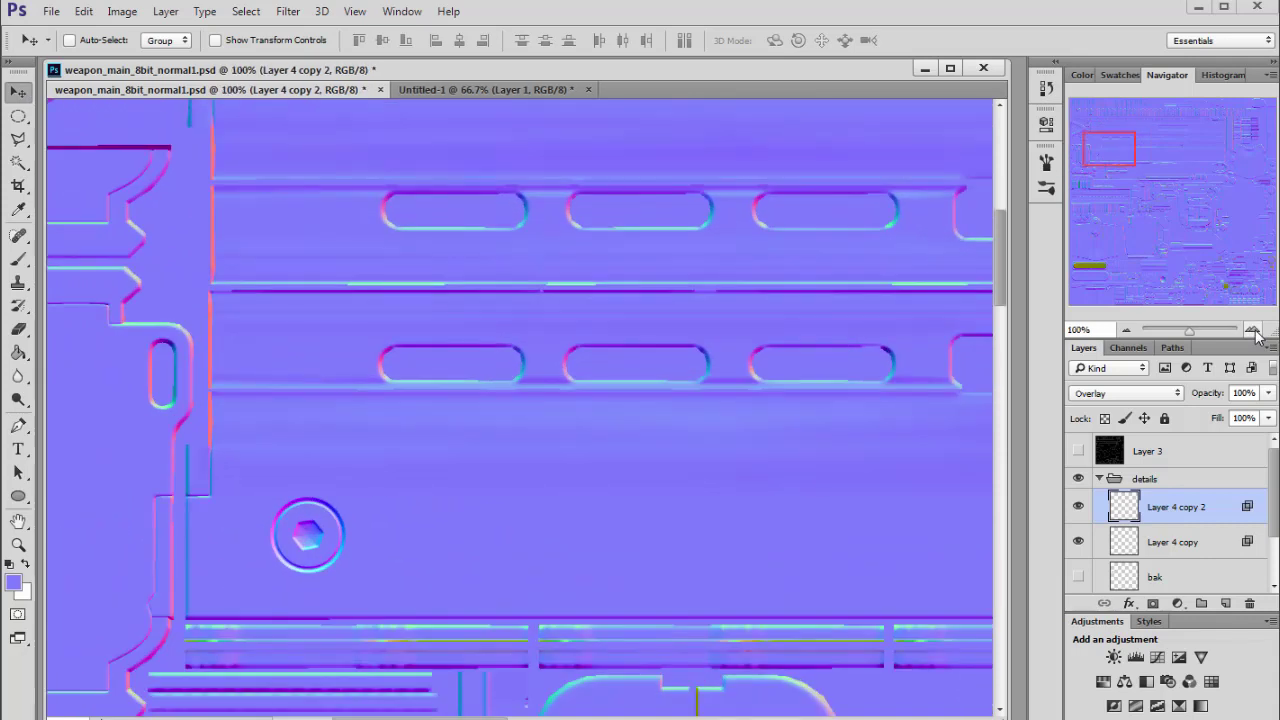
left_click_drag(1109, 150, 1107, 162)
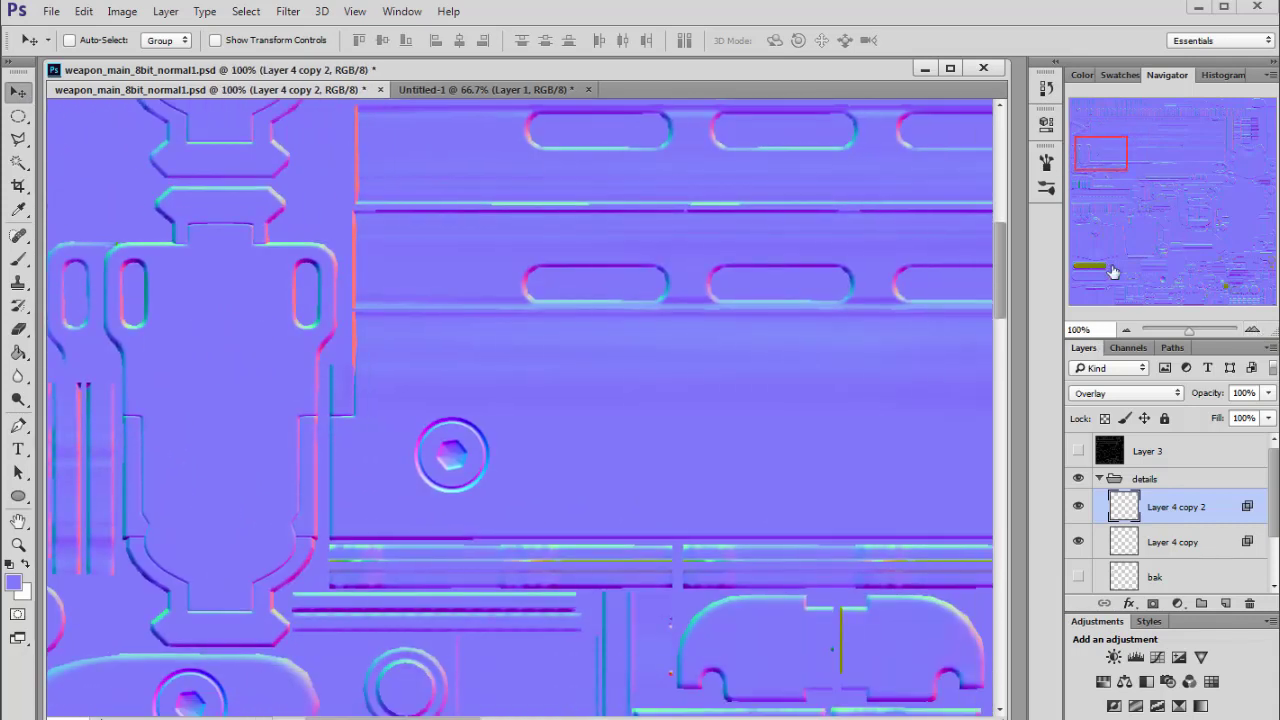
left_click_drag(471, 455, 483, 281)
Zoom to 200% and start scaling the bolt copy down to about 44%
left_click(1252, 330)
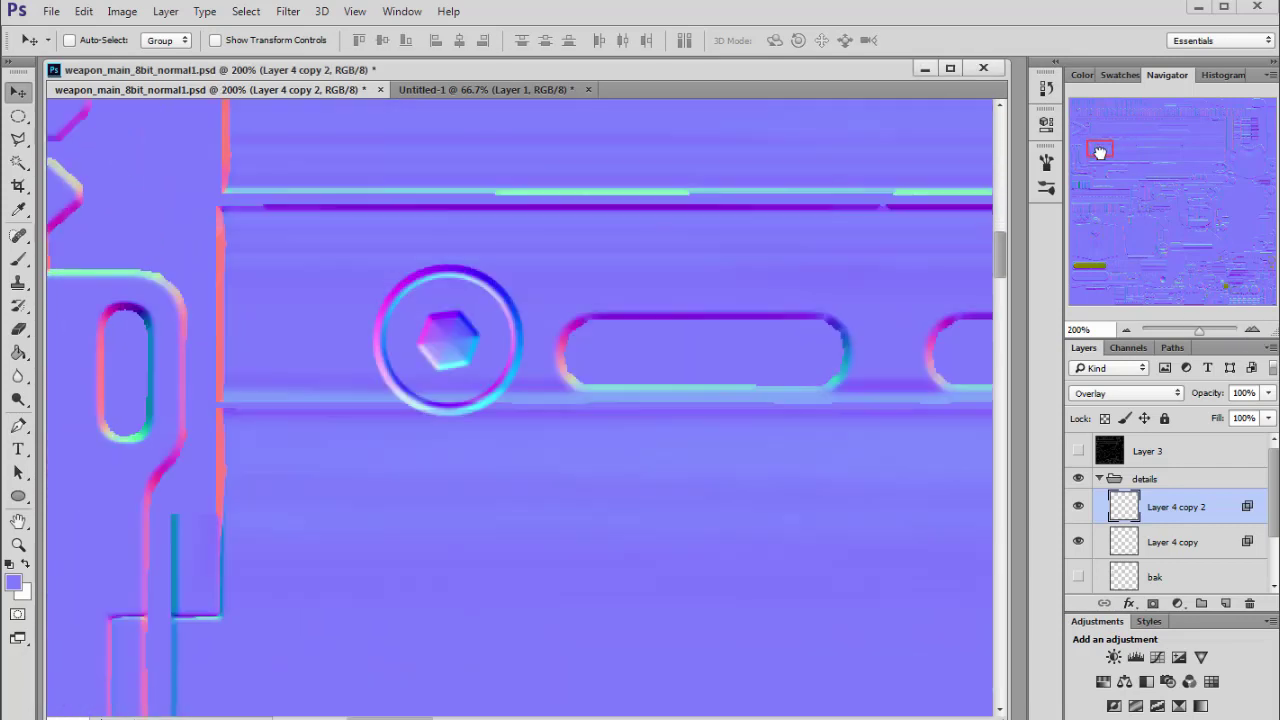
key("ctrl+t")
left_click_drag(522, 413, 604, 358)
Check the reference photo, resize the hex bolt to about 51%, and move it left onto the rail
left_click_drag(545, 312, 556, 318)
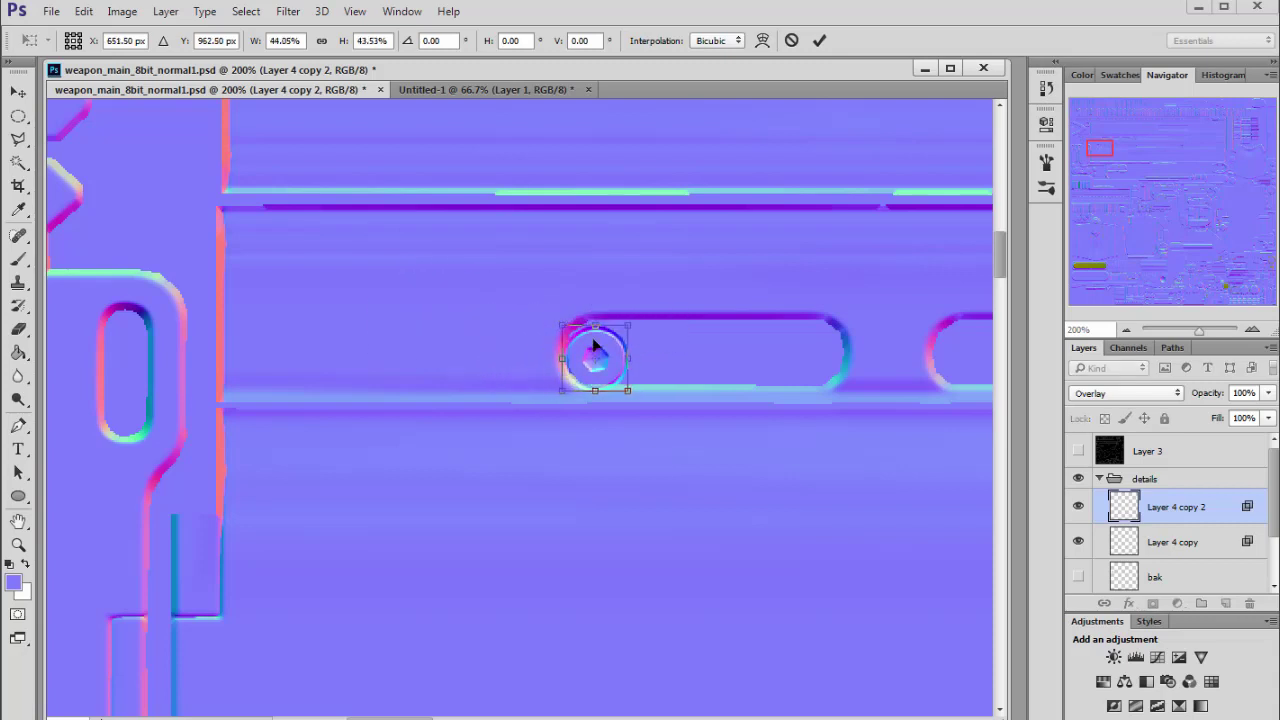
left_click_drag(593, 390, 592, 378)
left_click(100, 717)
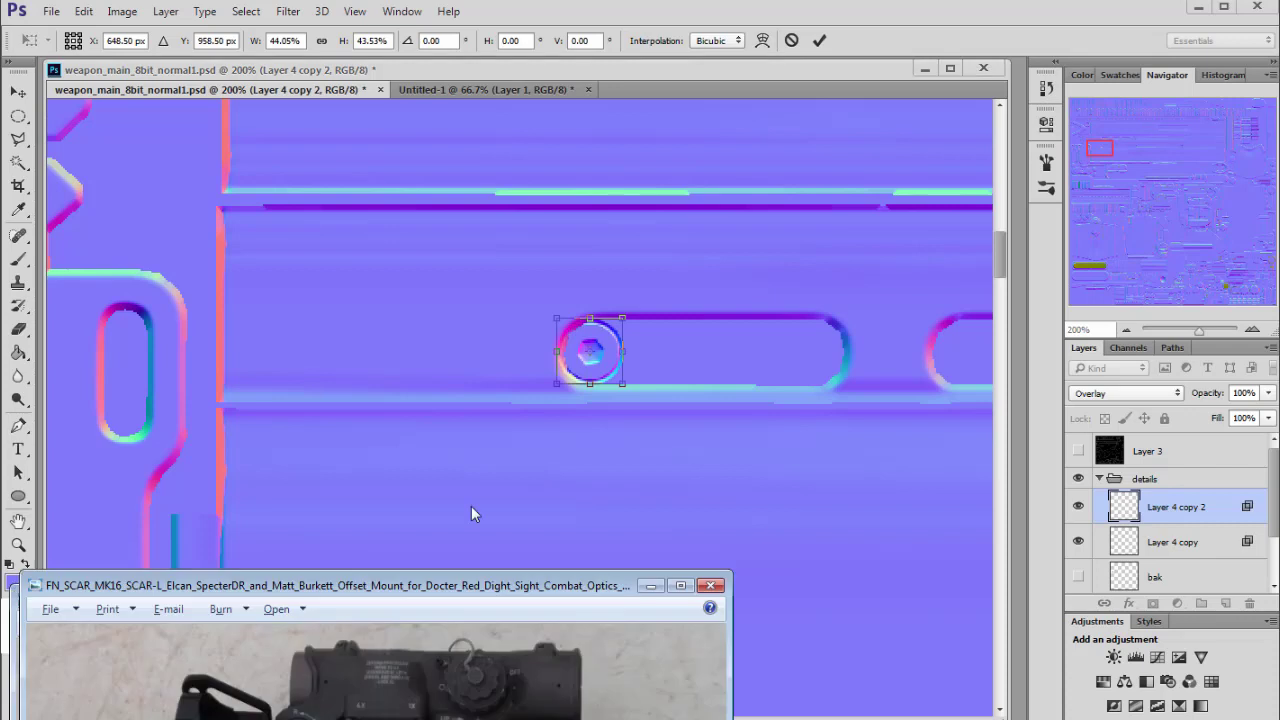
scroll(473, 621, "up", 3)
scroll(473, 621, "up", 3)
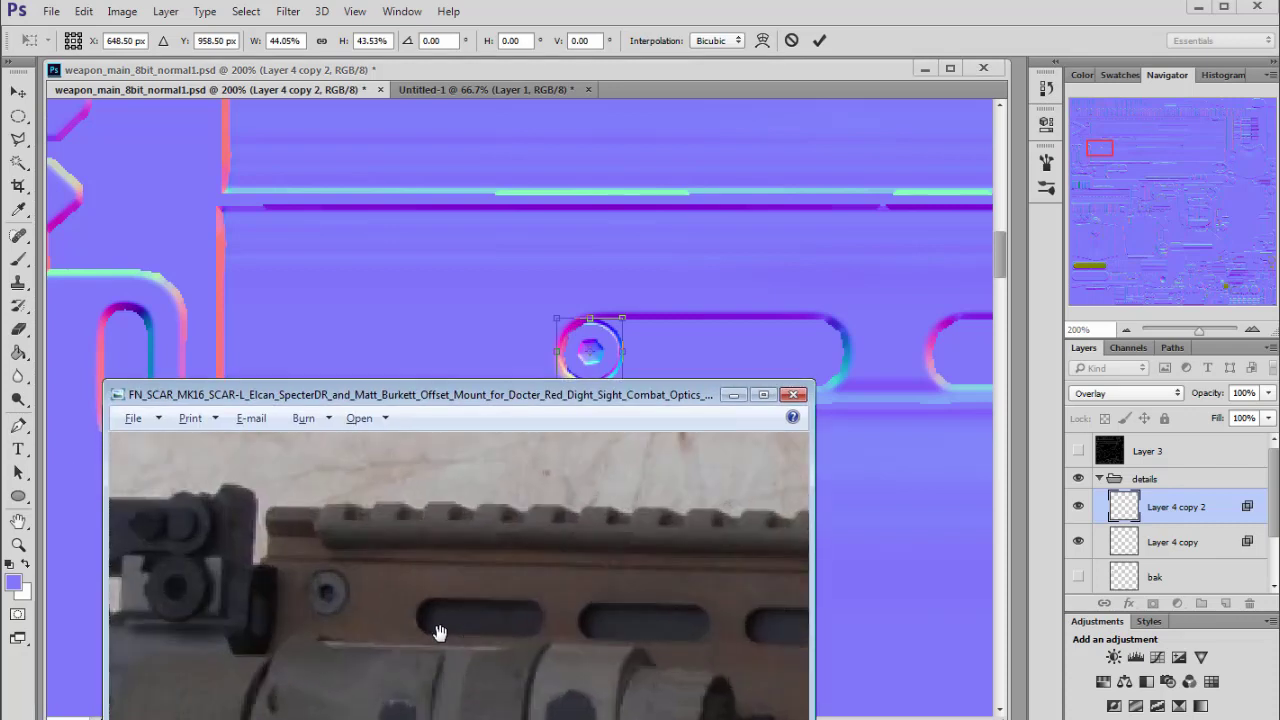
left_click_drag(578, 396, 442, 689)
left_click(570, 336)
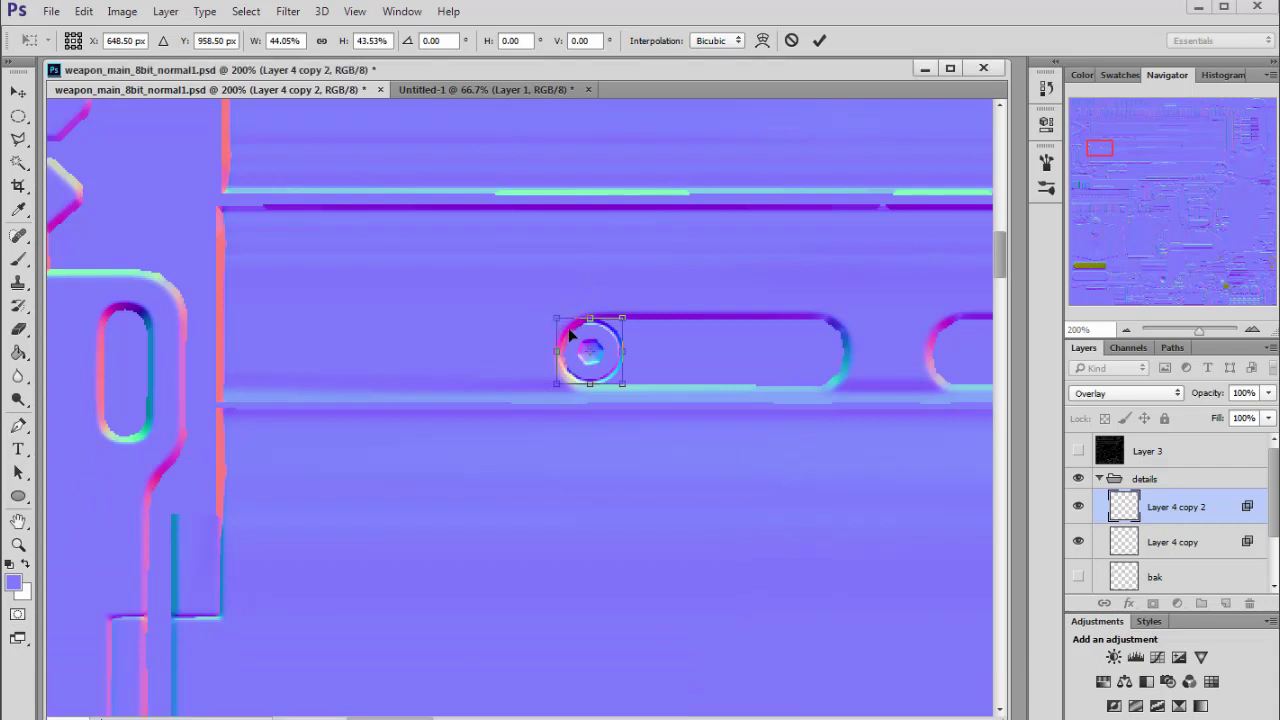
left_click_drag(552, 318, 543, 306)
left_click_drag(601, 341, 317, 351)
key("Return")
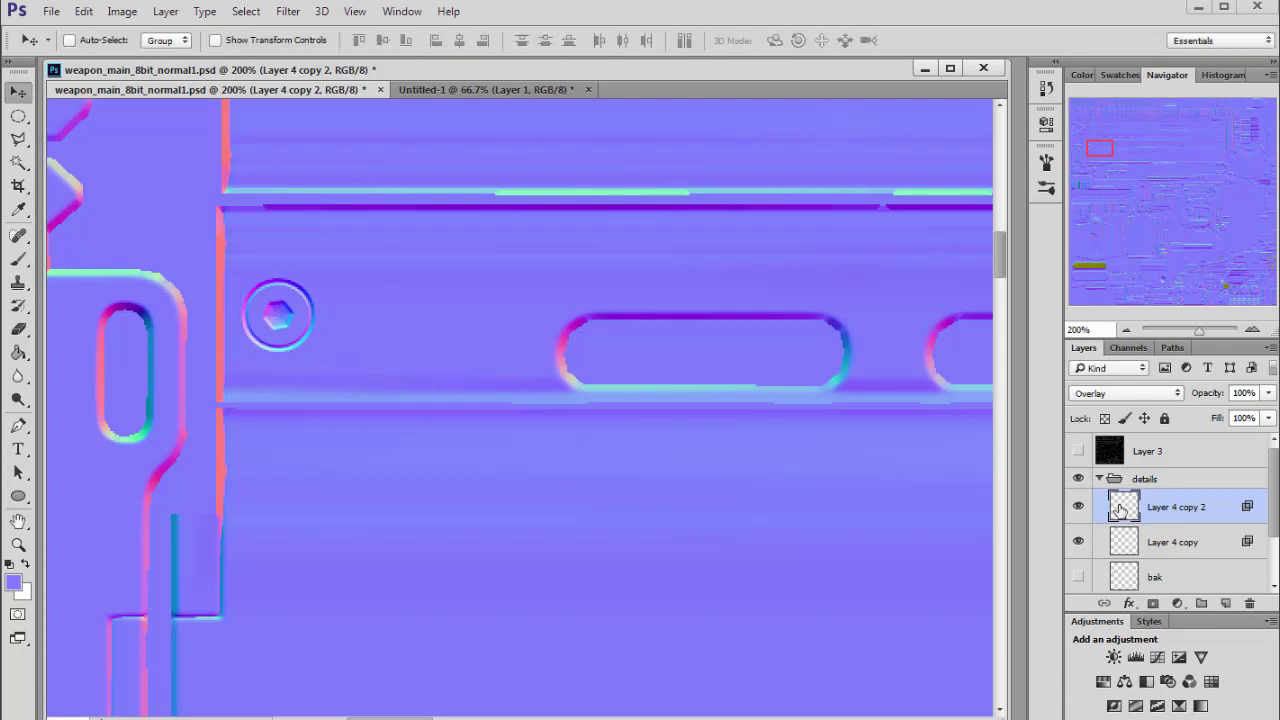
Show the Layer 3 wireframe and nudge the bolt about 38 px right, left of the slot
left_click(1078, 451)
left_click_drag(326, 273, 344, 282)
left_click_drag(203, 699, 303, 507)
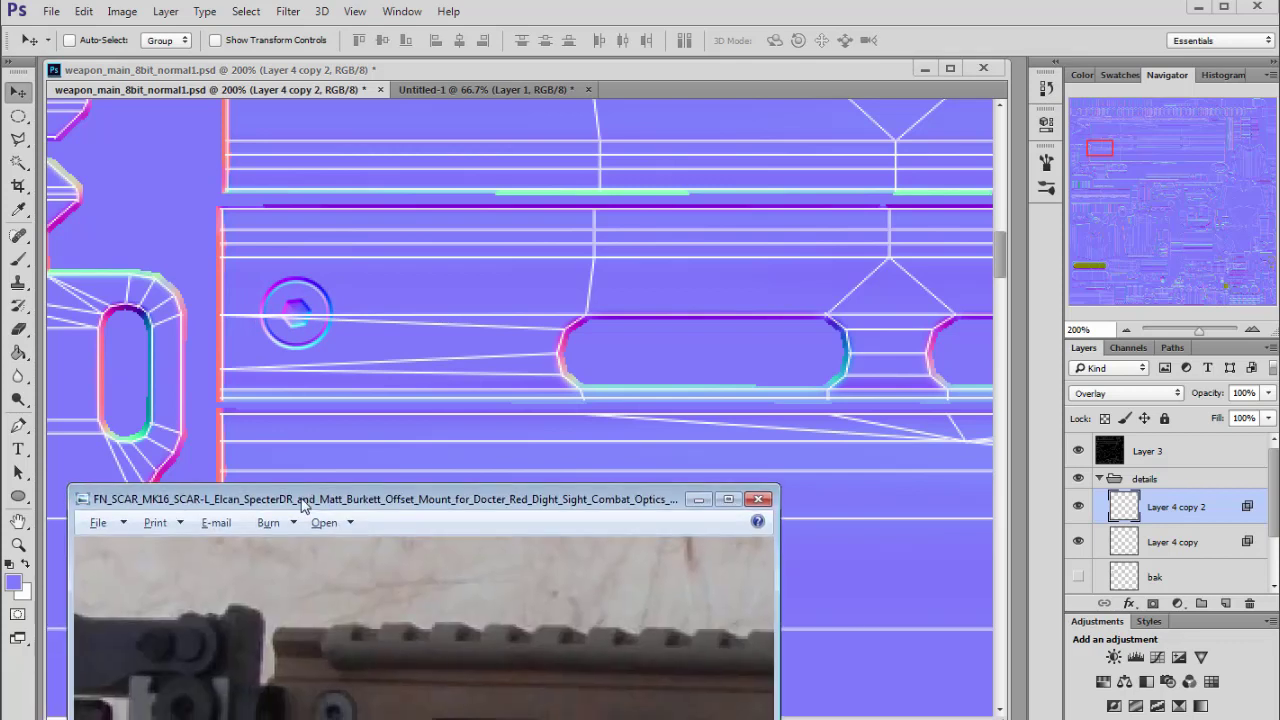
left_click(373, 321)
left_click_drag(304, 313, 342, 312)
Hide the wireframe, save the PSD, and overwrite weapon_main_8bit_normal1.tga as a Targa
left_click(1078, 451)
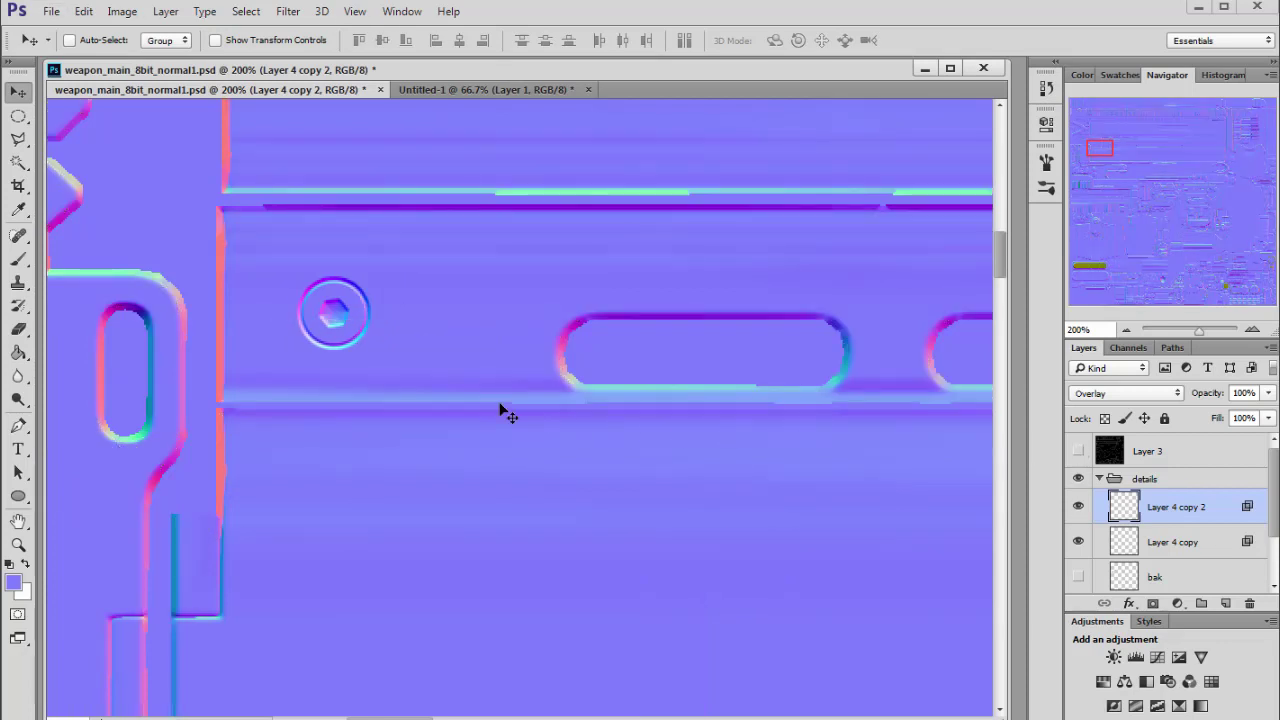
key("ctrl+s")
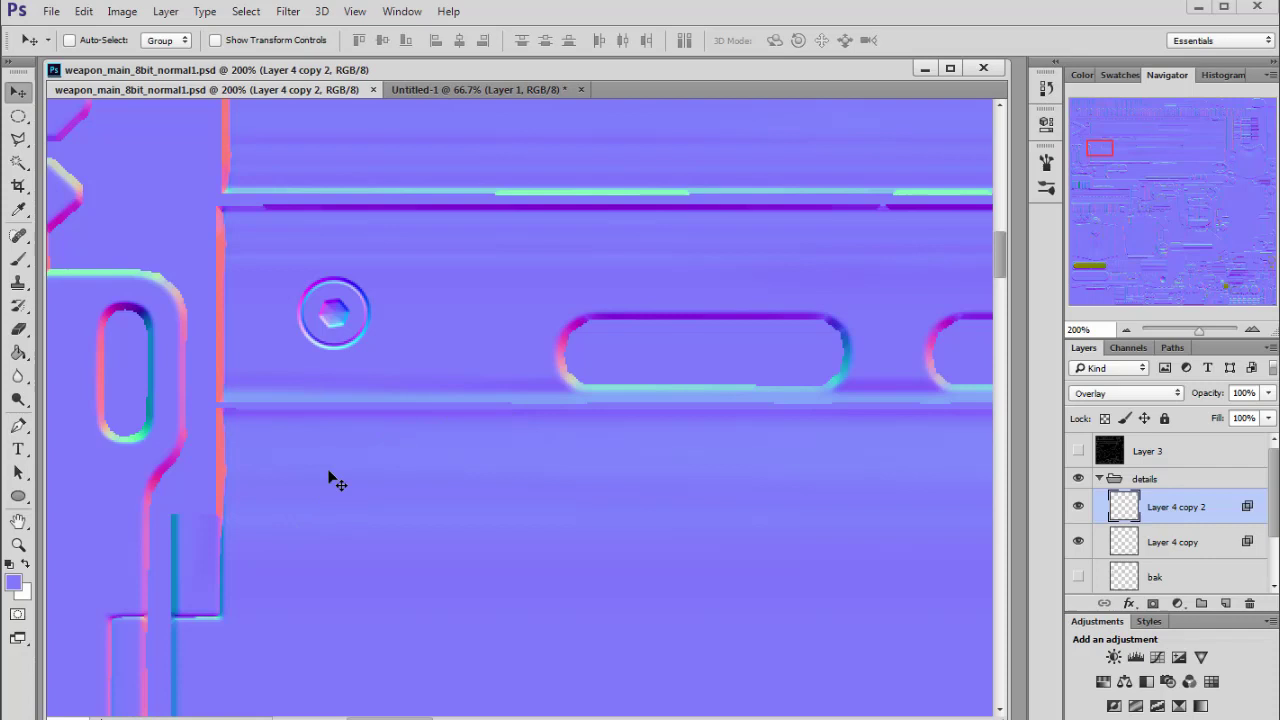
key("s")
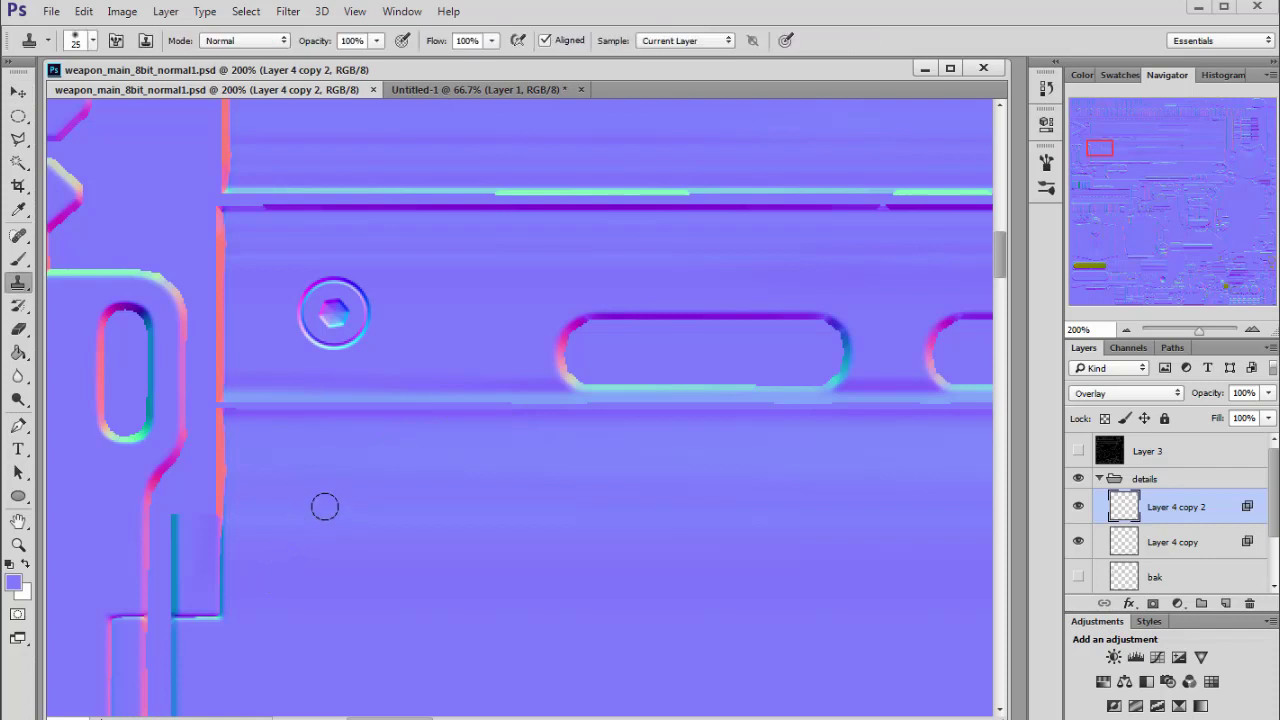
key("ctrl+shift+s")
left_click(230, 631)
left_click(223, 596)
key("Return")
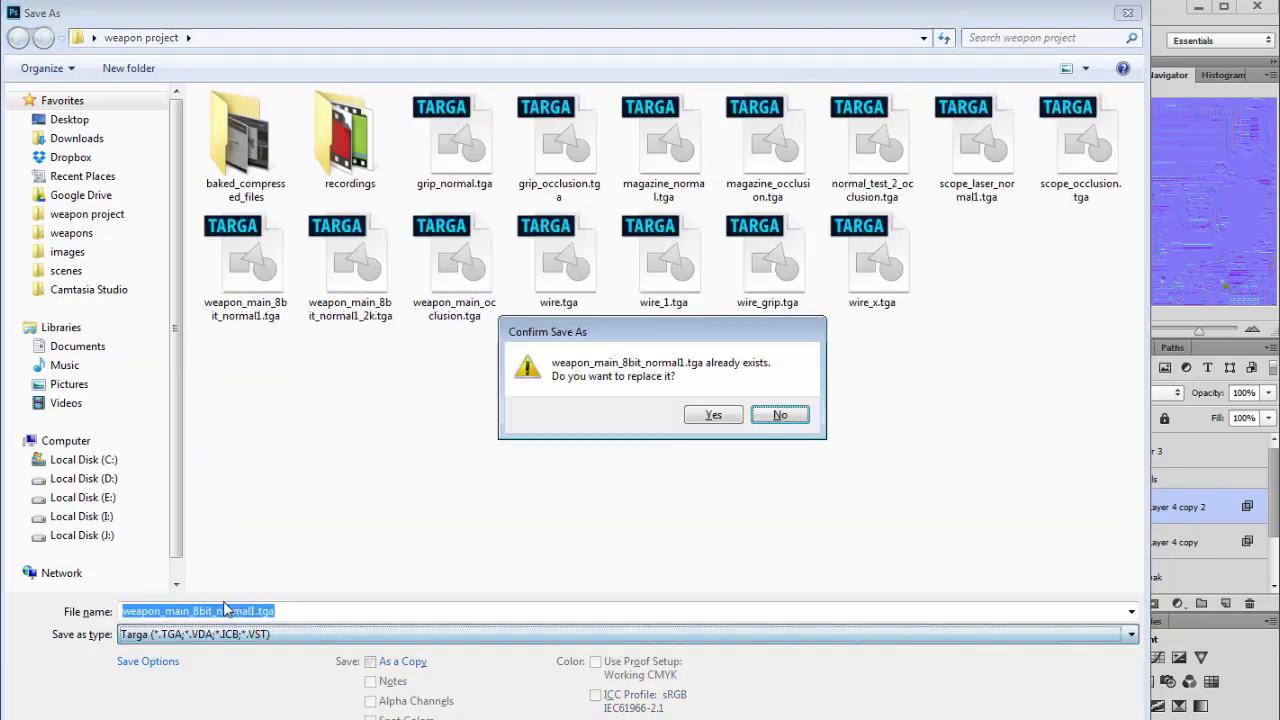
key("y")
key("Return")
key("alt+Tab")
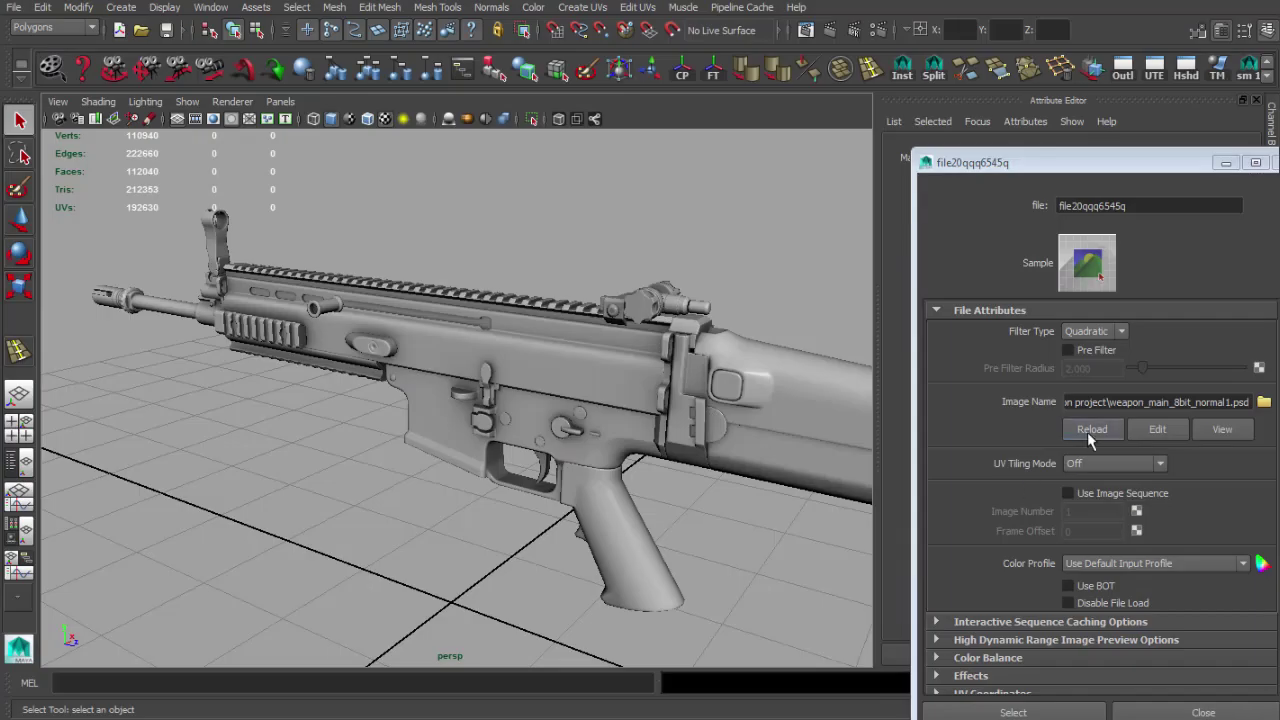
Reload the normal map texture and orbit to a three-quarter view of the rifle
left_click(1090, 429)
scroll(586, 475, "up", 8)
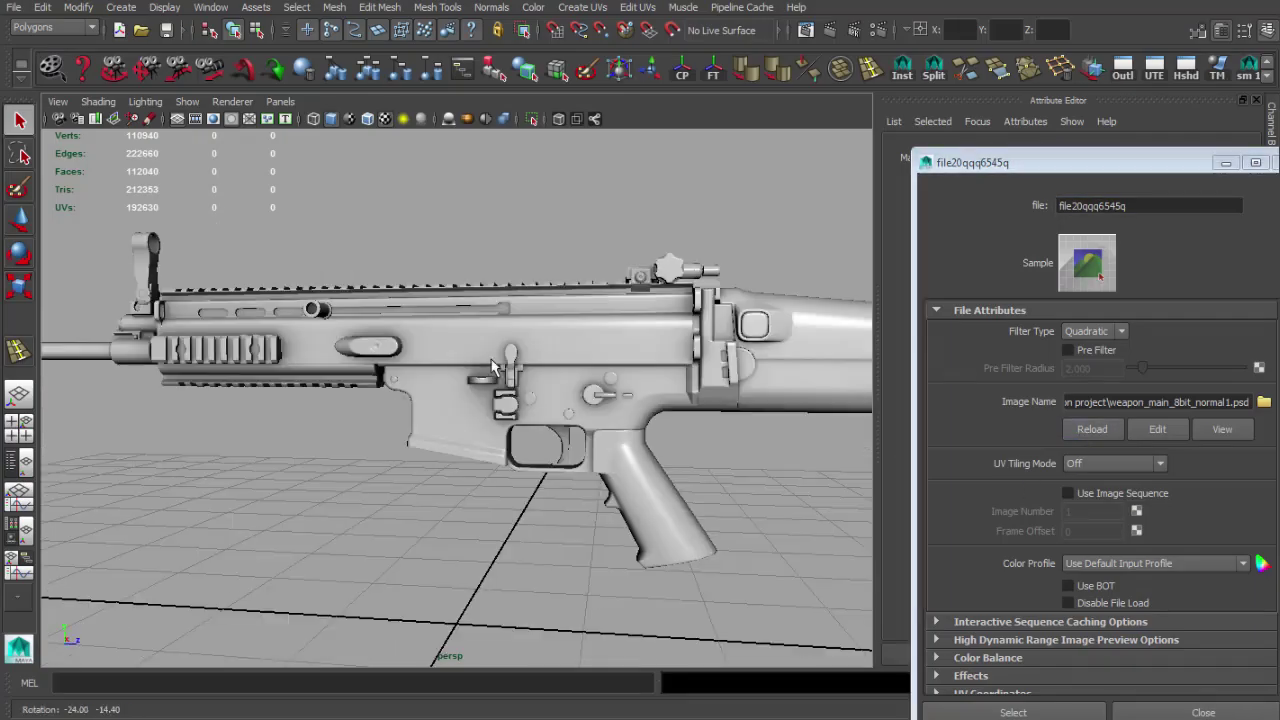
scroll(524, 472, "down", 10)
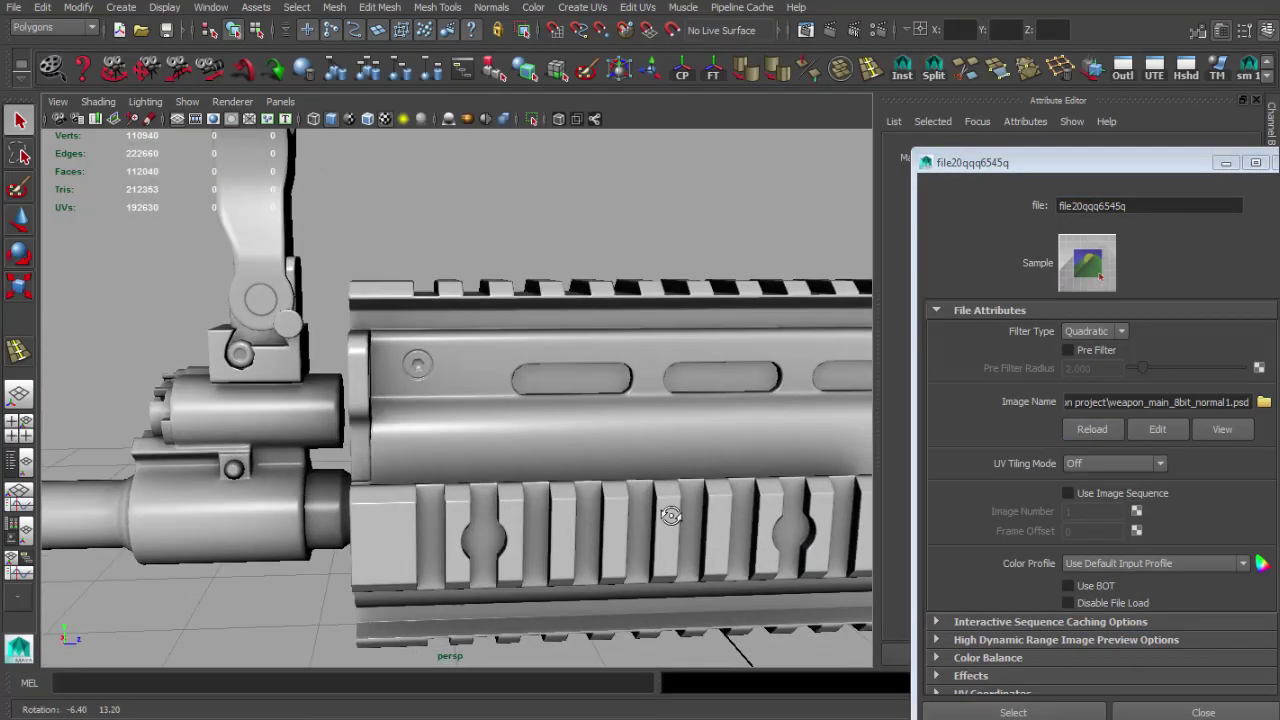
left_click_drag(663, 514, 349, 441)
scroll(397, 480, "up", 6)
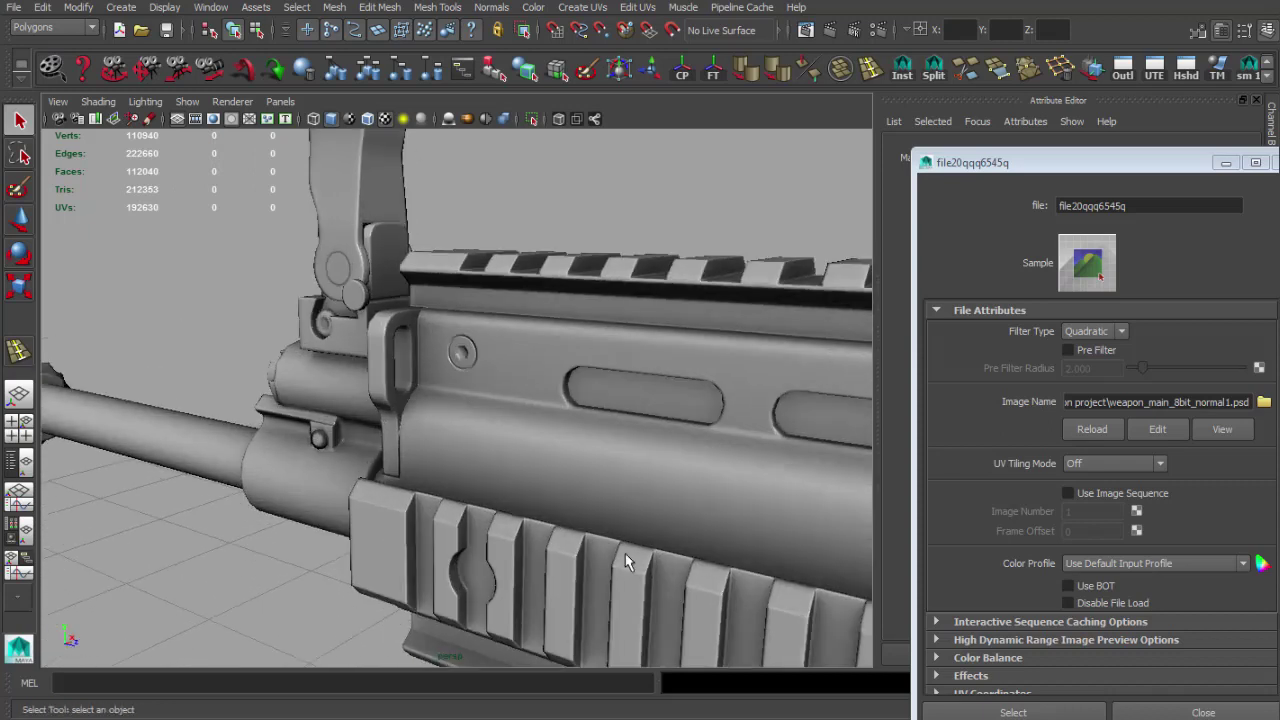
scroll(634, 532, "down", 8)
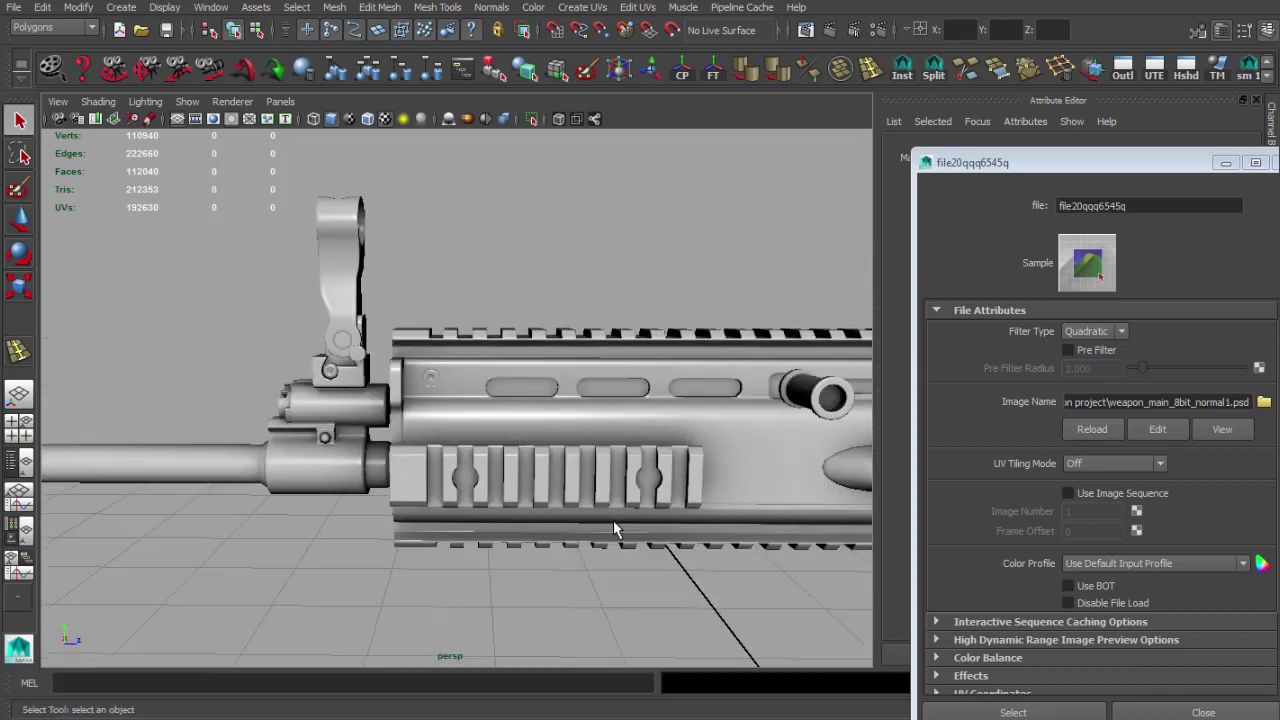
Compare against the reference photo, then orbit and zoom around the rifle to inspect the bolt
key("alt+Tab")
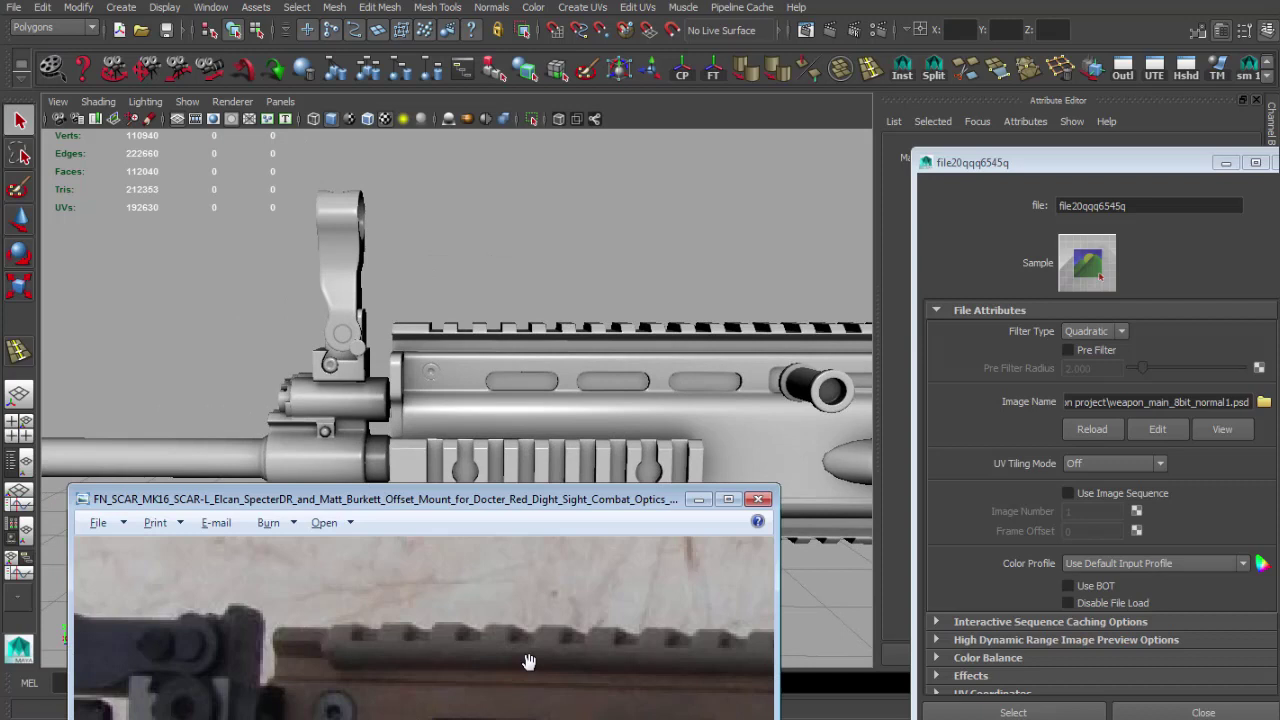
left_click_drag(489, 675, 385, 668)
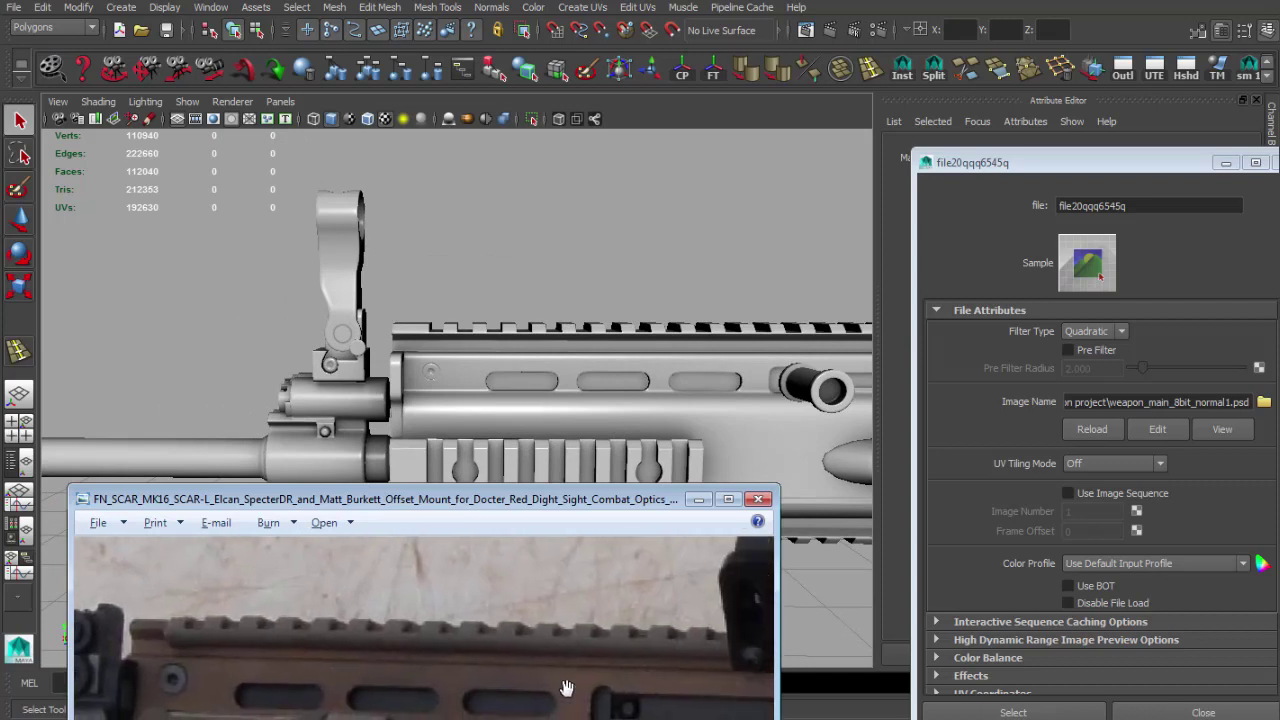
scroll(560, 689, "down", 2)
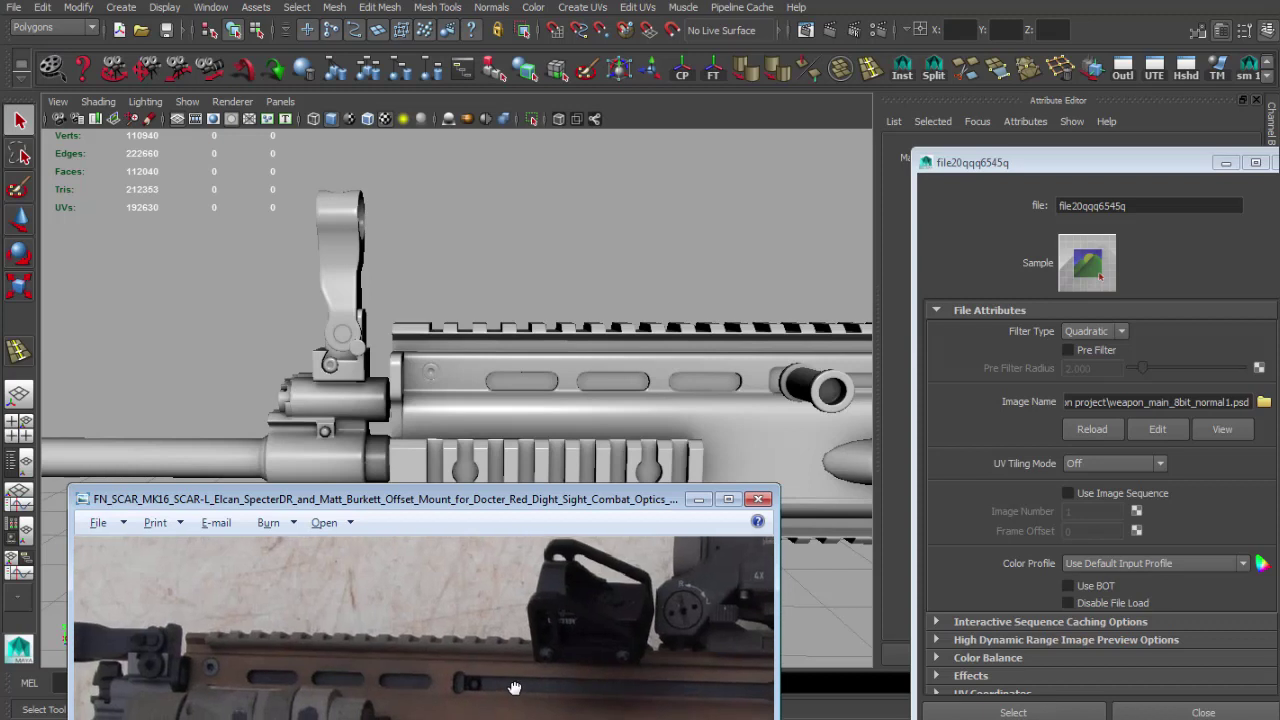
left_click_drag(520, 440, 527, 372)
scroll(527, 372, "down", 4)
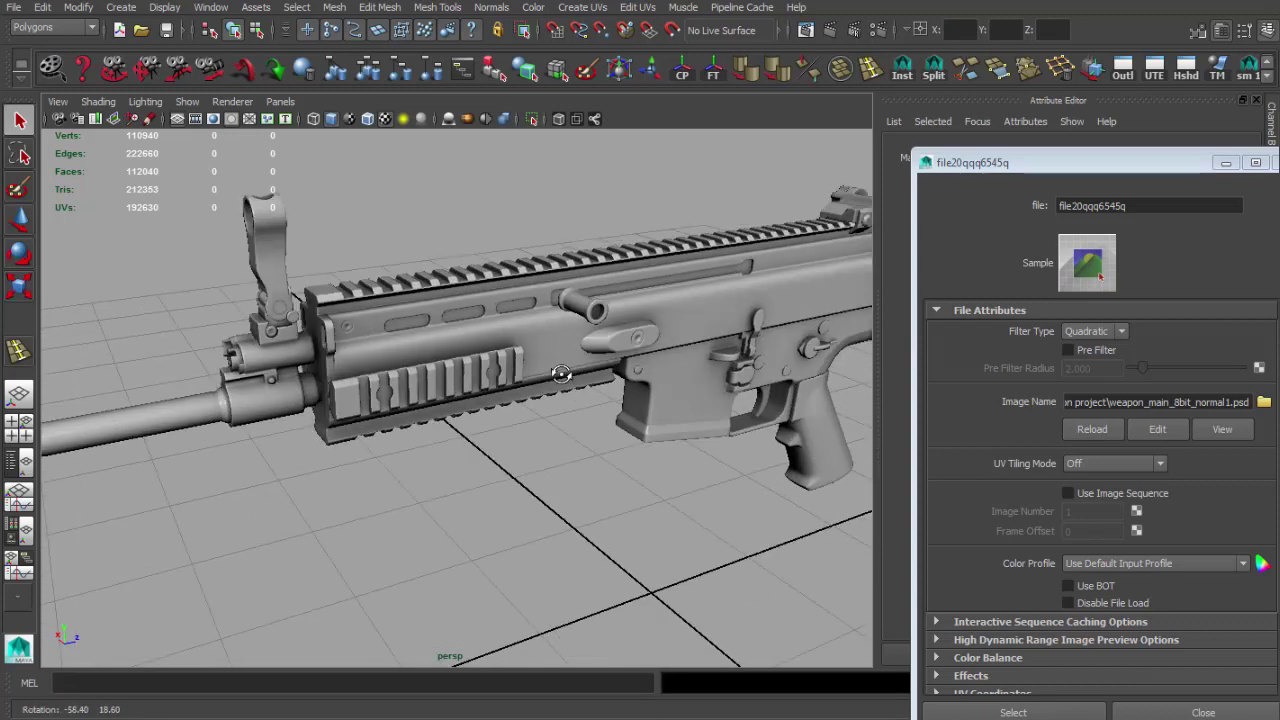
left_click_drag(449, 365, 472, 396)
scroll(464, 387, "up", 4)
scroll(603, 514, "up", 5)
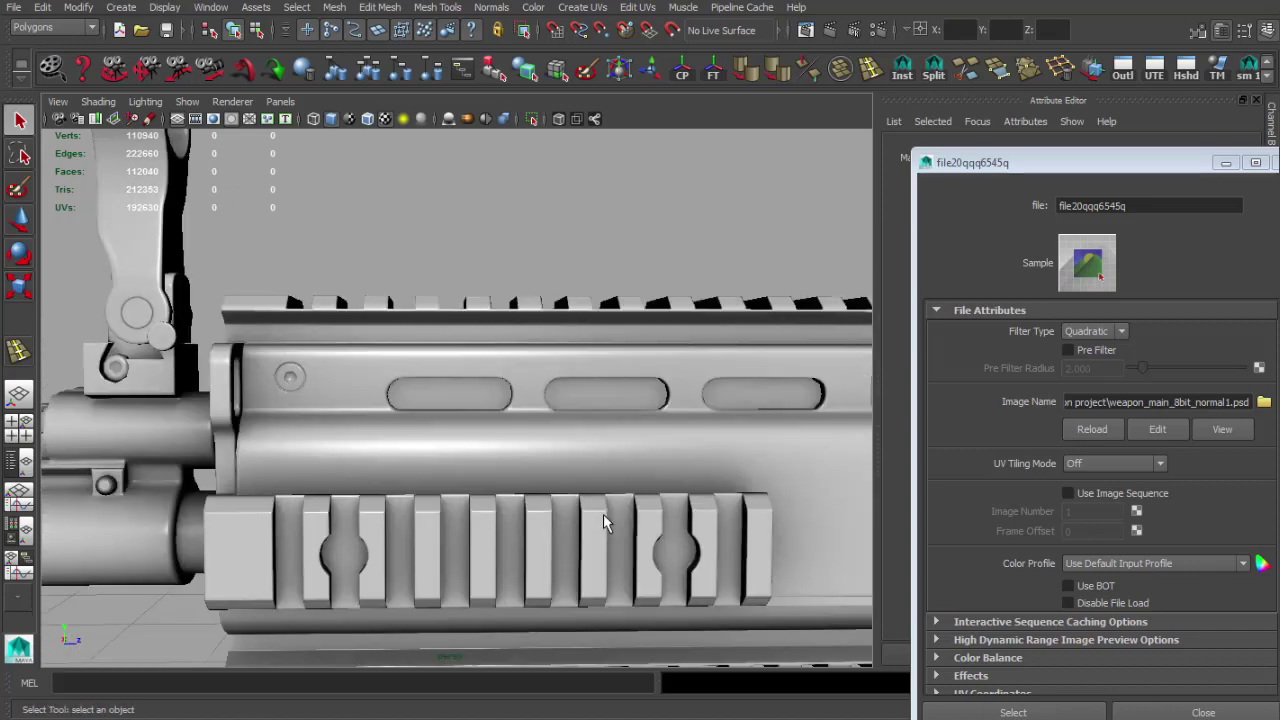
scroll(603, 514, "down", 5)
left_click_drag(623, 517, 391, 460)
scroll(420, 455, "up", 4)
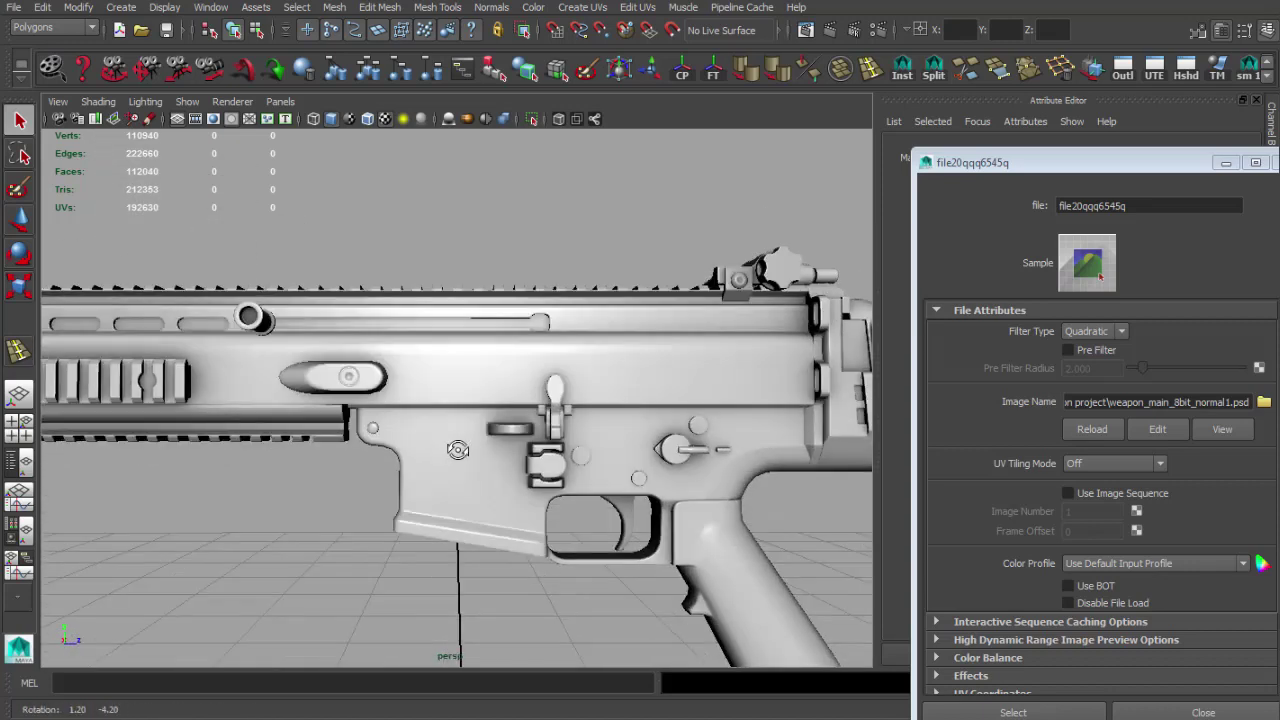
Back in Photoshop, zoom the normal map out to 50%
key("alt+Tab")
key("alt+Tab")
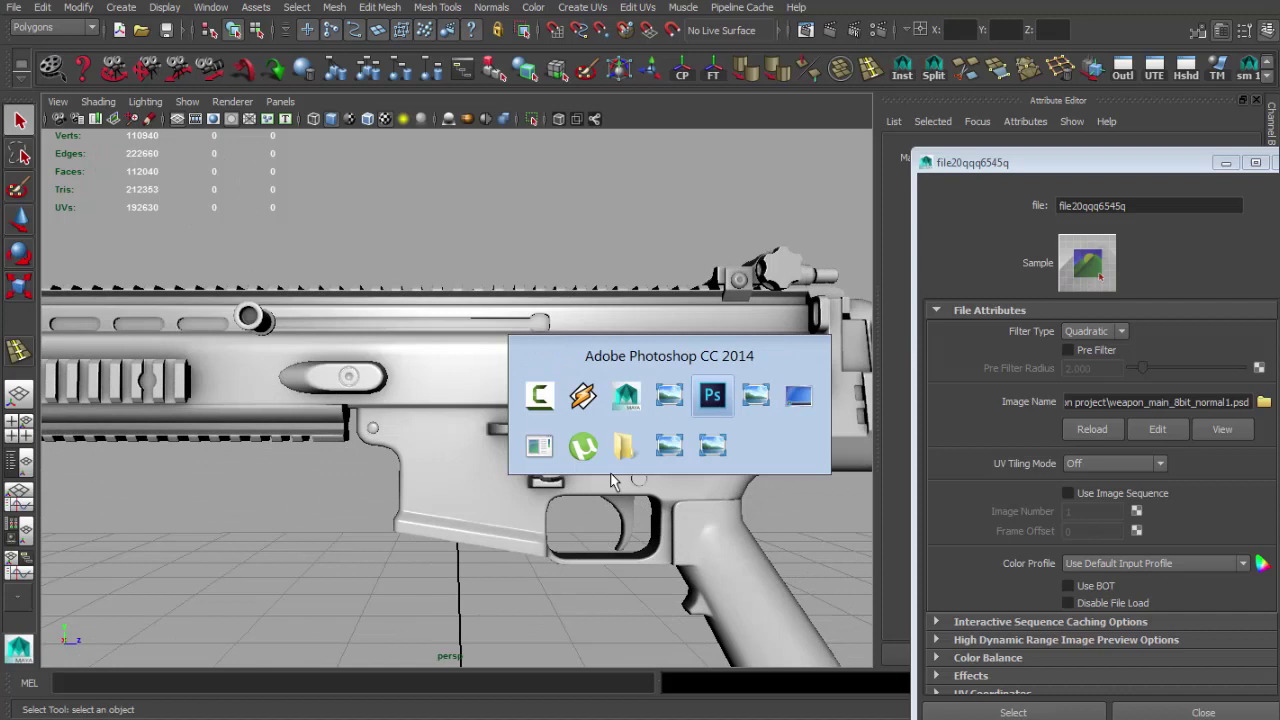
left_click(1126, 329)
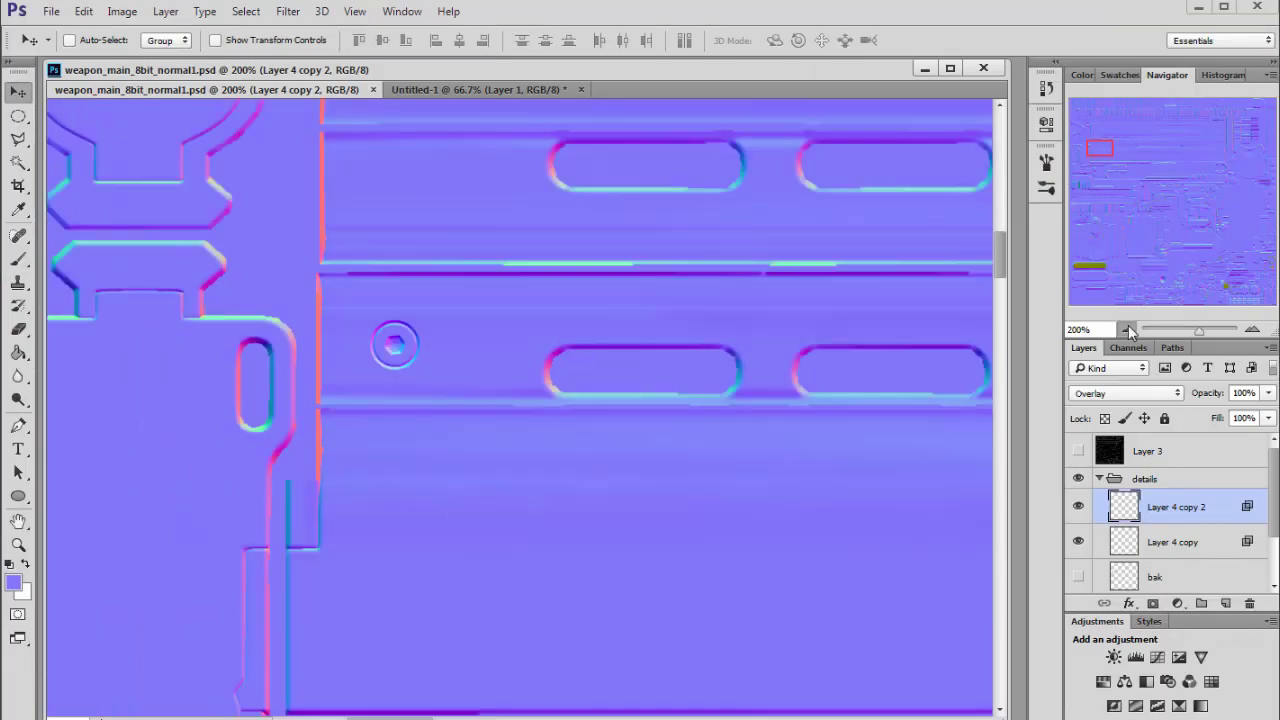
left_click(1126, 329)
left_click_drag(1088, 165, 1118, 169)
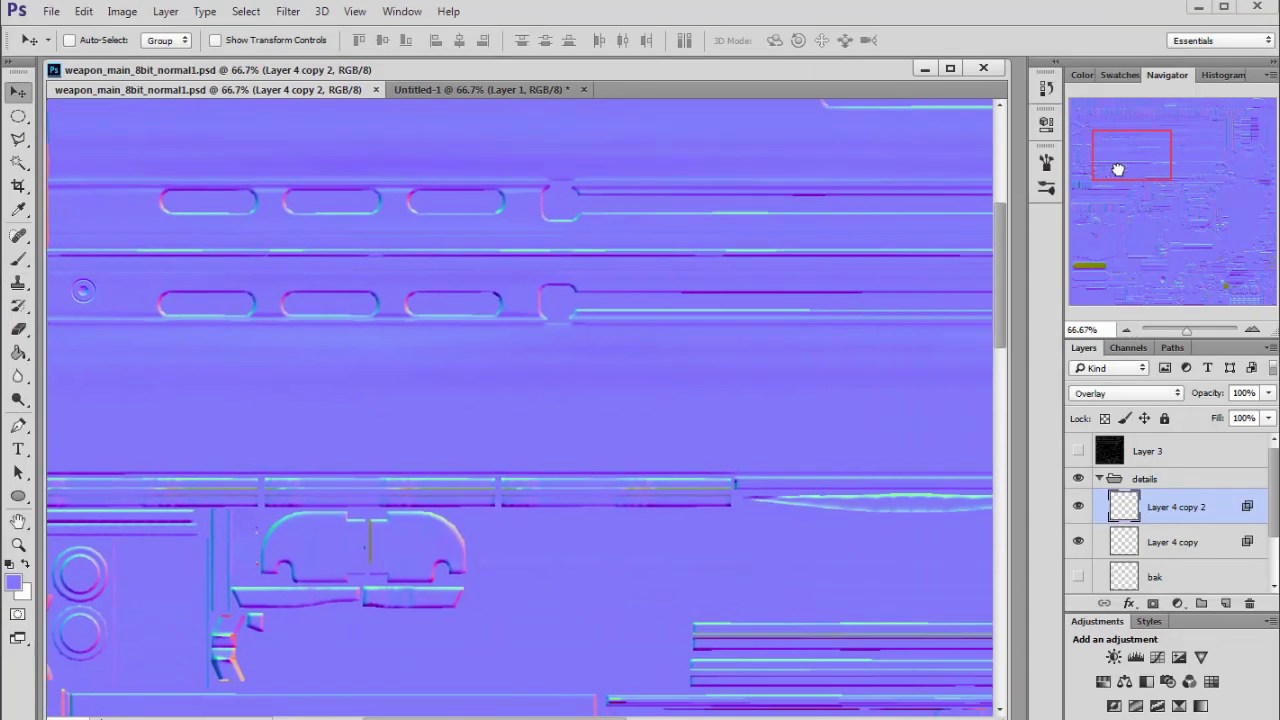
left_click(1126, 329)
Duplicate the screw layer and place the copies on other panels of the map
key("ctrl+j")
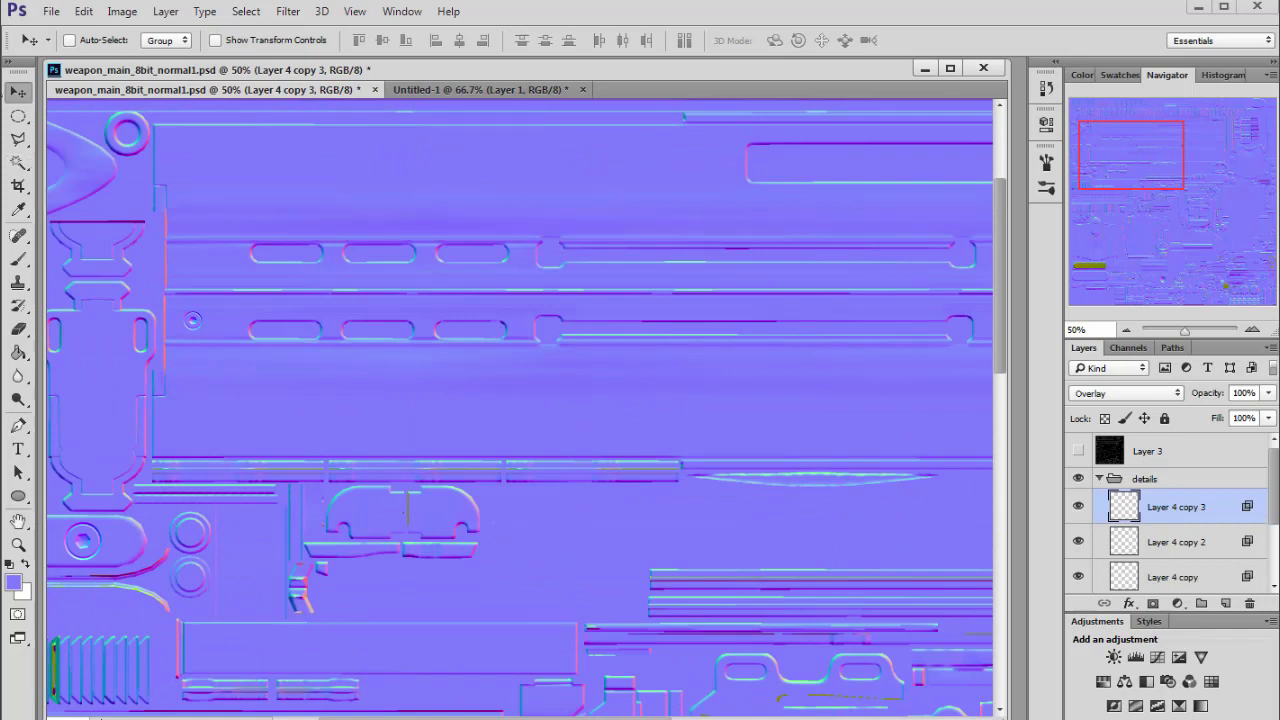
left_click_drag(266, 302, 680, 367)
left_click_drag(1192, 187, 1240, 197)
left_click_drag(682, 282, 686, 332)
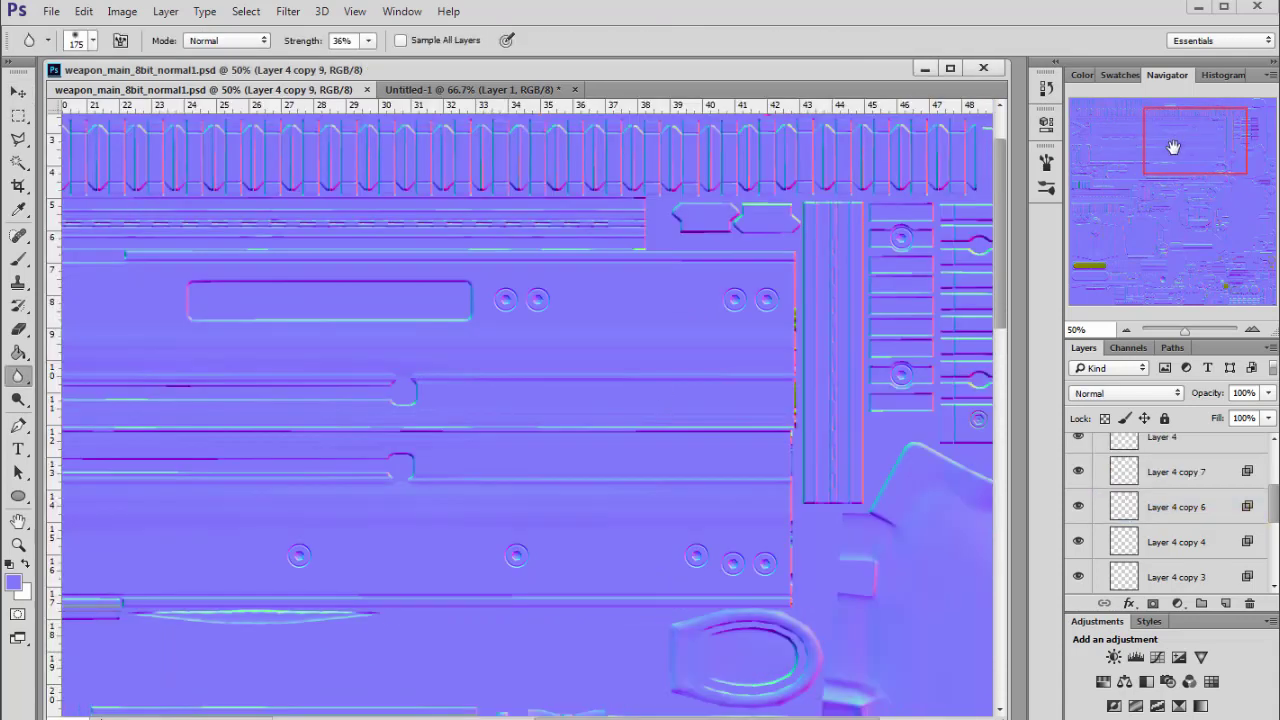
left_click_drag(1173, 147, 1157, 155)
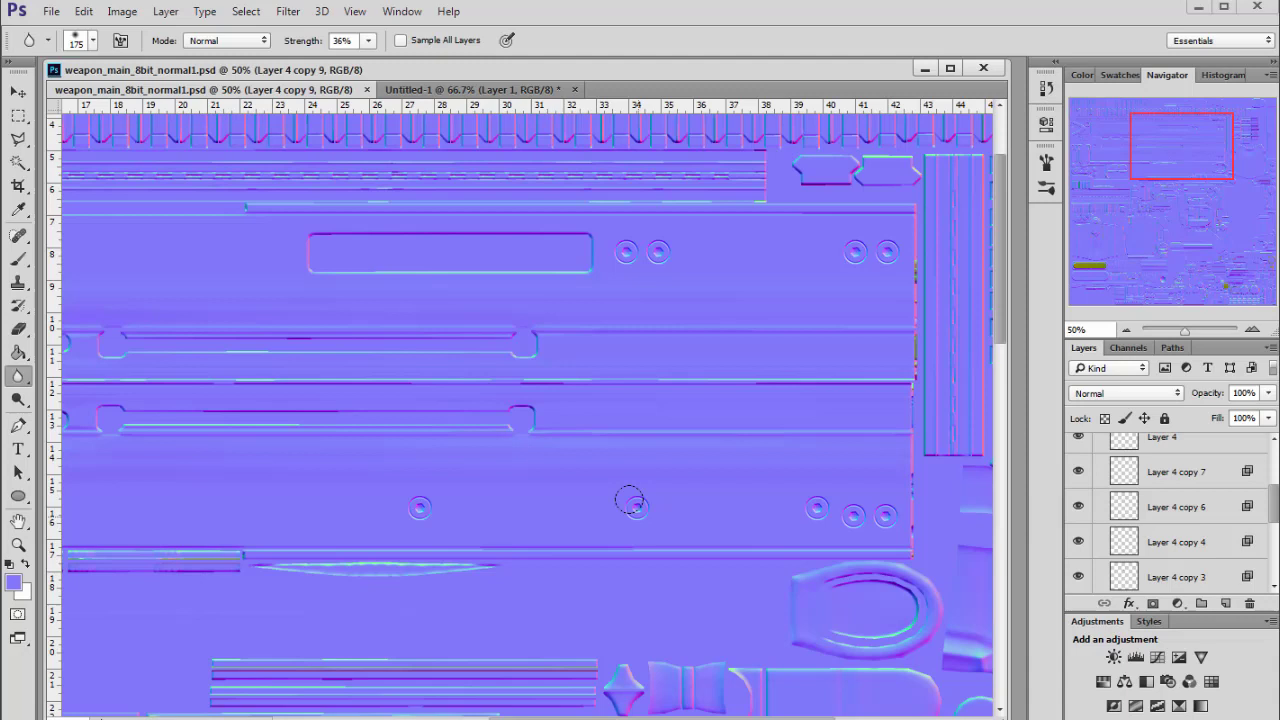
left_click(19, 116)
left_click(18, 93)
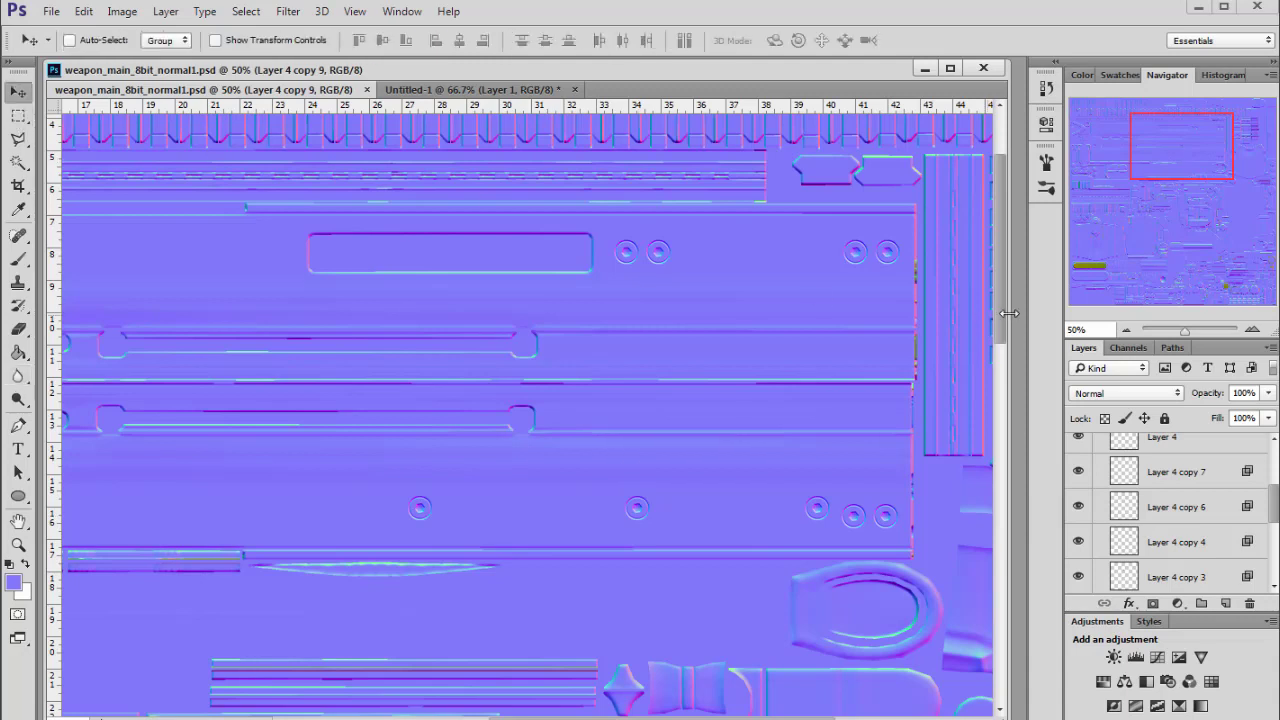
left_click_drag(1166, 160, 1088, 184)
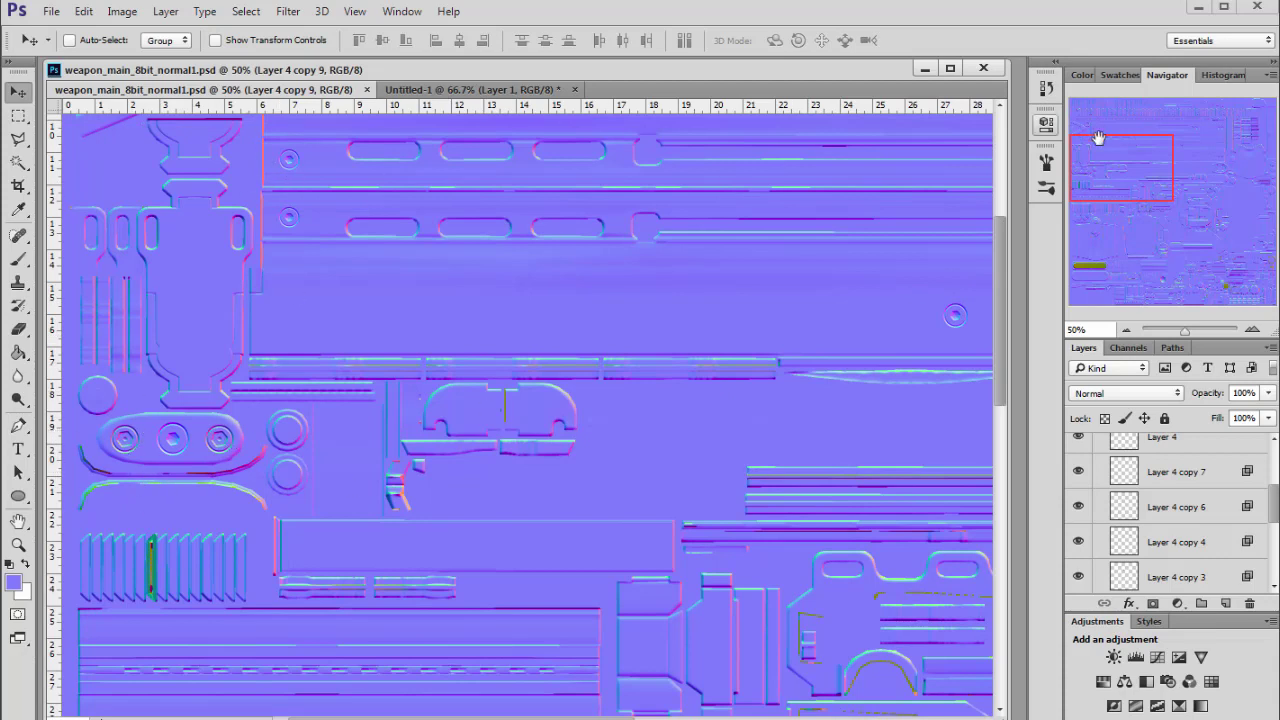
left_click_drag(1098, 137, 1194, 149)
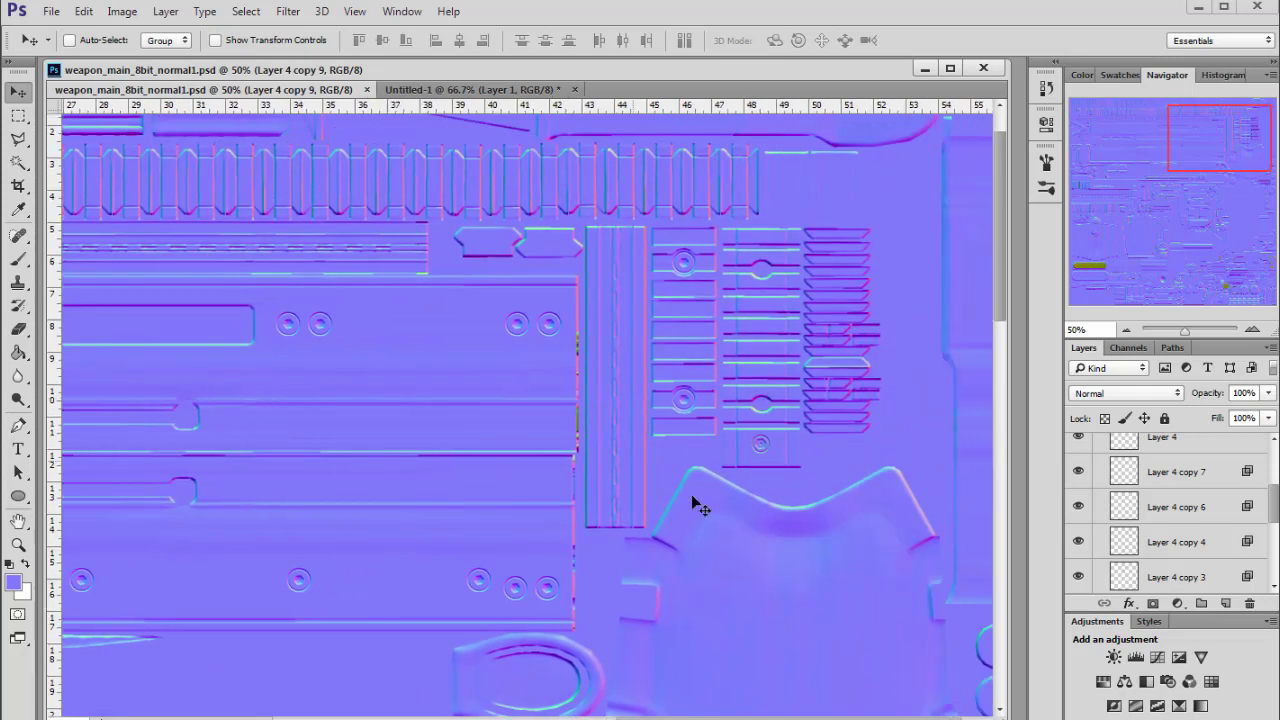
key("alt+Tab")
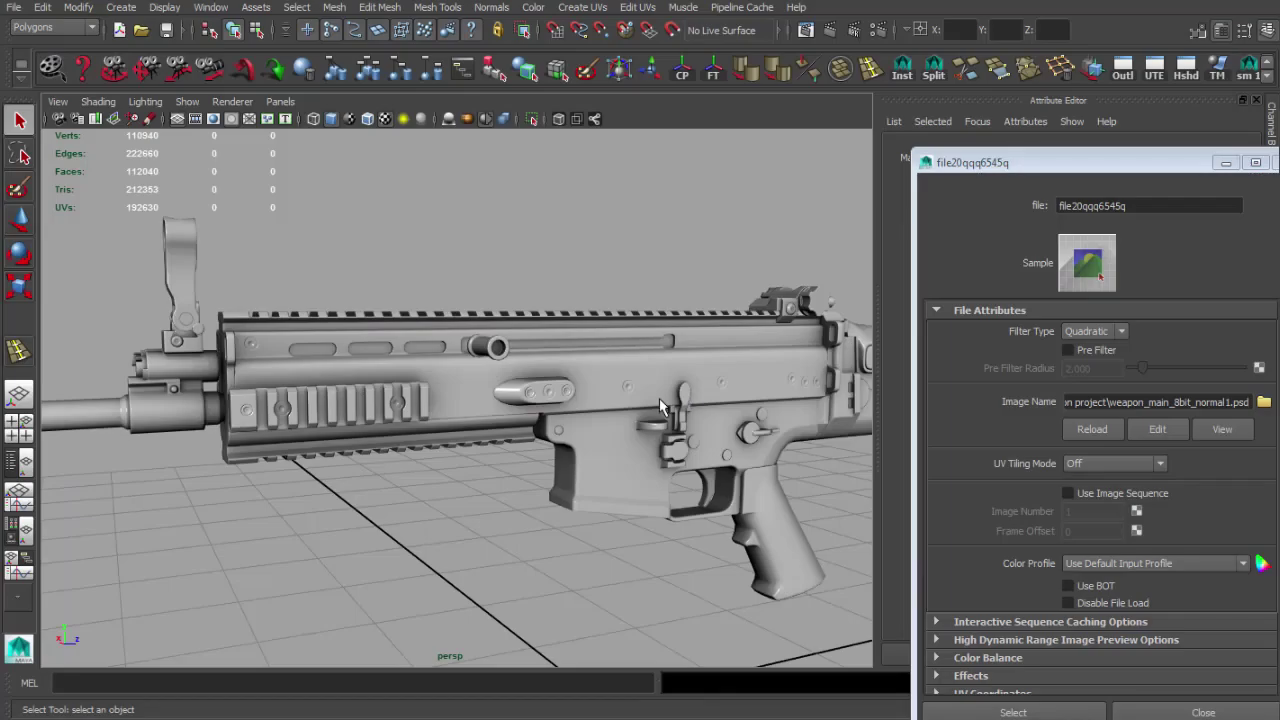
scroll(712, 408, "up", 5)
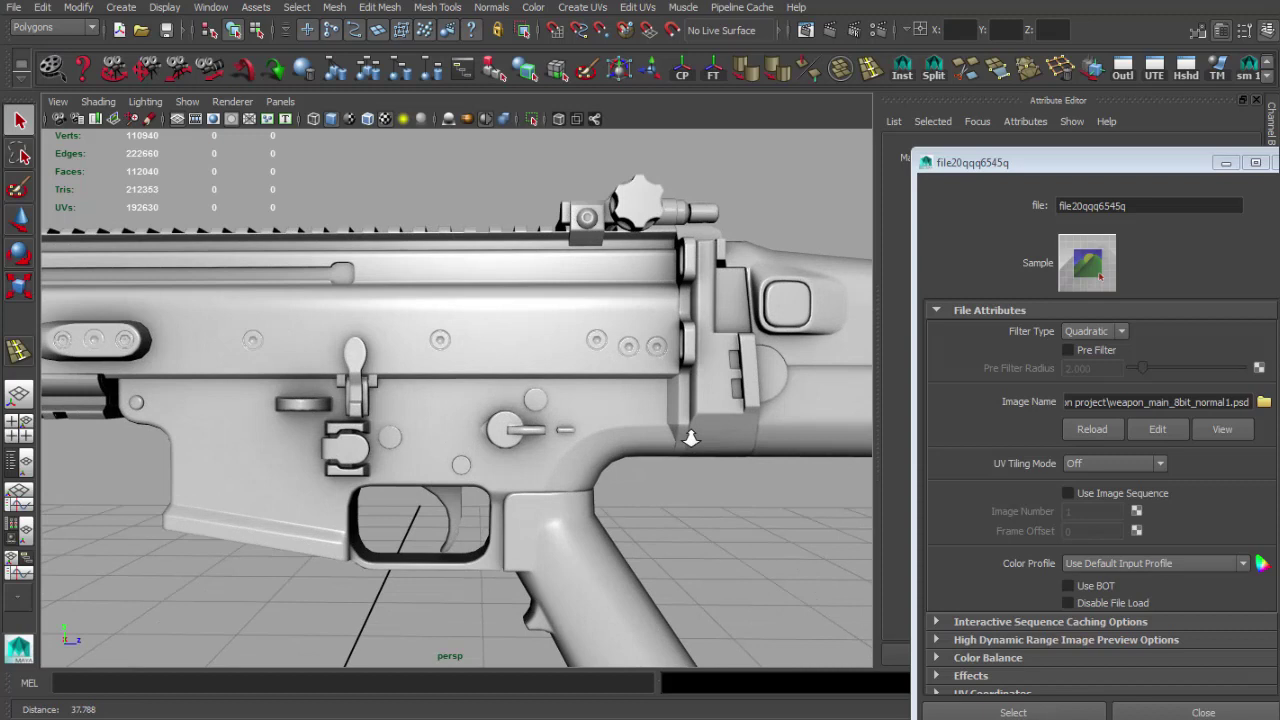
mouse_move(712, 413)
left_mouse_down()
mouse_move(594, 423)
mouse_move(684, 390)
mouse_move(671, 407)
mouse_move(737, 403)
mouse_move(543, 414)
mouse_move(614, 423)
mouse_move(577, 402)
mouse_move(723, 392)
left_mouse_up()
scroll(560, 405, "down", 5)
scroll(723, 392, "down", 4)
scroll(718, 405, "up", 4)
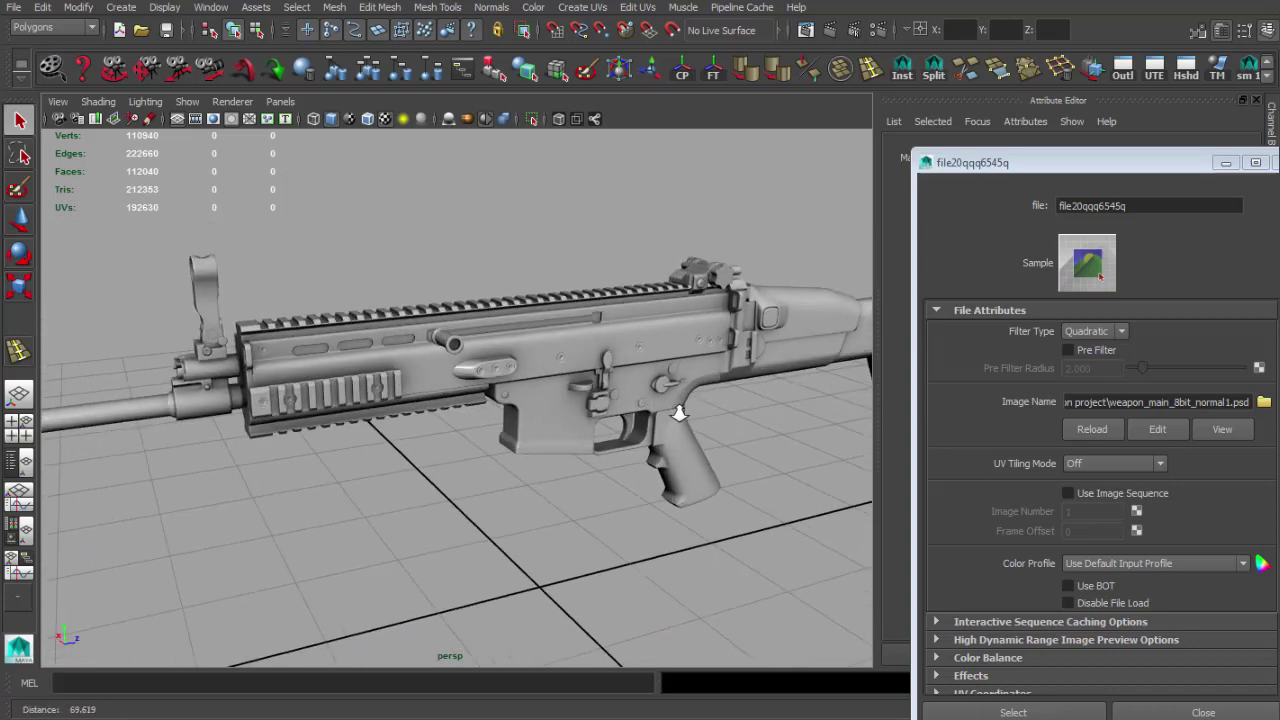
scroll(713, 420, "up", 3)
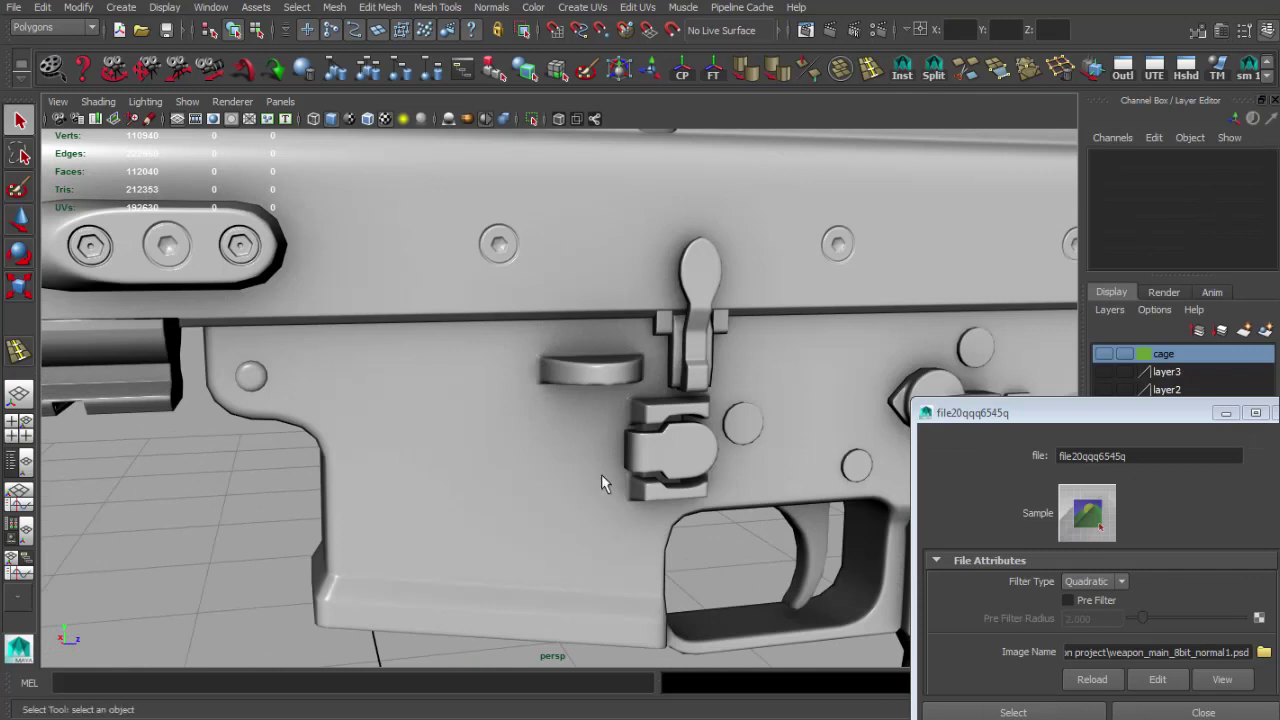
scroll(602, 470, "down", 3)
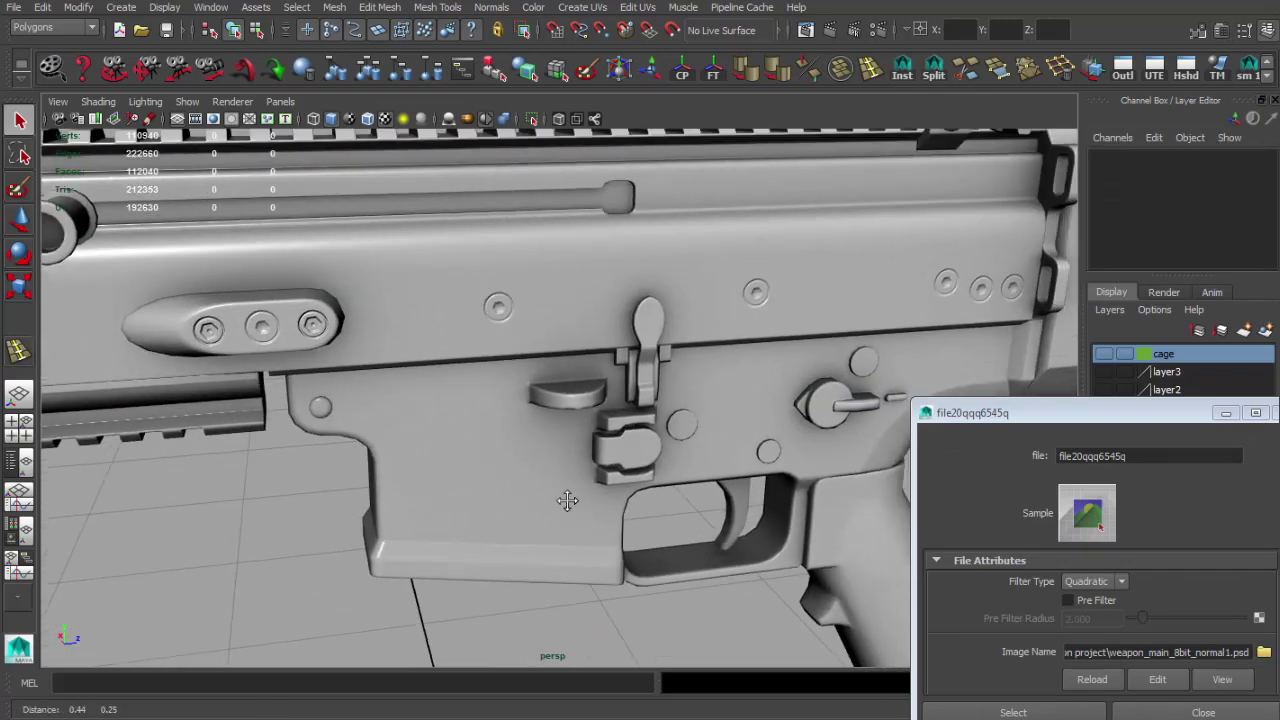
left_click_drag(567, 500, 617, 383)
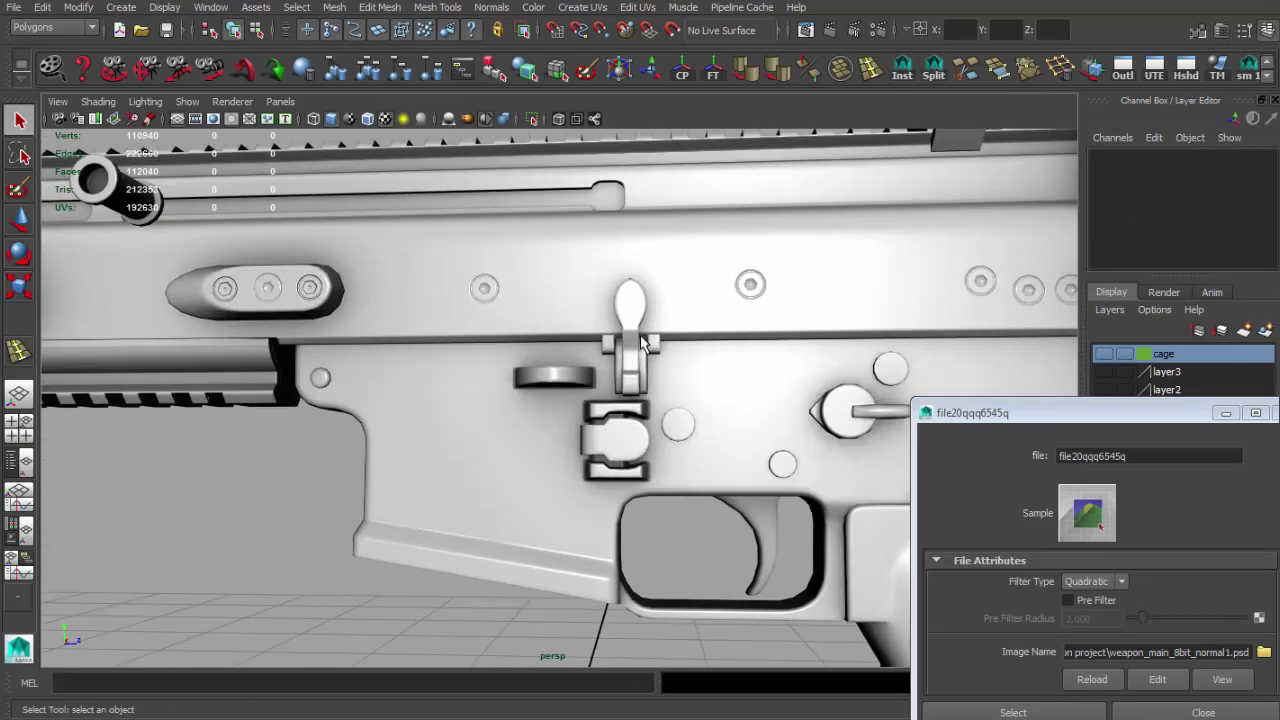
left_click_drag(727, 460, 802, 510)
scroll(794, 514, "up", 2)
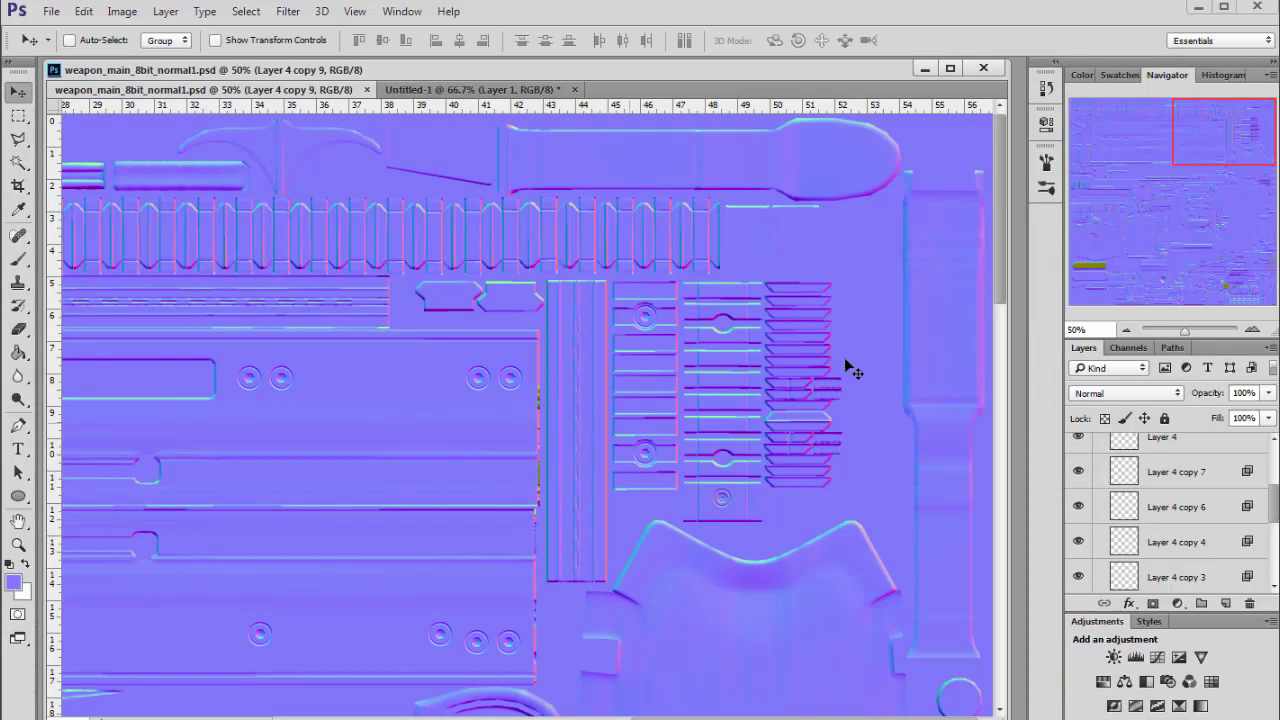
Zoom to 200% and group Layer 4 copy through Layer 4 copy 8 into a group named dots
left_click_drag(1228, 154, 1243, 314)
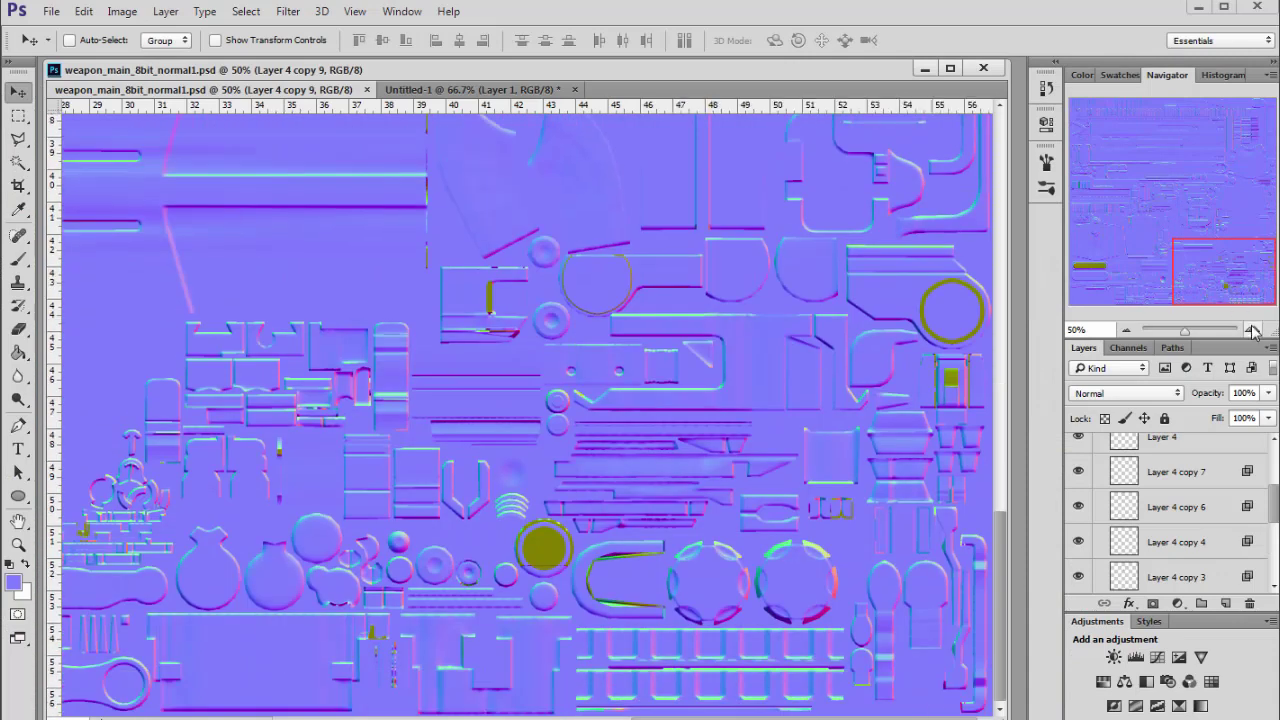
left_click(1252, 329)
left_click(1252, 329)
left_click(1252, 329)
scroll(1165, 518, "up", 3)
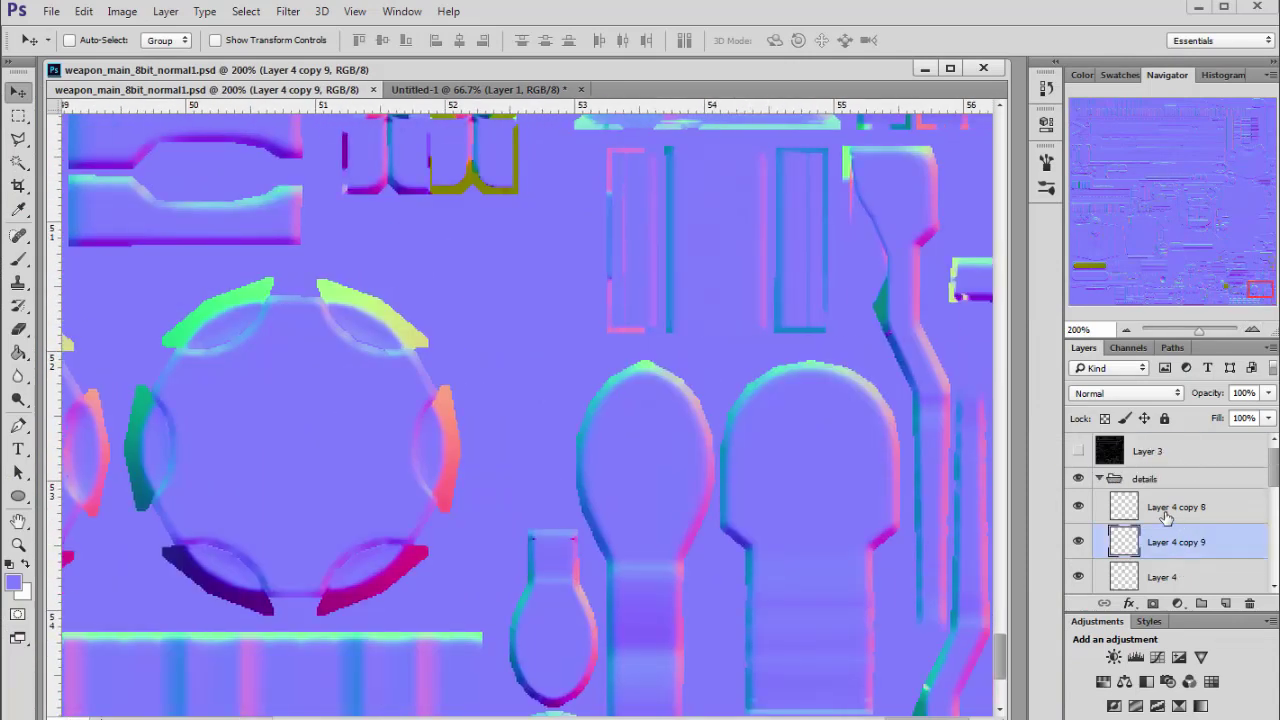
left_click(1165, 518)
scroll(1183, 518, "down", 5)
left_click(1175, 478)
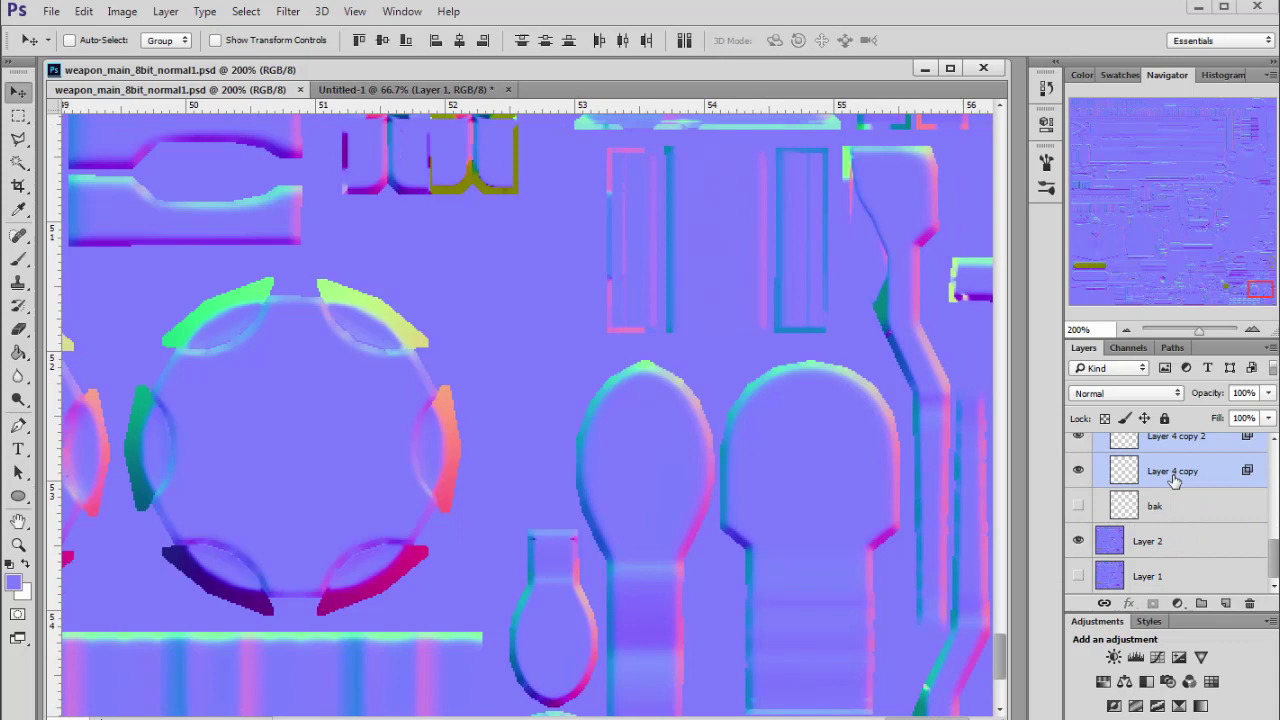
key("ctrl+g")
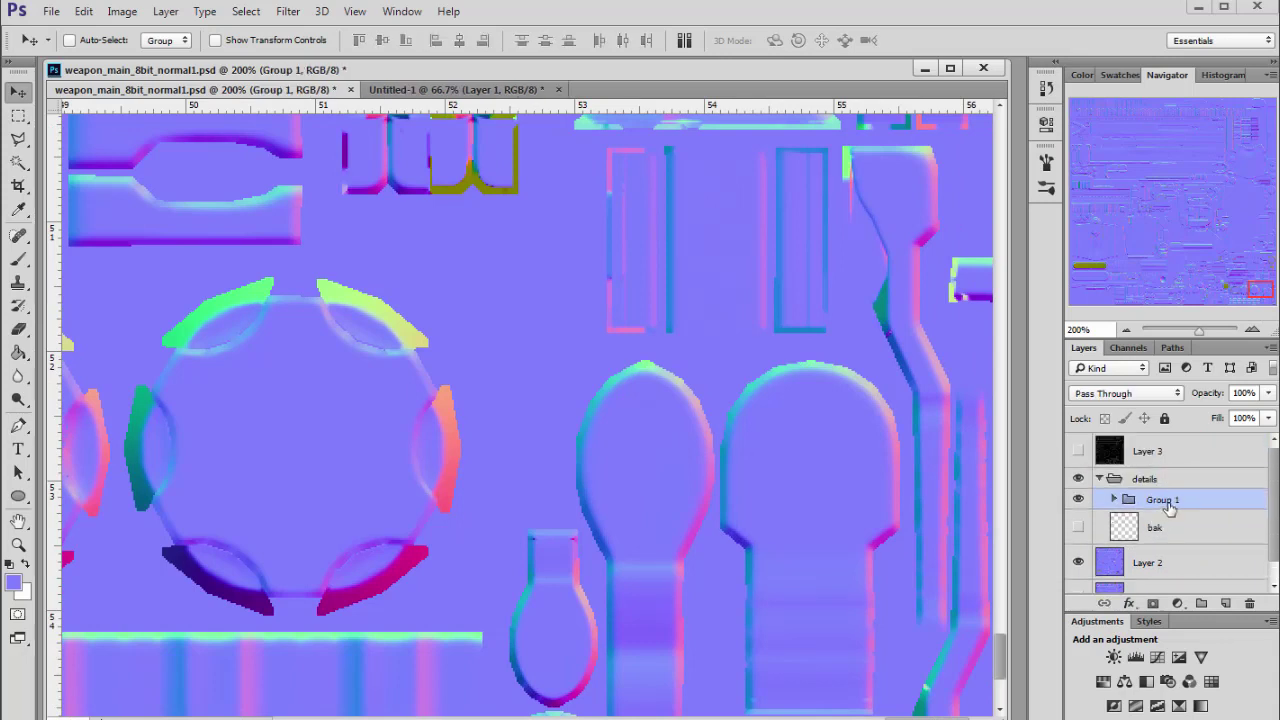
key("Return")
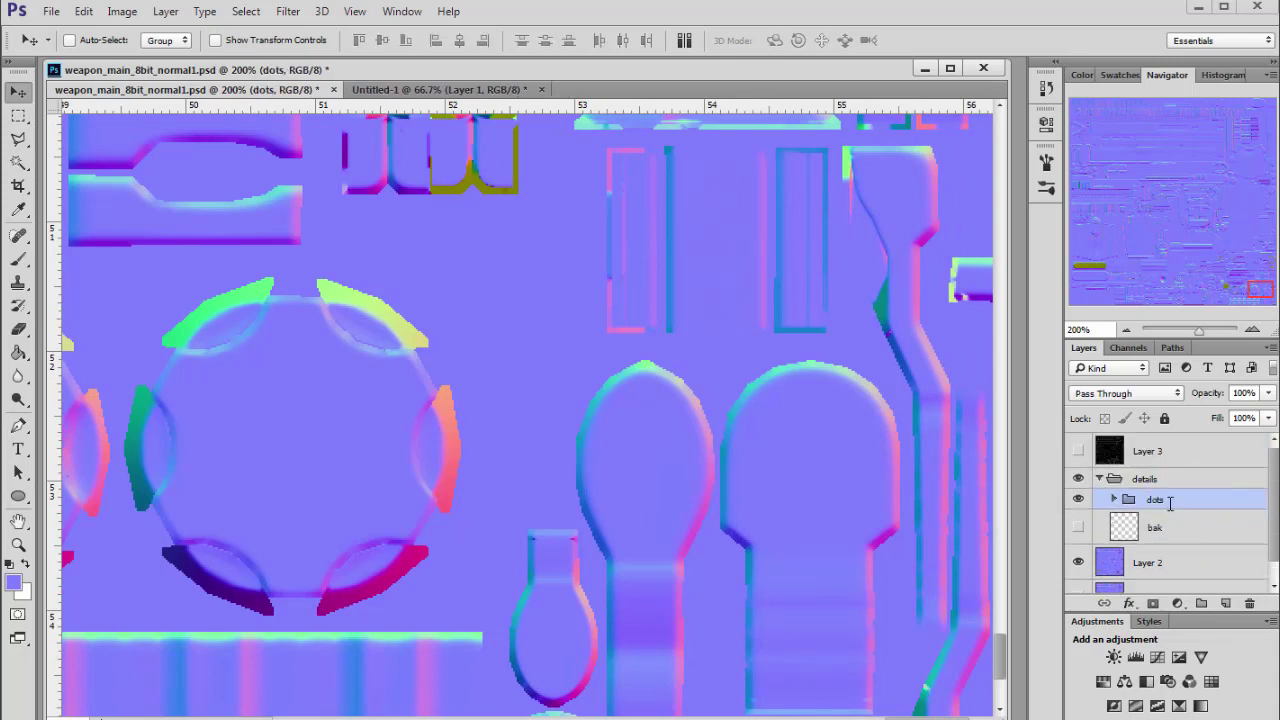
Add a new group named other containing a new empty Layer 5
left_click(1202, 603)
left_click(1225, 603)
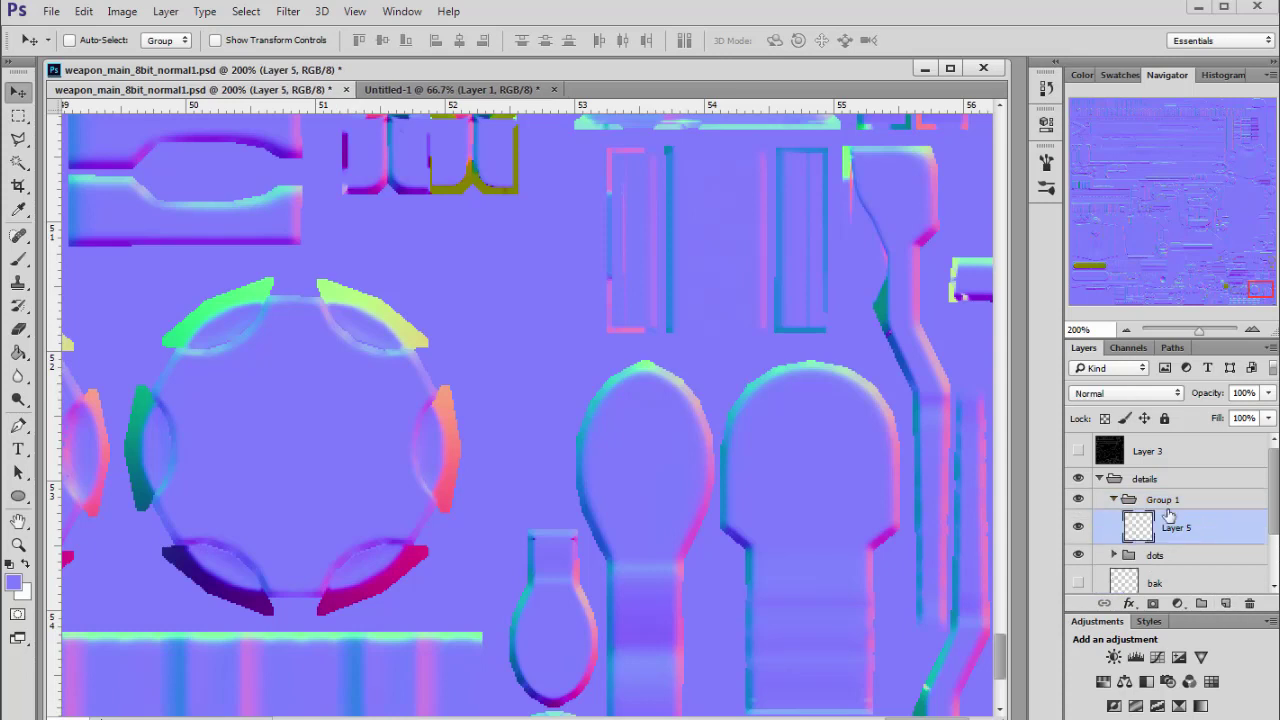
double_click(1163, 500)
type("othe")
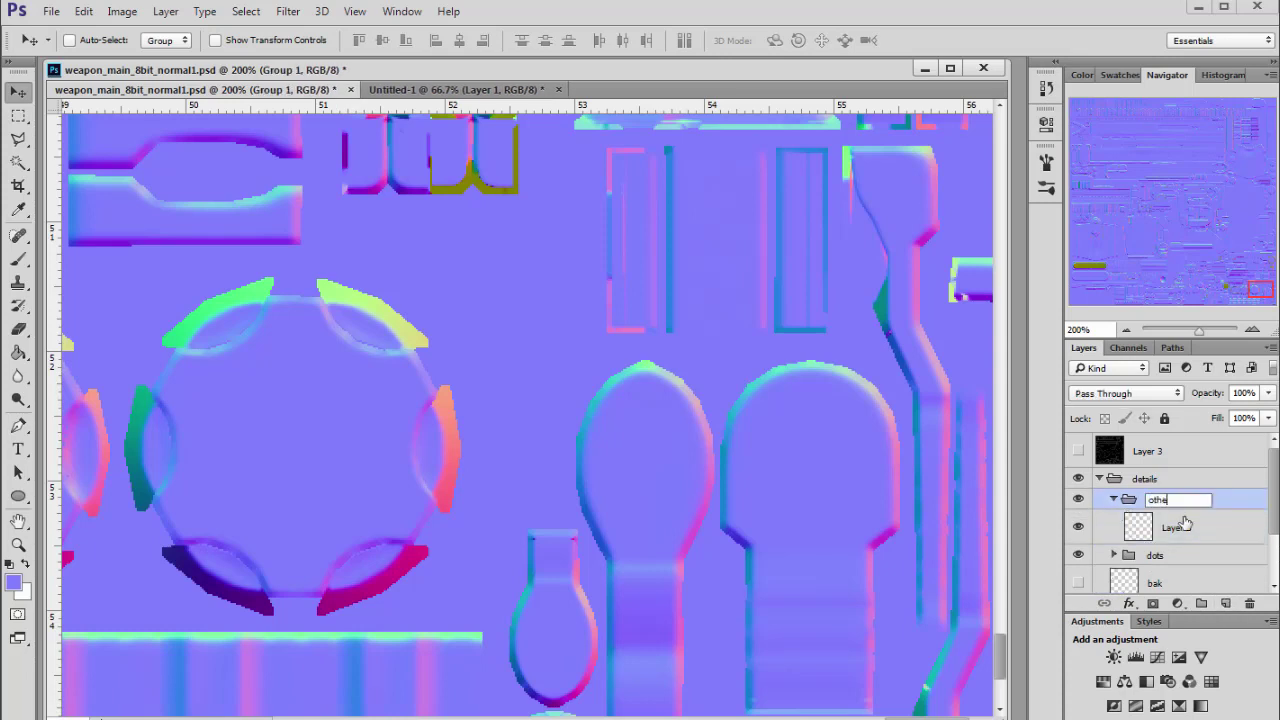
type("r")
key("Return")
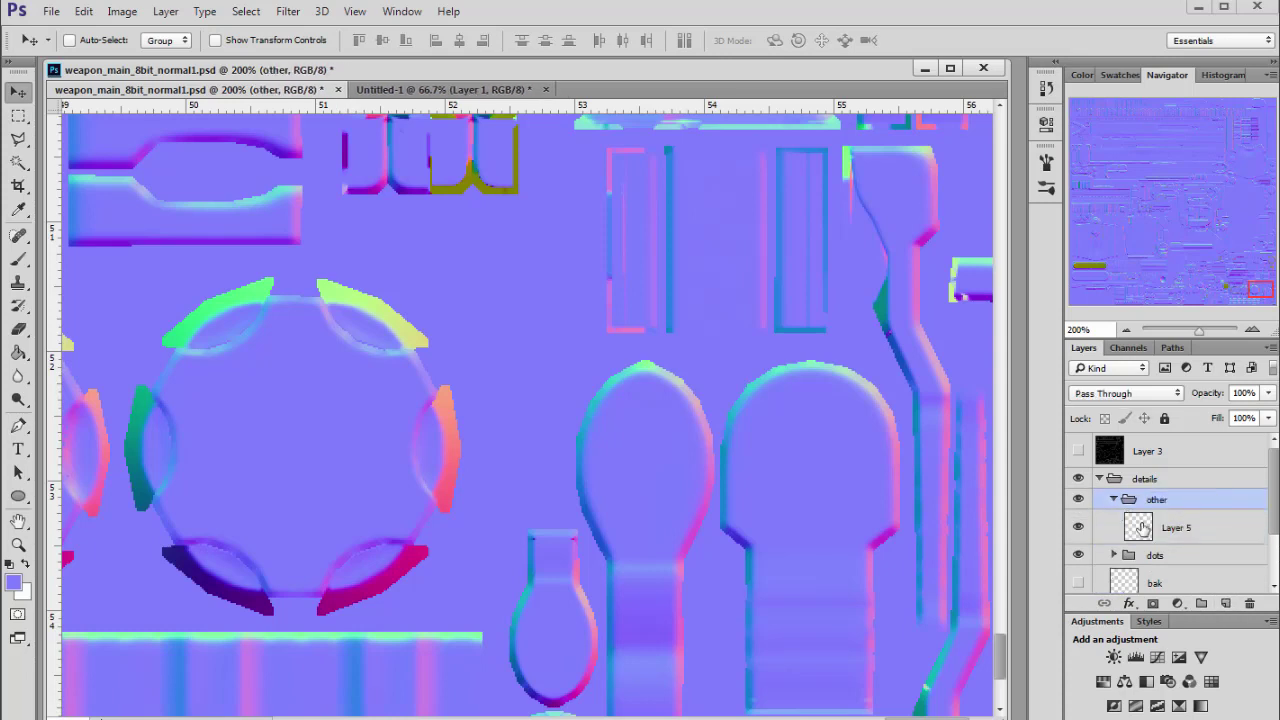
left_click(1142, 520)
left_click_drag(1255, 289, 1264, 296)
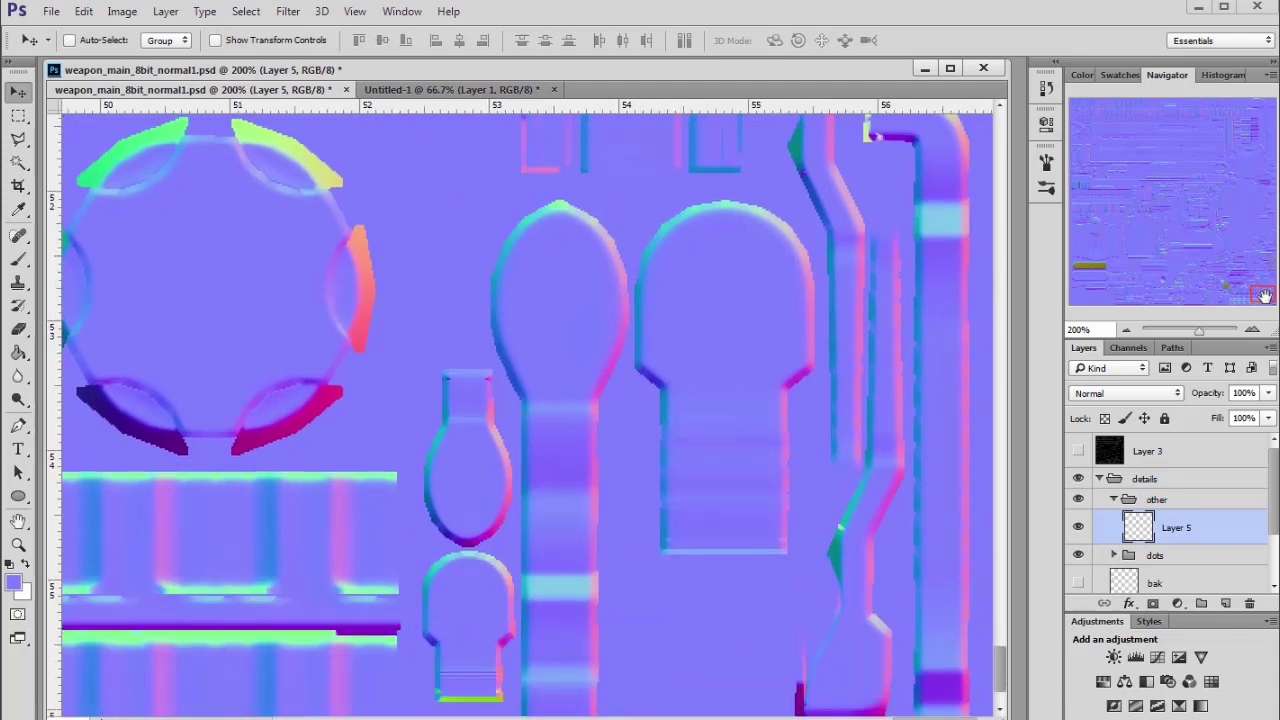
On a new layer, fill a thin white strip atop the rounded tab shape
left_click(1228, 603)
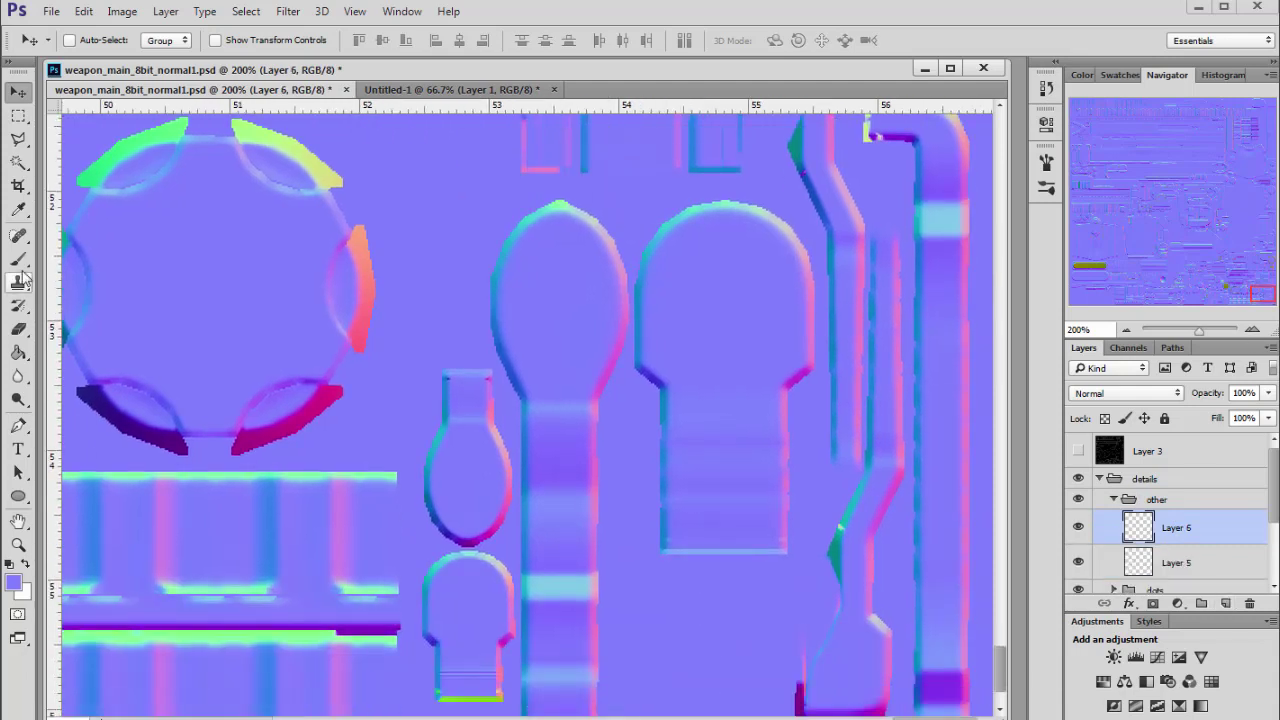
left_click(18, 115)
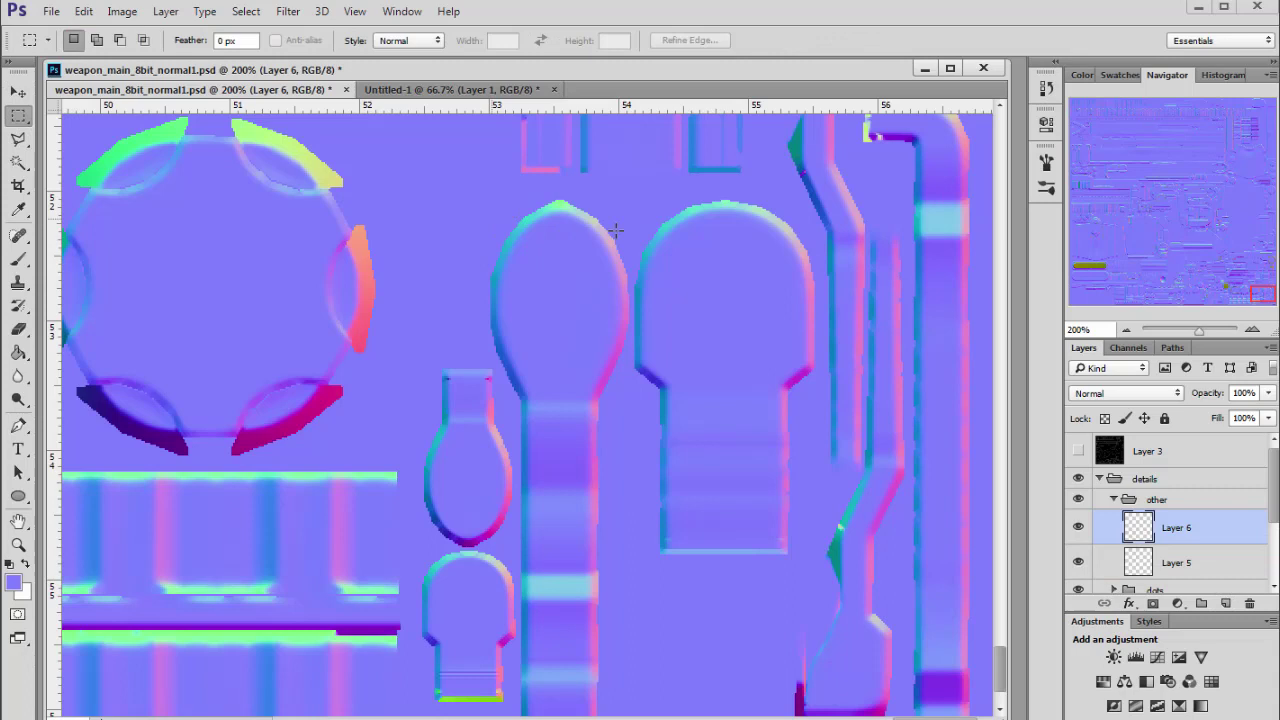
left_click_drag(618, 230, 490, 217)
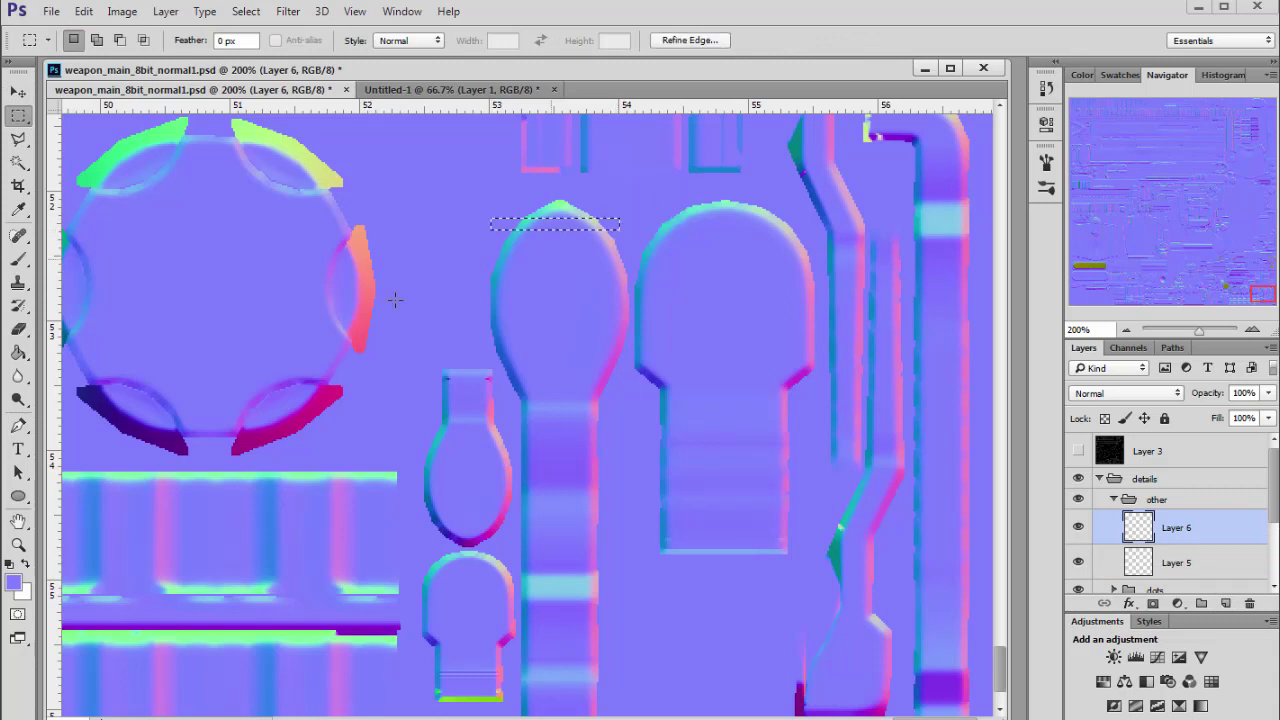
left_click(19, 353)
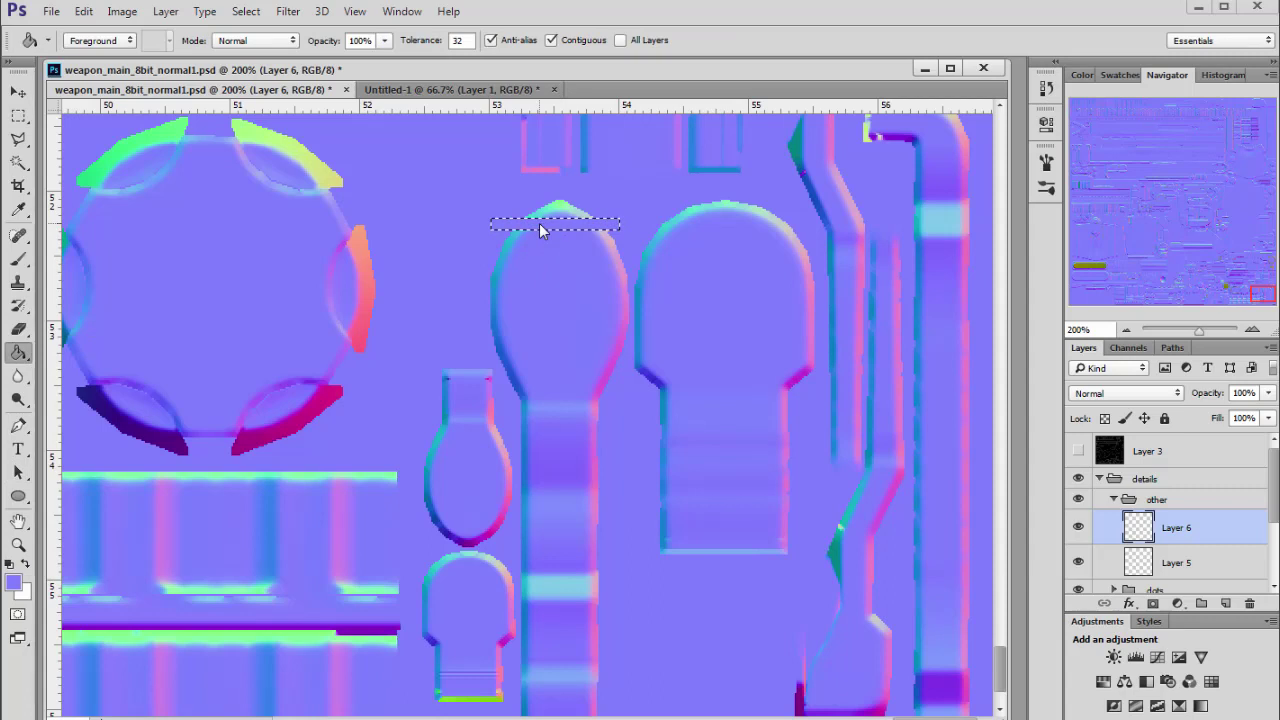
key("x")
left_click(589, 228)
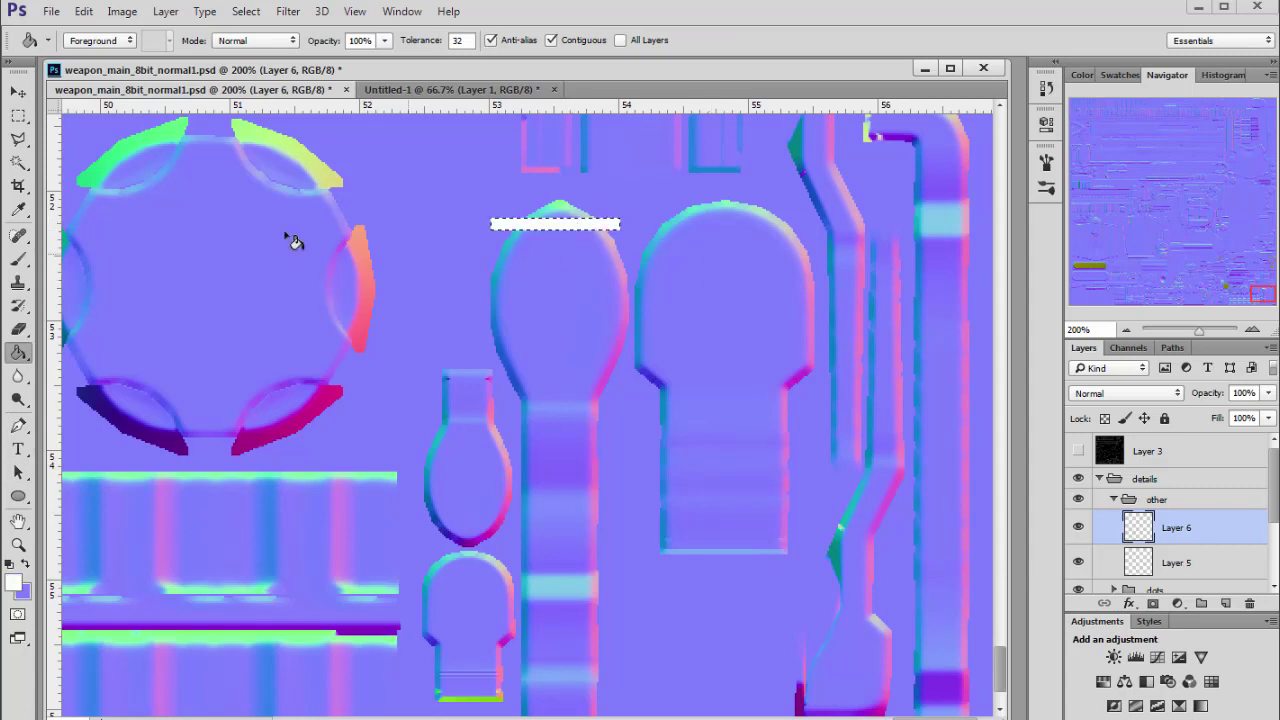
Repeatedly duplicate and merge the white bar downward into a stack of stripes on Layer 6
left_click(19, 116)
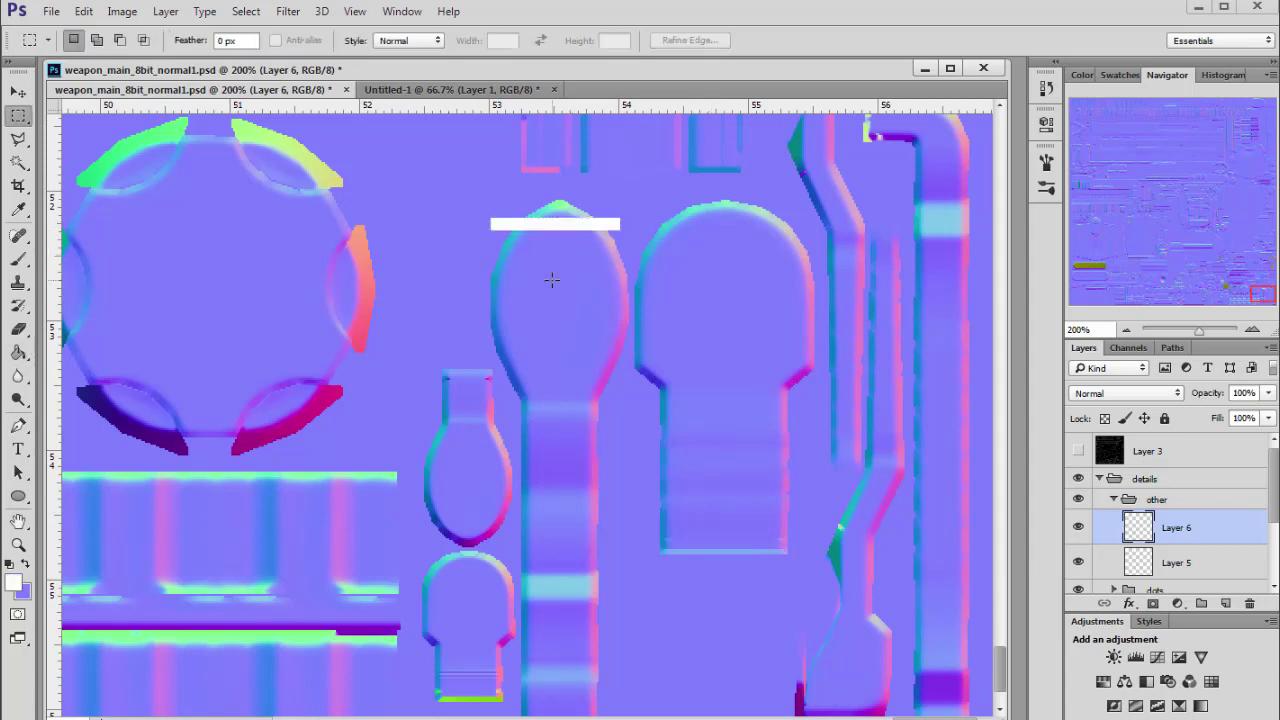
key("ctrl+j")
key("v")
left_click_drag(529, 220, 546, 247)
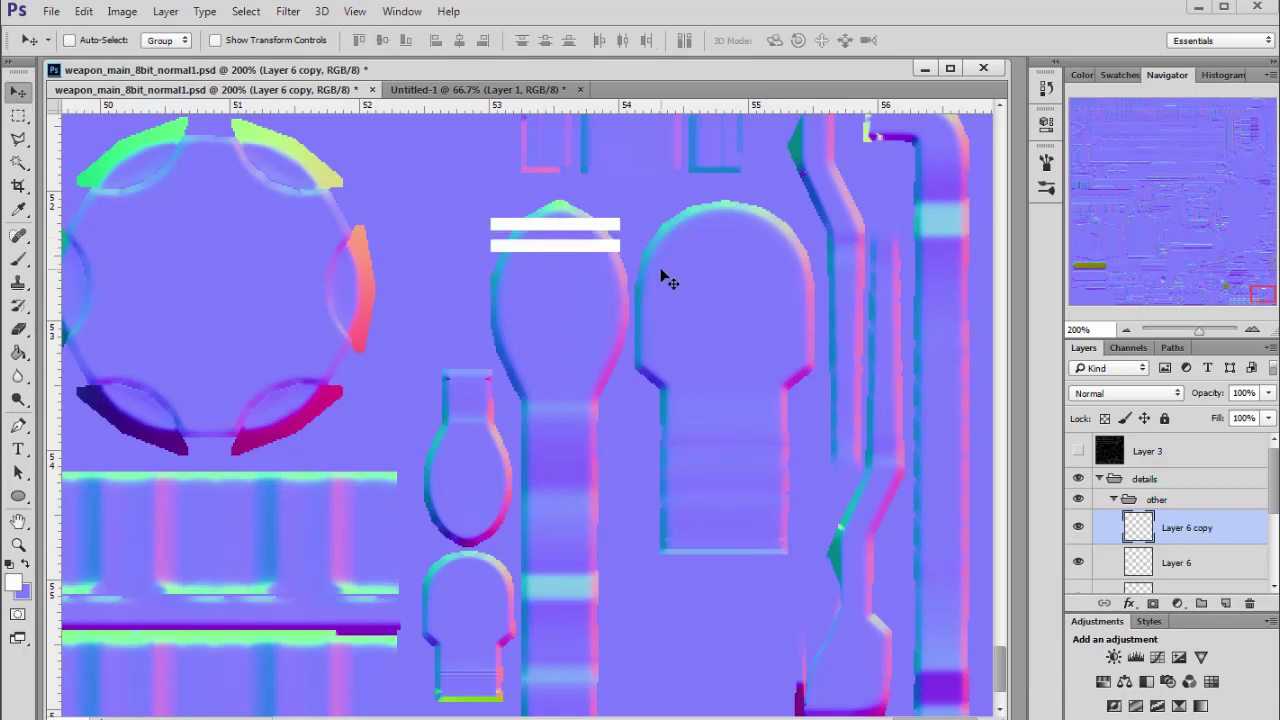
key("ctrl+e")
key("ctrl+j")
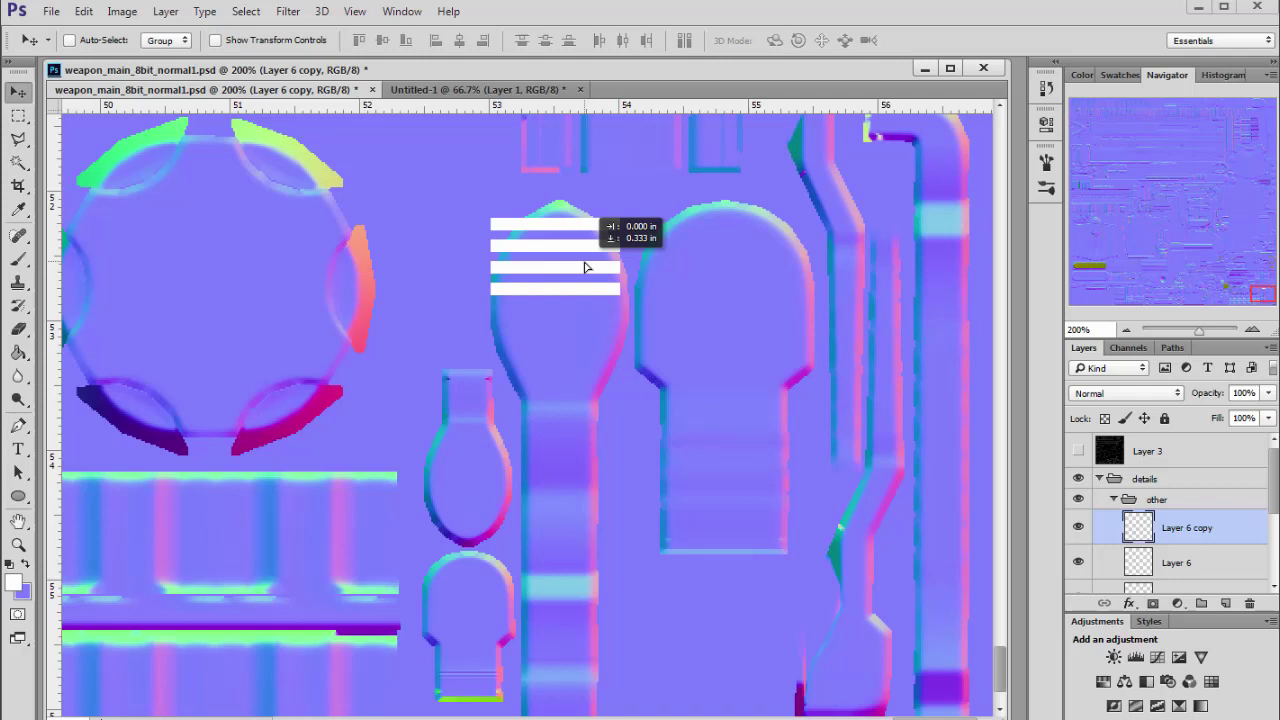
left_click_drag(586, 267, 601, 310)
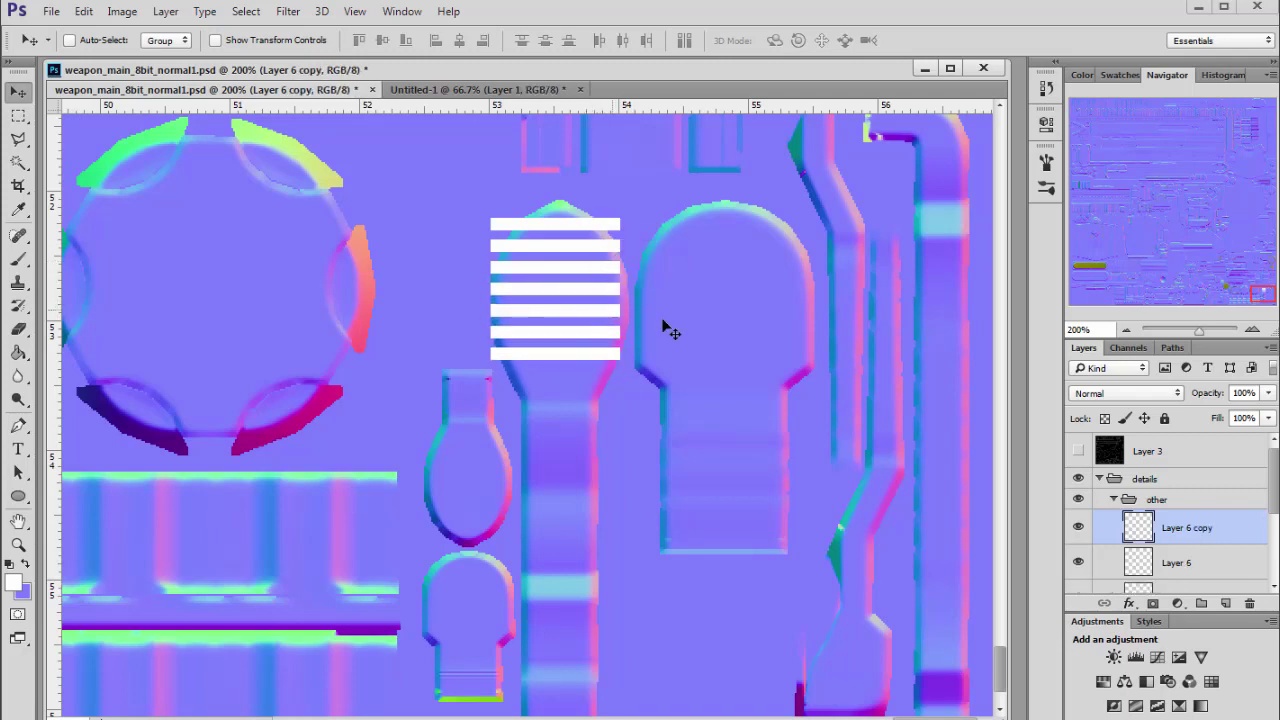
key("ctrl+e")
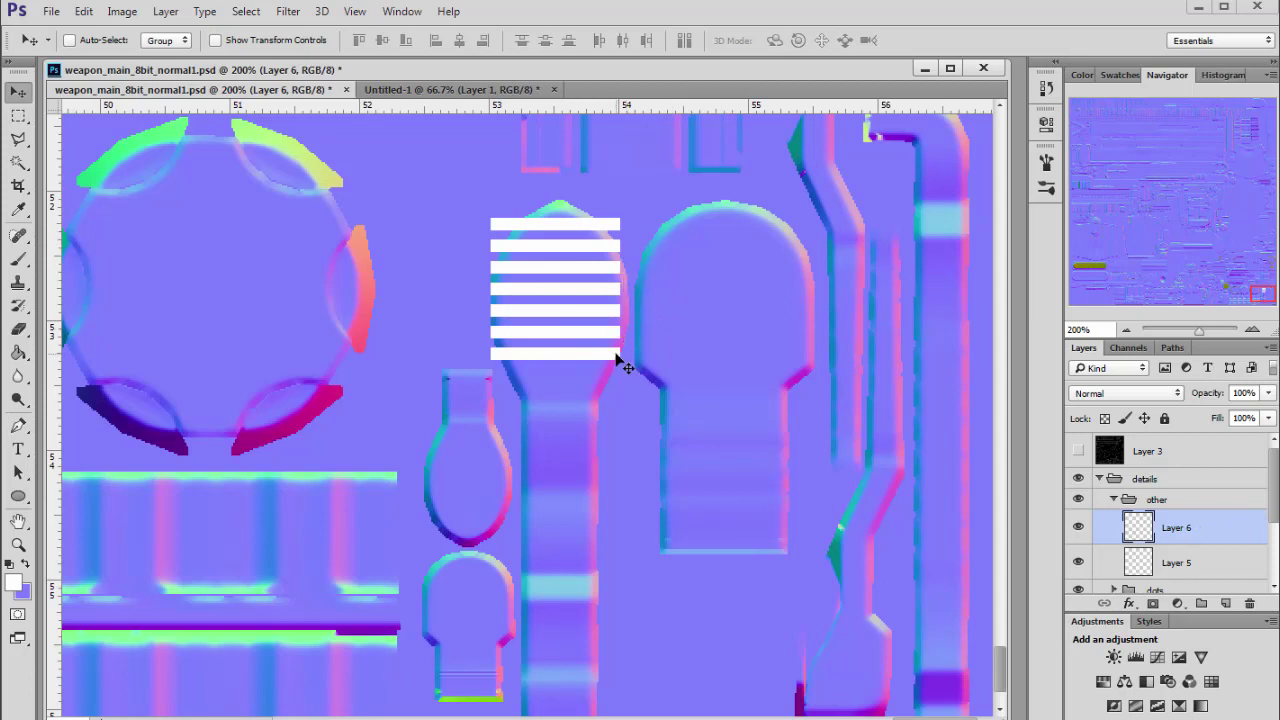
left_click_drag(618, 360, 575, 427)
Merge the stripes and delete the ones extending past the upper lever
key("ctrl+e")
left_click(18, 115)
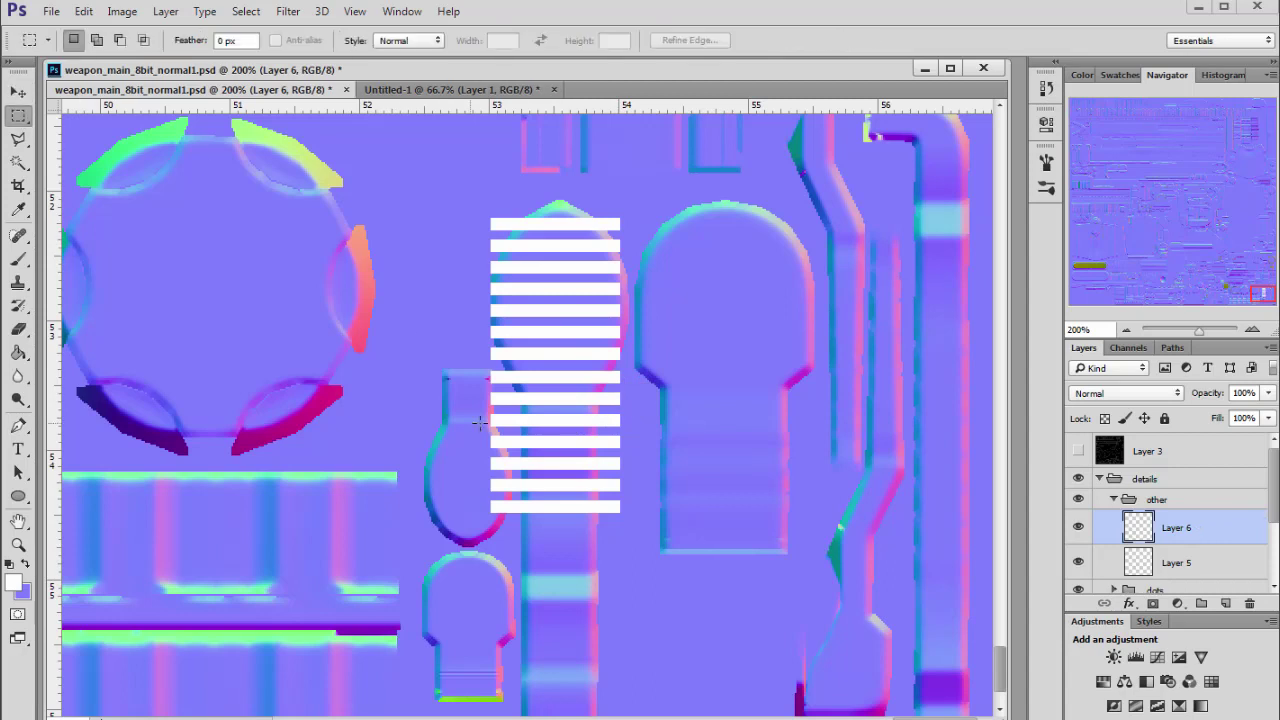
left_click_drag(463, 394, 705, 530)
key("Delete")
key("ctrl+d")
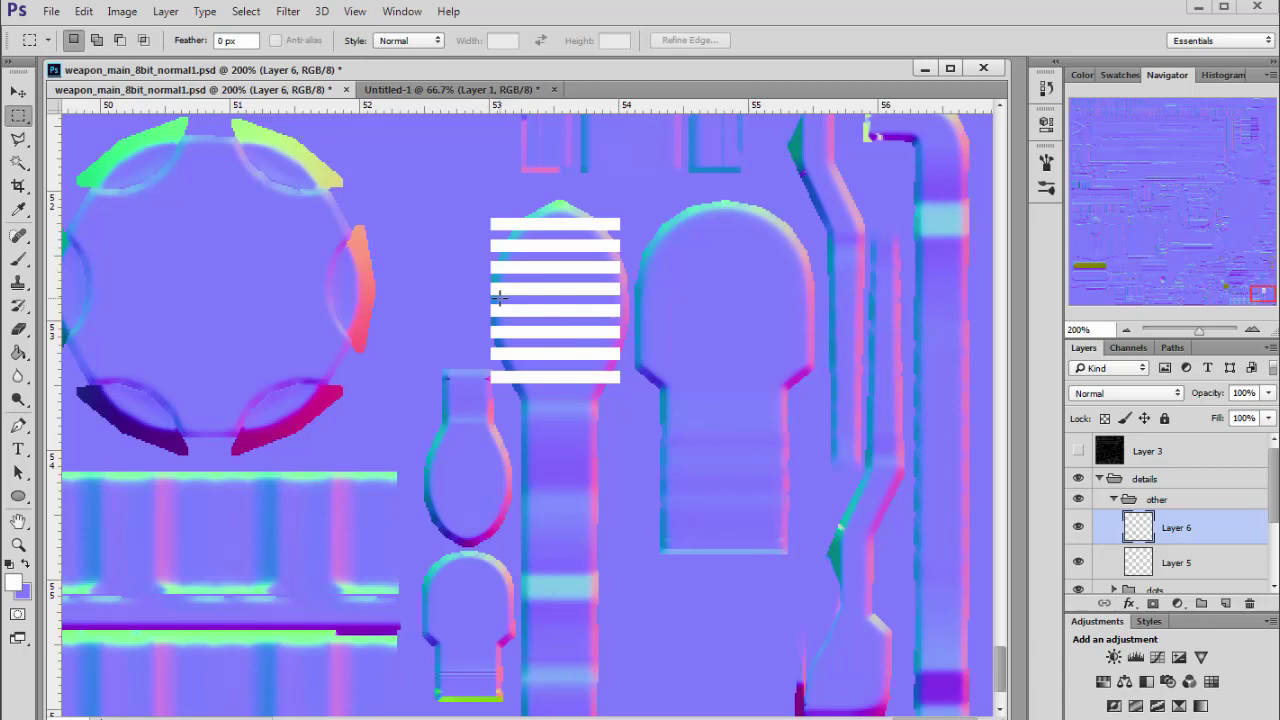
Nudge the stripes slightly right and widen them a little
left_click(18, 91)
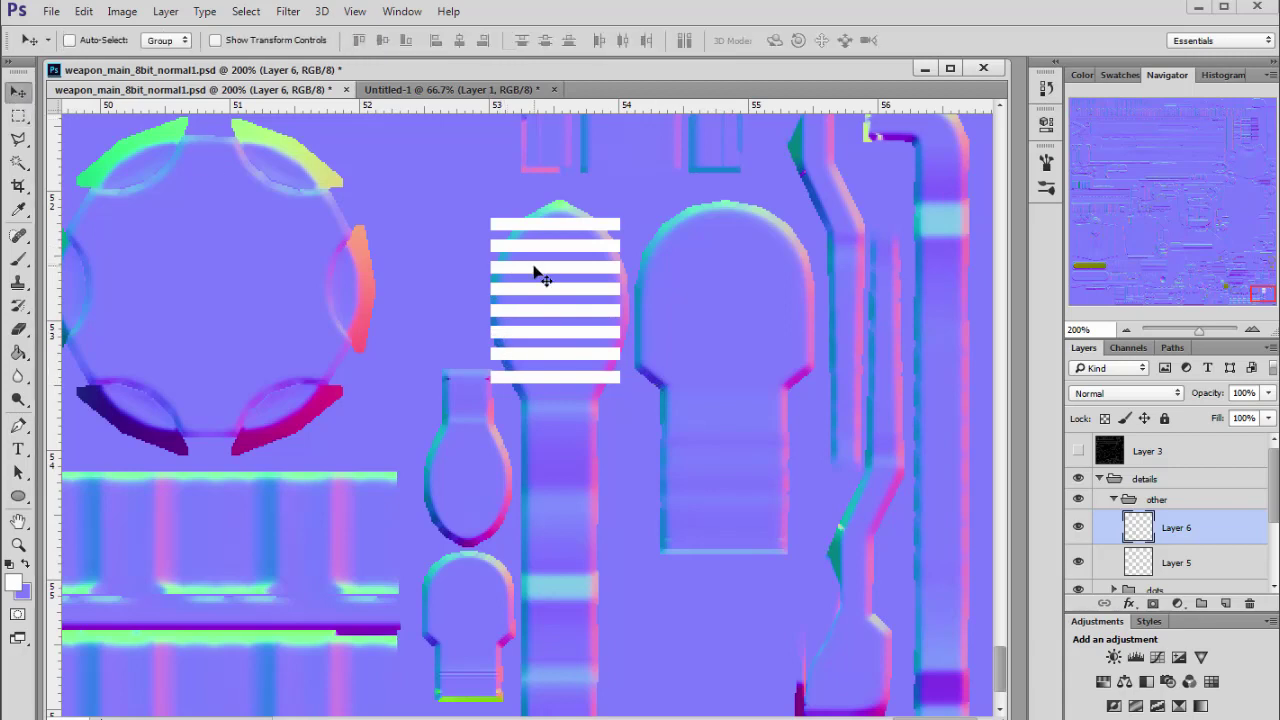
left_click_drag(541, 272, 543, 272)
key("ctrl+t")
left_click_drag(622, 300, 595, 297)
key("Return")
Duplicate the stripes onto the lower lever and scale the copy to fit
key("ctrl+j")
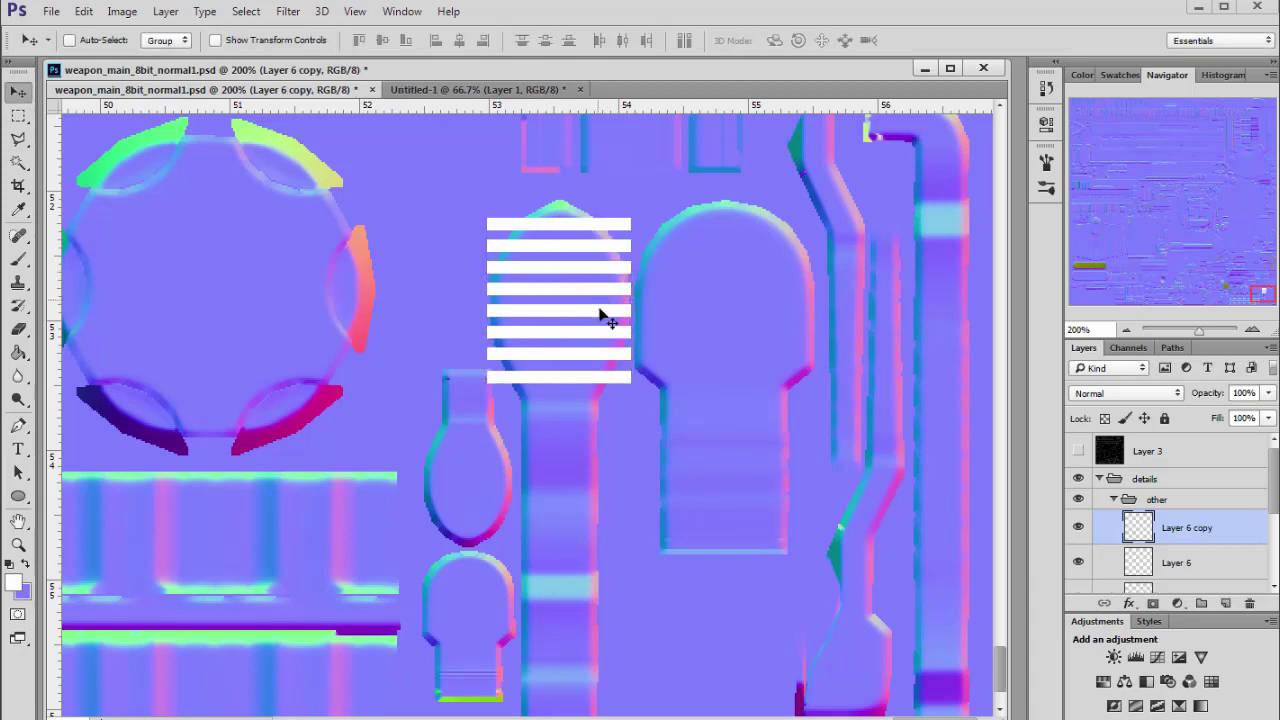
scroll(618, 308, "down", 2)
left_click_drag(585, 208, 558, 603)
key("ctrl+t")
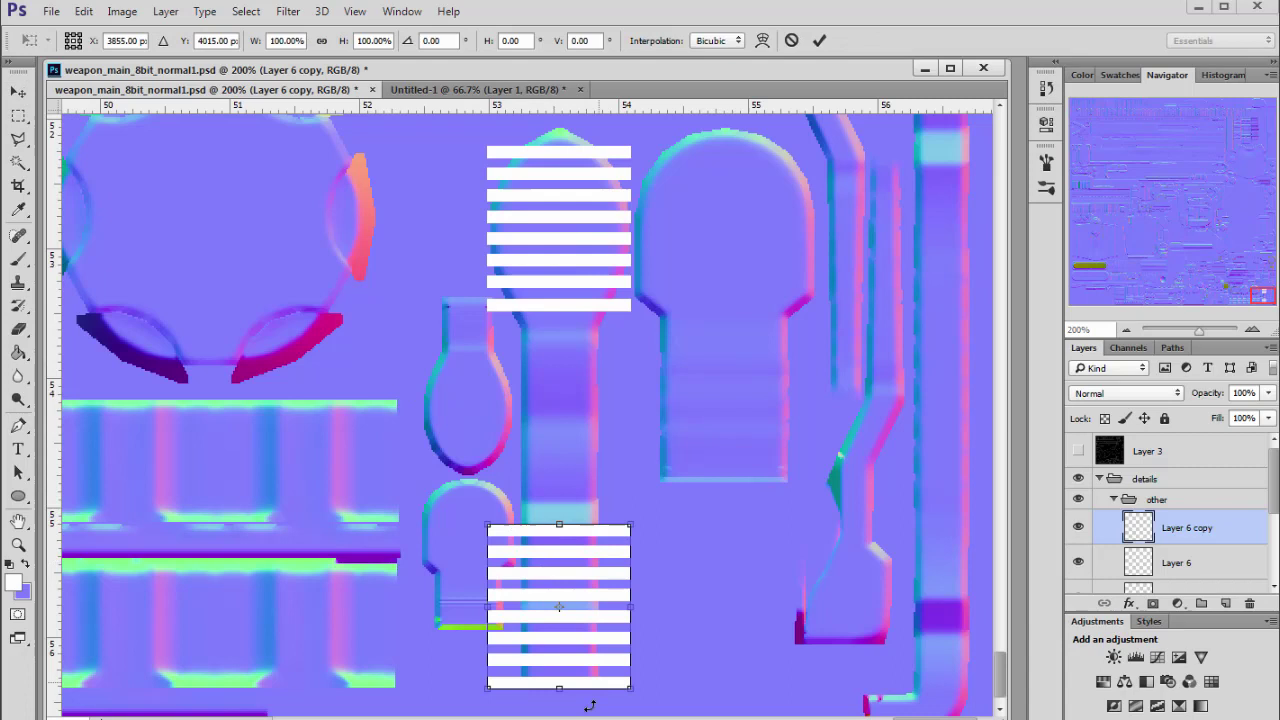
left_click_drag(558, 686, 558, 682)
left_click_drag(597, 587, 660, 588)
left_click_drag(631, 693, 616, 677)
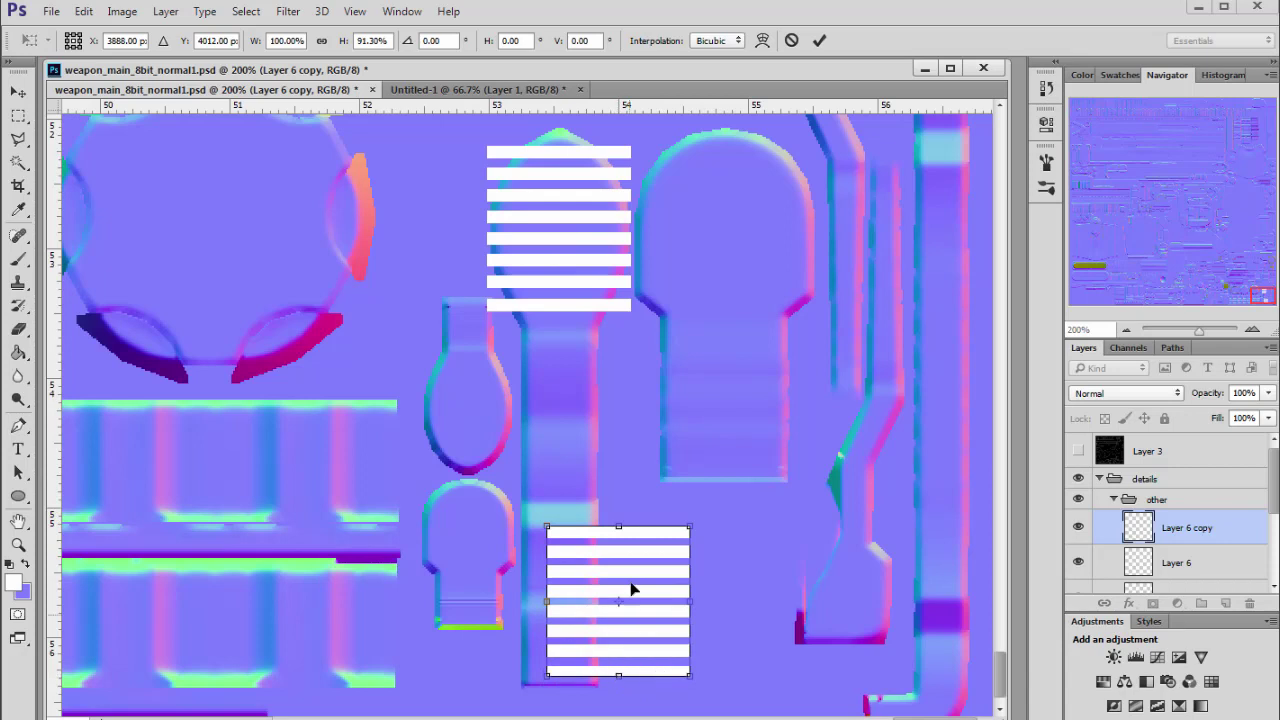
left_click_drag(634, 586, 622, 586)
key("Return")
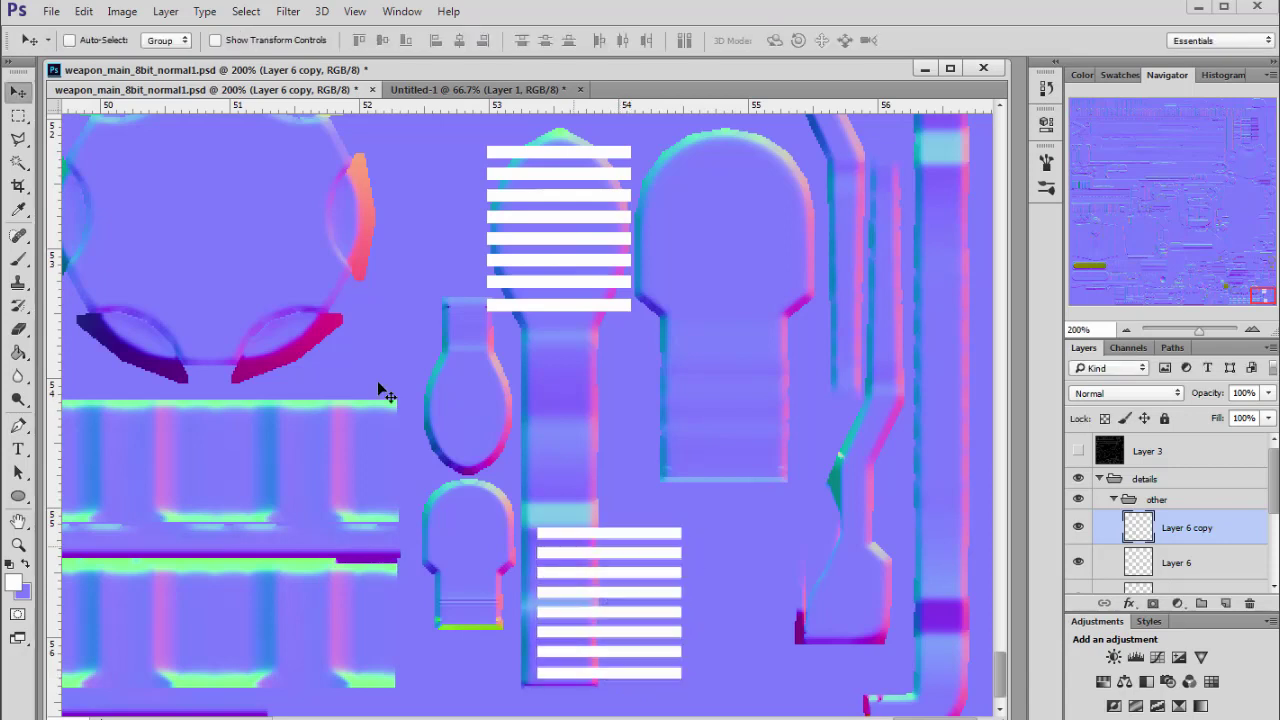
Delete the extra lower stripes and shift the remainder 0.250 in left
key("m")
left_click_drag(527, 604, 743, 714)
key("Delete")
left_click_drag(499, 501, 742, 624)
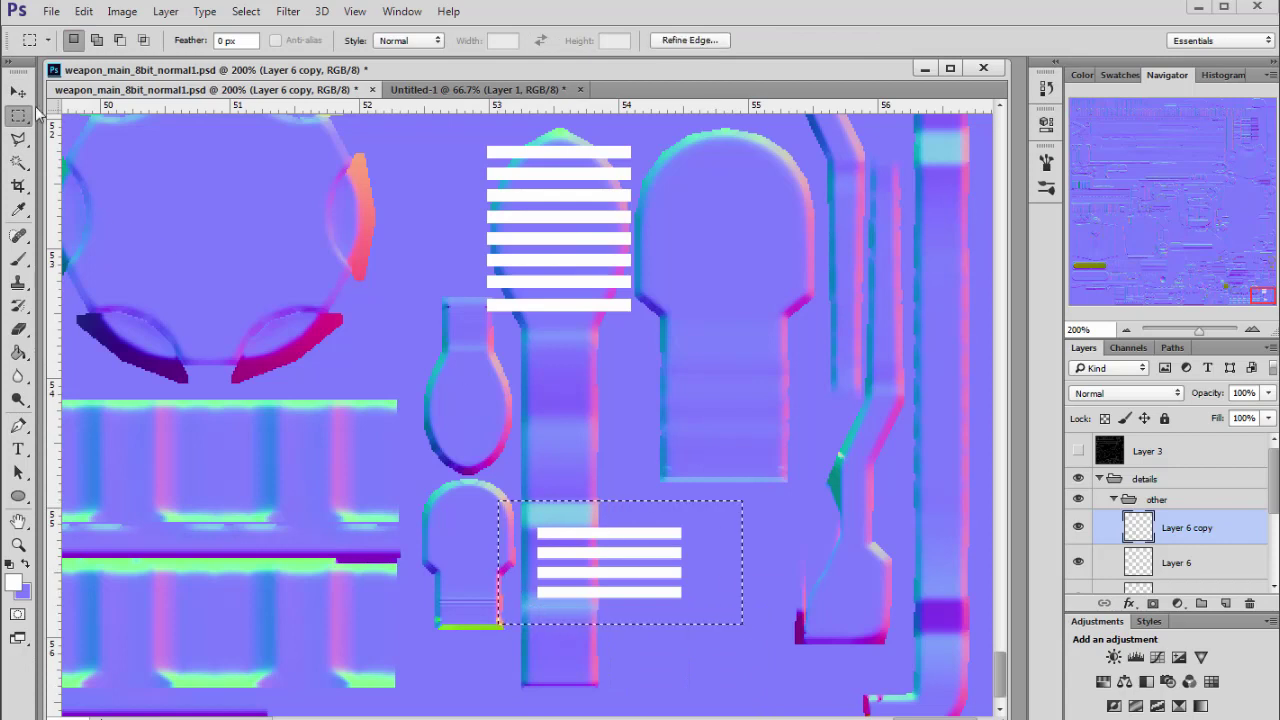
key("v")
left_click_drag(591, 541, 580, 546)
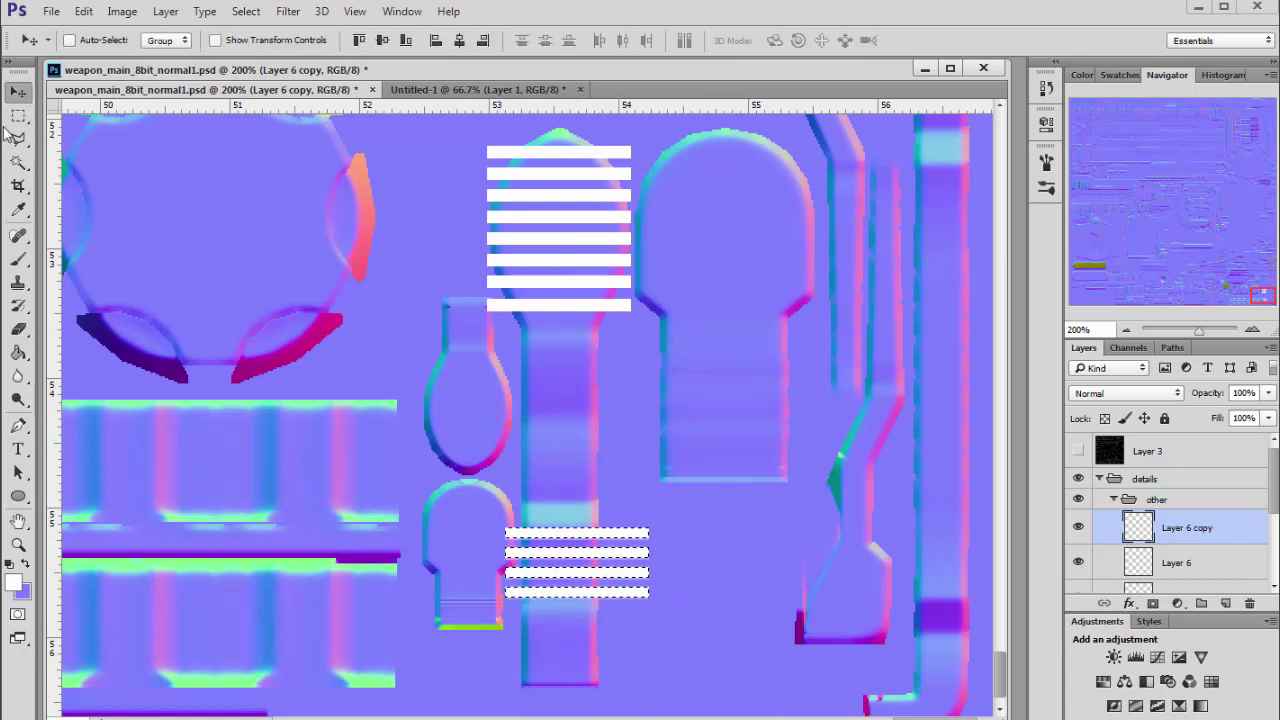
Trim the right ends off the lower stripes
key("m")
left_click_drag(395, 450, 514, 628)
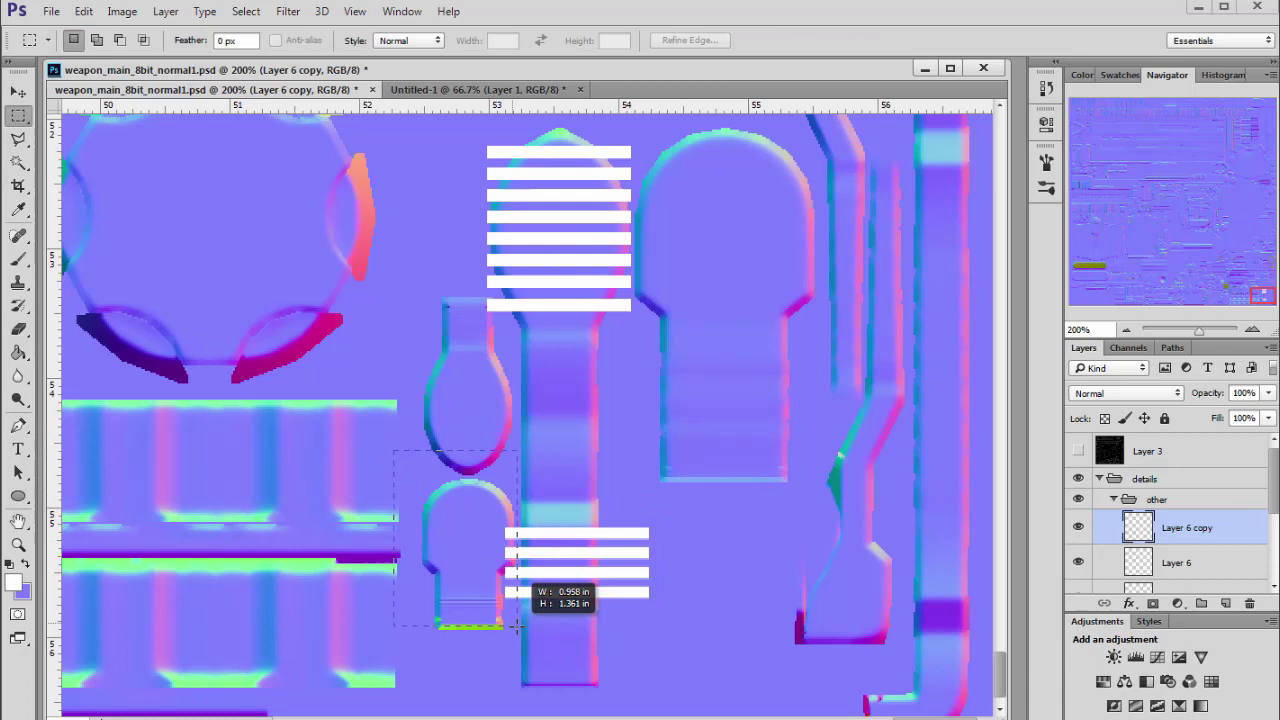
left_click_drag(652, 522, 607, 614)
key("Delete")
key("ctrl+d")
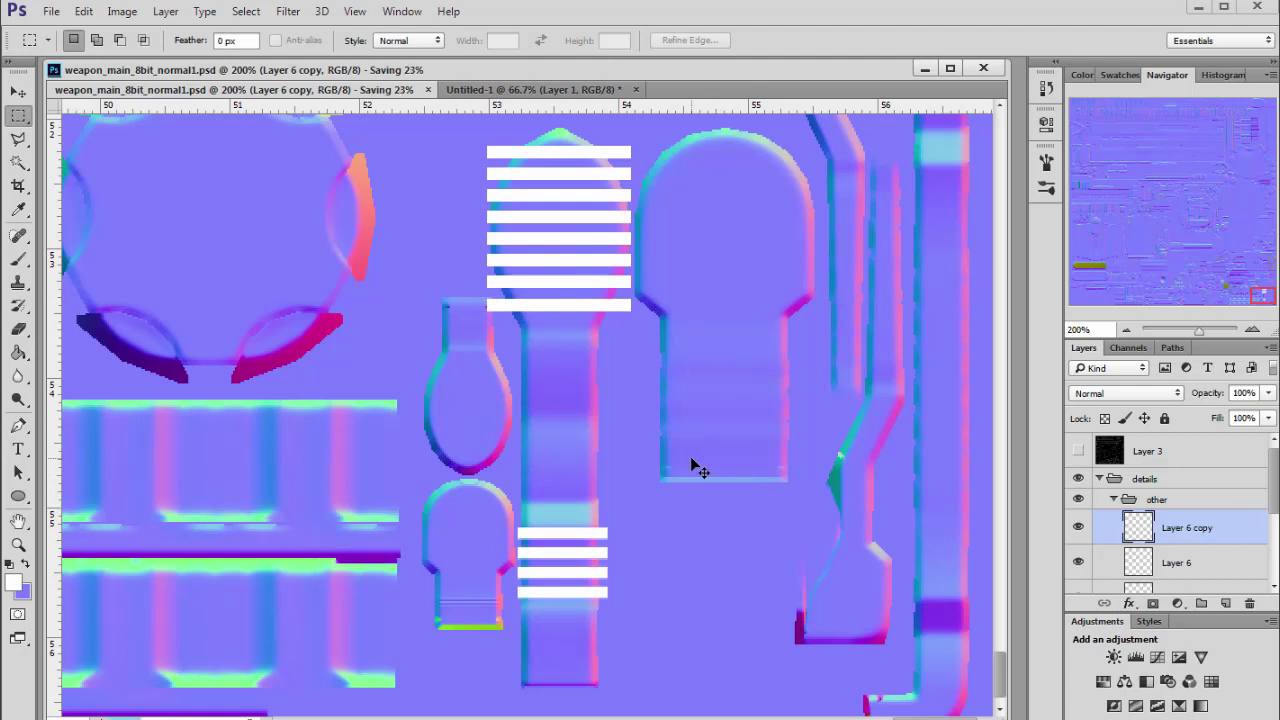
key("alt+Tab")
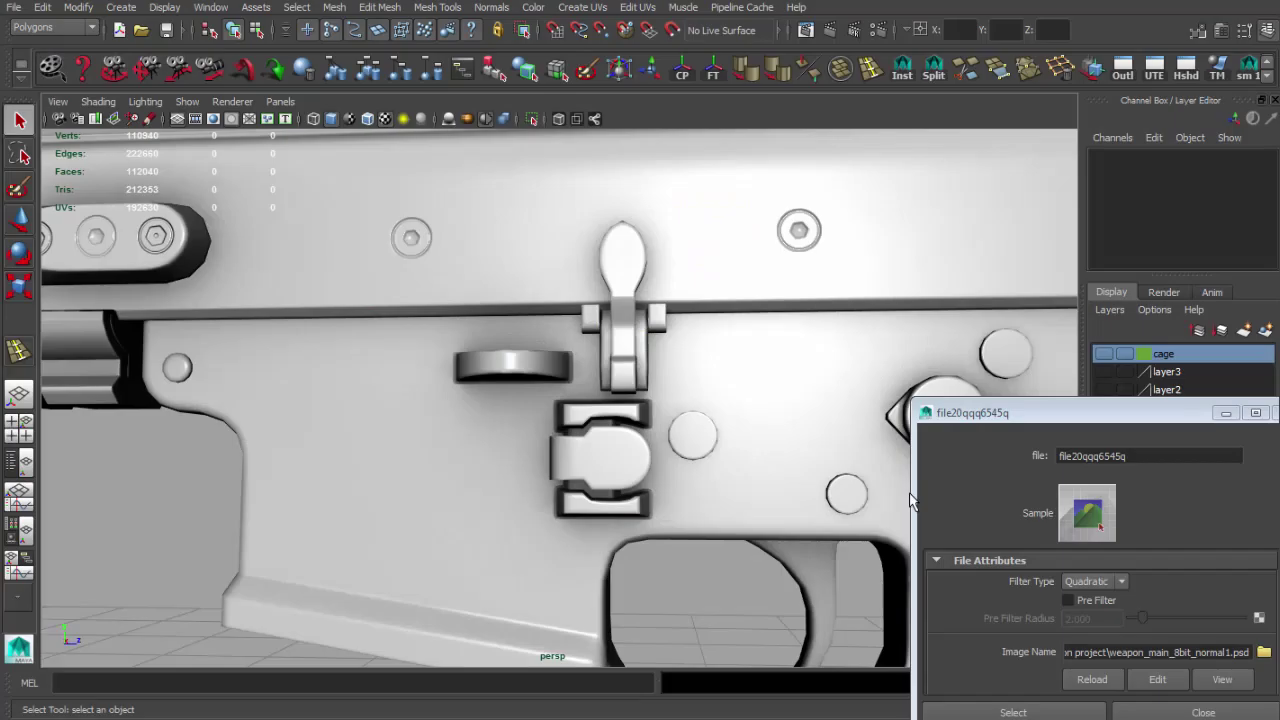
Reload the normal map texture and orbit around the safety lever to inspect the striped ridges
left_click(1092, 679)
left_click_drag(694, 420, 705, 500)
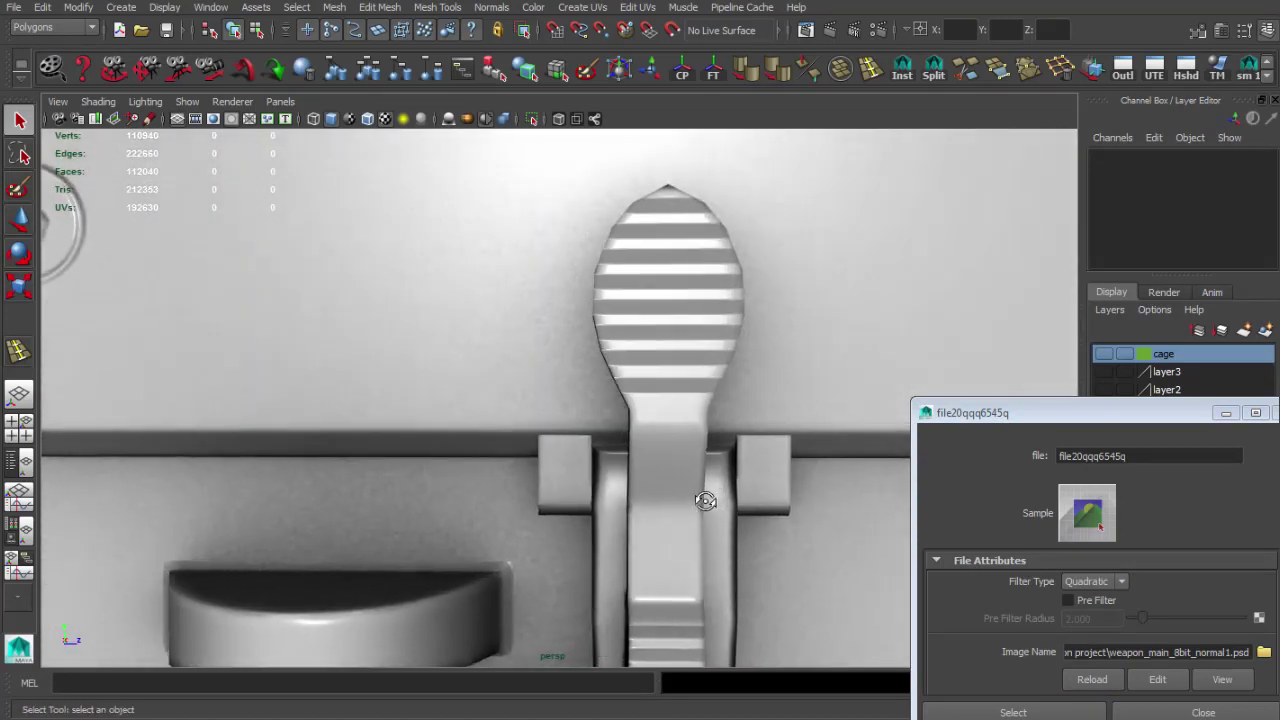
scroll(540, 490, "down", 5)
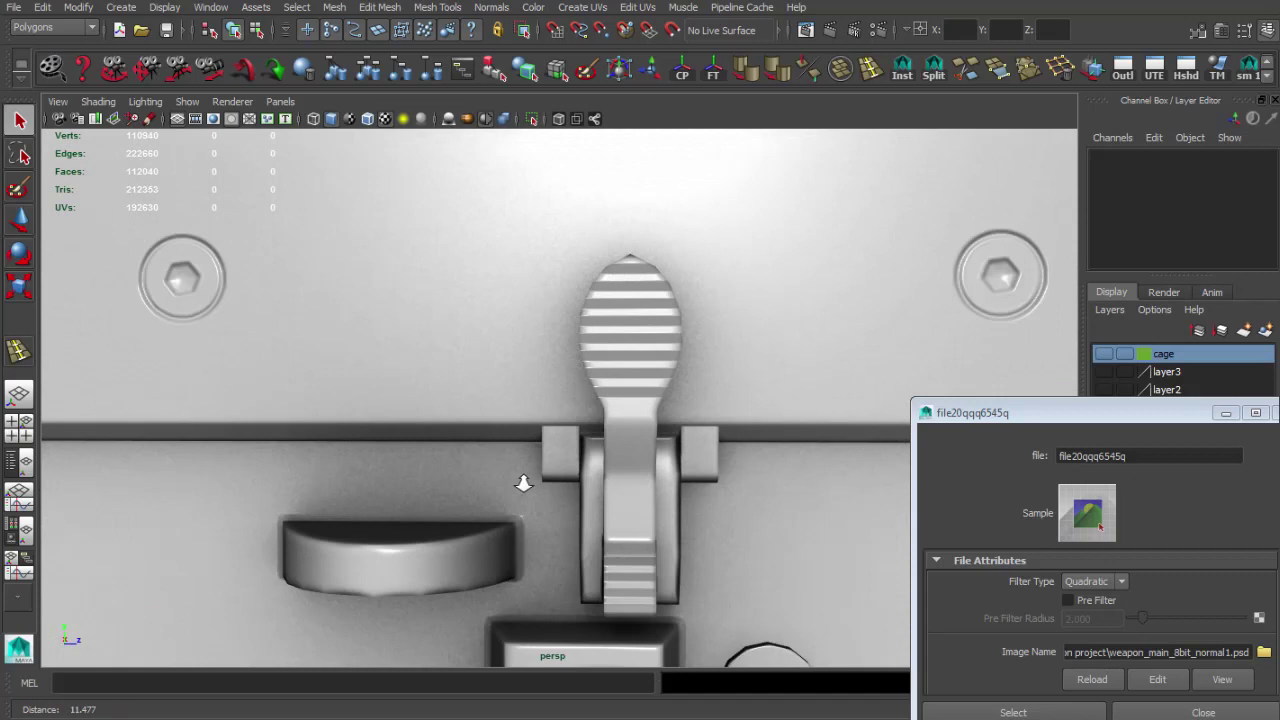
left_click_drag(540, 490, 414, 420)
scroll(690, 513, "up", 6)
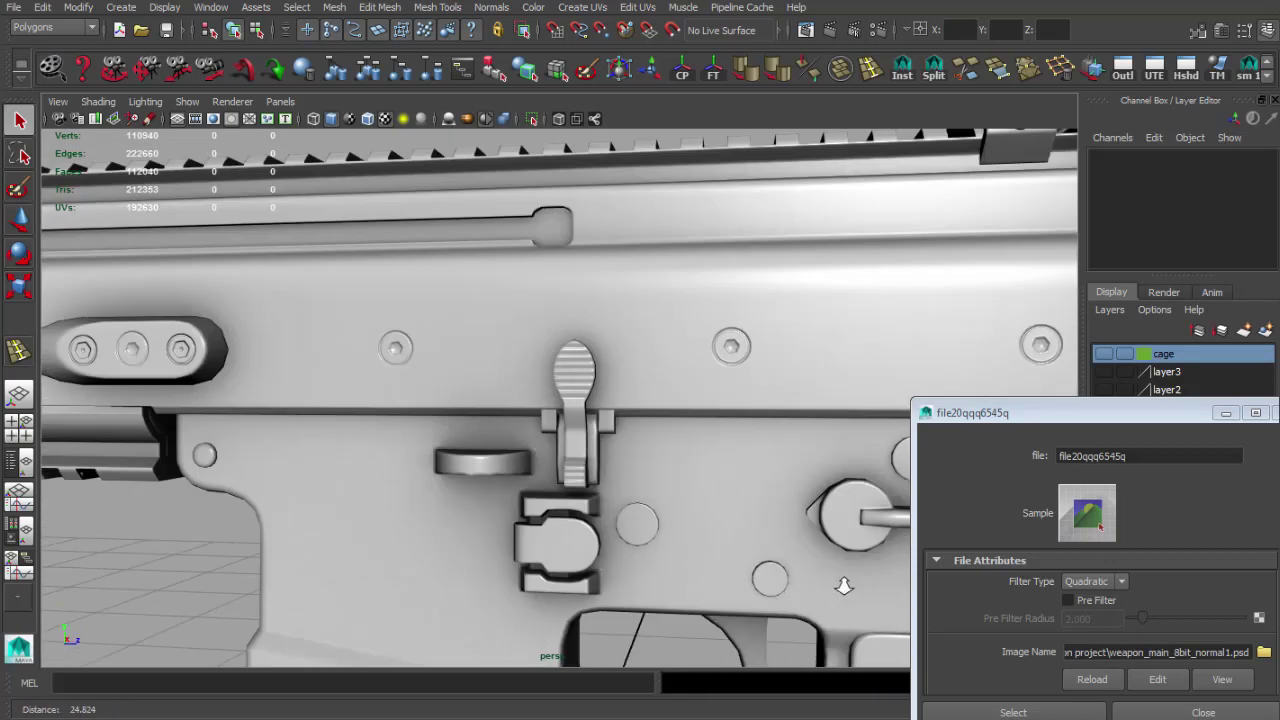
left_click_drag(690, 513, 573, 543)
Trim the right ends off the lower white bars and merge the stripe copy into Layer 6
key("alt+Tab")
left_click_drag(514, 429, 675, 617)
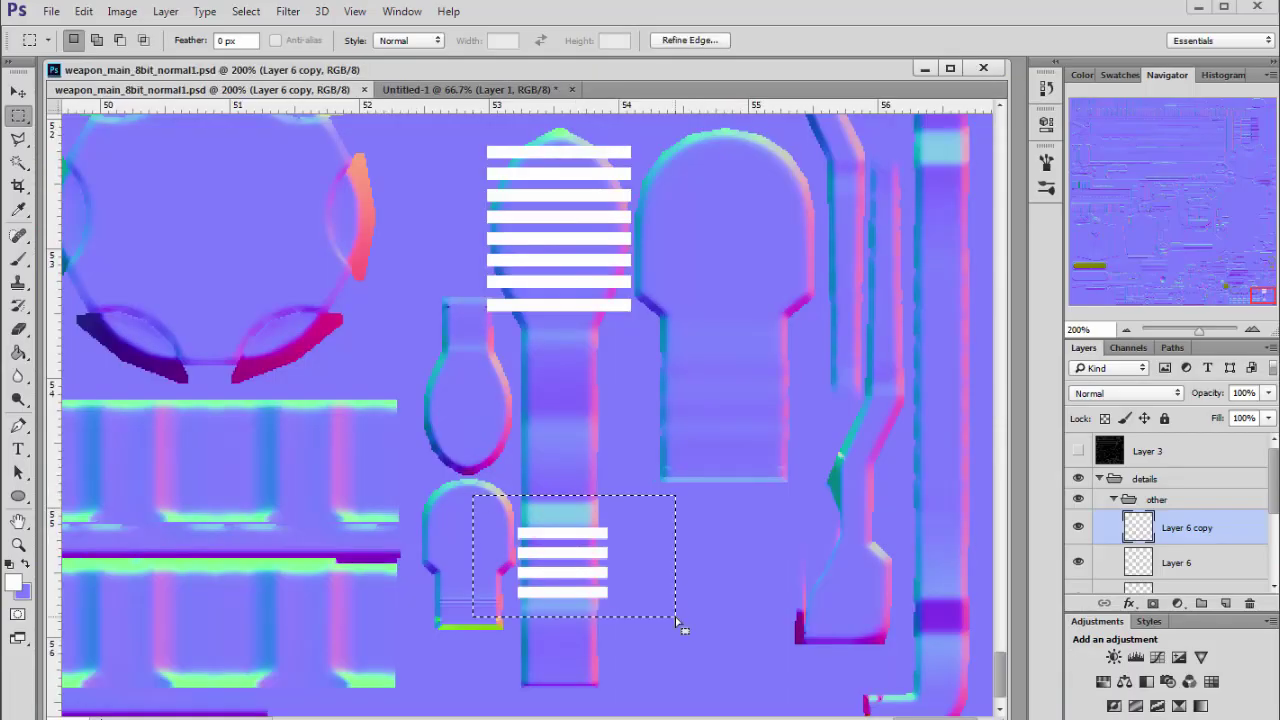
left_click_drag(664, 503, 600, 608)
key("Delete")
key("ctrl+d")
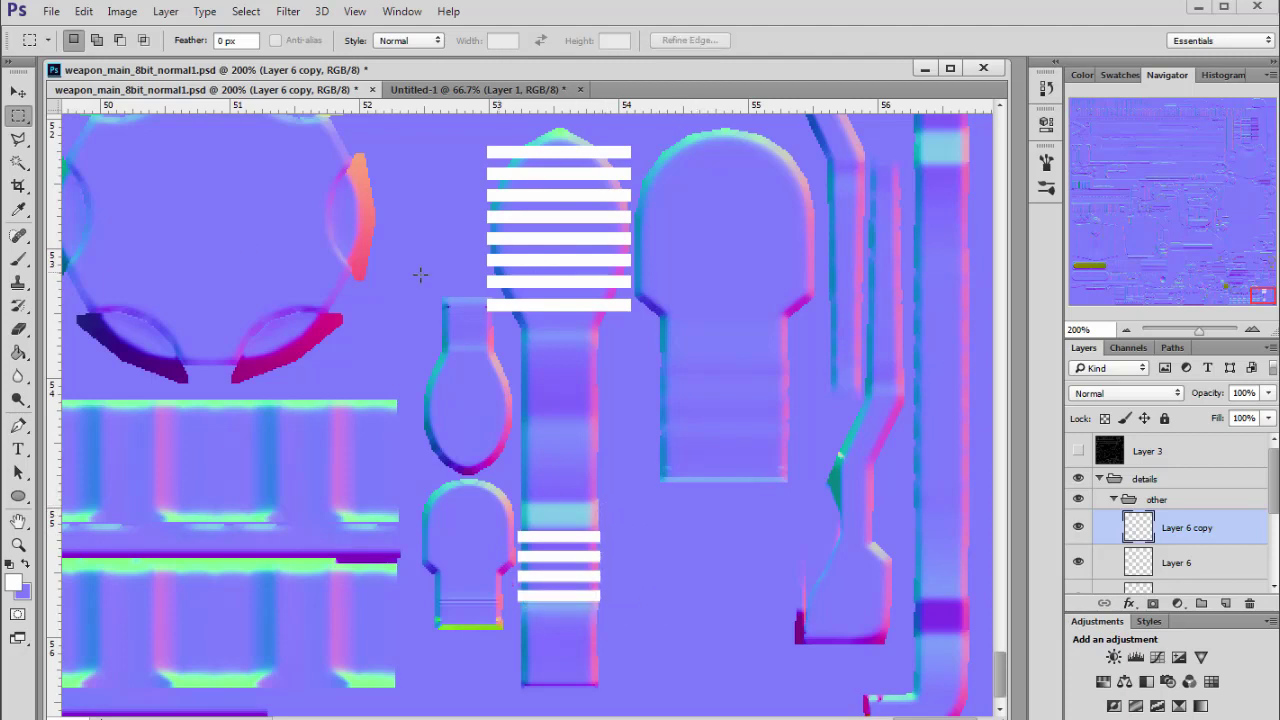
left_click_drag(480, 294, 497, 320)
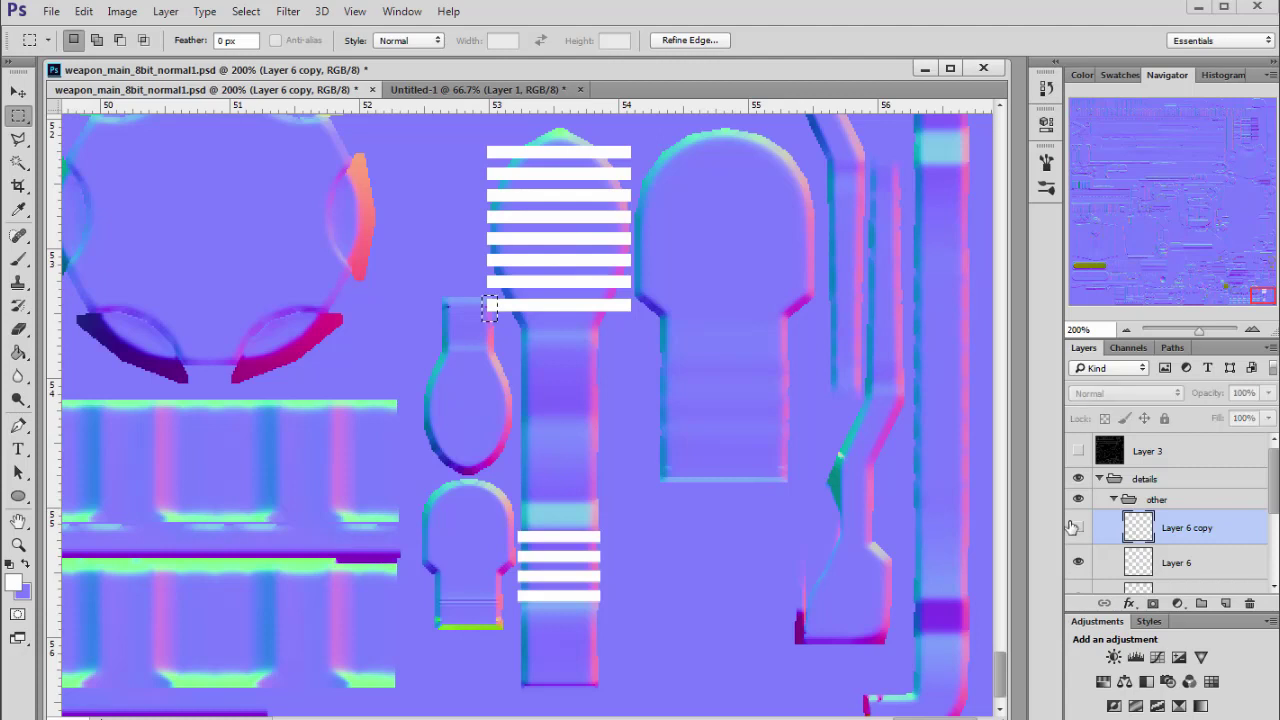
key("ctrl+e")
On a new Layer 7, fill black (000000) backing panels behind both stripe blocks
left_click_drag(492, 318, 492, 322)
scroll(510, 320, "up", 1)
scroll(605, 390, "up", 1)
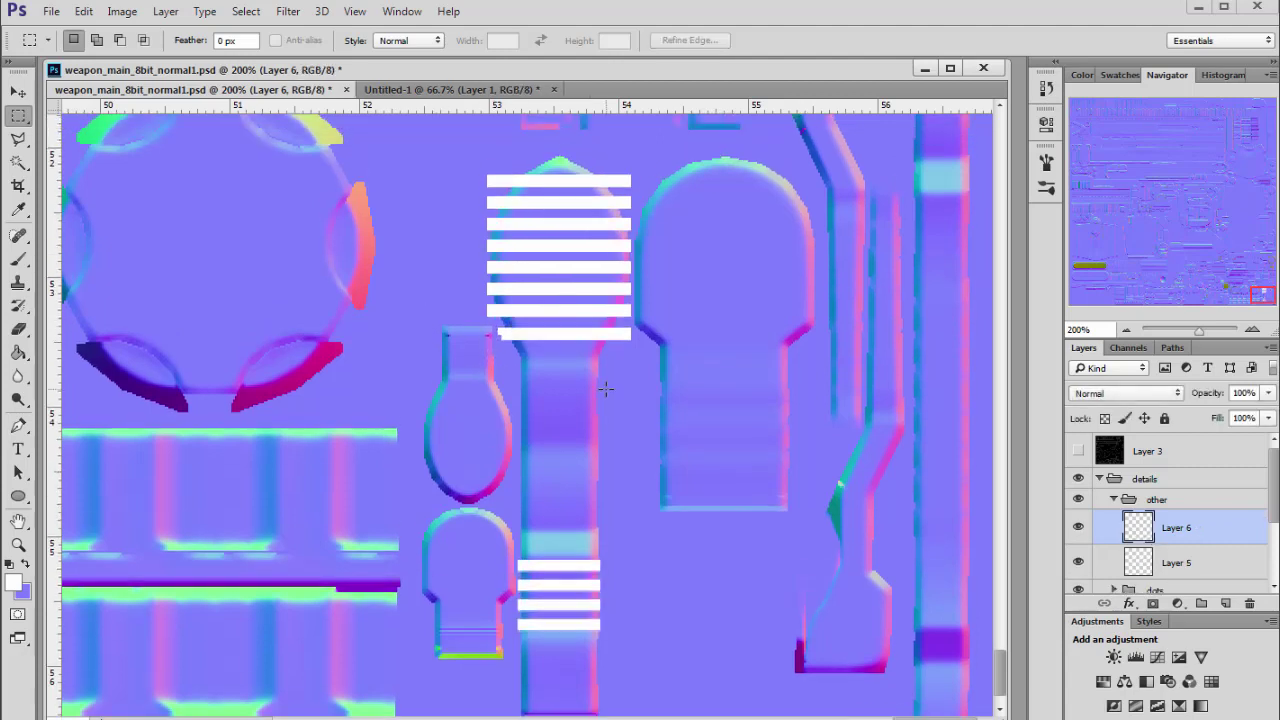
left_click(1226, 606, "ctrl")
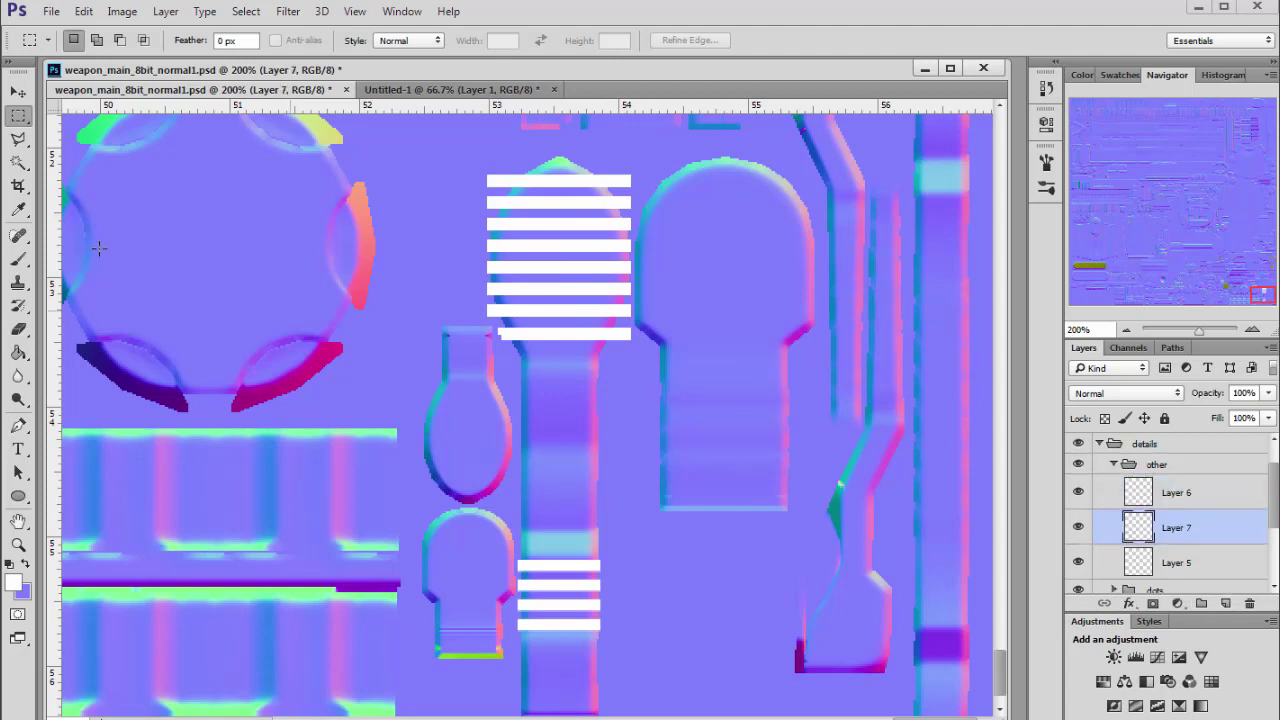
left_click_drag(467, 160, 637, 350)
left_click_drag(516, 546, 612, 658)
mouse_move(458, 325)
left_mouse_down()
mouse_move(505, 350)
mouse_move(491, 323)
mouse_move(498, 350)
left_mouse_up()
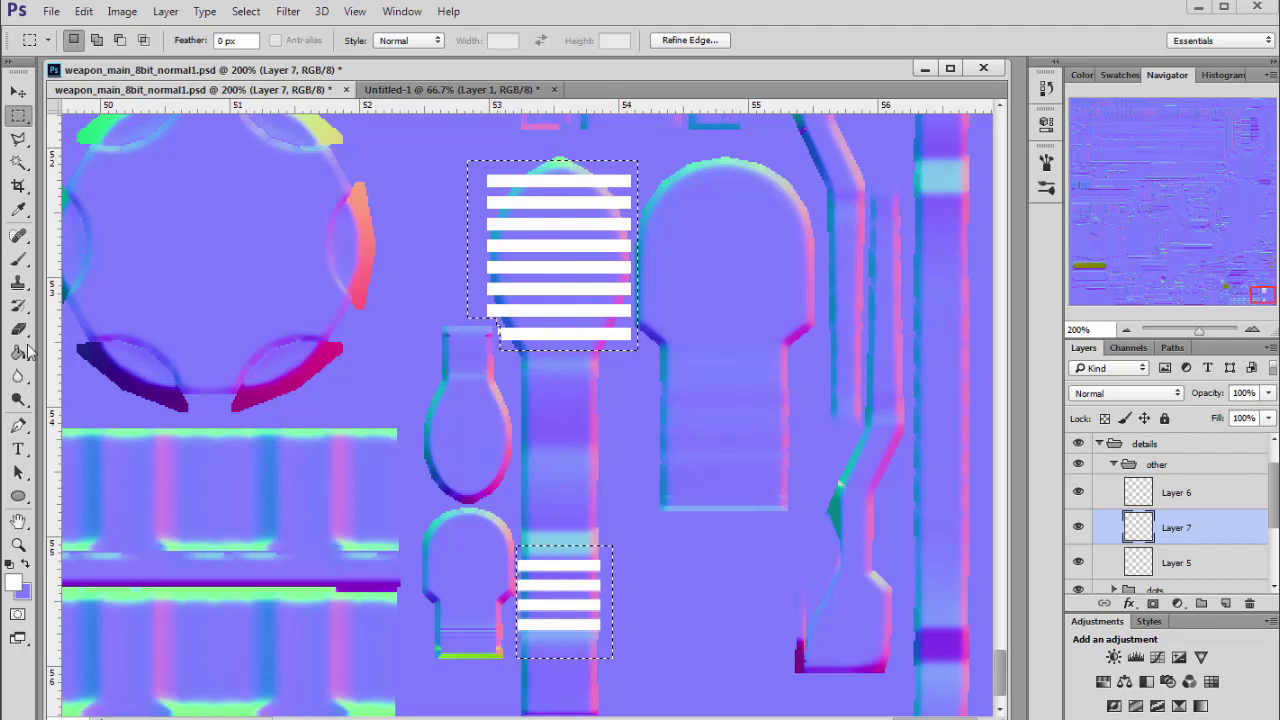
left_click(18, 352)
left_click(12, 582)
type("000000")
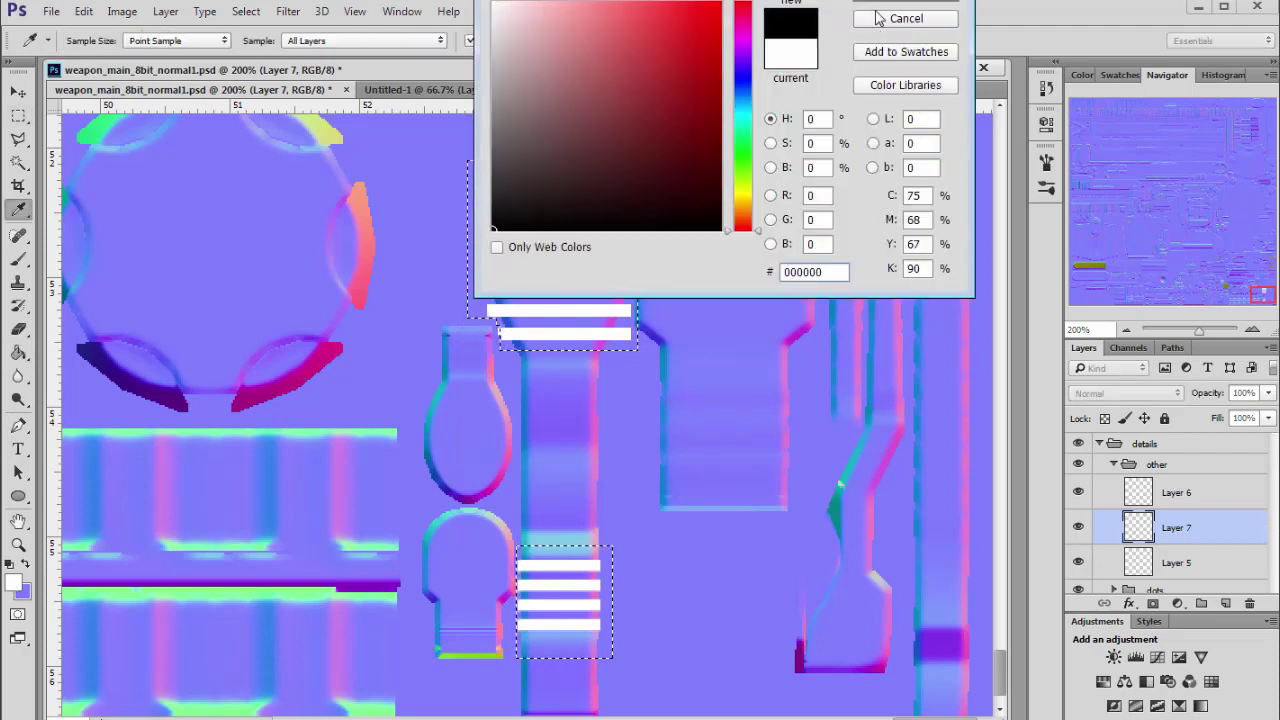
left_click(880, 6)
left_click(634, 330)
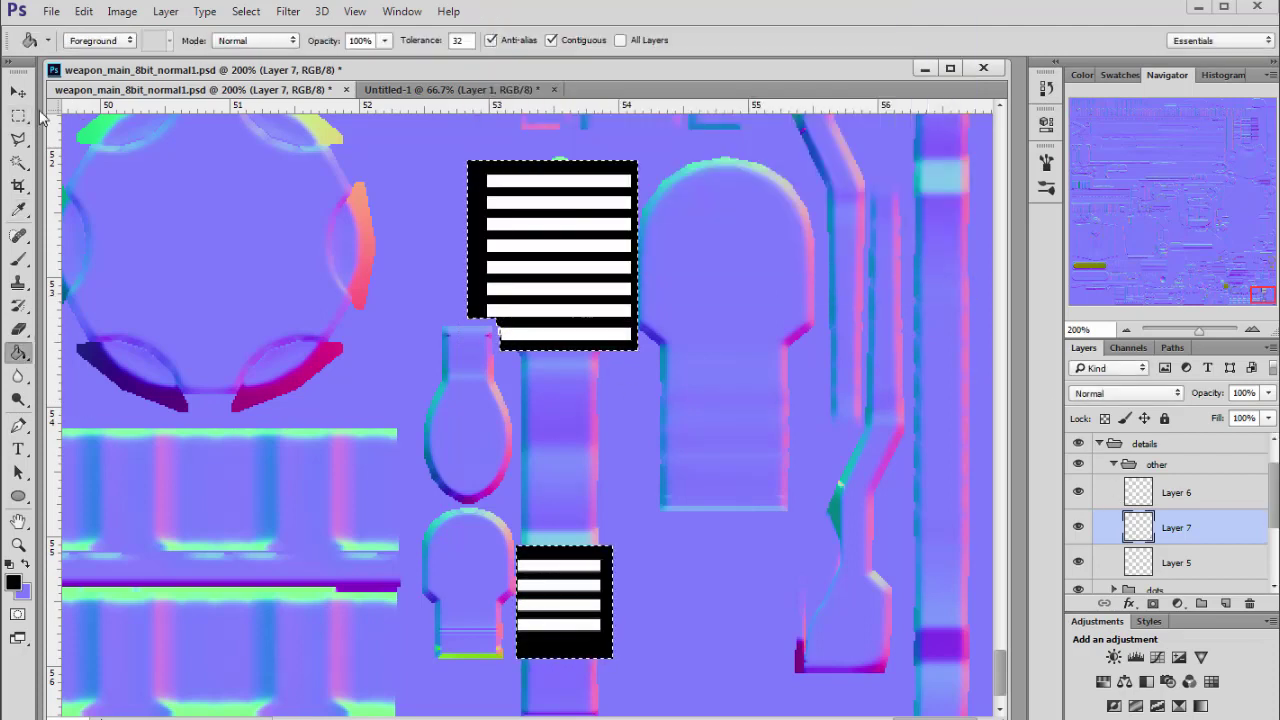
Stretch the black backing's top edge upward and merge Layer 6's stripes into Layer 7
key("m")
key("ctrl+d")
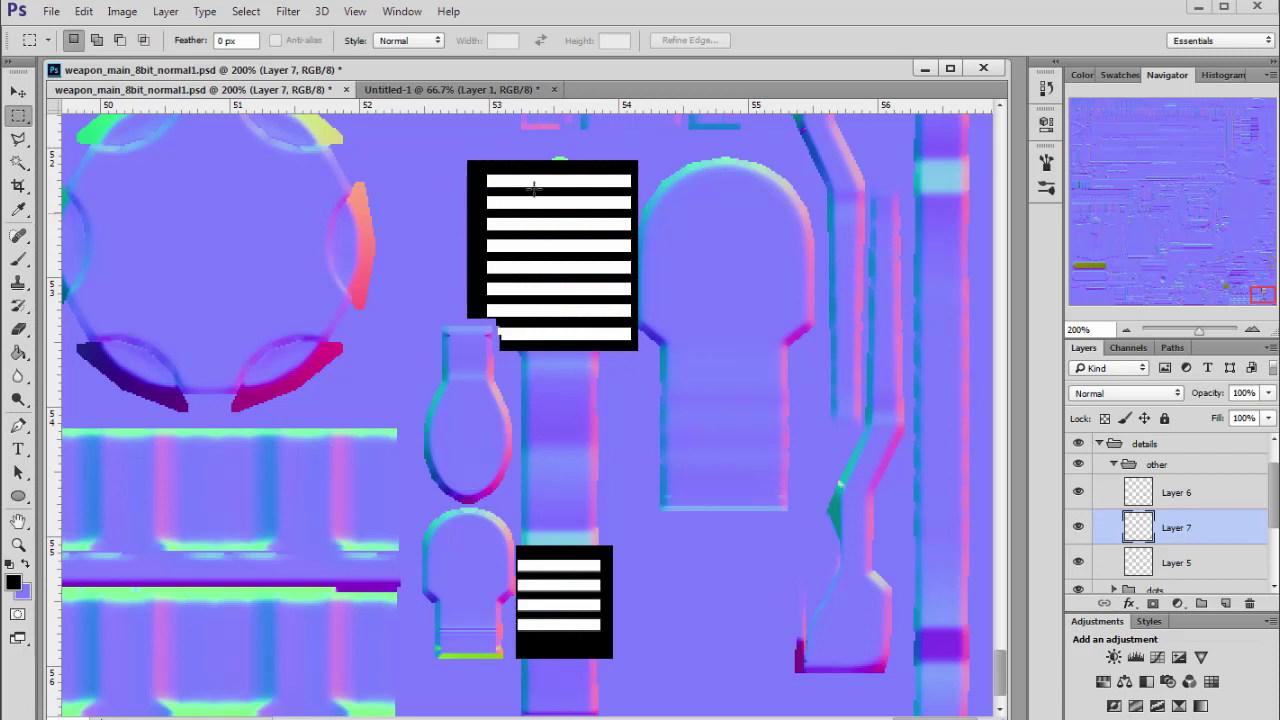
left_click_drag(457, 153, 655, 169)
key("ctrl+t")
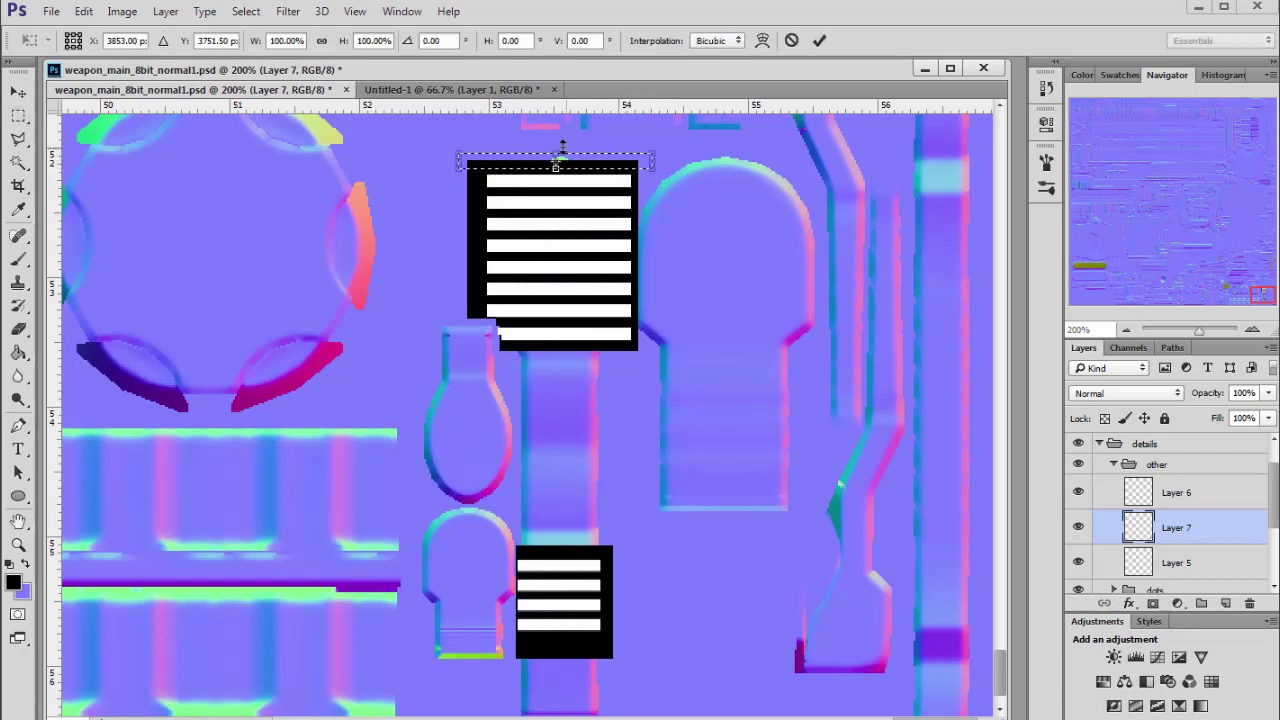
left_click_drag(562, 147, 563, 138)
key("Return")
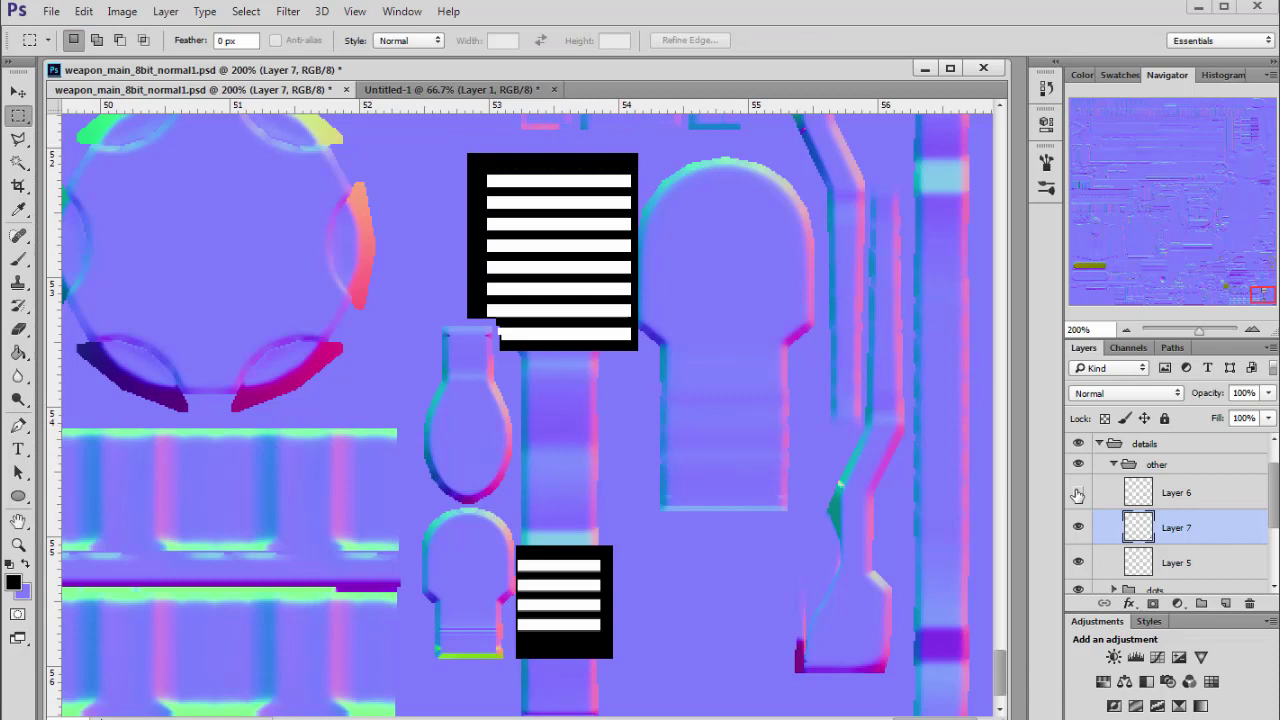
left_click(1137, 494)
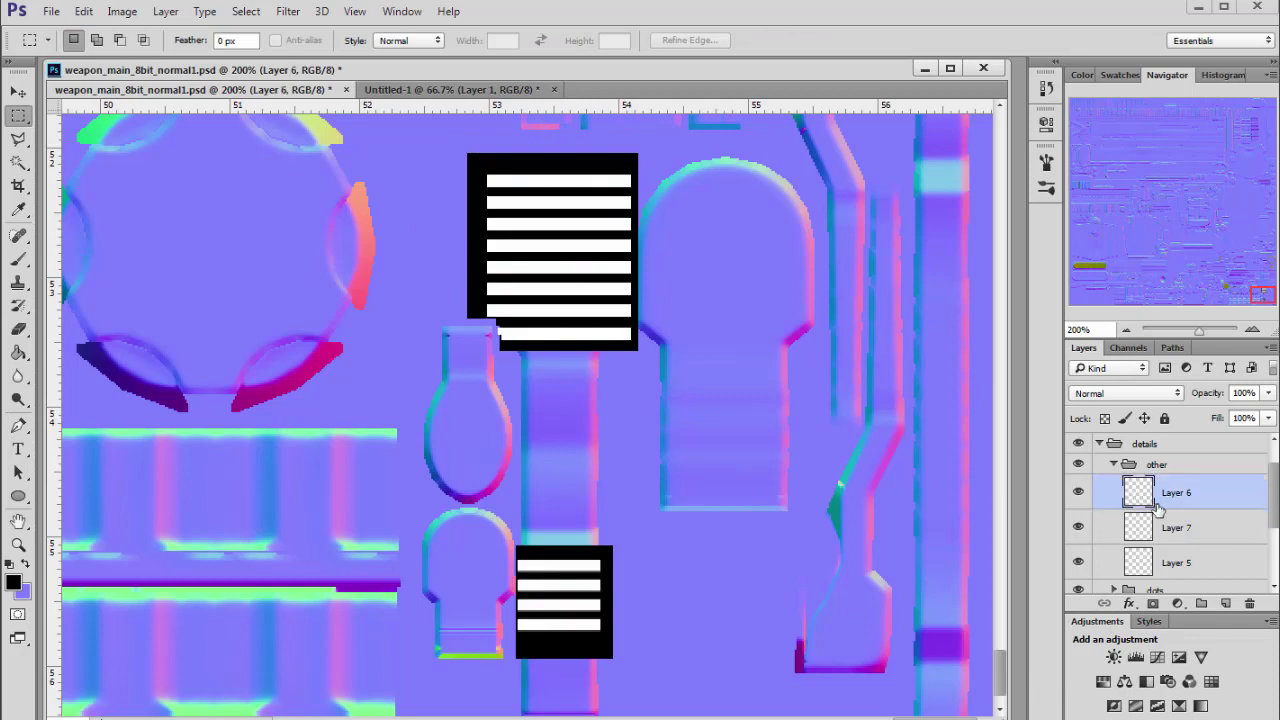
key("ctrl+e")
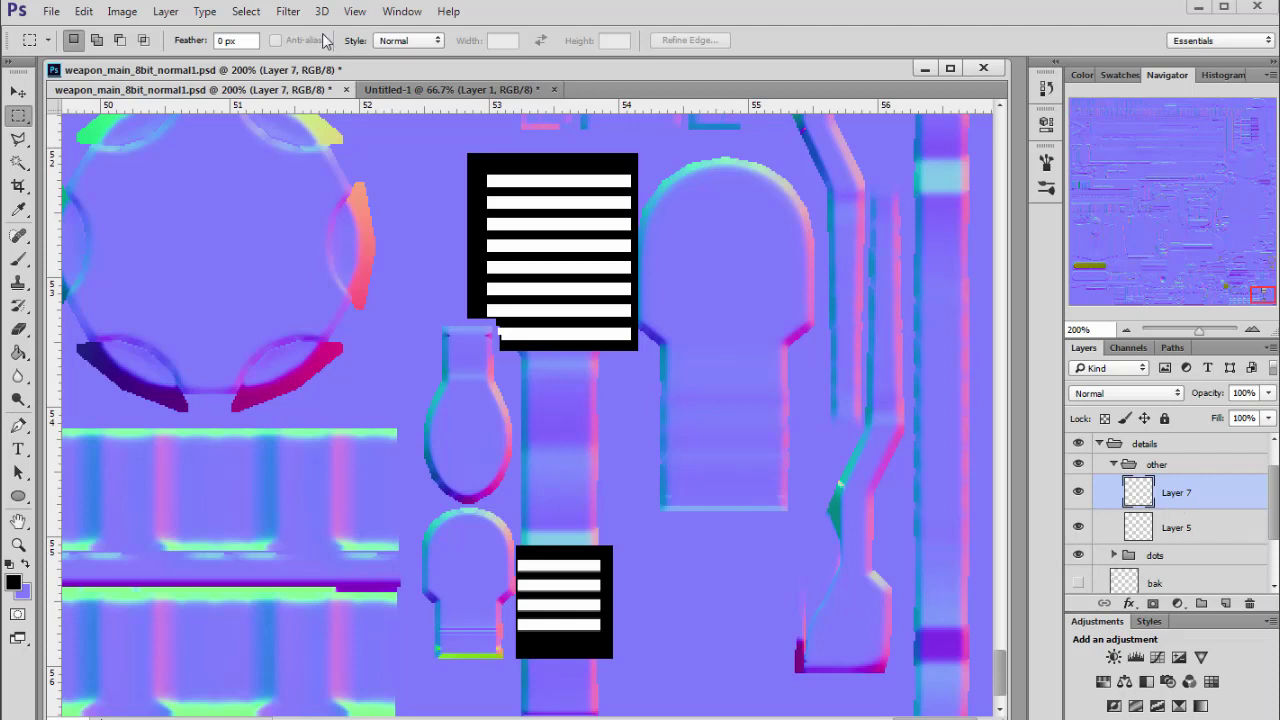
Convert Layer 7's stripes to normals with xNormal Height2Normals using the 4SAMPLES method
left_click(288, 11)
mouse_move(430, 389)
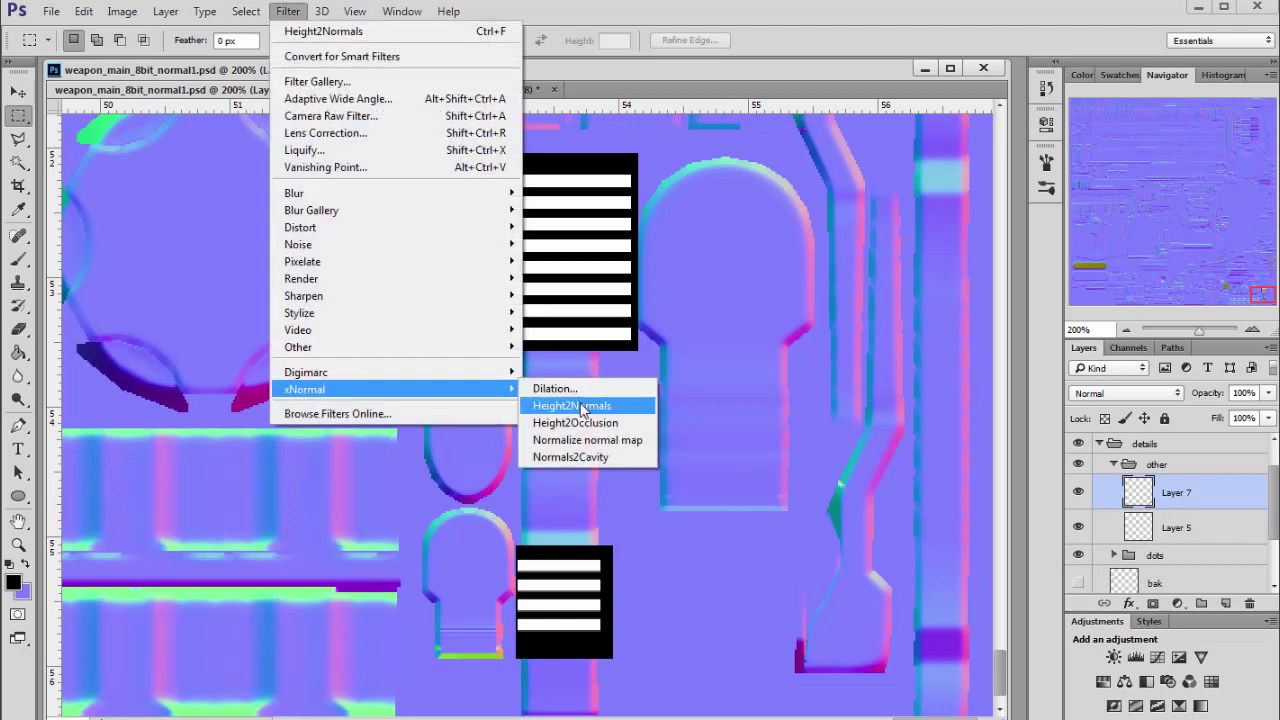
left_click(584, 408)
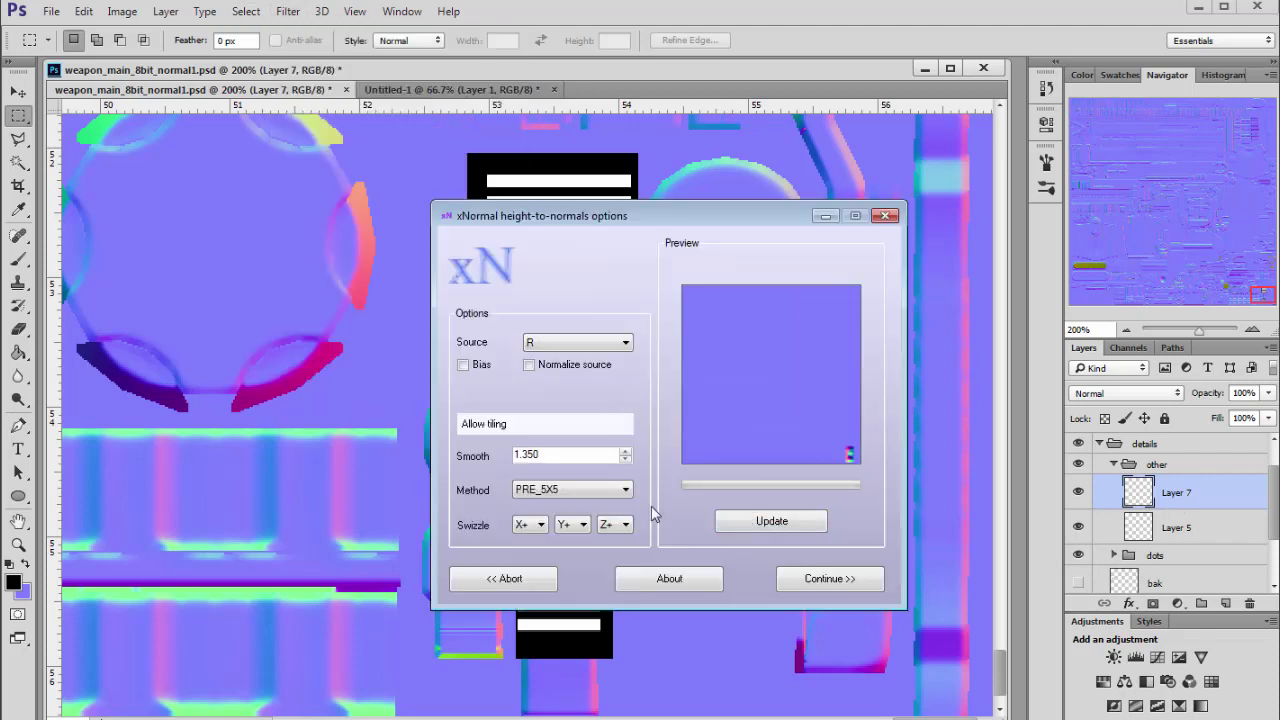
left_click(598, 490)
left_click(538, 520)
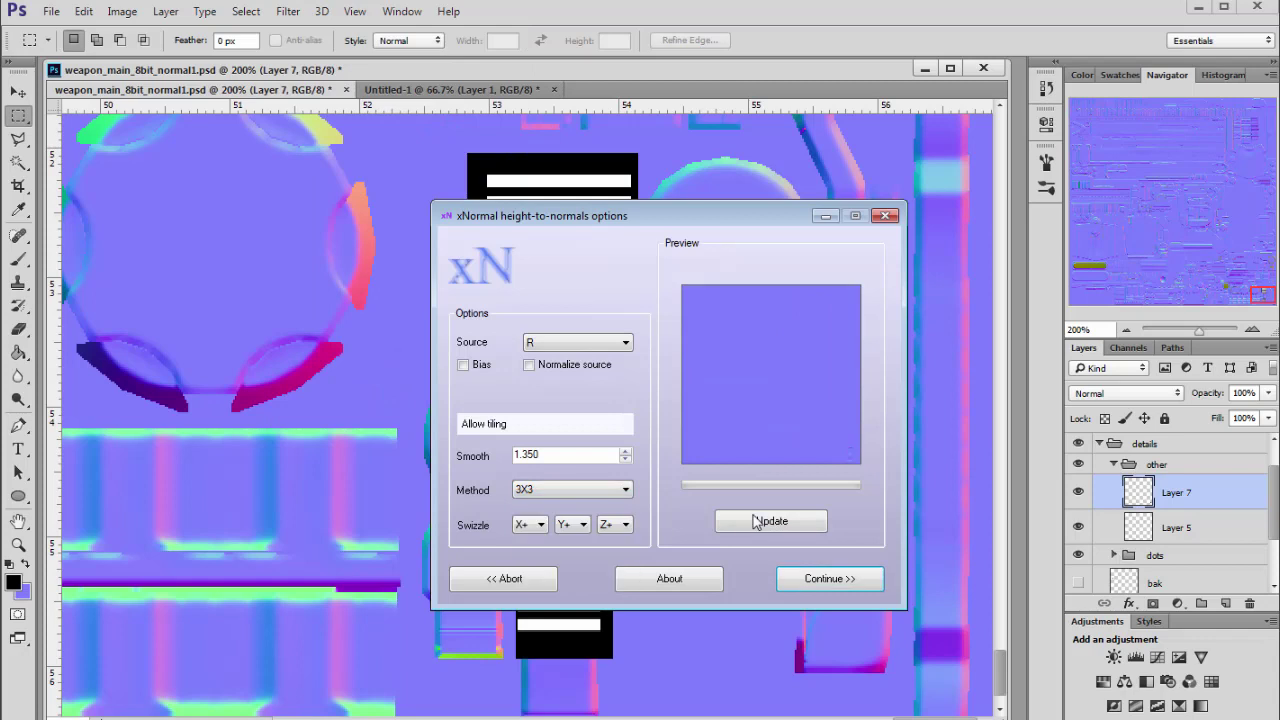
left_click(598, 490)
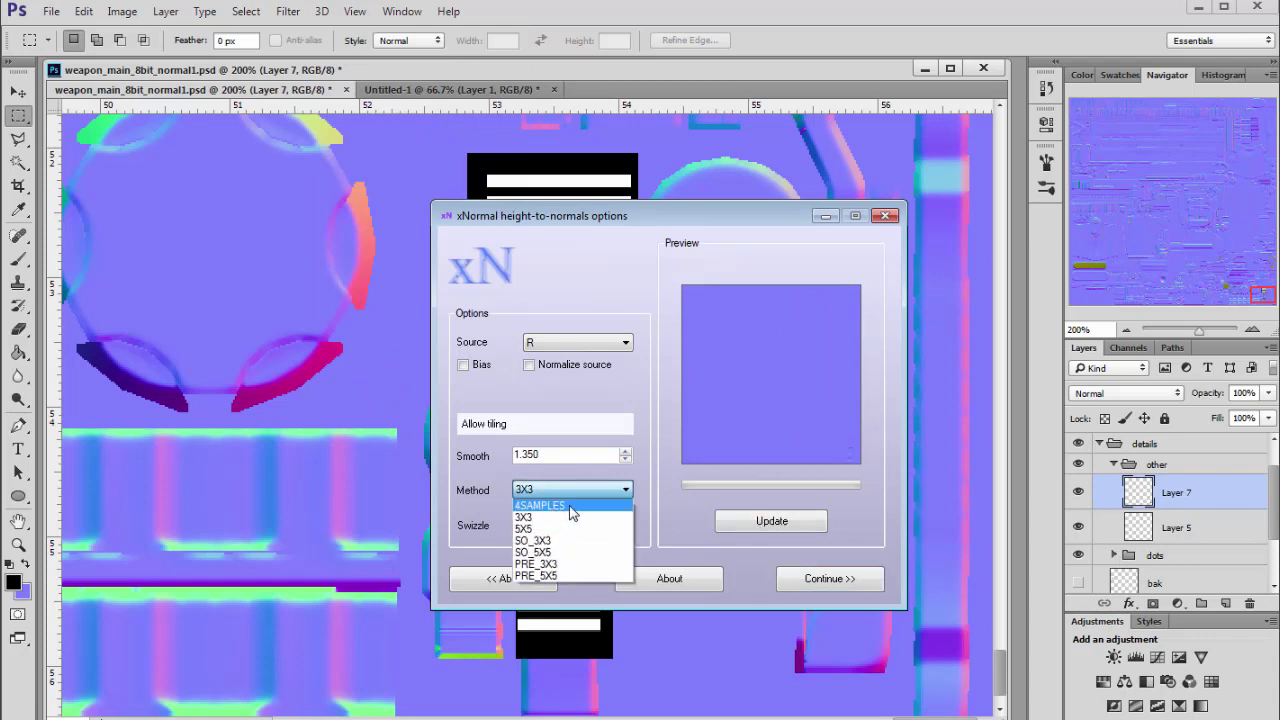
left_click(568, 508)
left_click(821, 583)
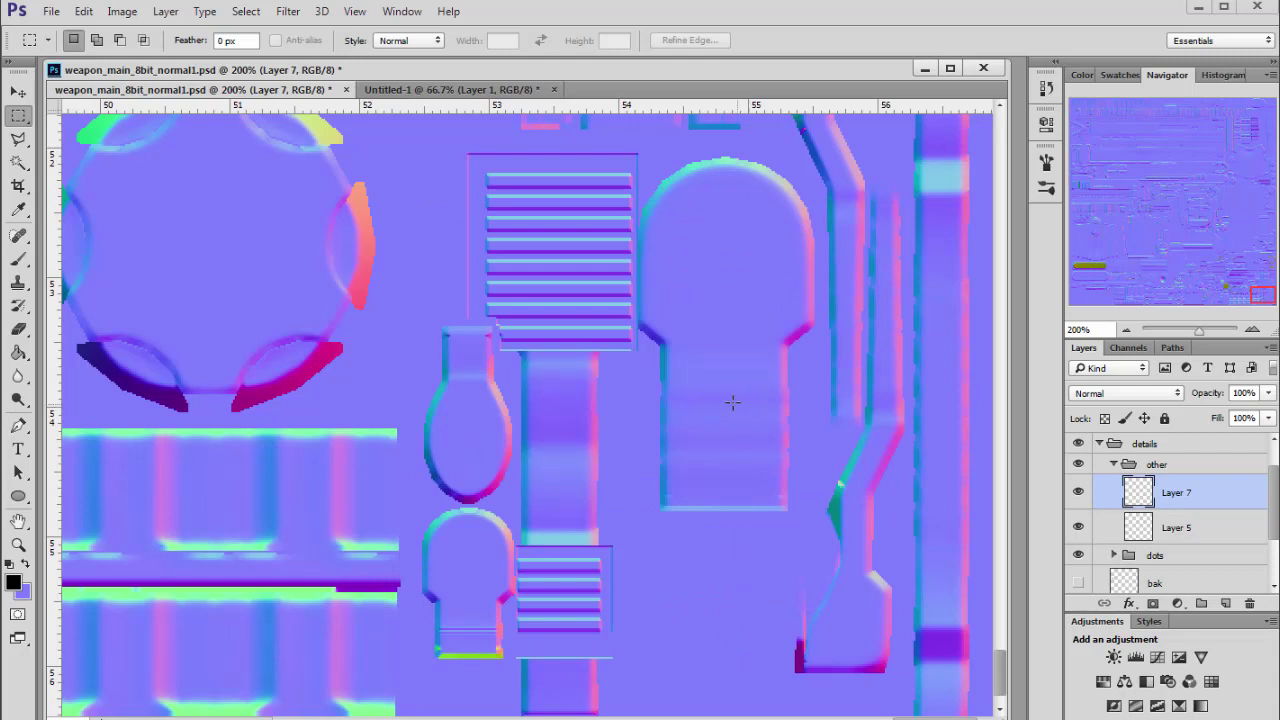
Exclude channel B from Layer 7's blending and set its blend mode to Overlay
left_click(18, 375)
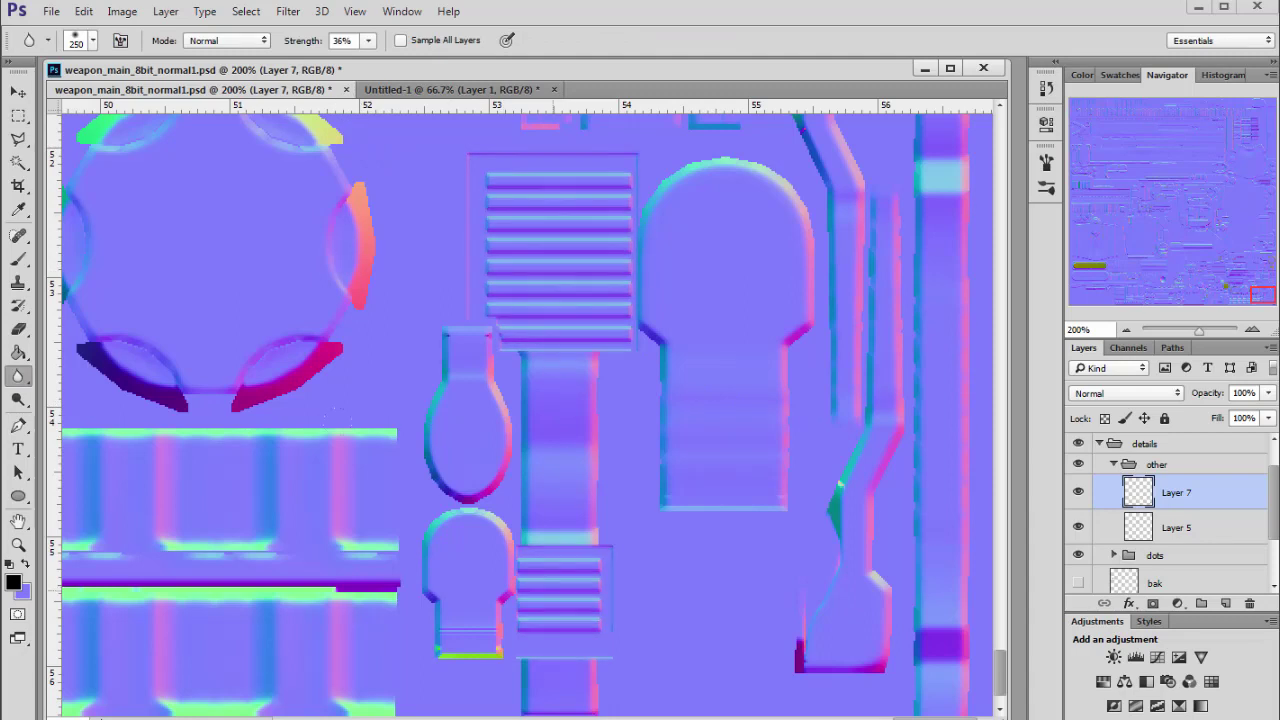
right_click(1194, 494)
left_click(1215, 218)
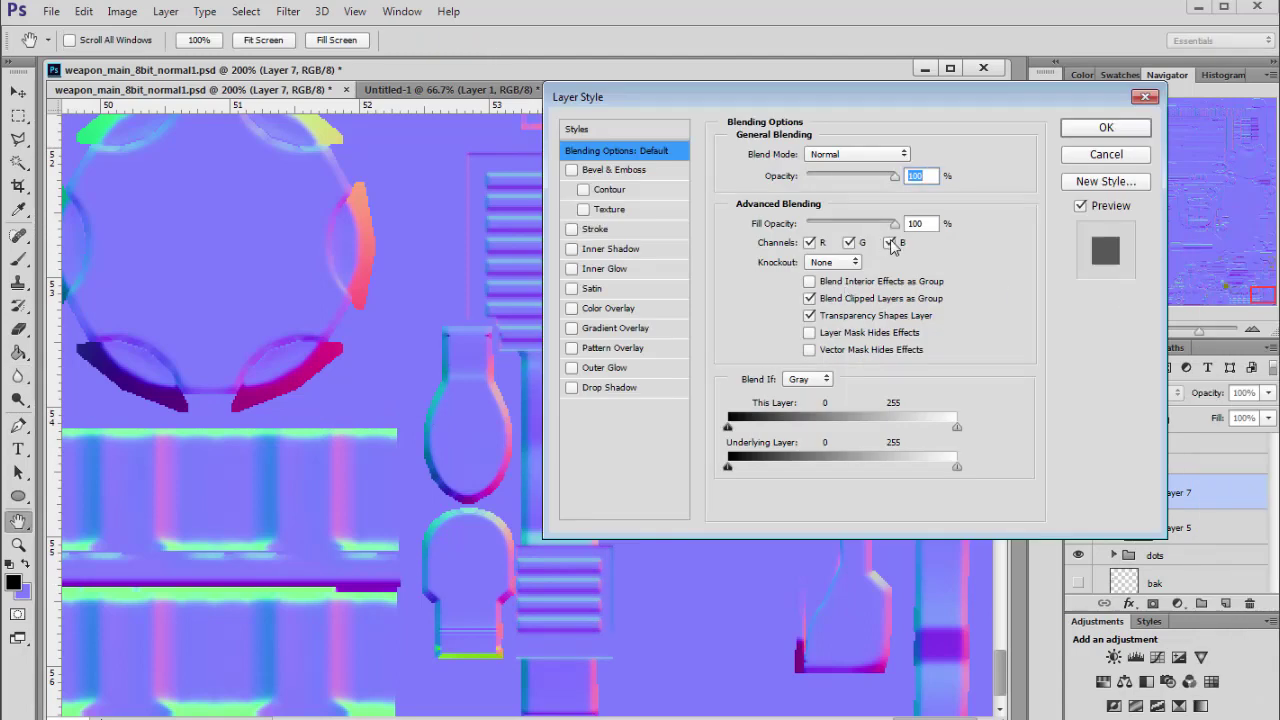
left_click(889, 243)
left_click(1105, 128)
key("r")
left_click(1127, 393)
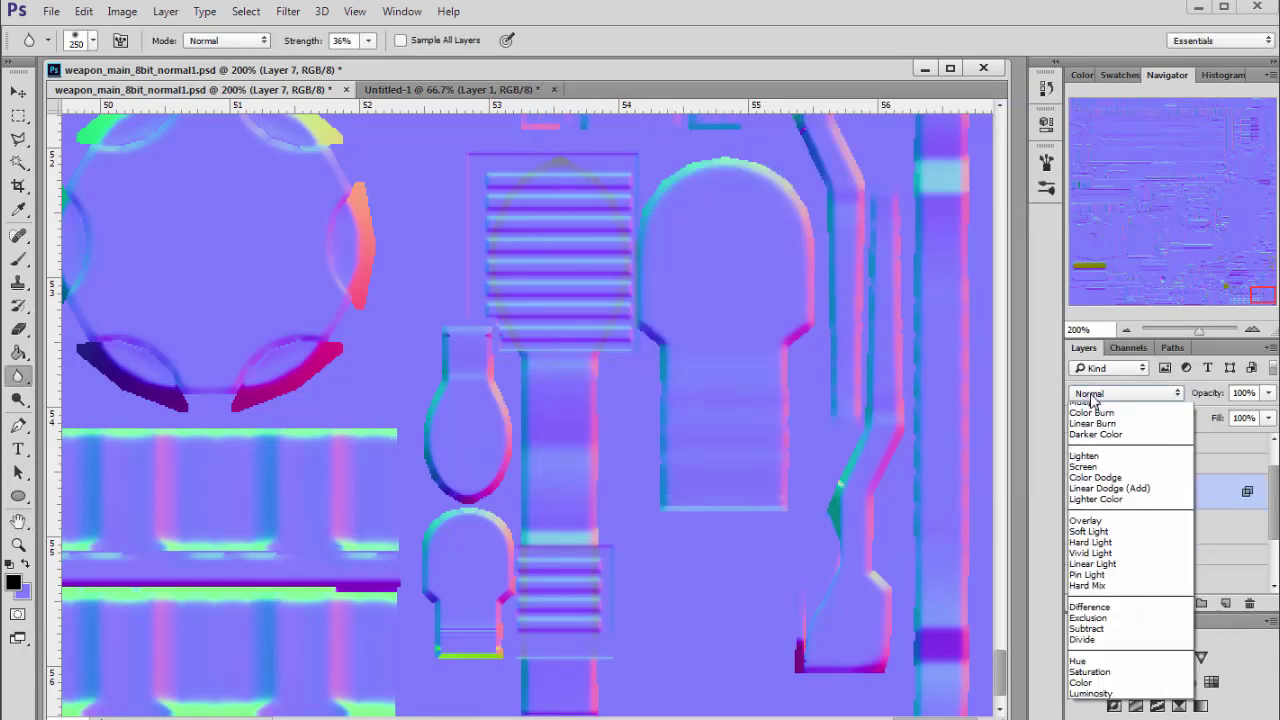
left_click(1095, 570)
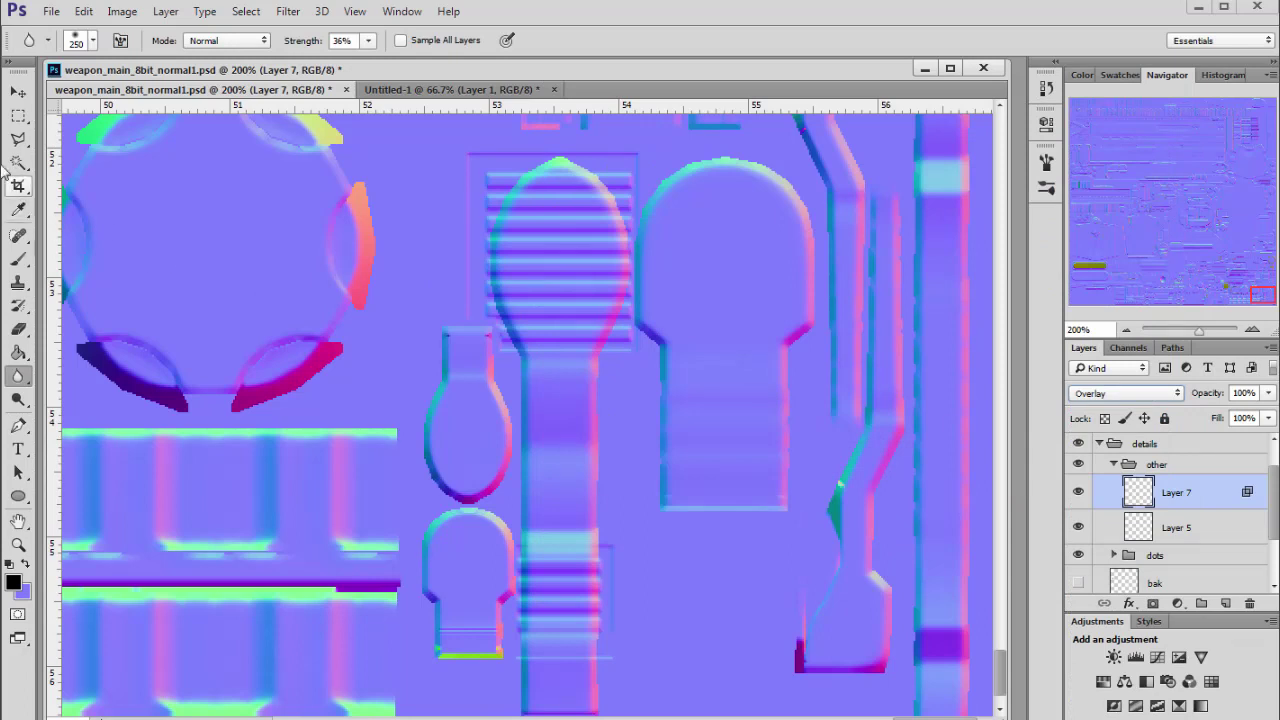
Save the normal map and return to Maya
left_click(18, 118)
key("ctrl+s")
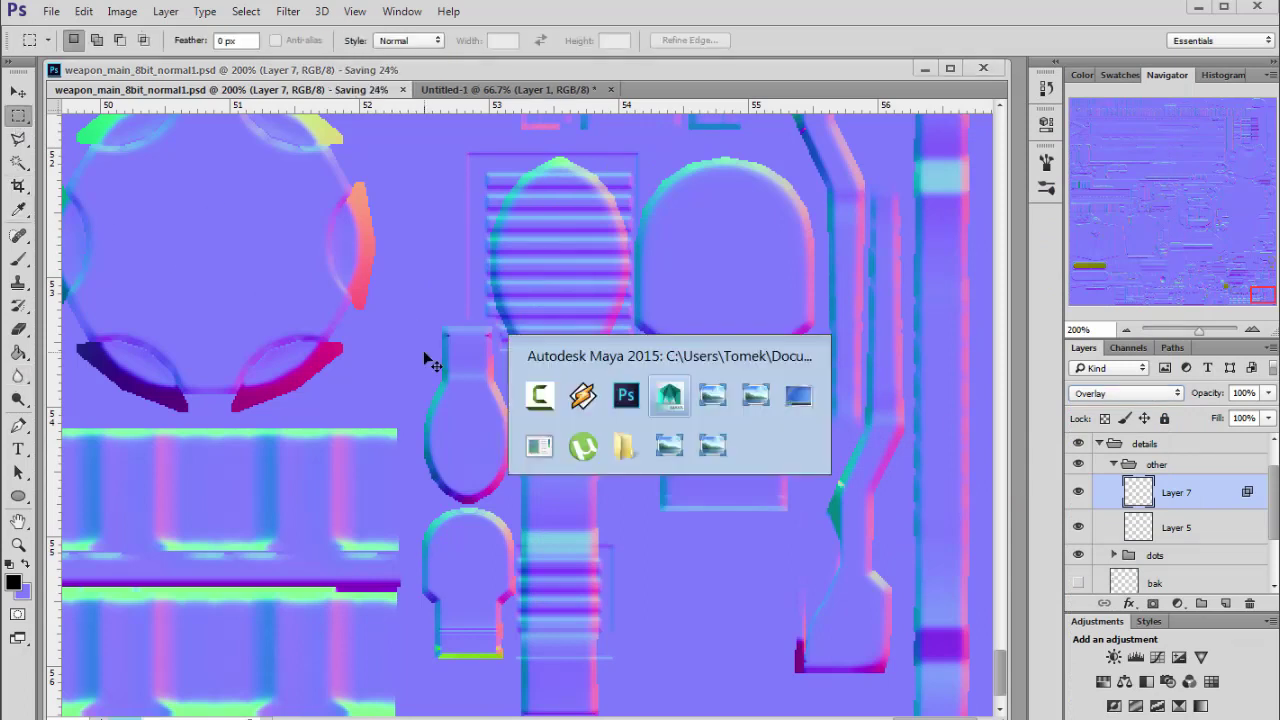
key("alt+Tab")
Reload the normal map in Maya, inspect the ribbed latch, then return to Photoshop's Eraser
left_click(1090, 680)
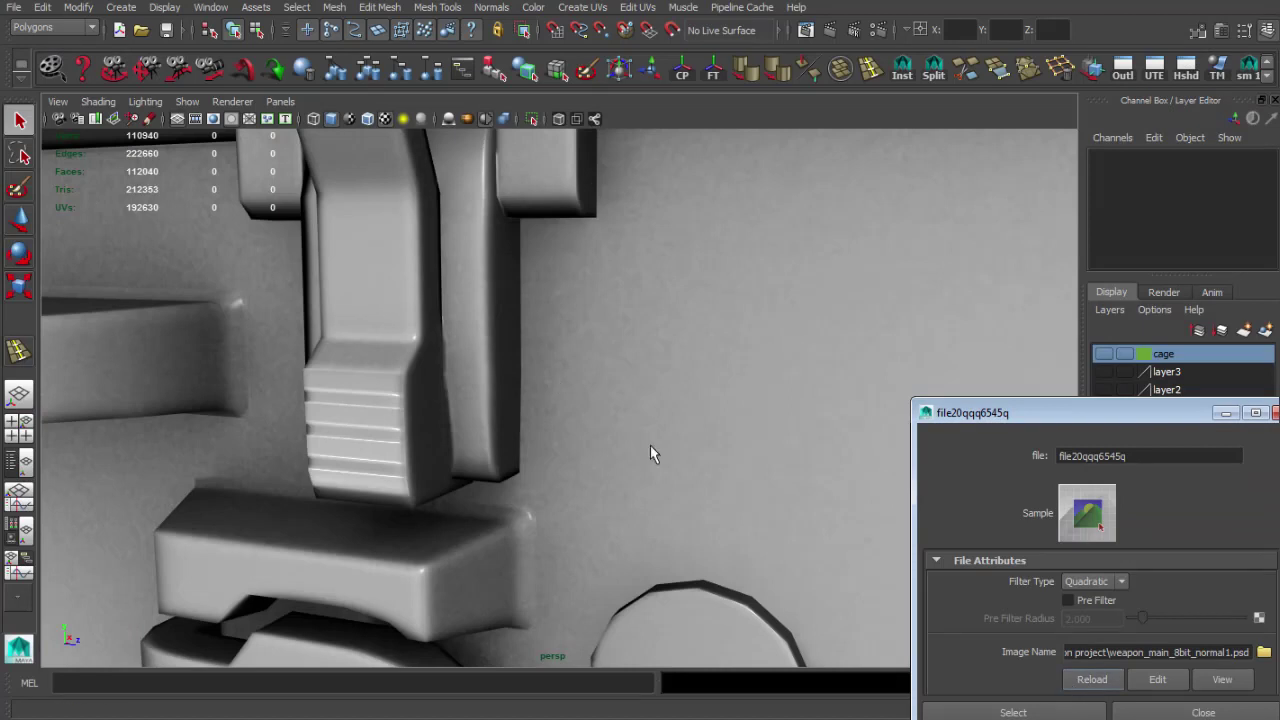
scroll(428, 428, "down", 5)
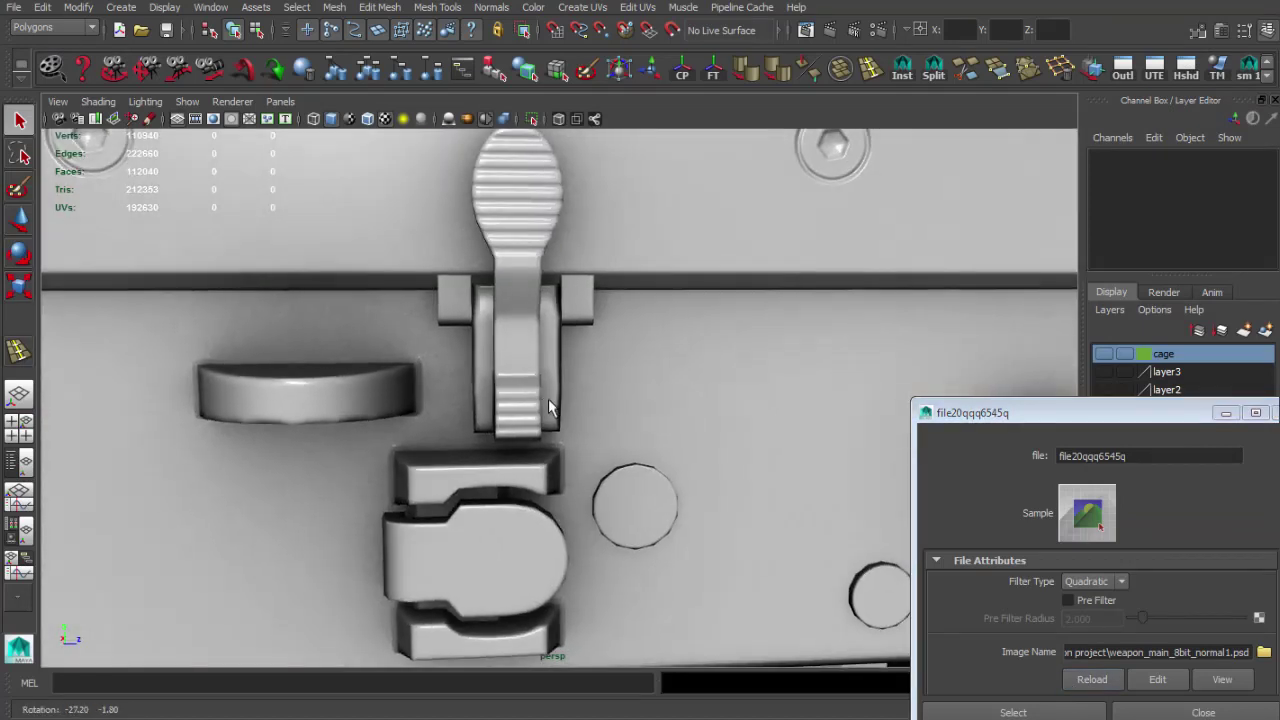
scroll(562, 471, "up", 5)
scroll(692, 507, "down", 5)
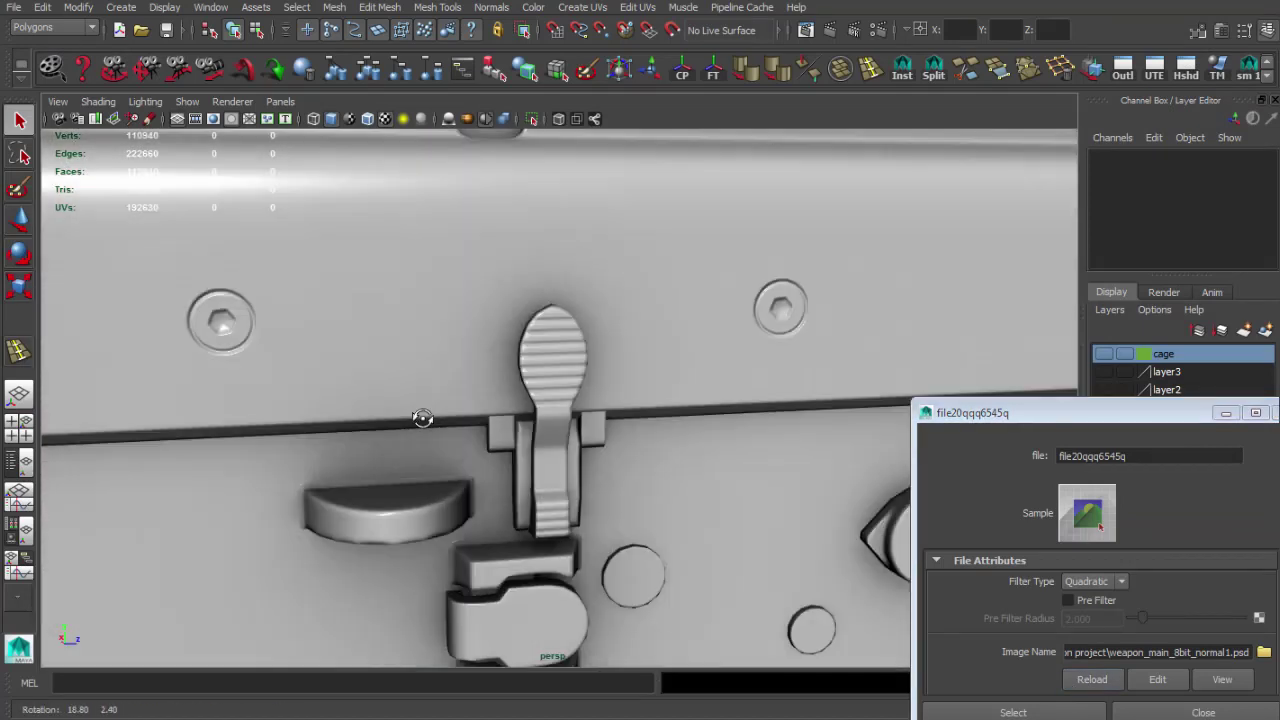
left_click_drag(423, 417, 354, 434)
scroll(443, 409, "down", 5)
scroll(371, 443, "down", 3)
scroll(723, 509, "up", 8)
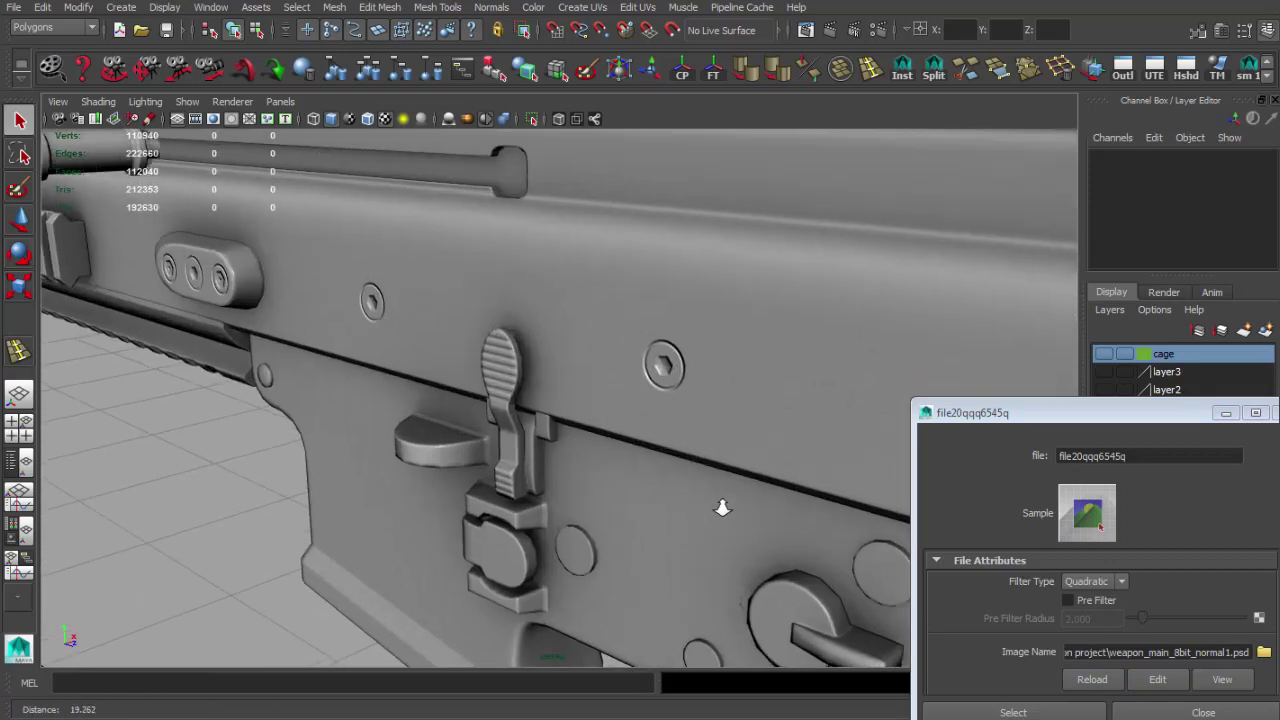
scroll(683, 440, "up", 3)
key("alt+Tab")
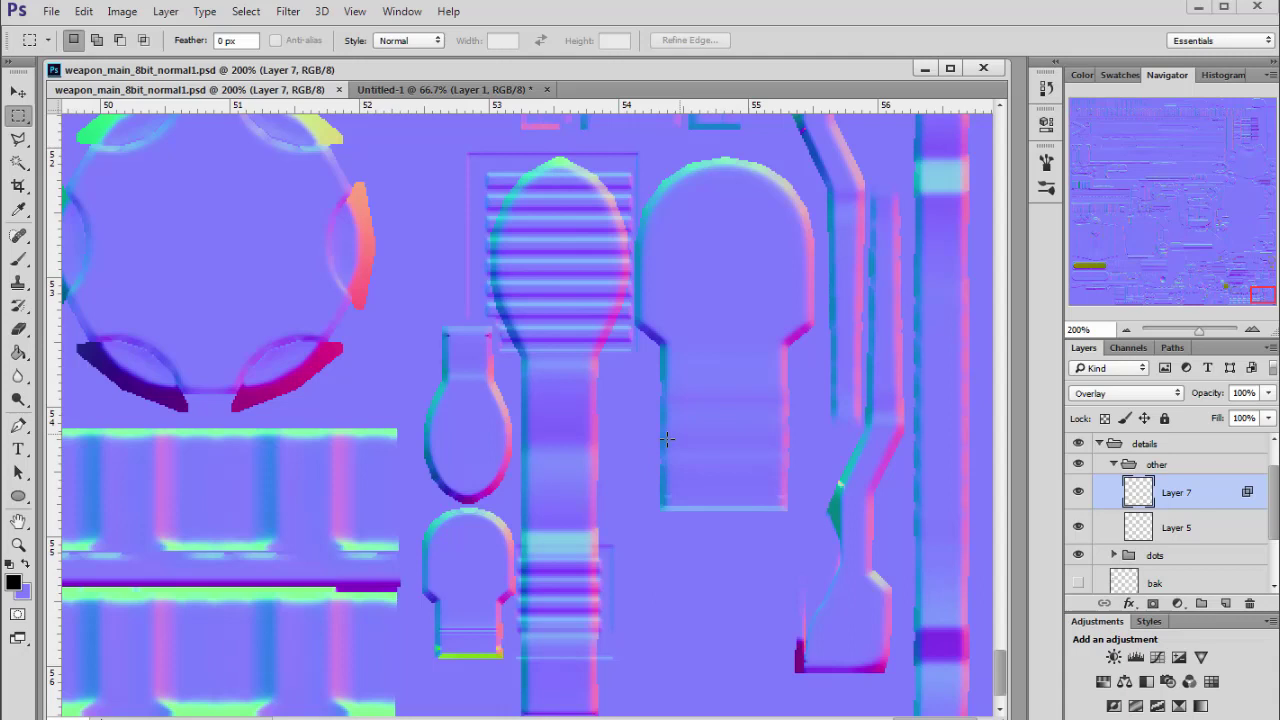
left_click(18, 328)
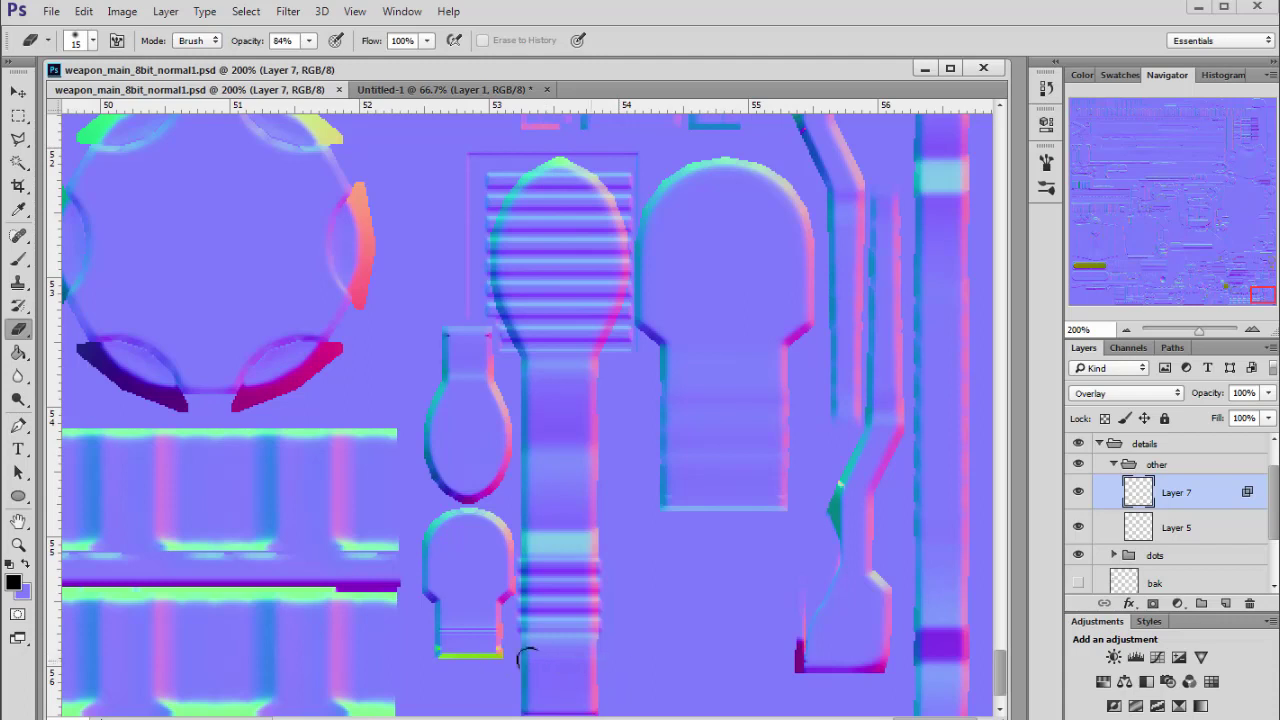
Erase the stray stripes near the bottom green bar, save, and switch back to Maya
left_click_drag(527, 658, 500, 656)
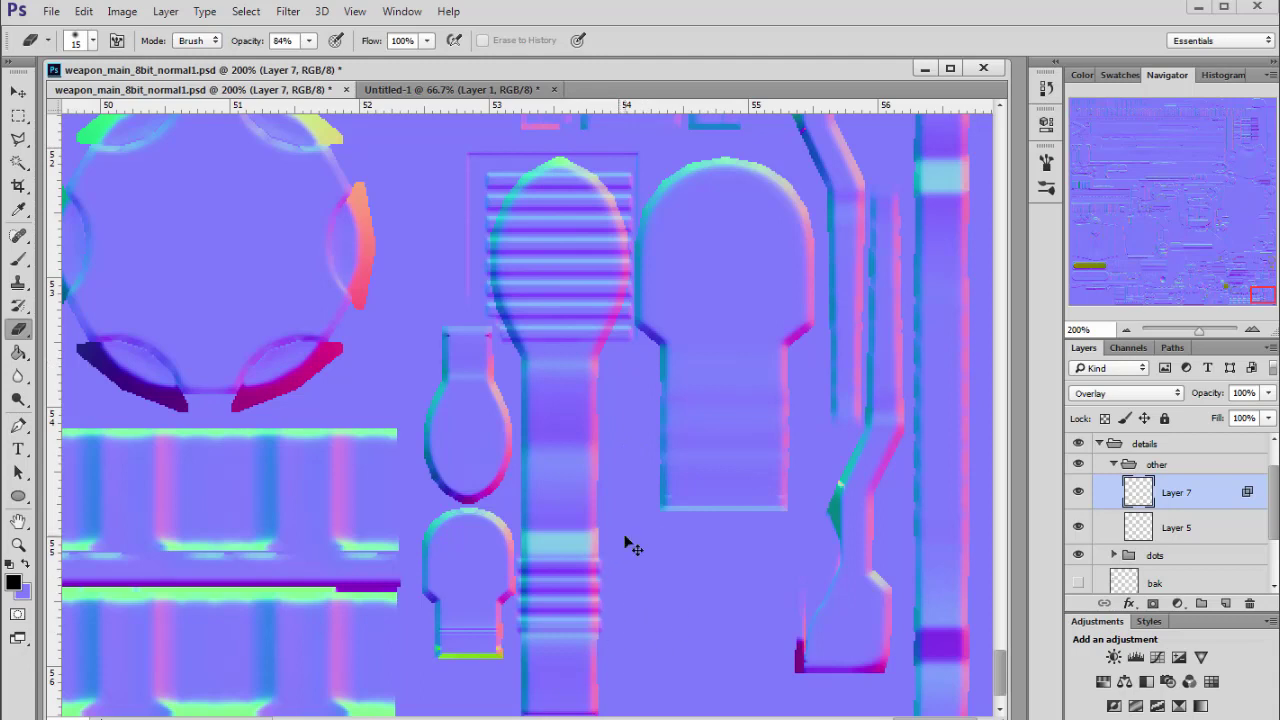
key("ctrl+s")
key("alt+Tab")
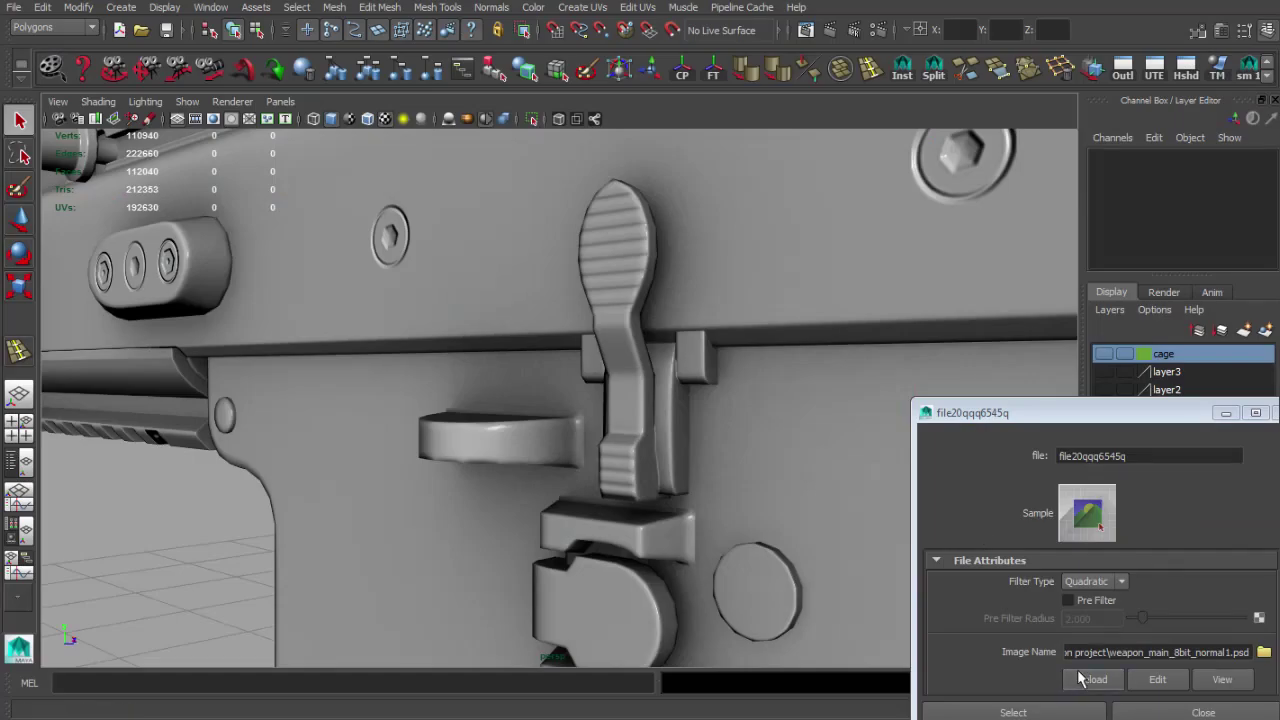
Reload the resaved normal map, view the receiver from the front, and return to Photoshop
left_click(1092, 679)
mouse_move(766, 480)
left_mouse_down()
mouse_move(743, 457)
mouse_move(543, 429)
mouse_move(651, 463)
mouse_move(543, 423)
mouse_move(541, 456)
mouse_move(606, 452)
mouse_move(679, 498)
mouse_move(626, 471)
mouse_move(487, 471)
mouse_move(500, 473)
left_mouse_up()
scroll(593, 484, "up", 5)
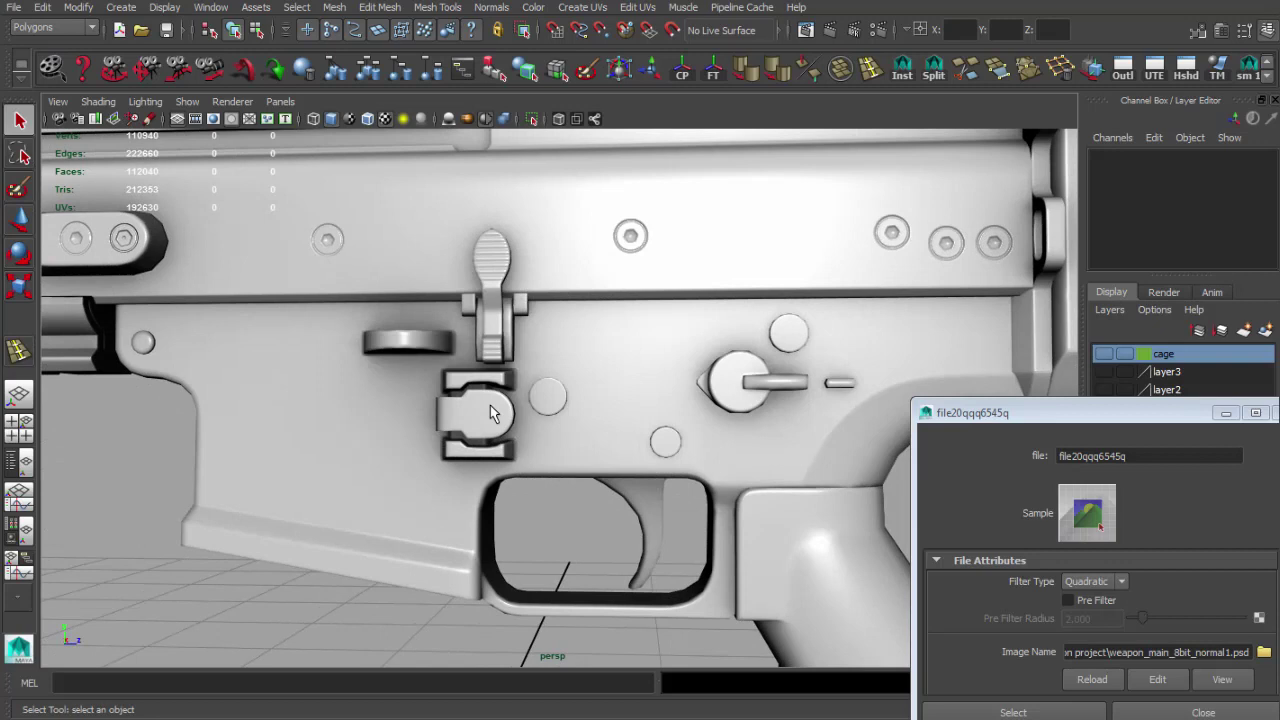
key("alt+Tab")
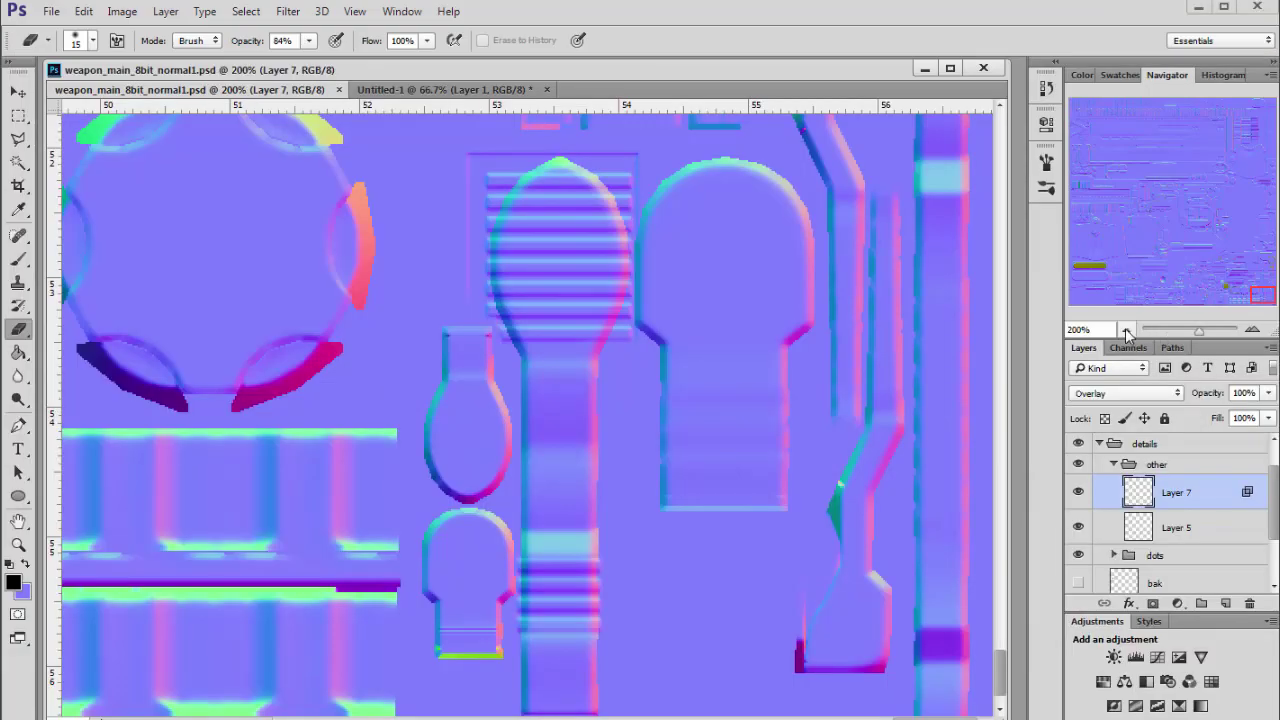
Paste the checker_small.gif checkerboard into the normal map as a new layer over the grip
left_click(1126, 330)
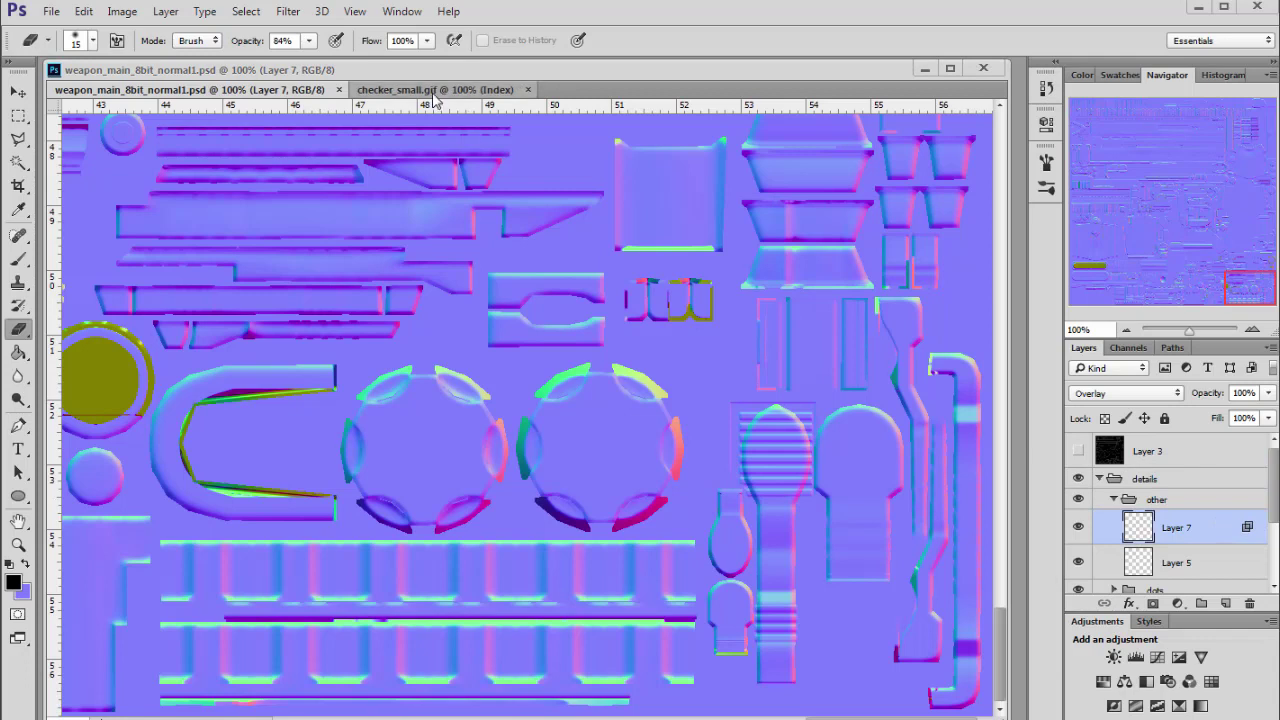
left_click(433, 89)
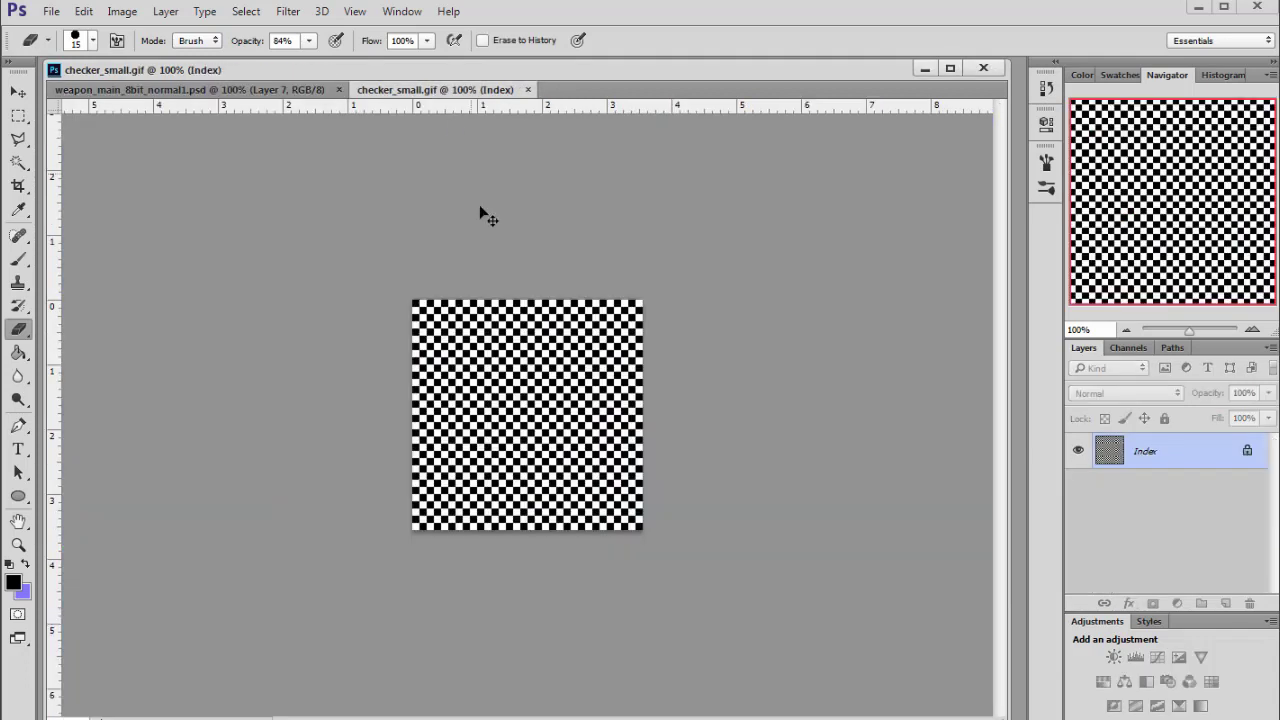
left_click(186, 90)
key("ctrl+v")
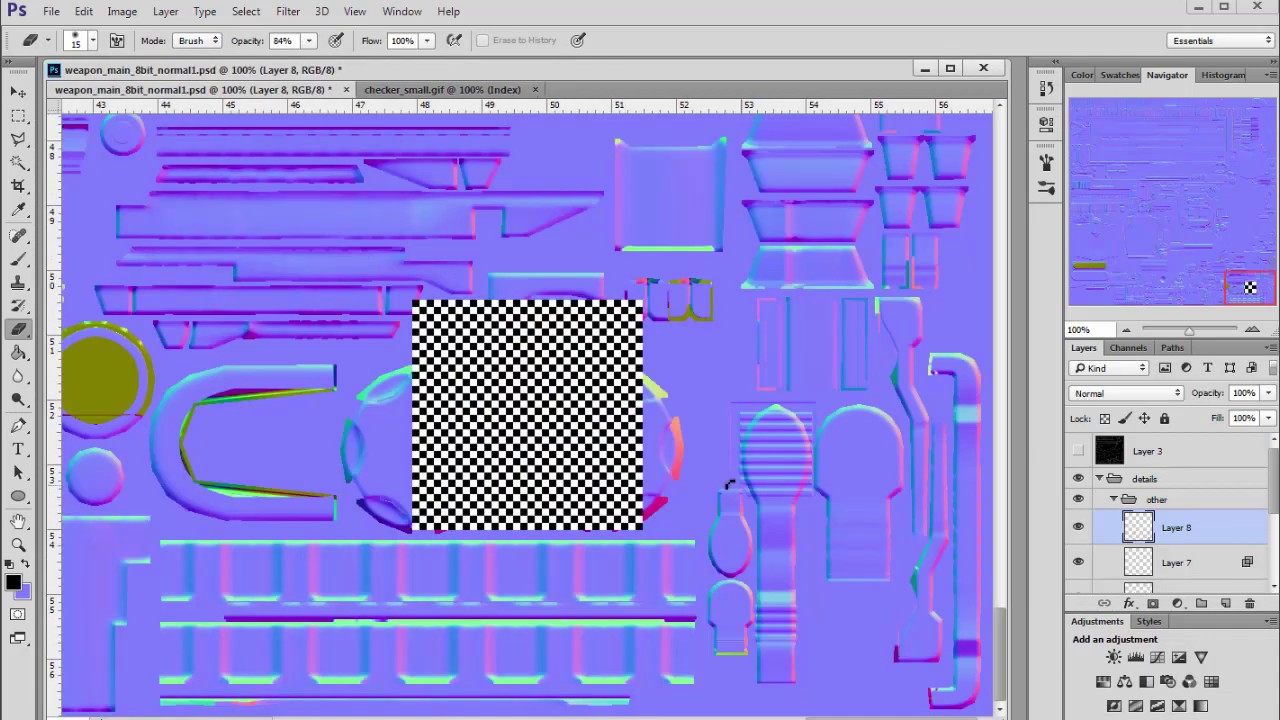
key("v")
left_click_drag(598, 412, 900, 427)
key("ctrl+t")
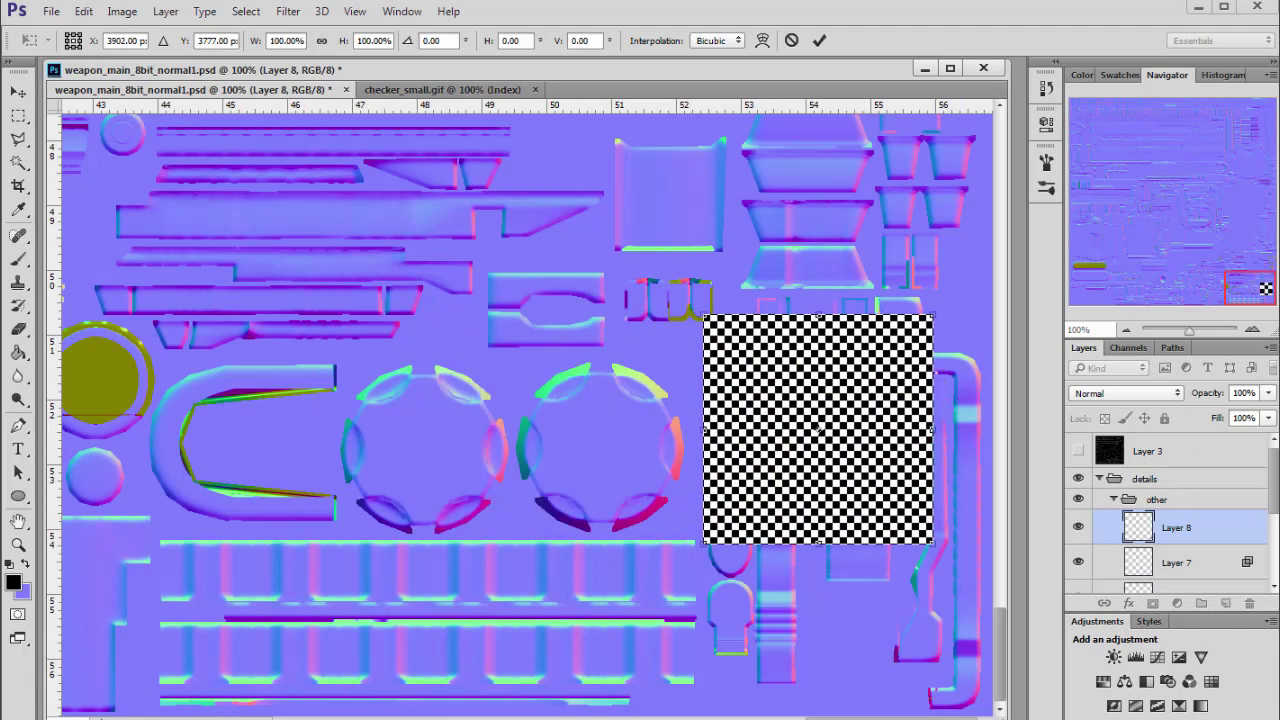
left_click(1252, 329)
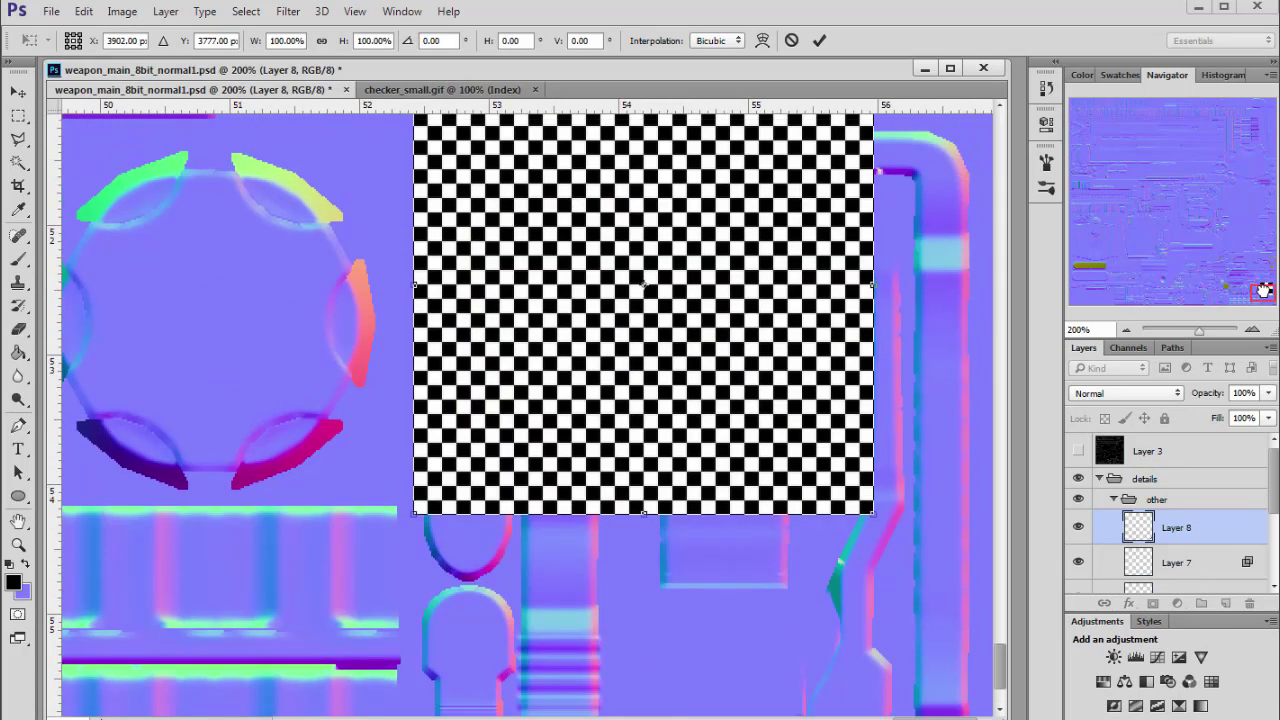
left_click_drag(1260, 290, 1260, 287)
key("Return")
Lower the checkerboard layer to 41% opacity and scale it to 70.7% over the grip piece
key("e")
left_click(1268, 393)
left_click_drag(1250, 413, 1145, 405)
key("ctrl+t")
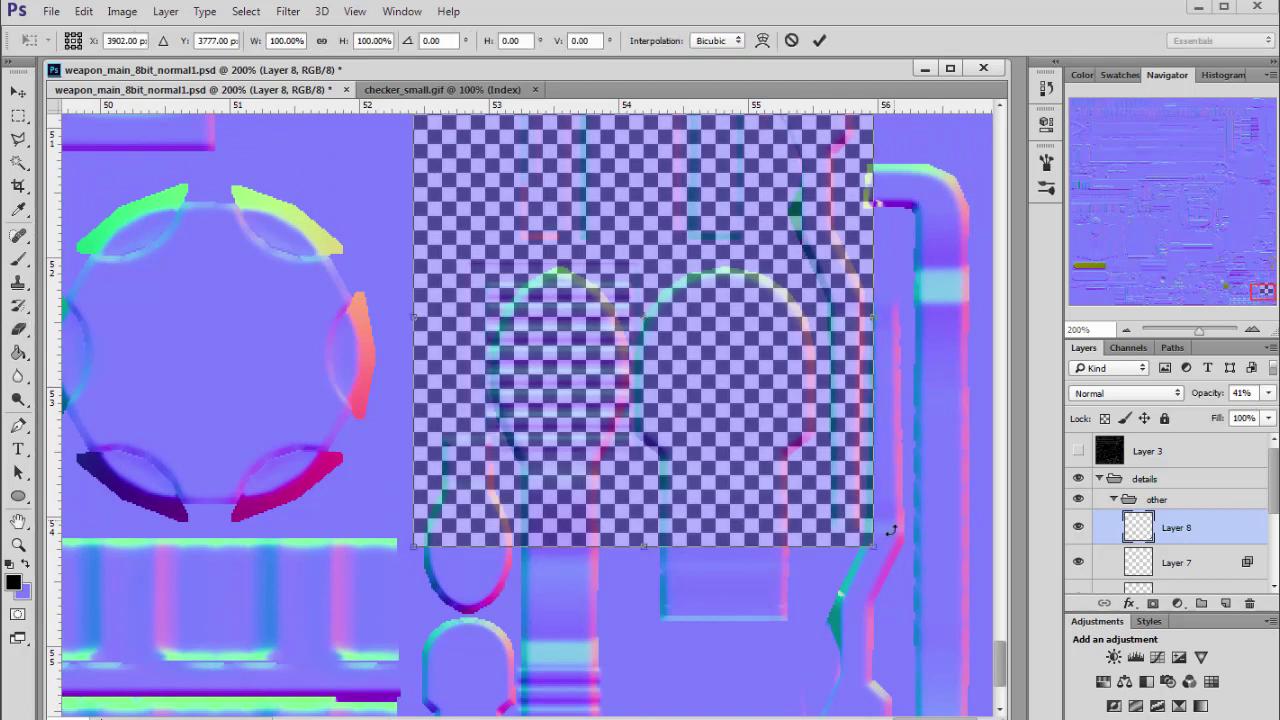
mouse_move(872, 545)
left_mouse_down()
mouse_move(749, 394)
mouse_move(766, 380)
mouse_move(851, 440)
mouse_move(860, 418)
left_mouse_up()
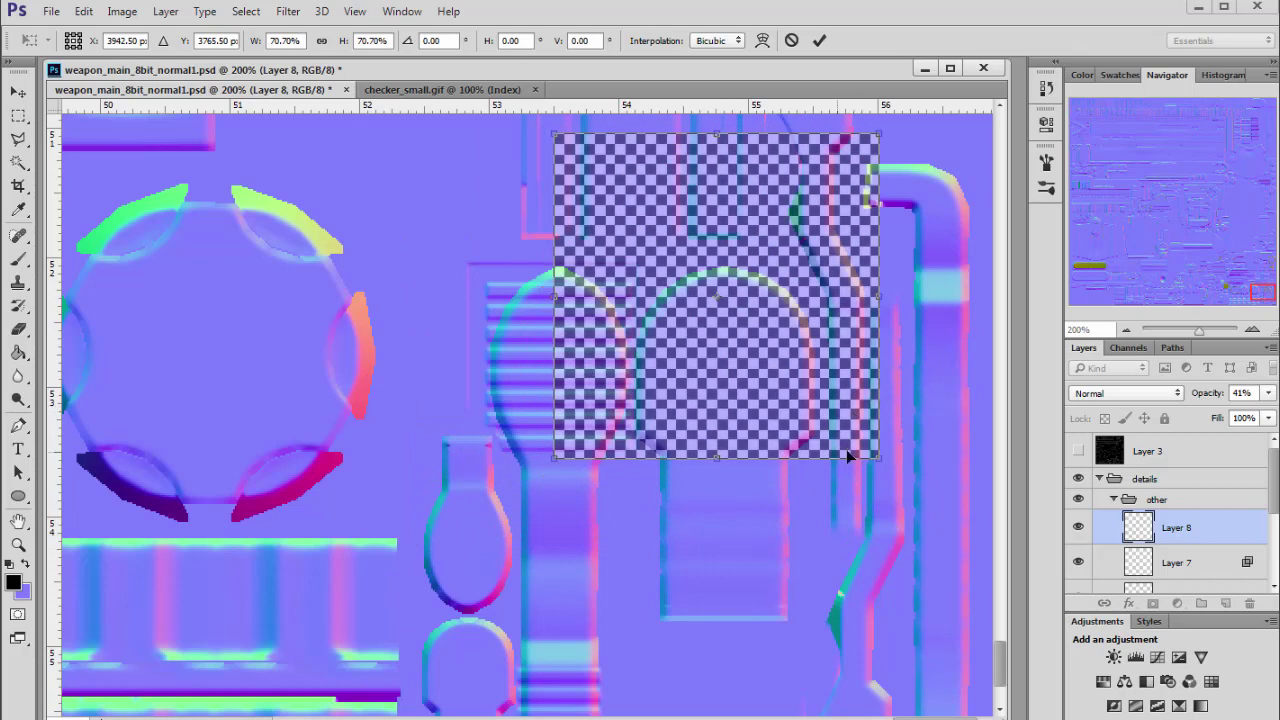
key("Return")
key("e")
Check the rifle reference photo around the latch area, then minimize it
left_click(98, 718)
left_click_drag(300, 620, 370, 647)
left_click_drag(370, 478, 554, 354)
scroll(423, 470, "up", 5)
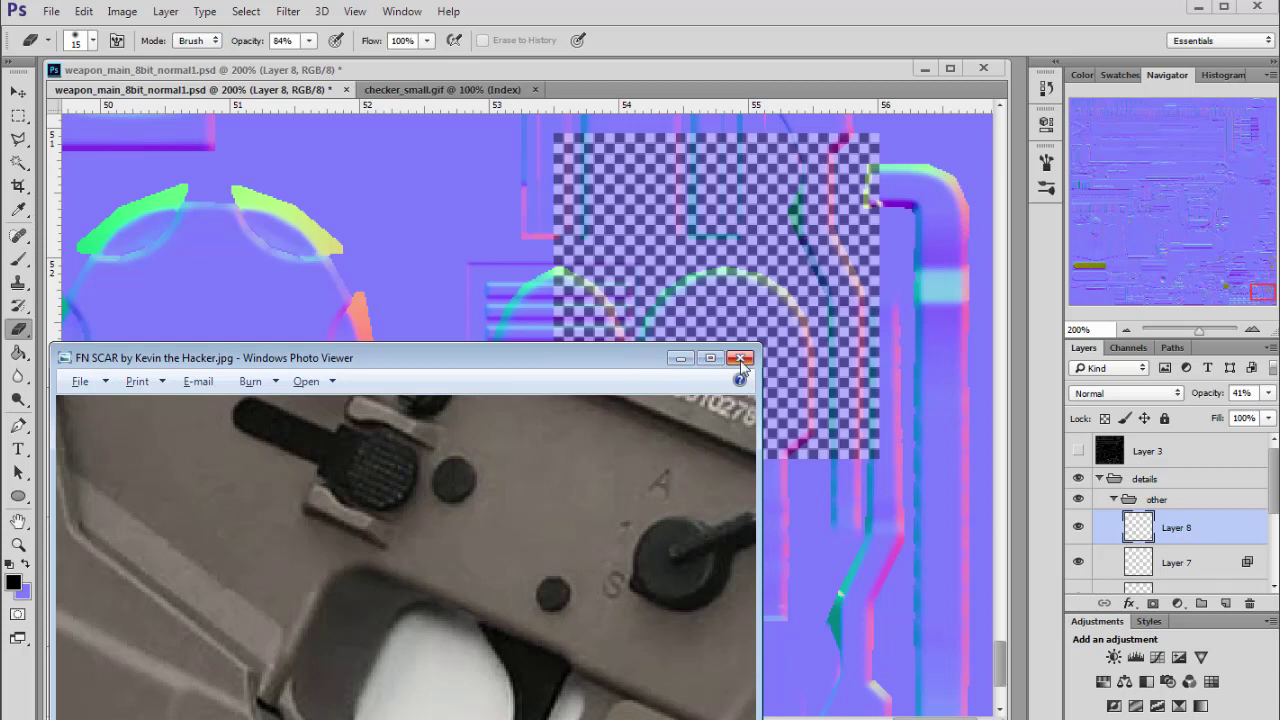
left_click(680, 358)
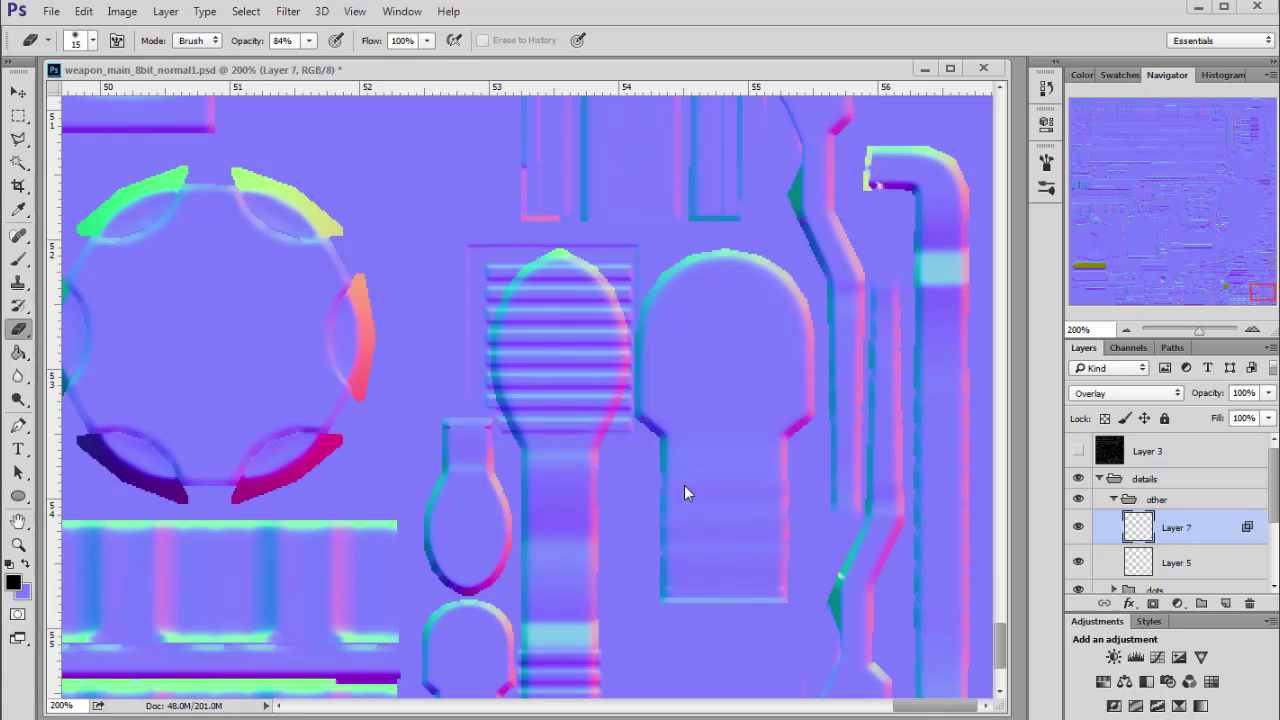
Fill a small square selection white (ffffff) on a new Layer 8 inside the rounded shape
key("ctrl+z")
key("ctrl+z")
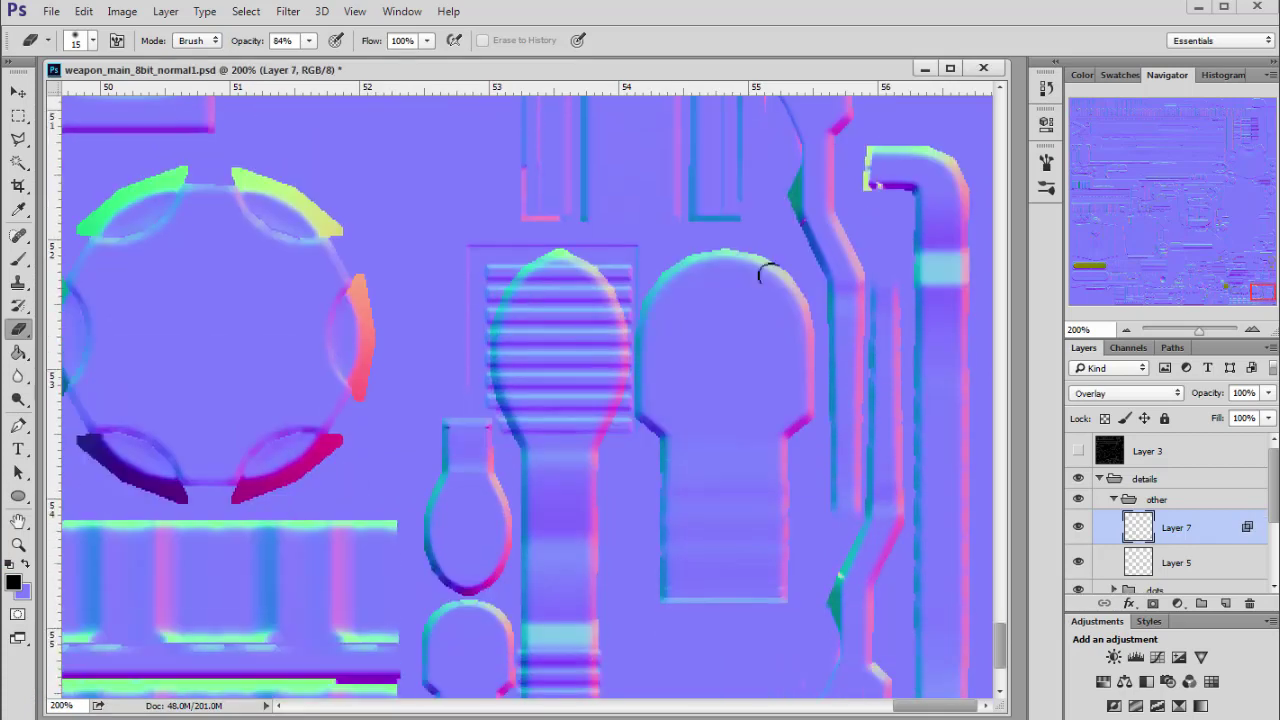
key("m")
left_click_drag(668, 342, 676, 352)
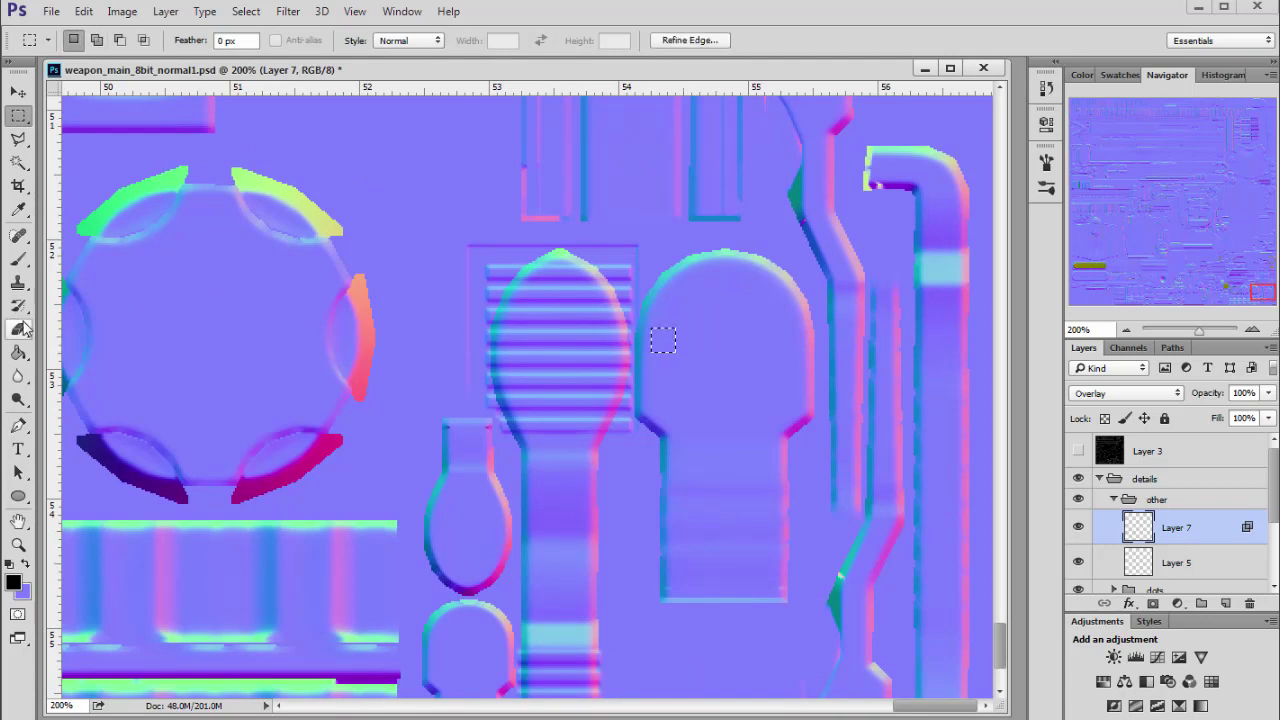
left_click(20, 354)
left_click(16, 584)
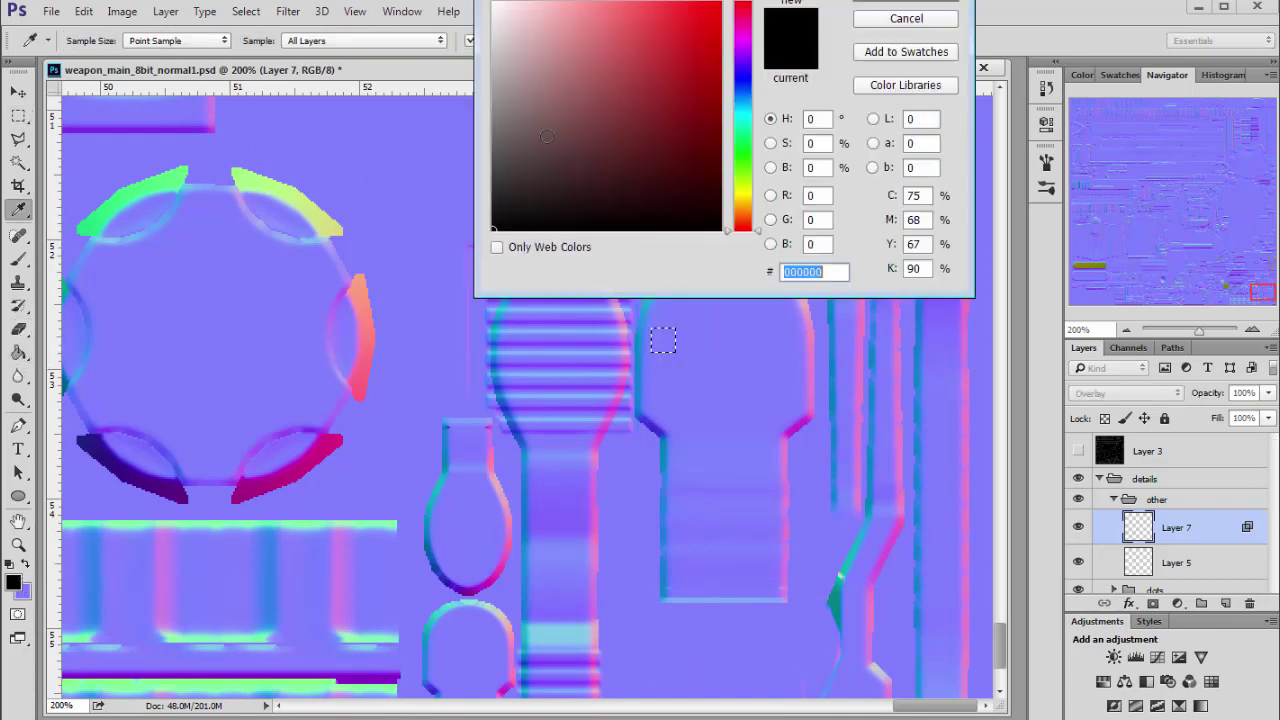
type("ffffff")
key("Return")
left_click(668, 342)
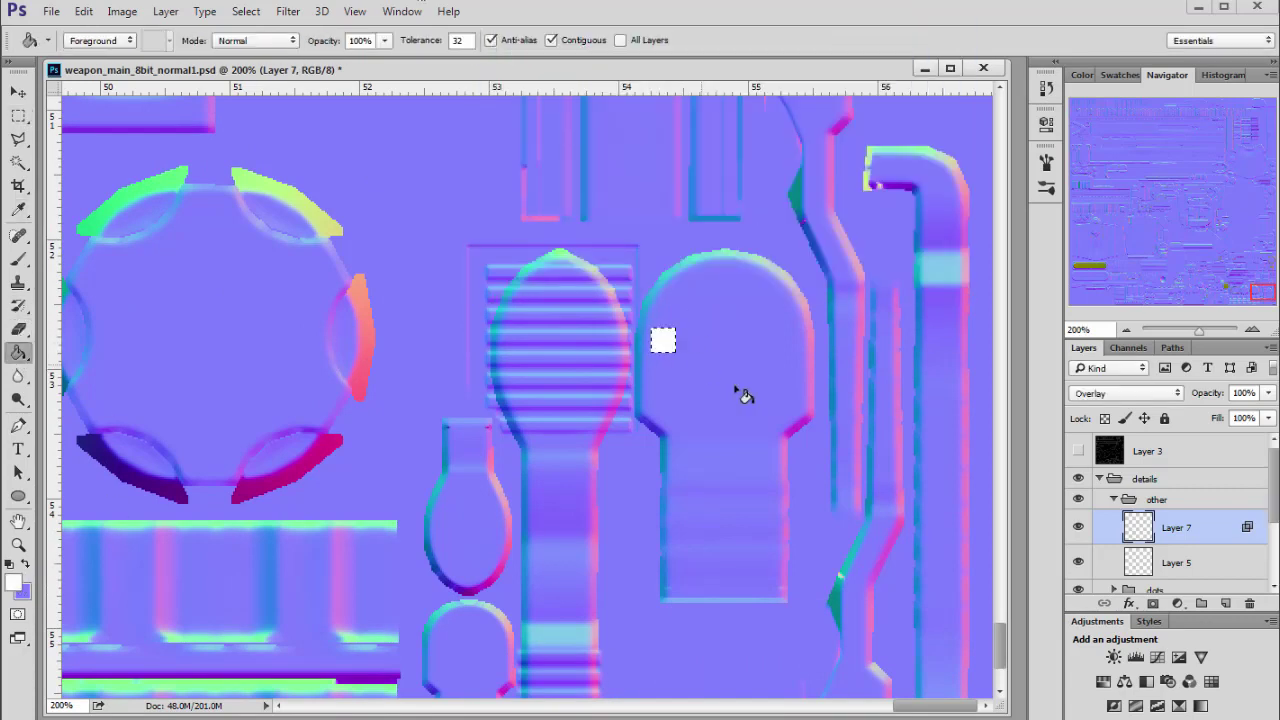
left_click(1080, 530)
key("ctrl+z")
left_click(1225, 603)
left_click(668, 342)
left_click(20, 117)
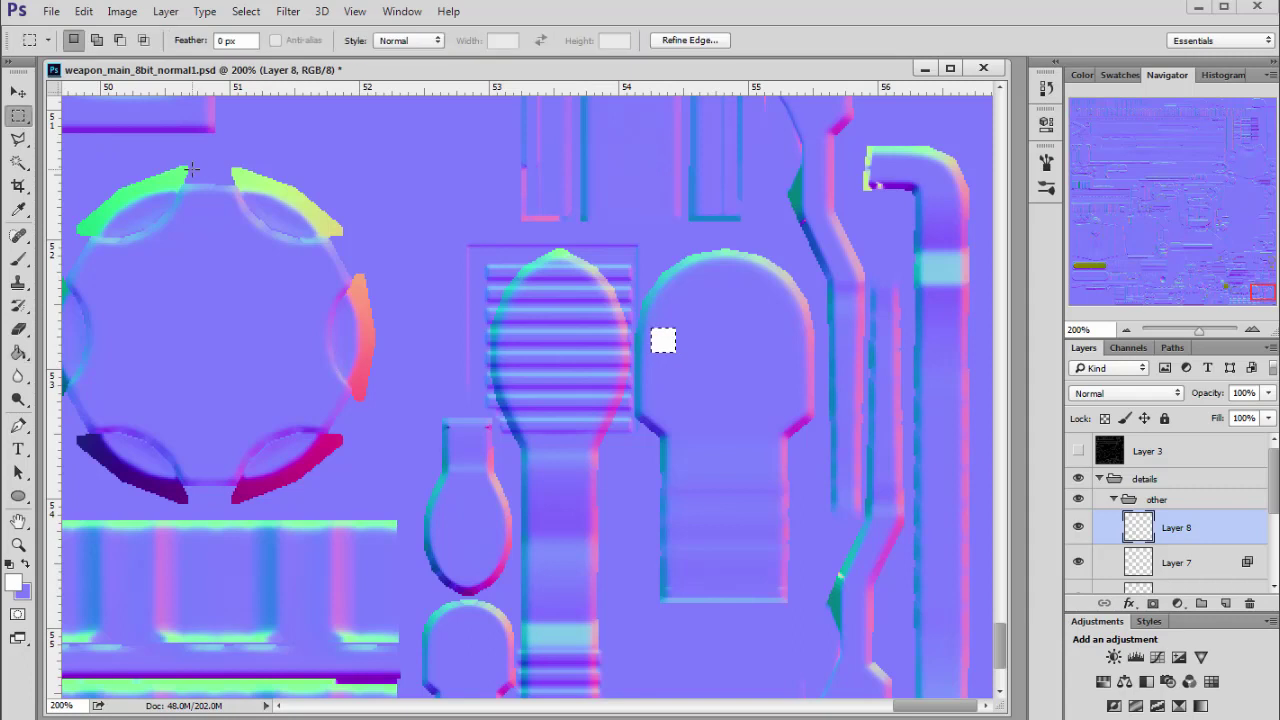
left_click(330, 248)
Duplicate the white square beside itself with an even gap, merge, and copy the pair rightward
key("ctrl+j")
key("v")
left_click_drag(660, 294, 684, 294)
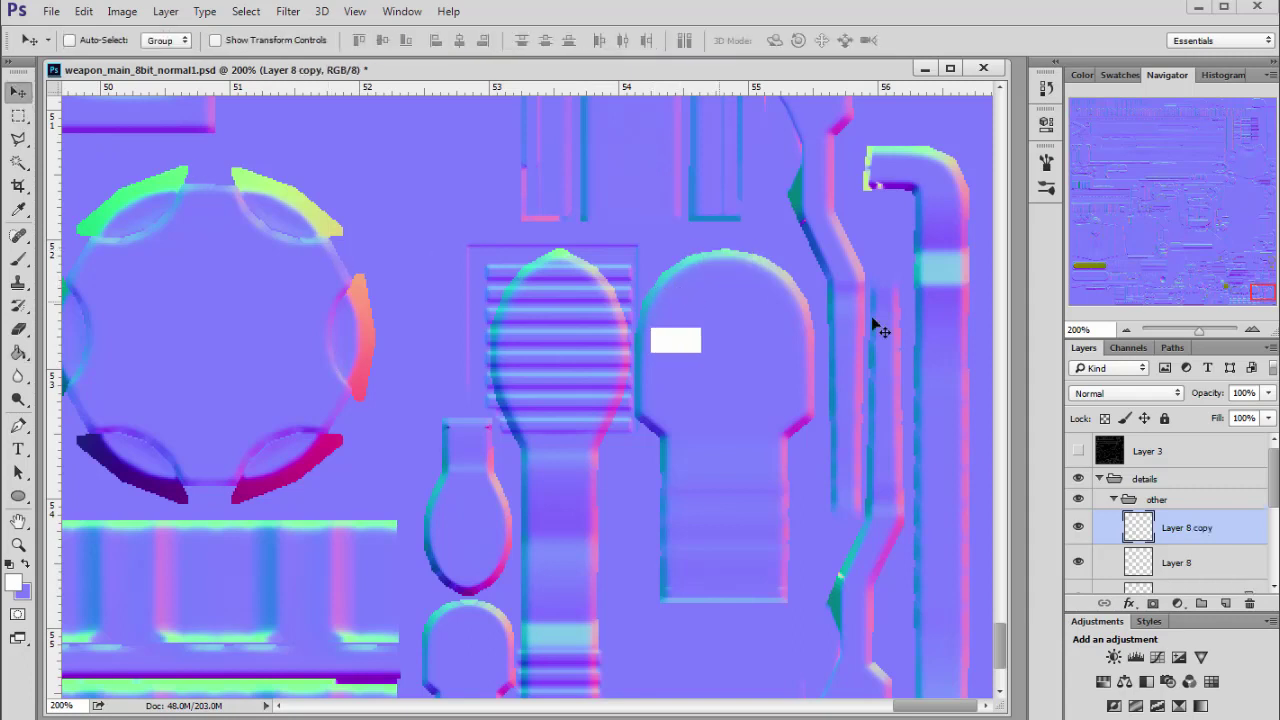
left_click(1252, 330)
left_click(1252, 330)
left_click_drag(1260, 293, 1265, 295)
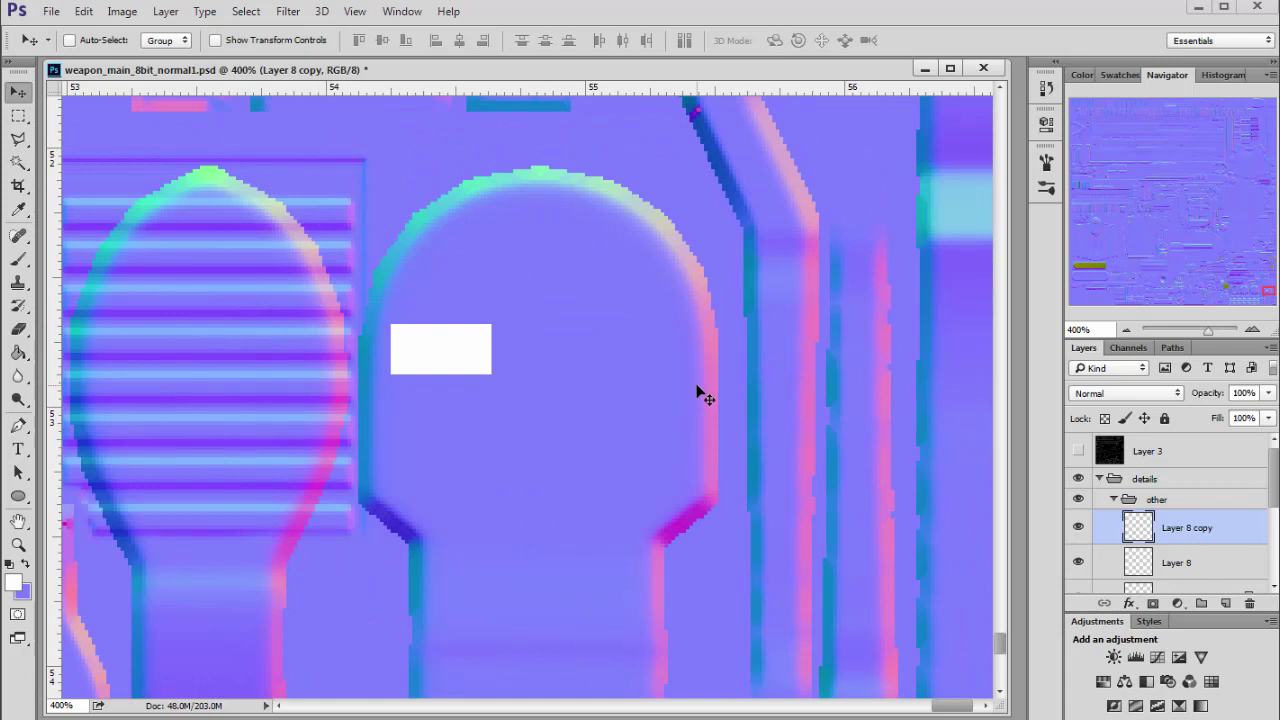
key("Right")
key("Right")
key("Right")
key("Right")
key("Right")
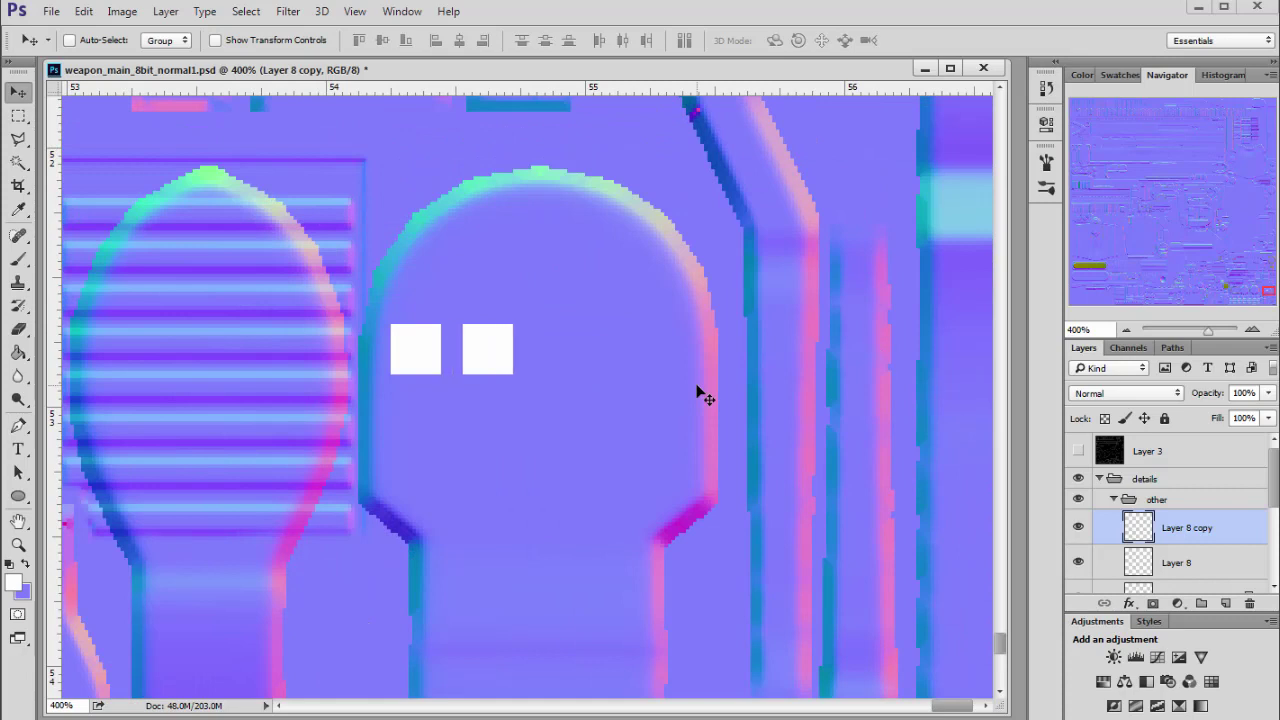
key("Left")
key("Left")
key("ctrl+e")
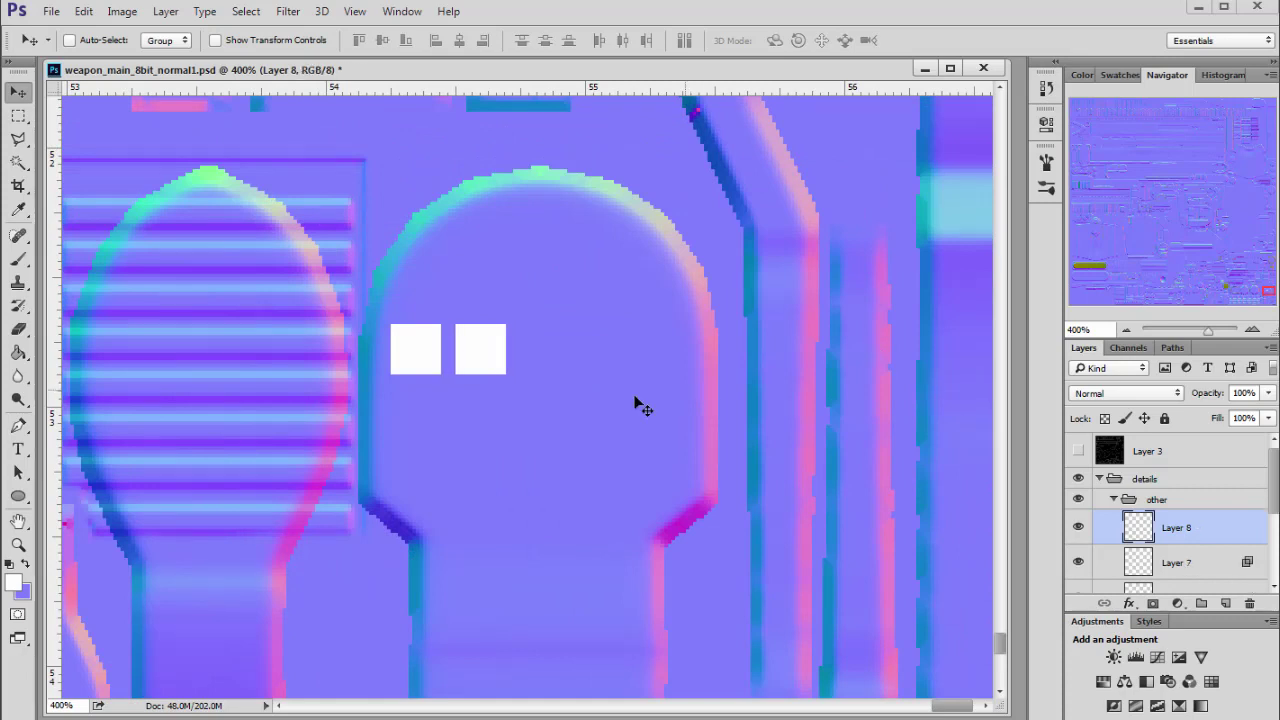
left_click_drag(437, 352, 685, 333, "alt")
Merge the square copies into Layer 8 and repeat the rows downward into a roughly 16×16 grid
key("ctrl+e")
left_click(1126, 330)
left_click(1126, 330)
key("ctrl+e")
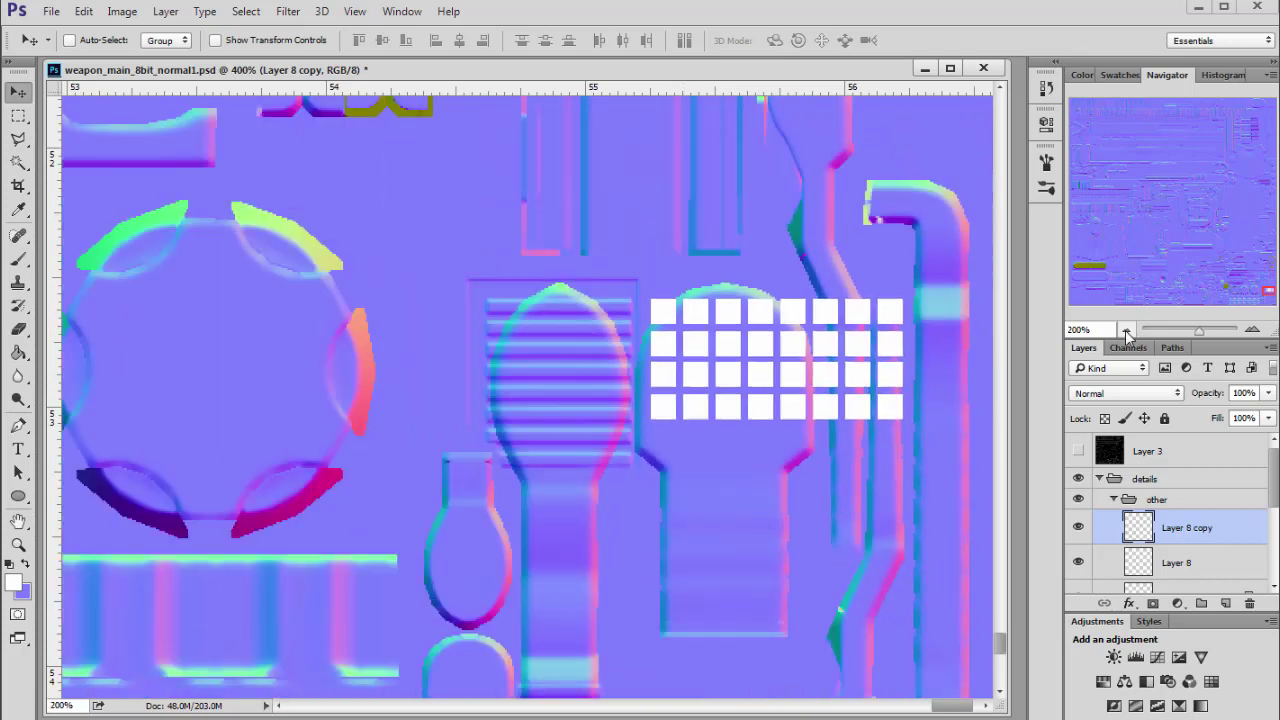
left_click_drag(765, 330, 520, 410, "alt")
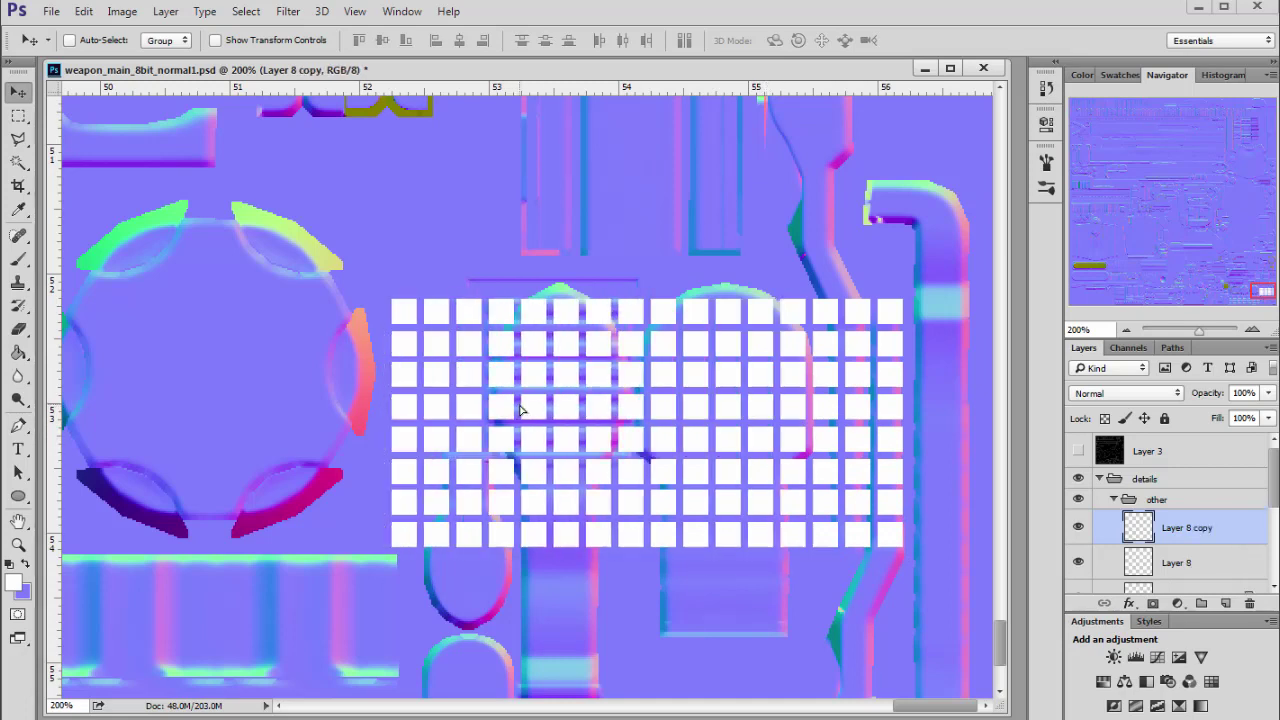
left_click_drag(597, 521, 597, 272, "alt+shift")
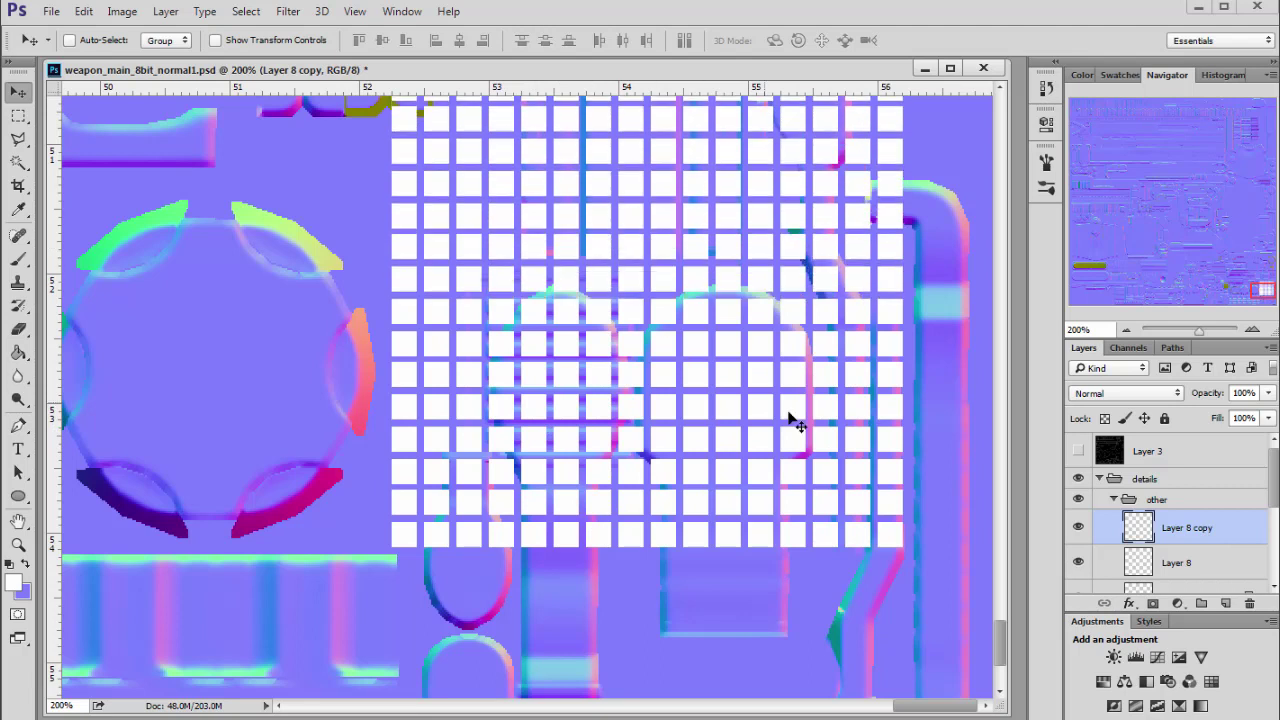
key("ctrl+z")
Scale the Layer 8 square grid to about 46%, center it over the rounded grip, nudge one pixel left
scroll(703, 372, "up", 4)
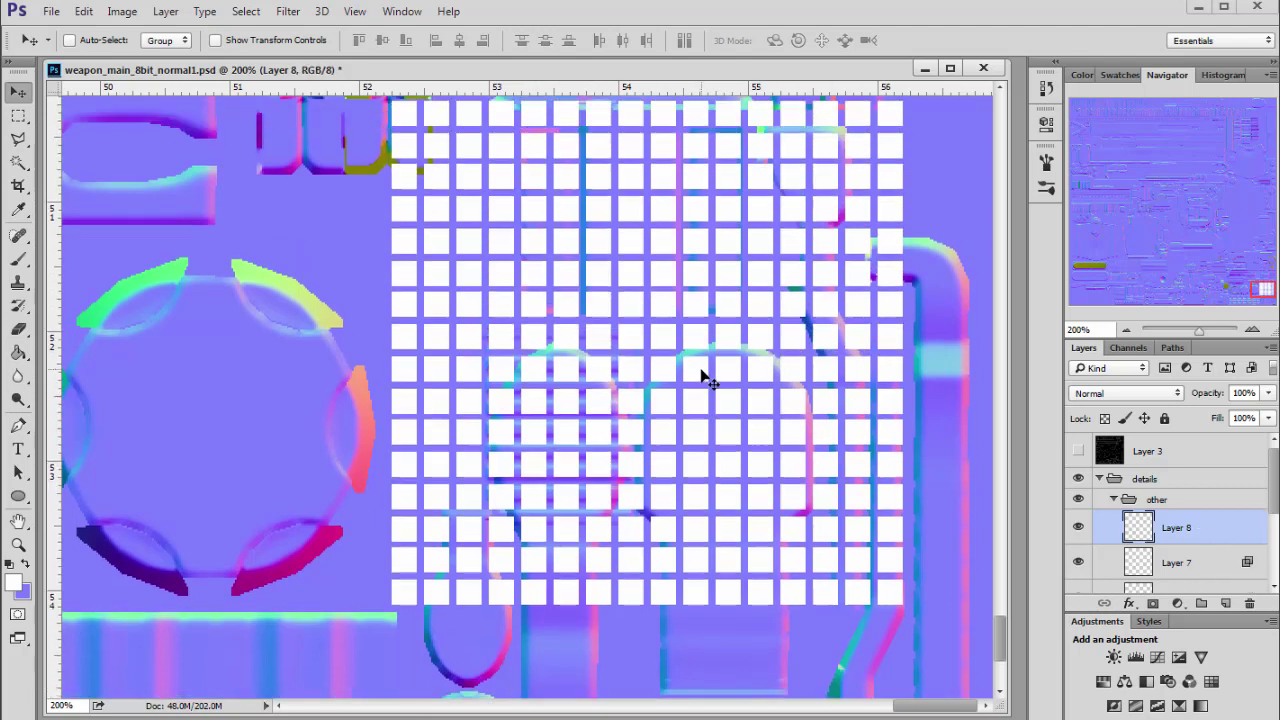
scroll(875, 451, "down", 1)
key("ctrl+t")
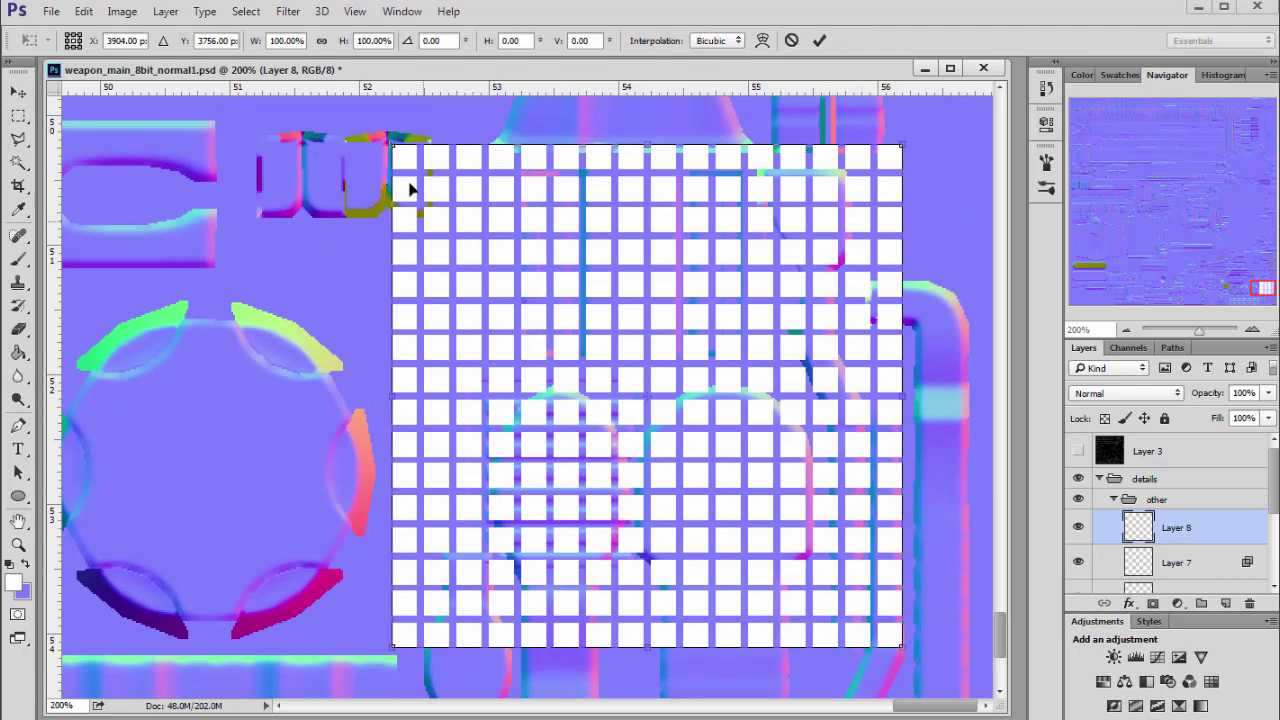
left_click_drag(395, 145, 666, 409)
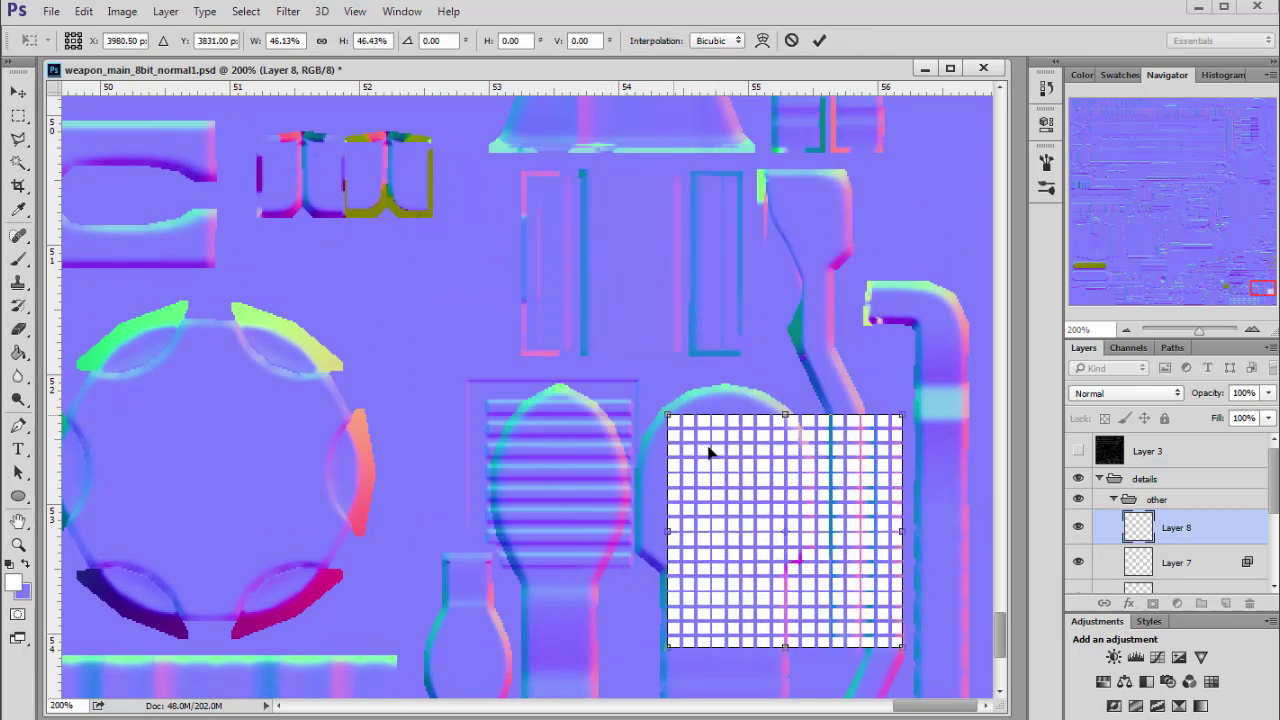
left_click_drag(709, 451, 729, 423)
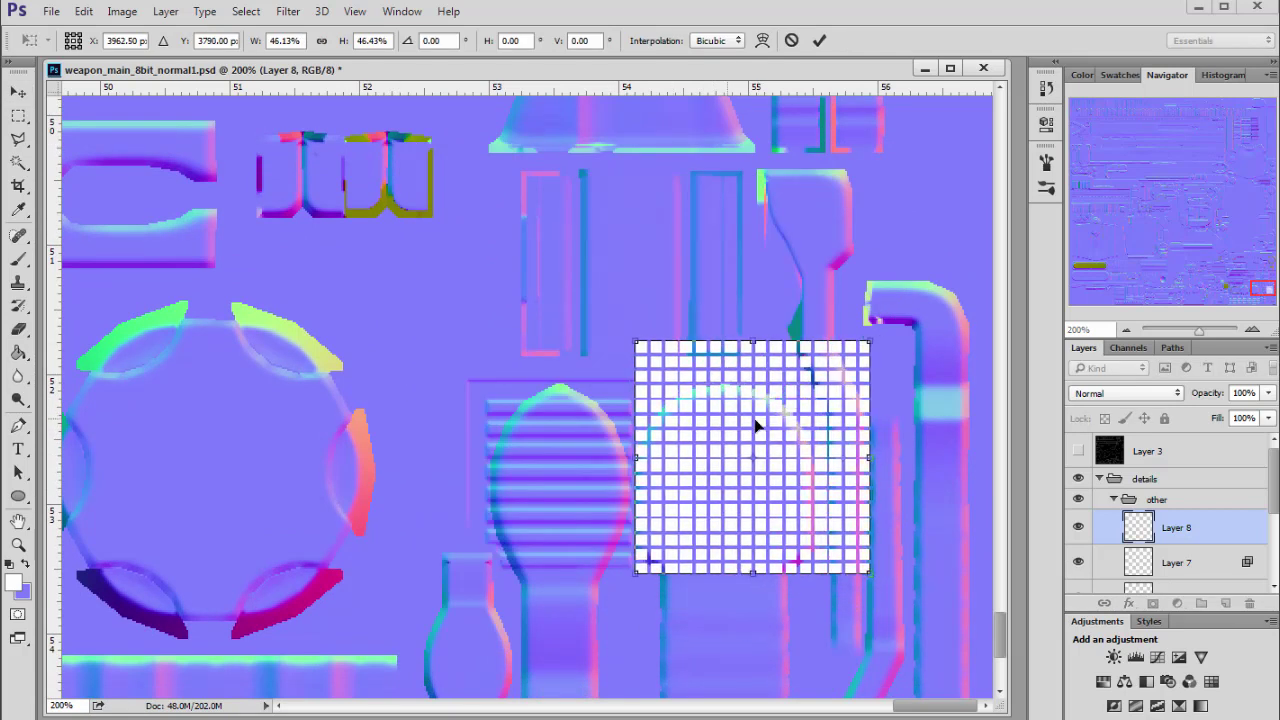
left_click_drag(812, 395, 819, 398)
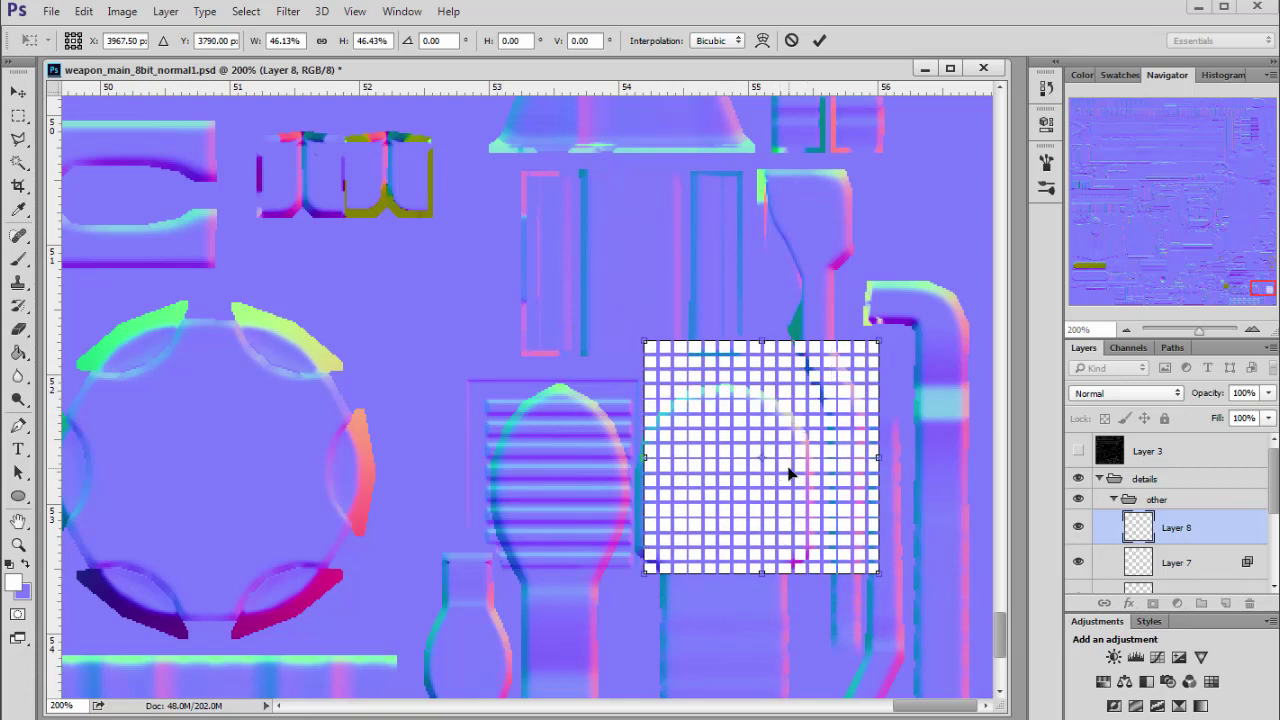
key("Return")
key("Left")
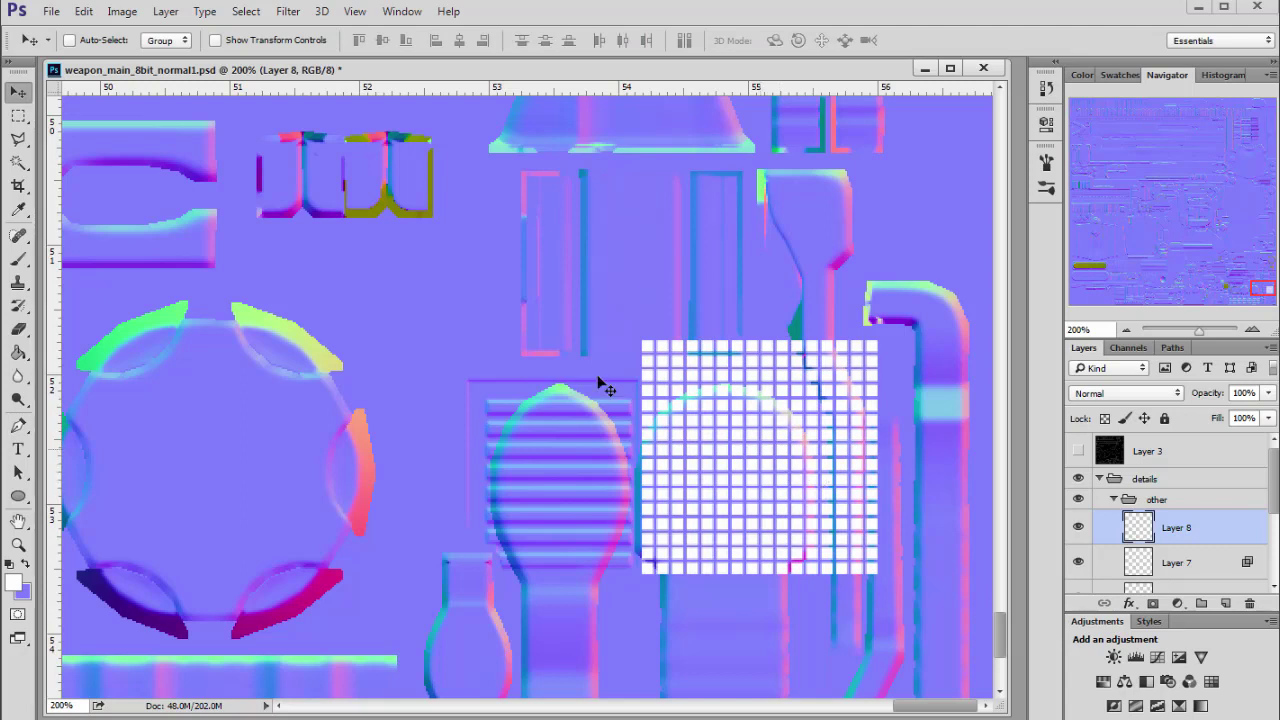
left_click(18, 115)
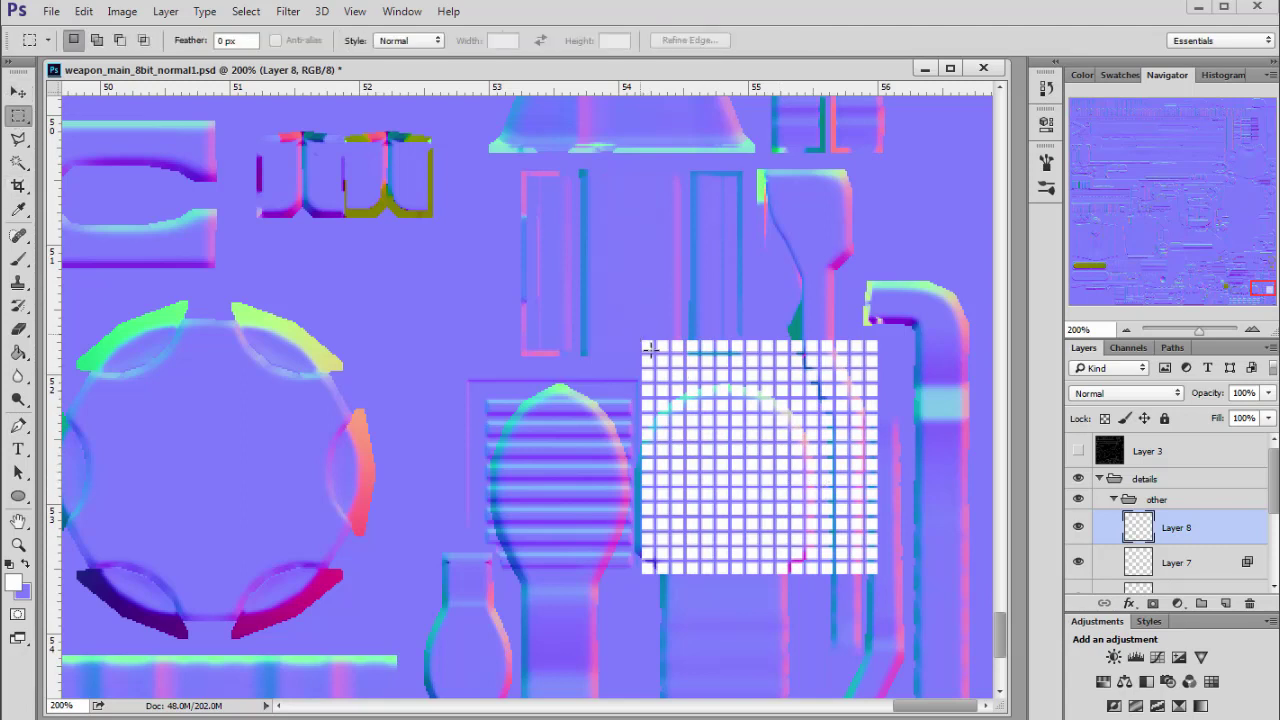
Add a black-filled Layer 9 under the Layer 8 grid and hide it
mouse_move(641, 335)
left_mouse_down()
mouse_move(915, 560)
mouse_move(920, 604)
left_mouse_up()
left_click(18, 352)
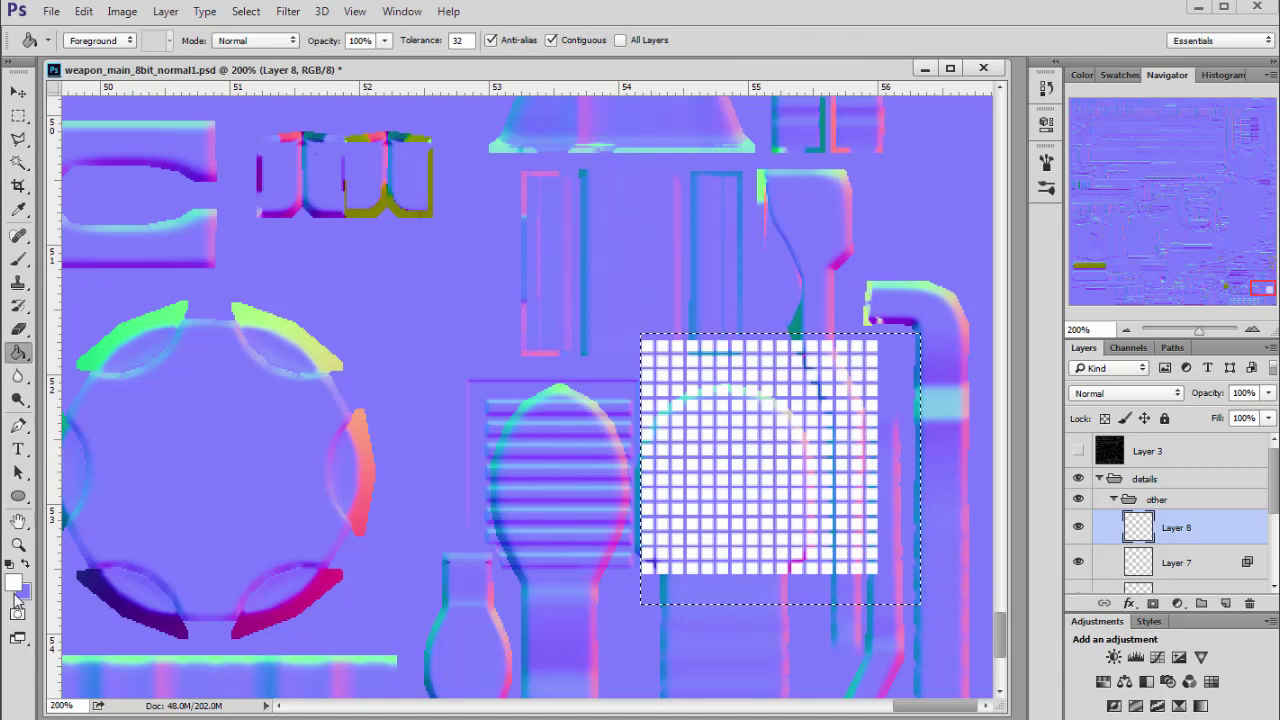
left_click(13, 583)
type("000000")
key("Return")
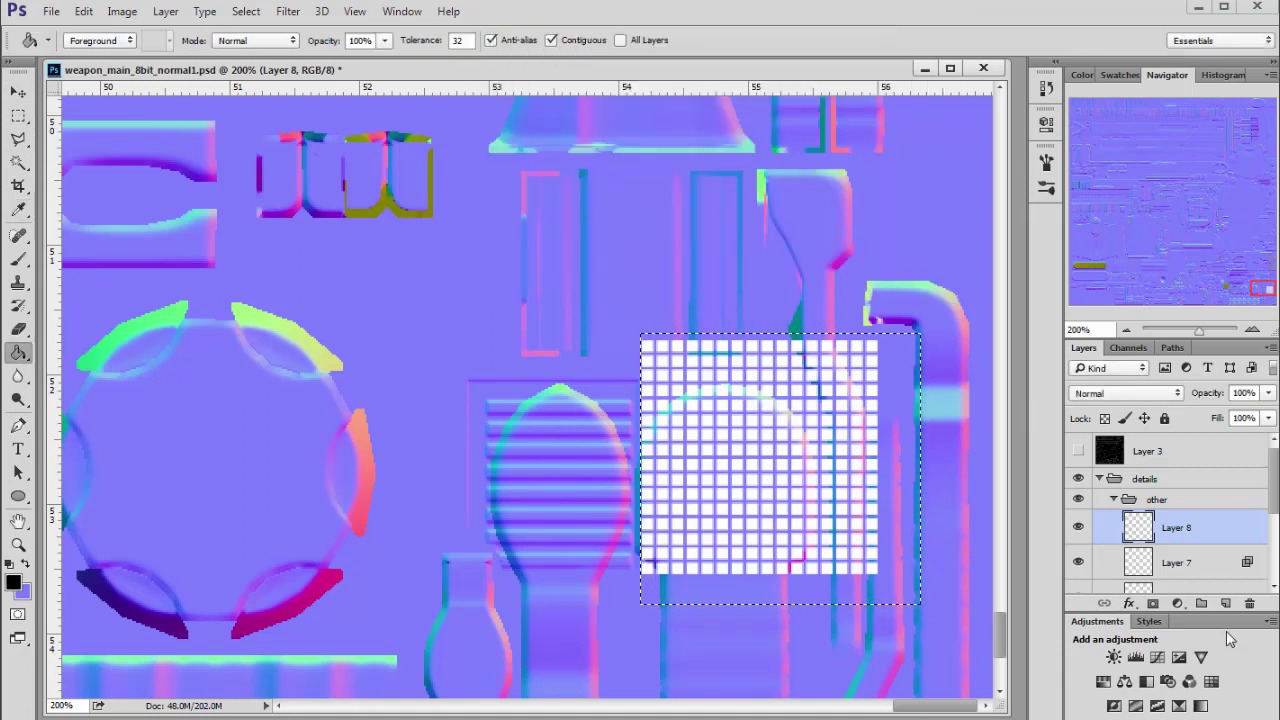
left_click(1225, 603)
left_click(855, 495)
left_click_drag(1168, 527, 1168, 578)
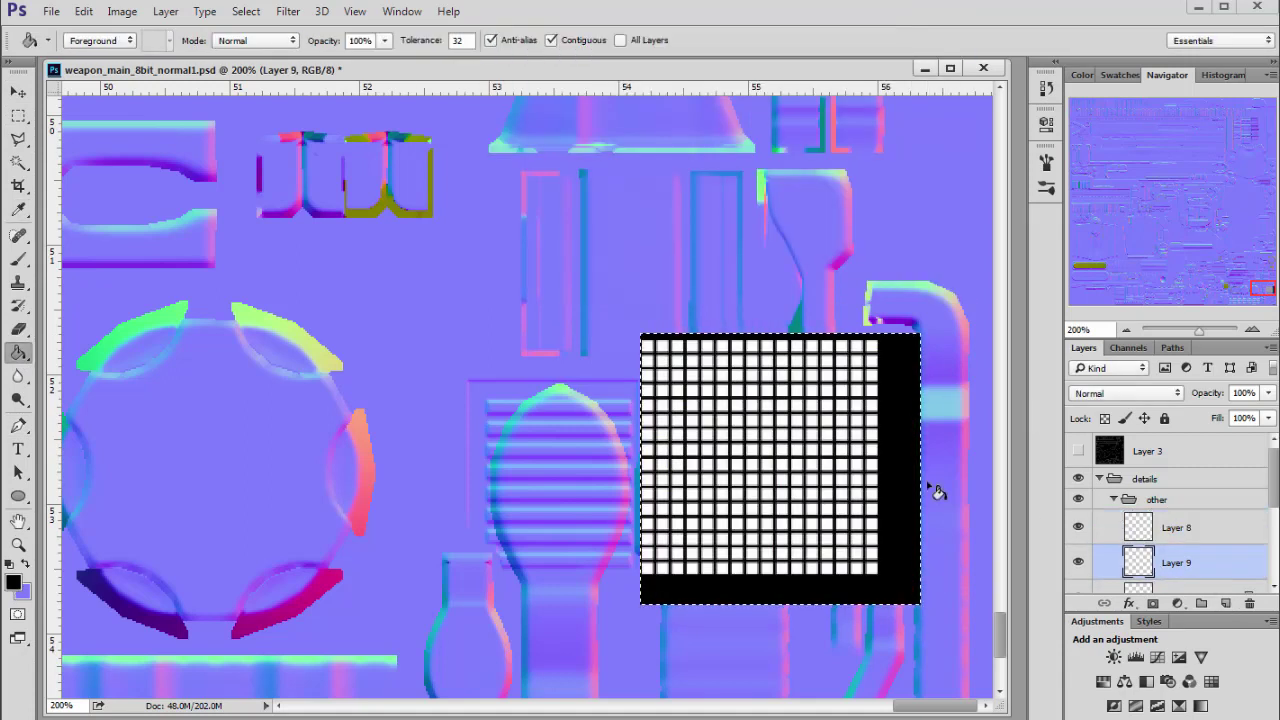
left_click(18, 115)
left_click(683, 420)
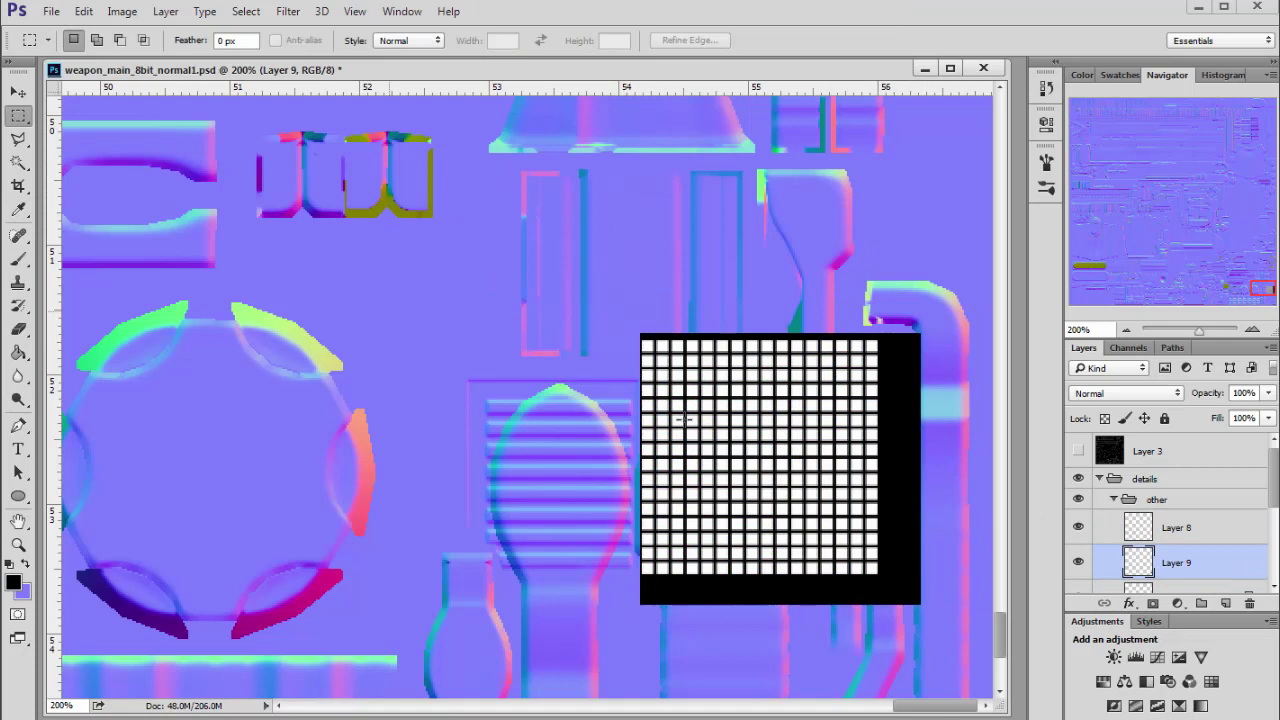
left_click(1148, 530)
left_click(1078, 563)
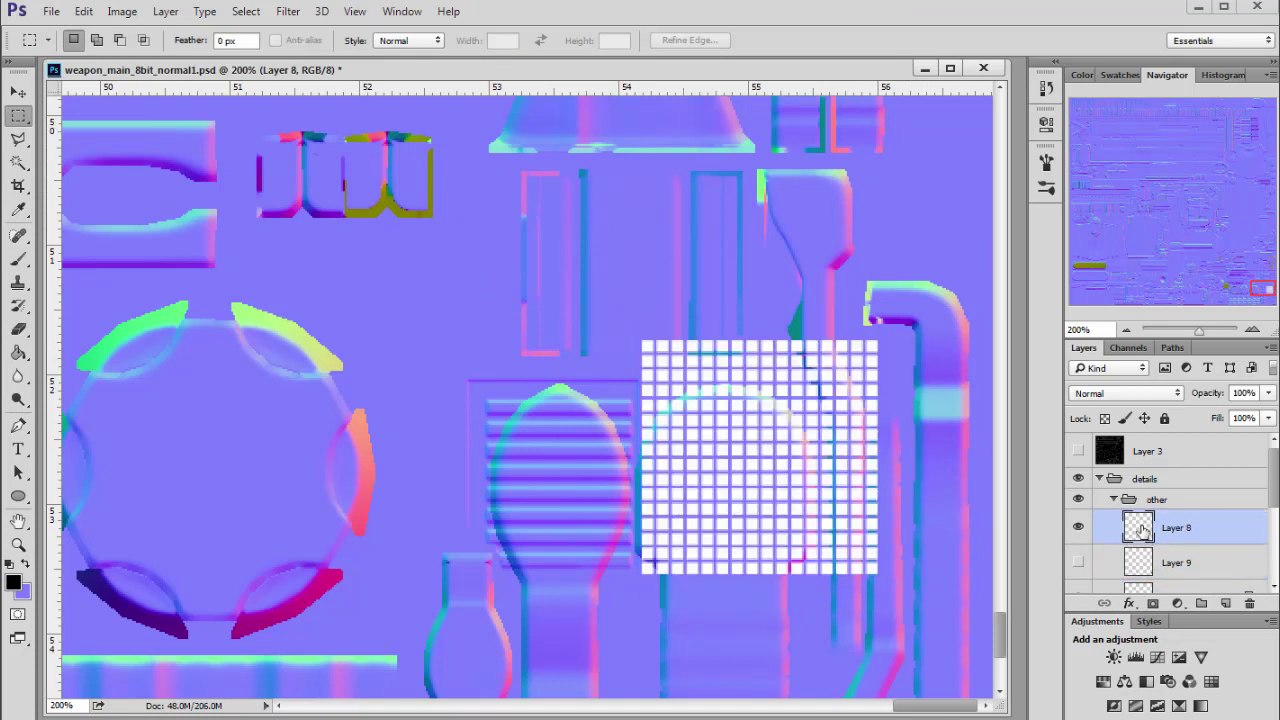
Delete the grid's rightmost columns and top rows, then save the normal map
left_click_drag(938, 280, 821, 595)
key("Delete")
left_click_drag(571, 276, 898, 383)
key("Delete")
key("ctrl+d")
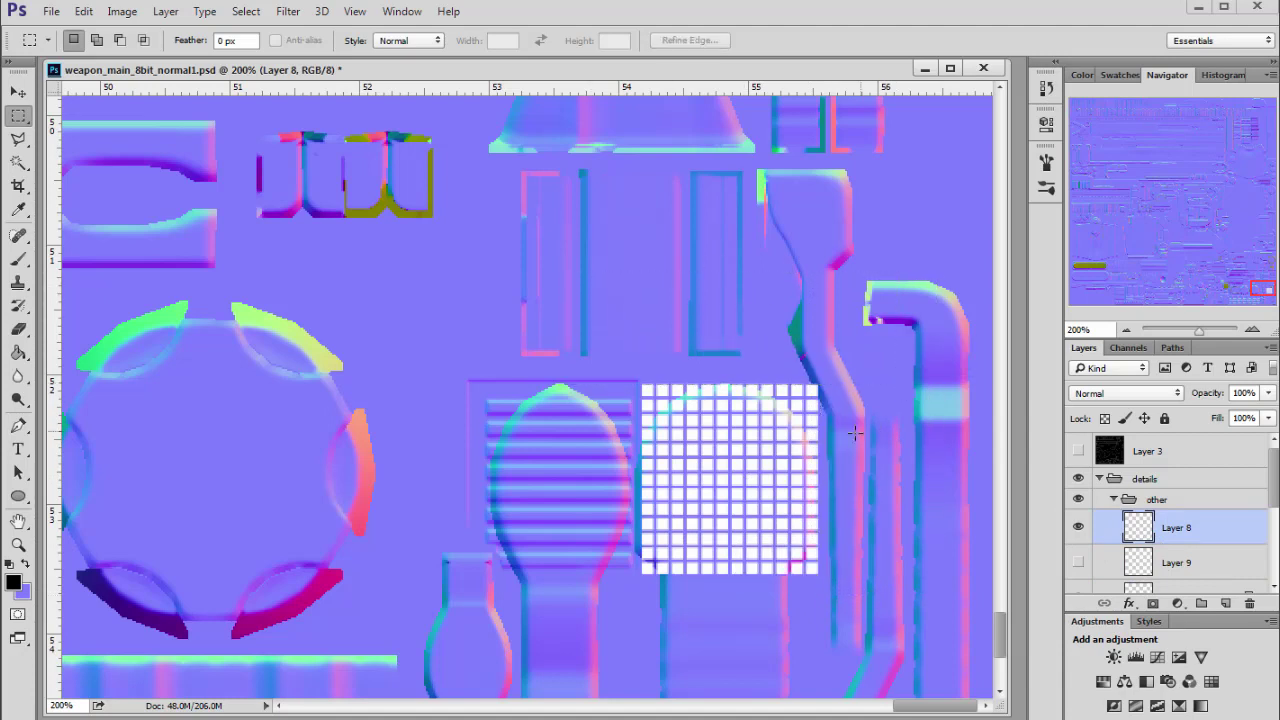
key("ctrl+s")
key("alt+Tab")
key("alt+Tab")
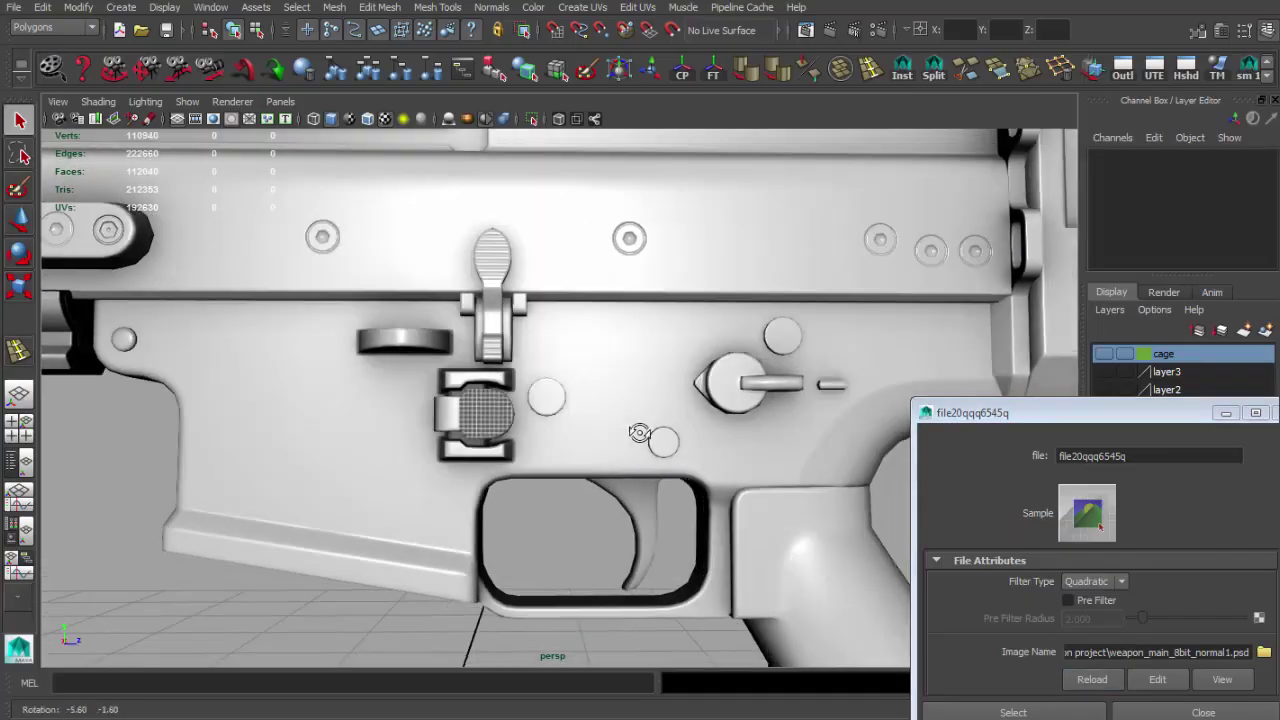
Inspect the grid texture on the rifle receiver in Maya beside the reference photo
scroll(640, 440, "up", 5)
left_click_drag(650, 445, 378, 373)
scroll(663, 477, "down", 5)
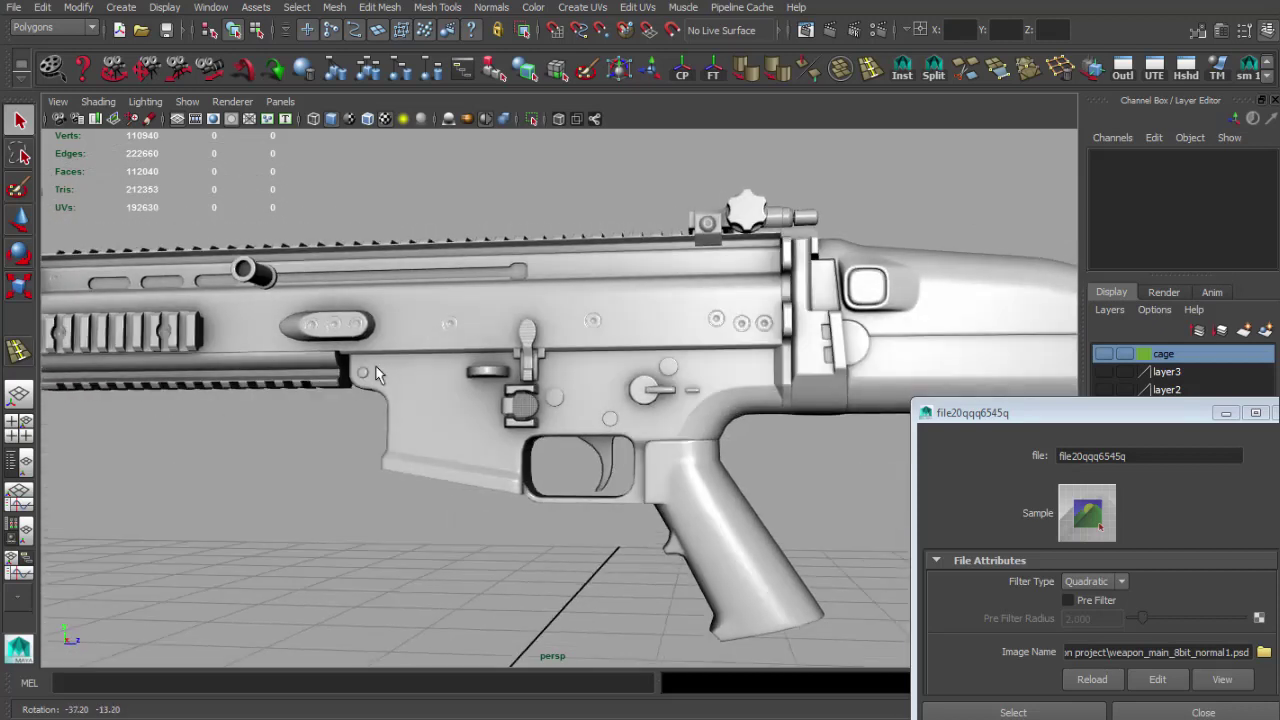
scroll(606, 457, "up", 8)
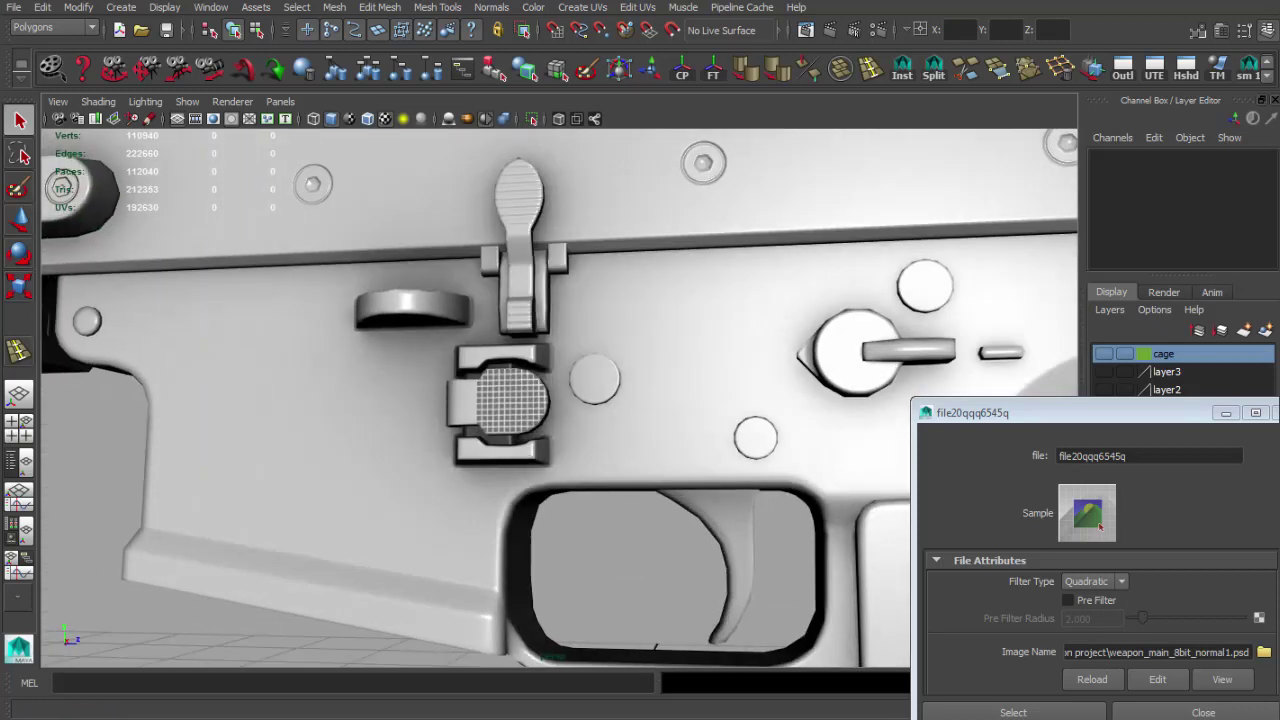
key("alt+Tab")
scroll(386, 534, "up", 3)
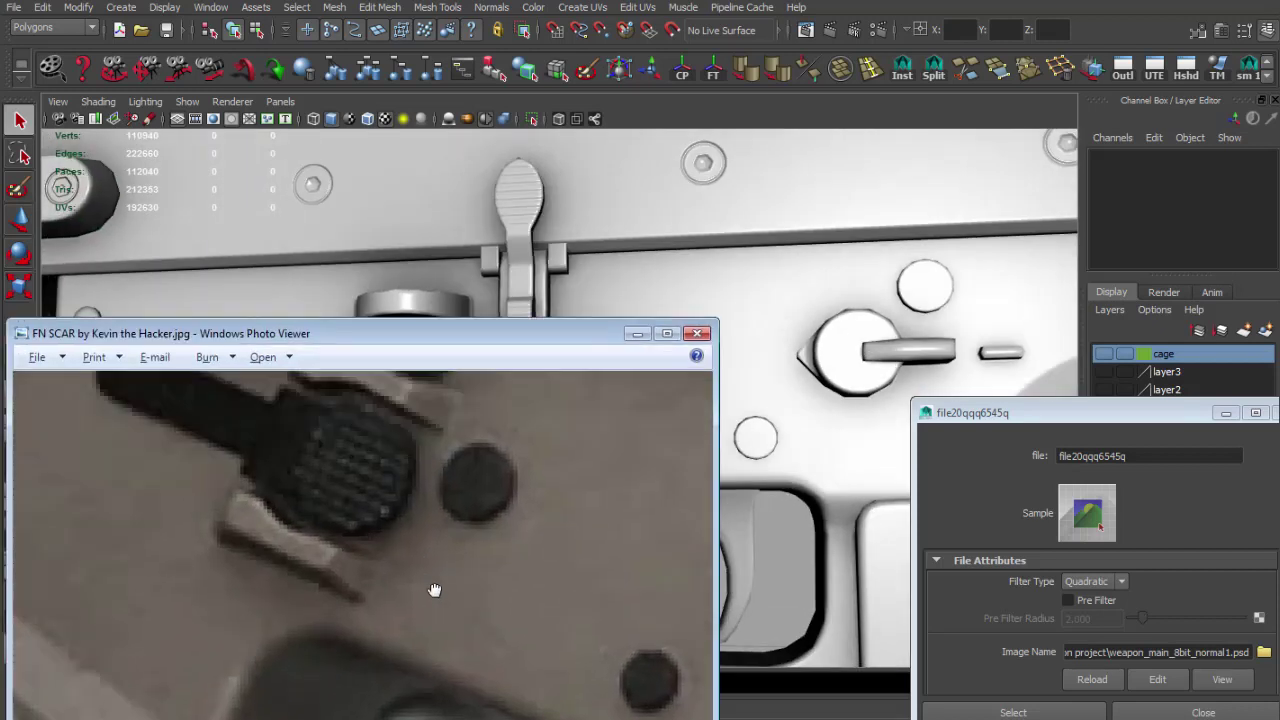
key("alt+Tab")
Compare the grip button from new angles against the photo's grip detail, then return to Photoshop
left_click_drag(697, 433, 837, 443)
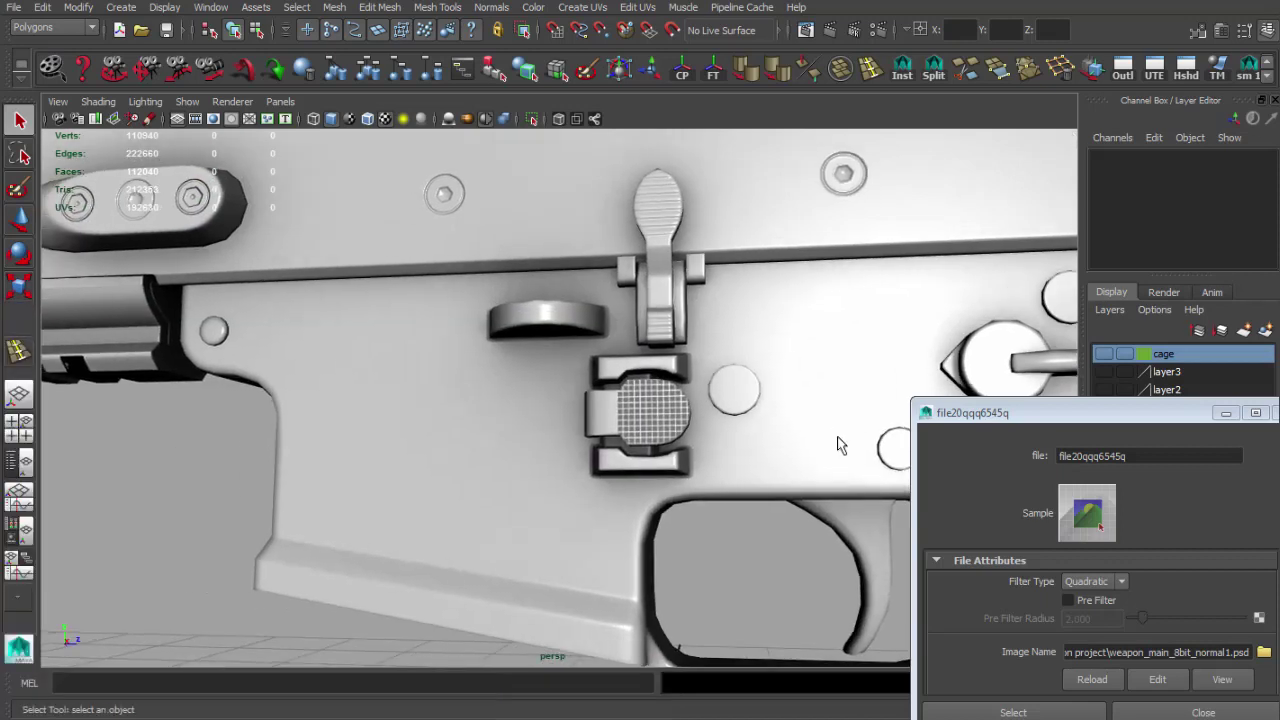
key("alt+Tab")
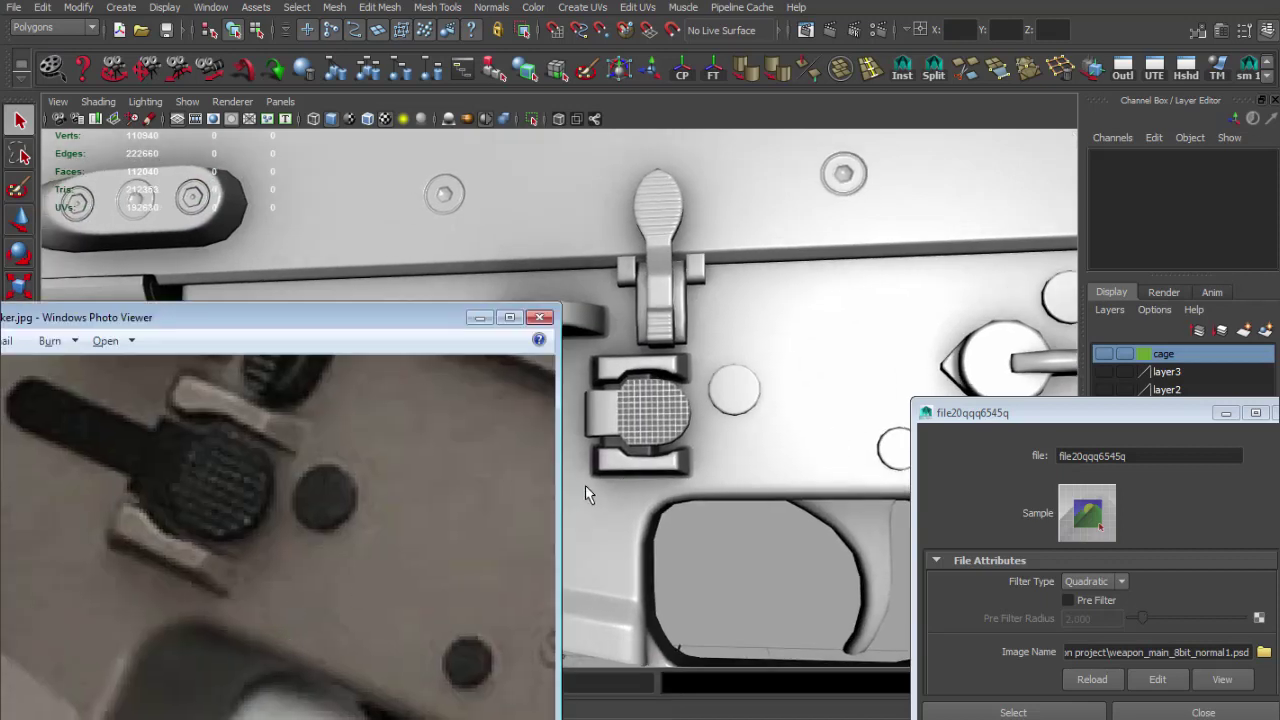
key("alt+Tab")
left_click_drag(637, 480, 423, 478)
key("alt+Tab")
left_click_drag(271, 514, 175, 490)
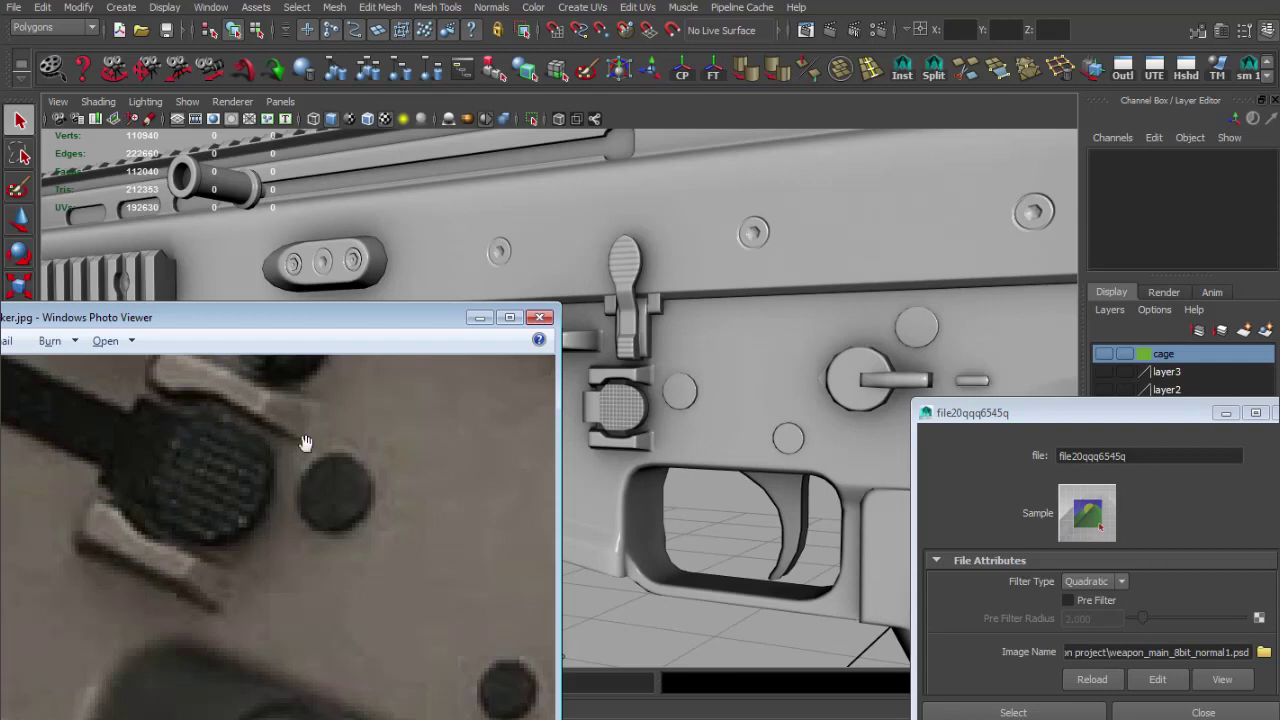
key("alt+Tab")
scroll(633, 448, "up", 5)
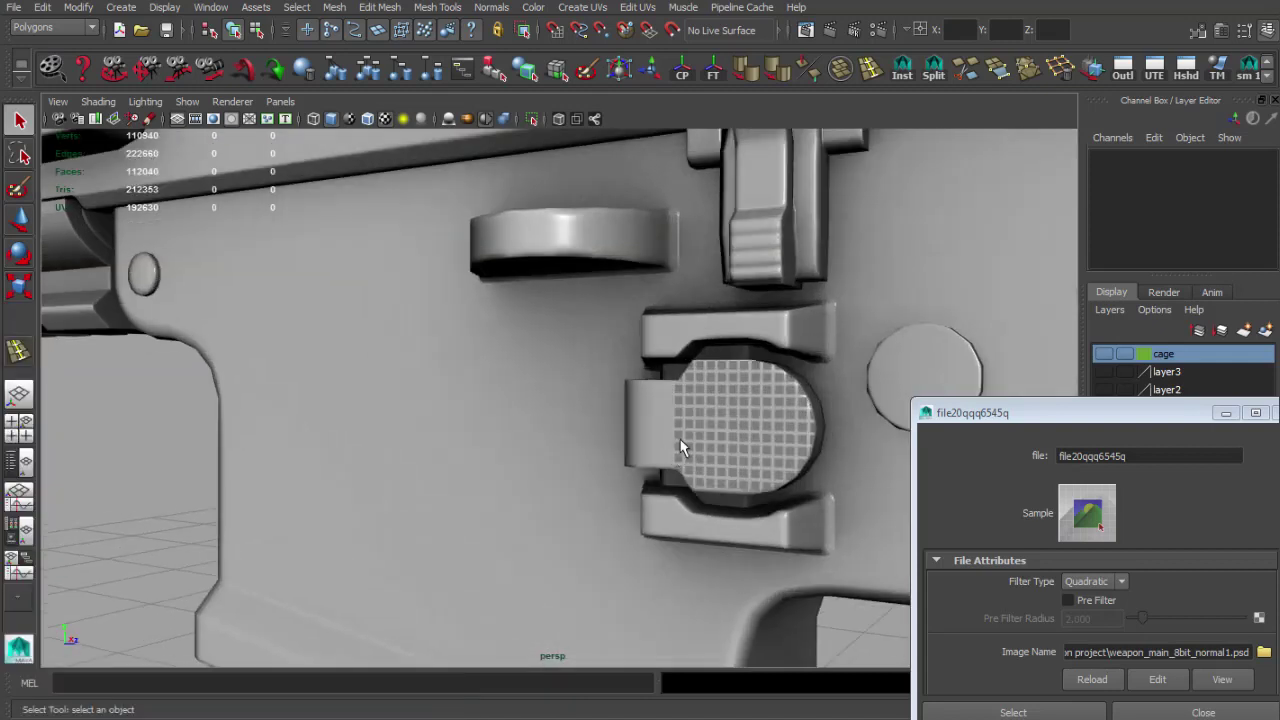
key("alt+Tab")
key("alt+Tab")
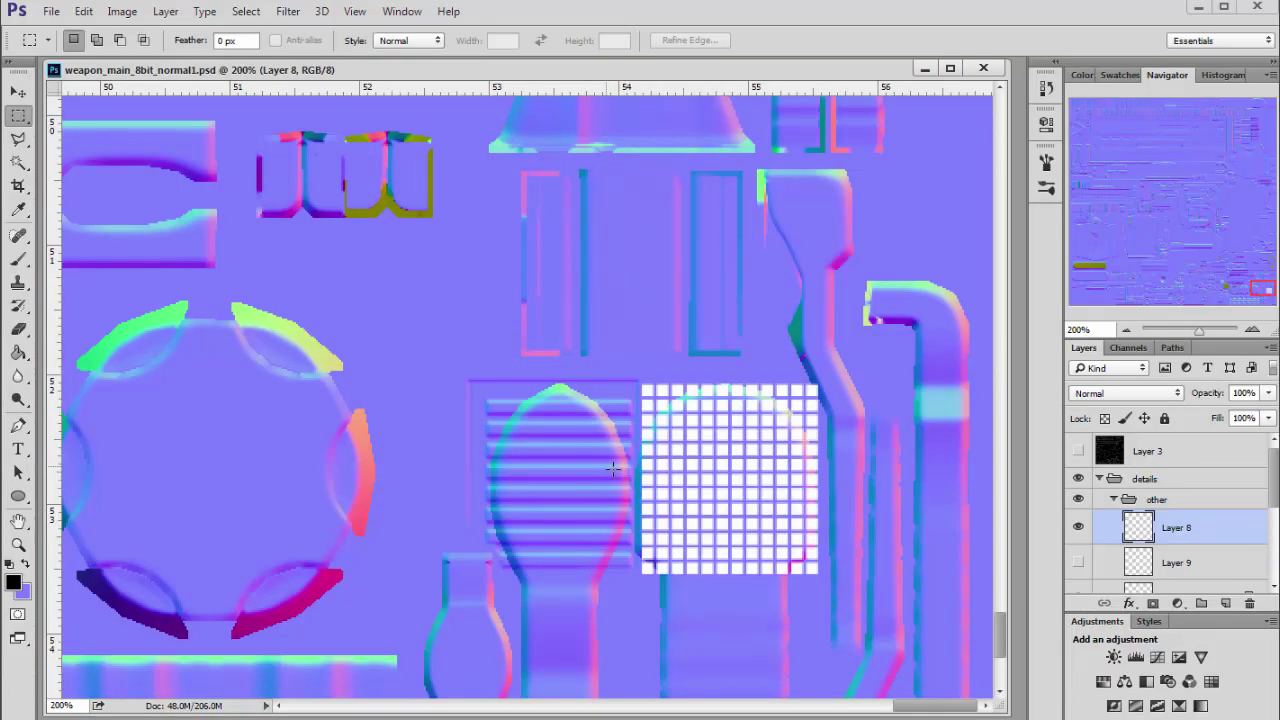
Scale the white grid to about 120%, shifted left, and delete its surplus left columns
key("ctrl+t")
left_click_drag(641, 385, 606, 346)
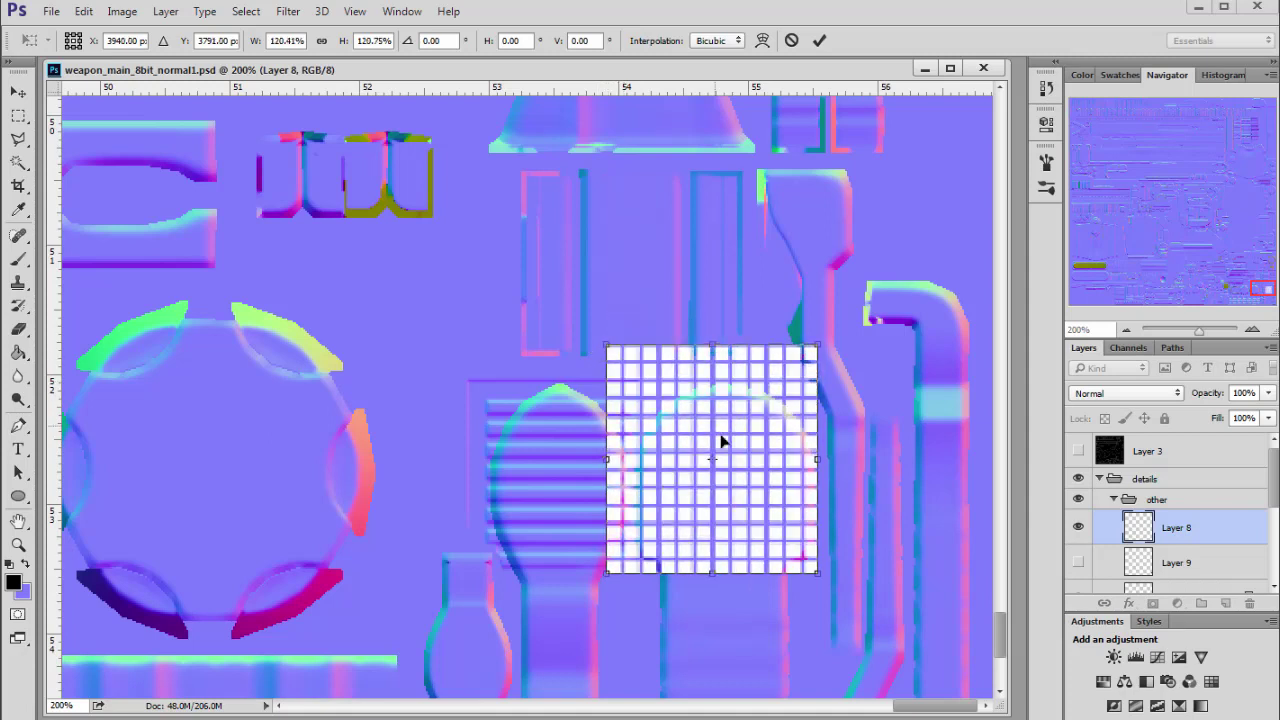
left_click_drag(723, 437, 714, 443)
left_click(18, 116)
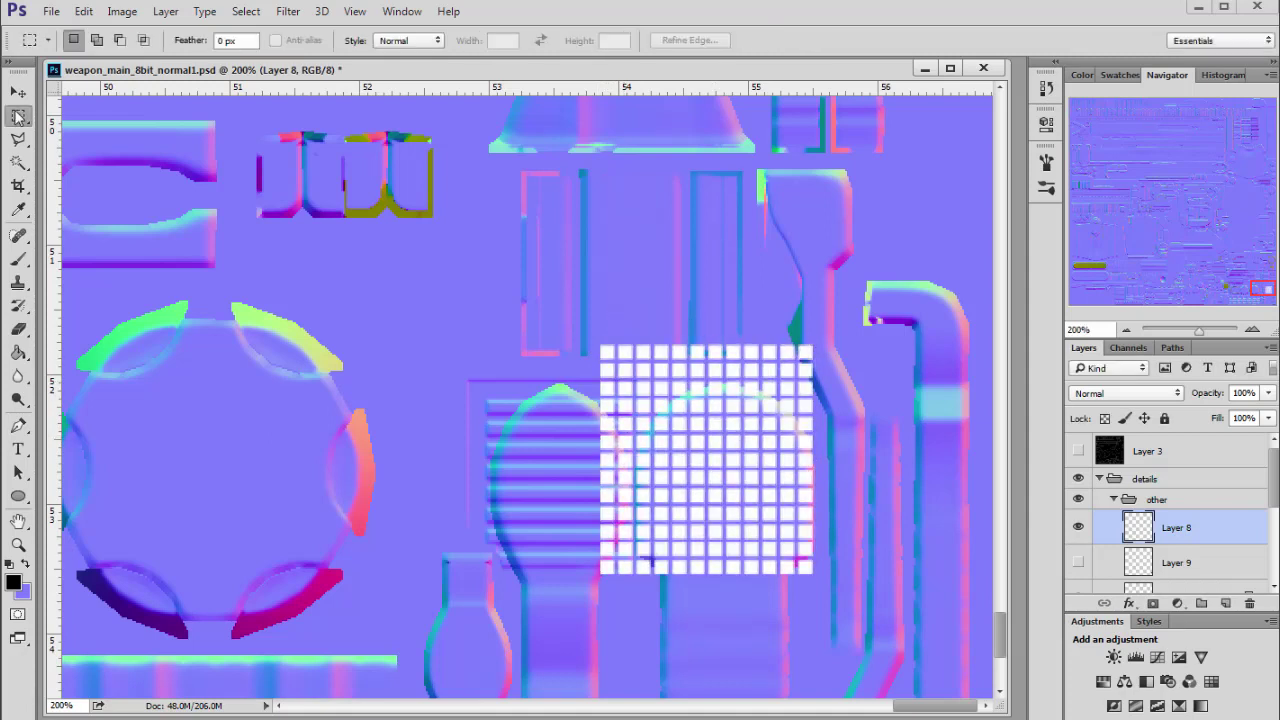
left_click_drag(429, 251, 636, 610)
key("Delete")
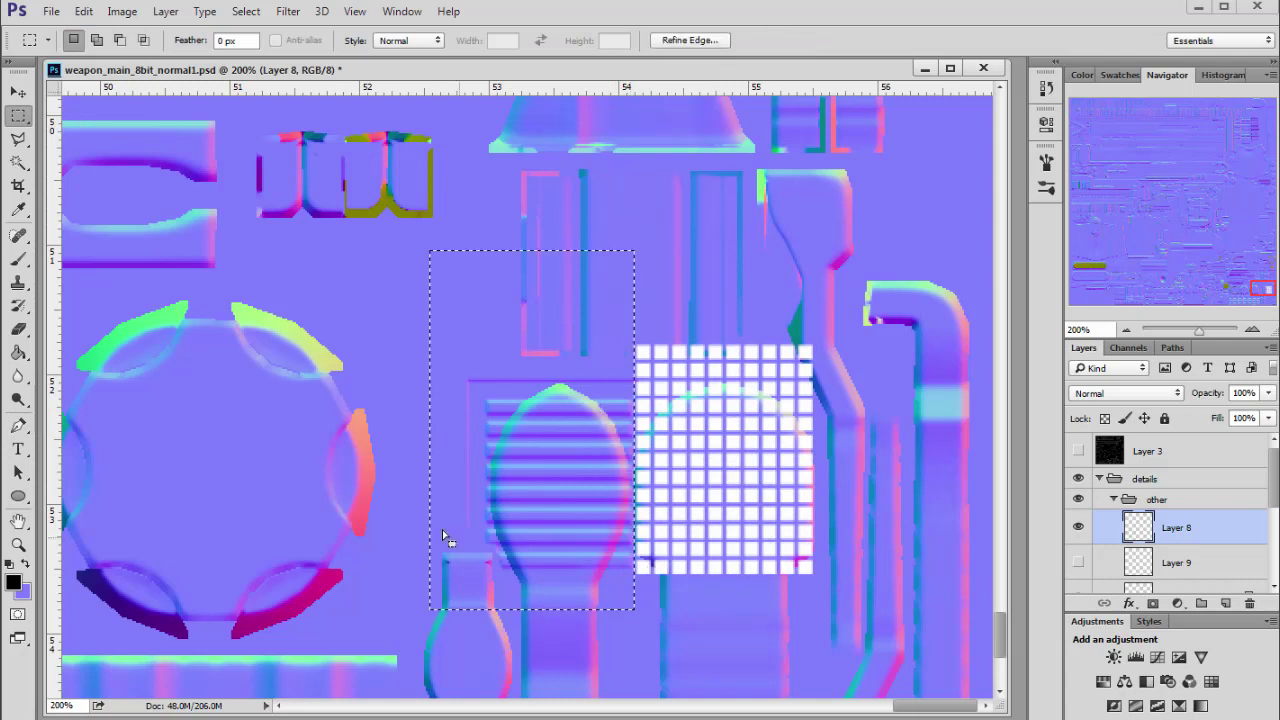
key("ctrl+d")
Reload the normal map in Maya and view the receiver side-on to check the grid
key("alt+Tab")
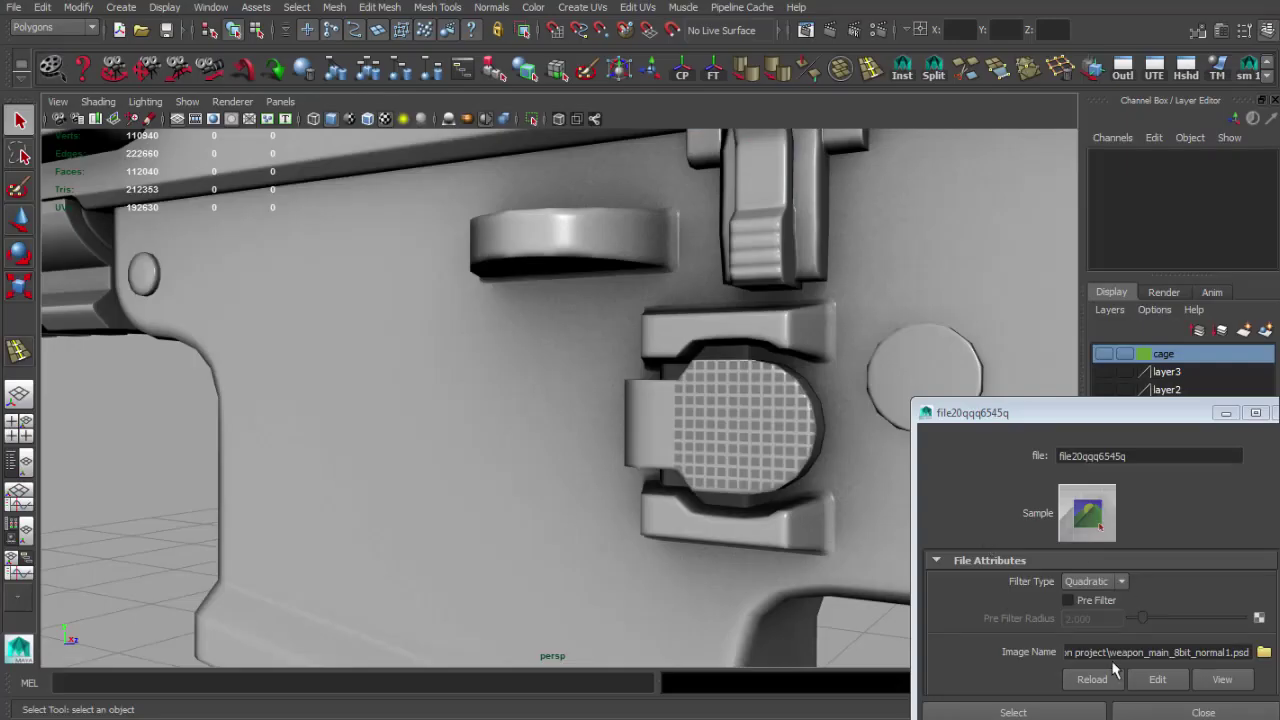
left_click(1090, 680)
scroll(529, 486, "down", 10)
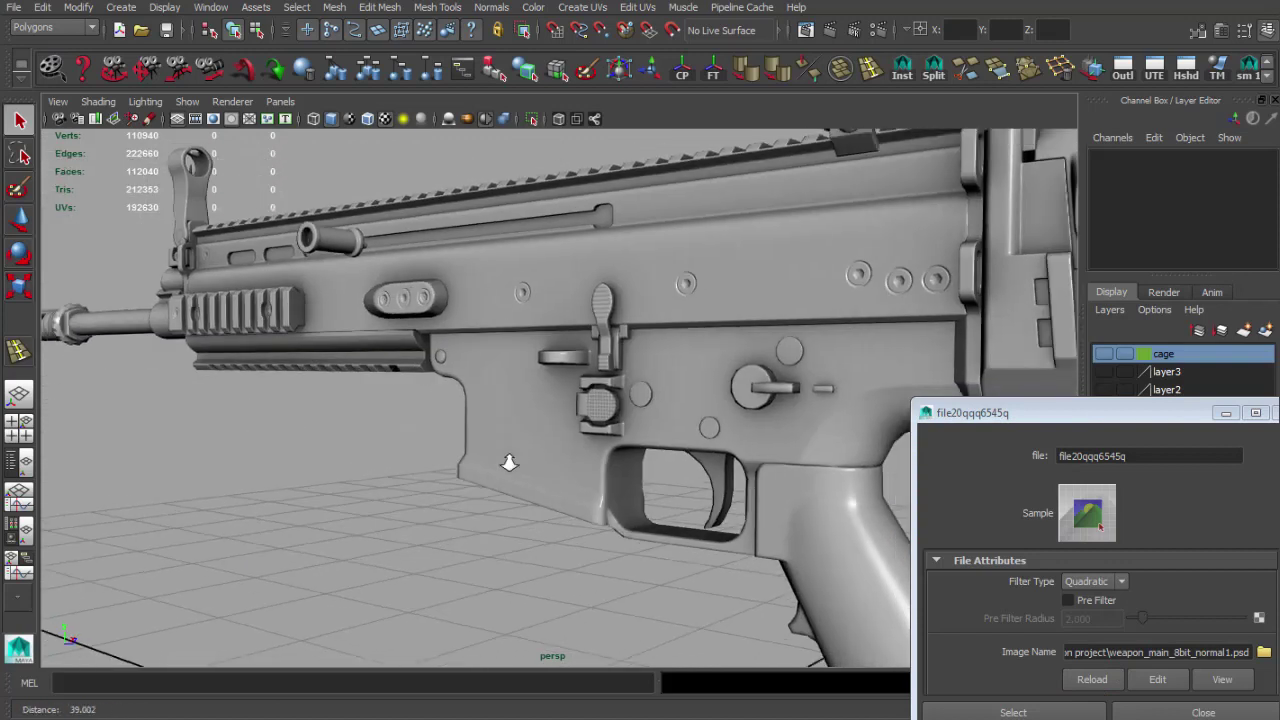
left_click_drag(509, 462, 695, 492)
key("alt+Tab")
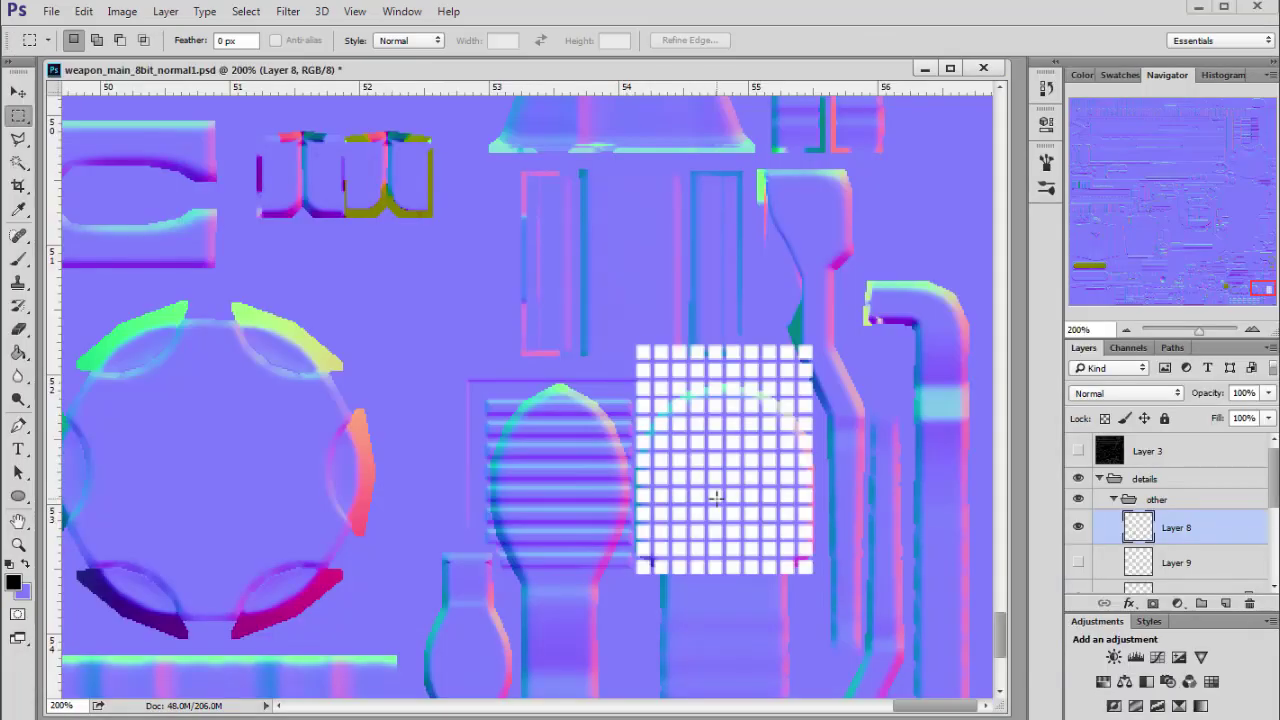
Test a rightward grid nudge, revert it, and delete the grid's surplus top rows
key("ctrl+Right")
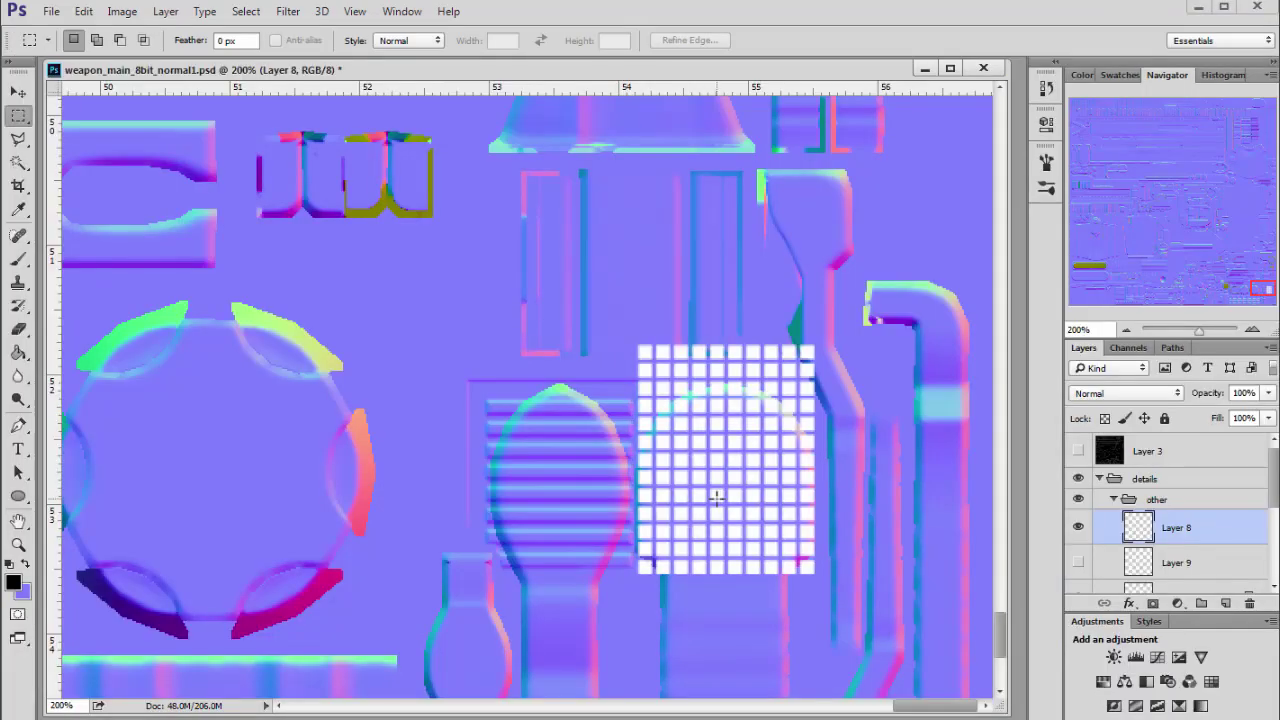
key("alt+Tab")
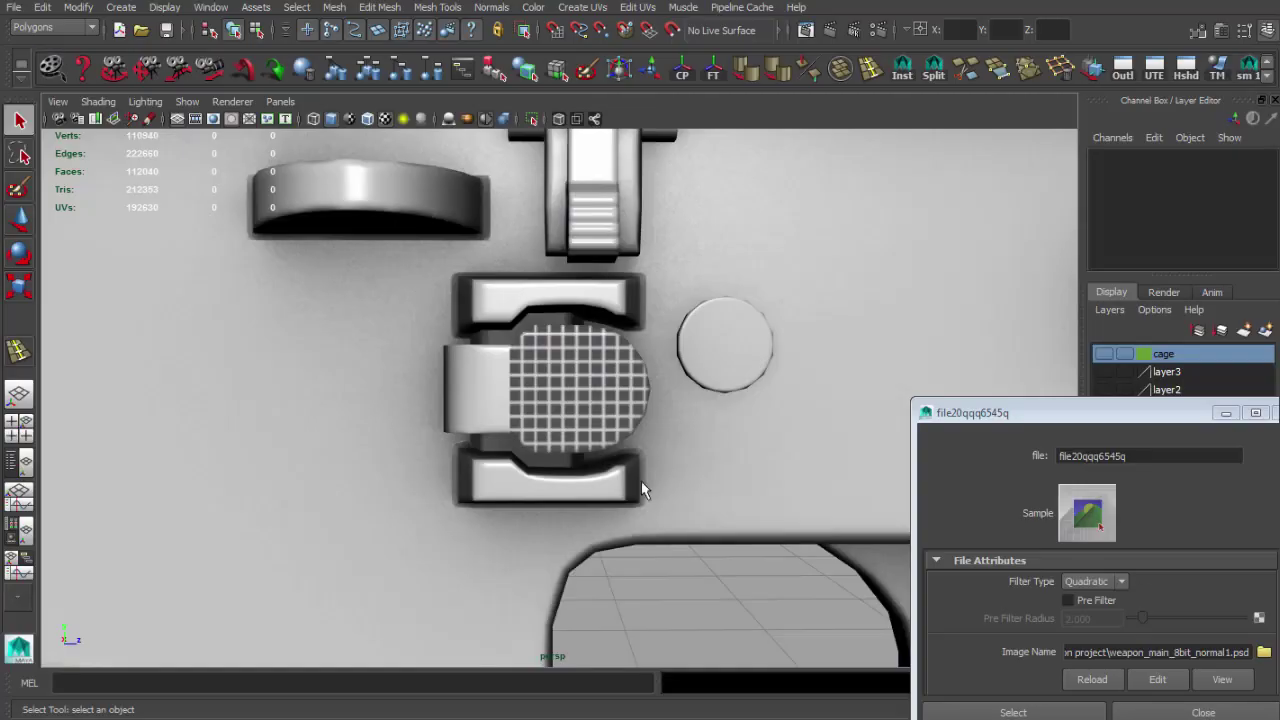
key("alt+Tab")
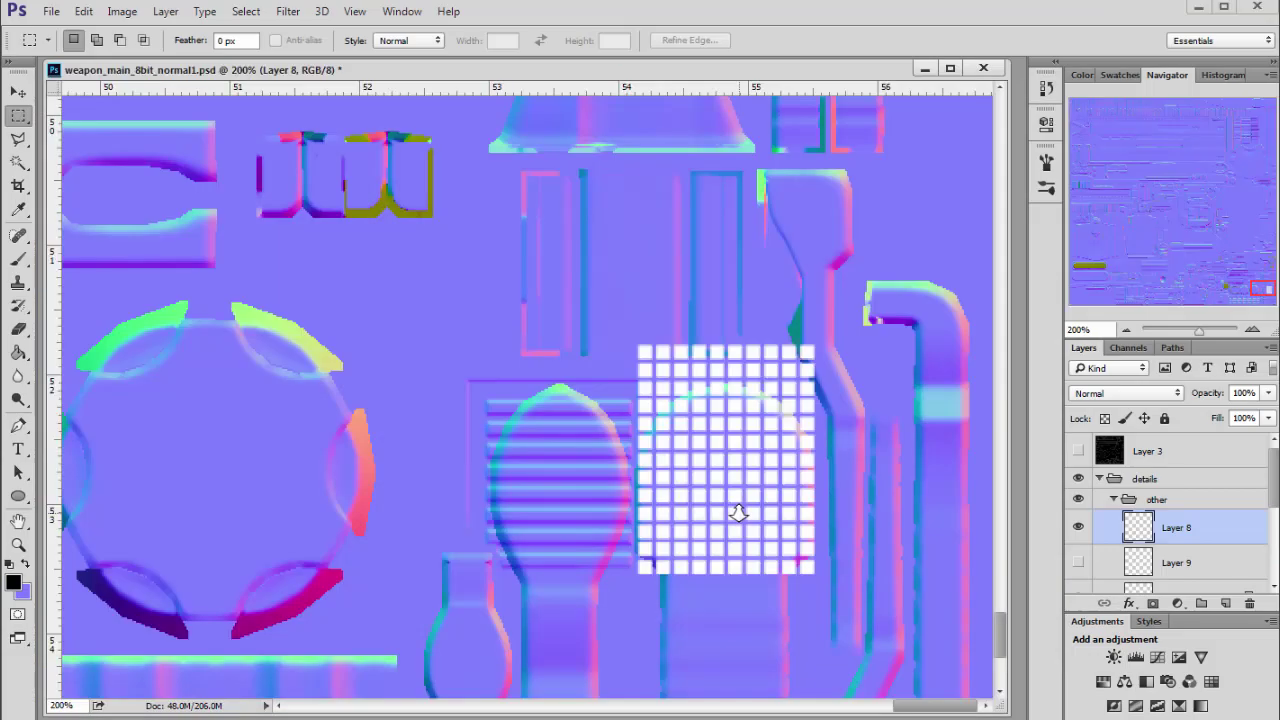
key("ctrl+z")
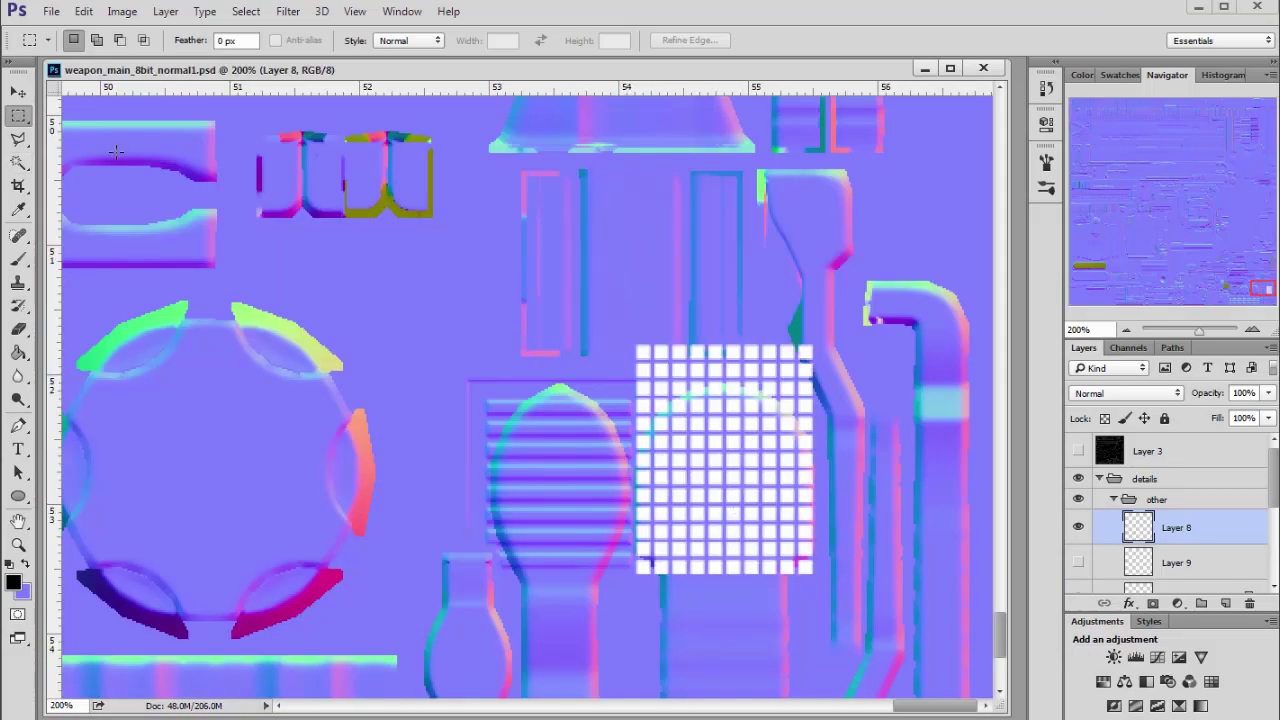
left_click_drag(565, 285, 880, 378)
key("Delete")
key("ctrl+d")
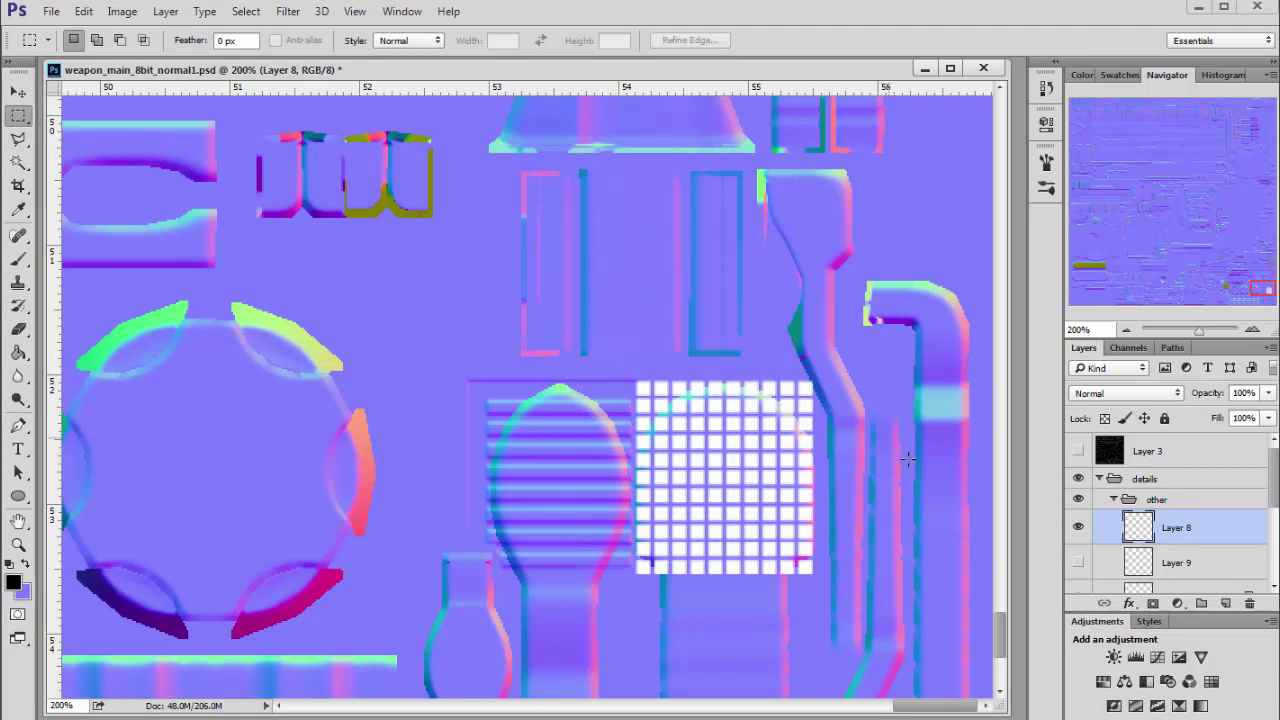
Add an Inner Shadow to Layer 8 with distance 0, size 5 and 100% opacity
right_click(1213, 535)
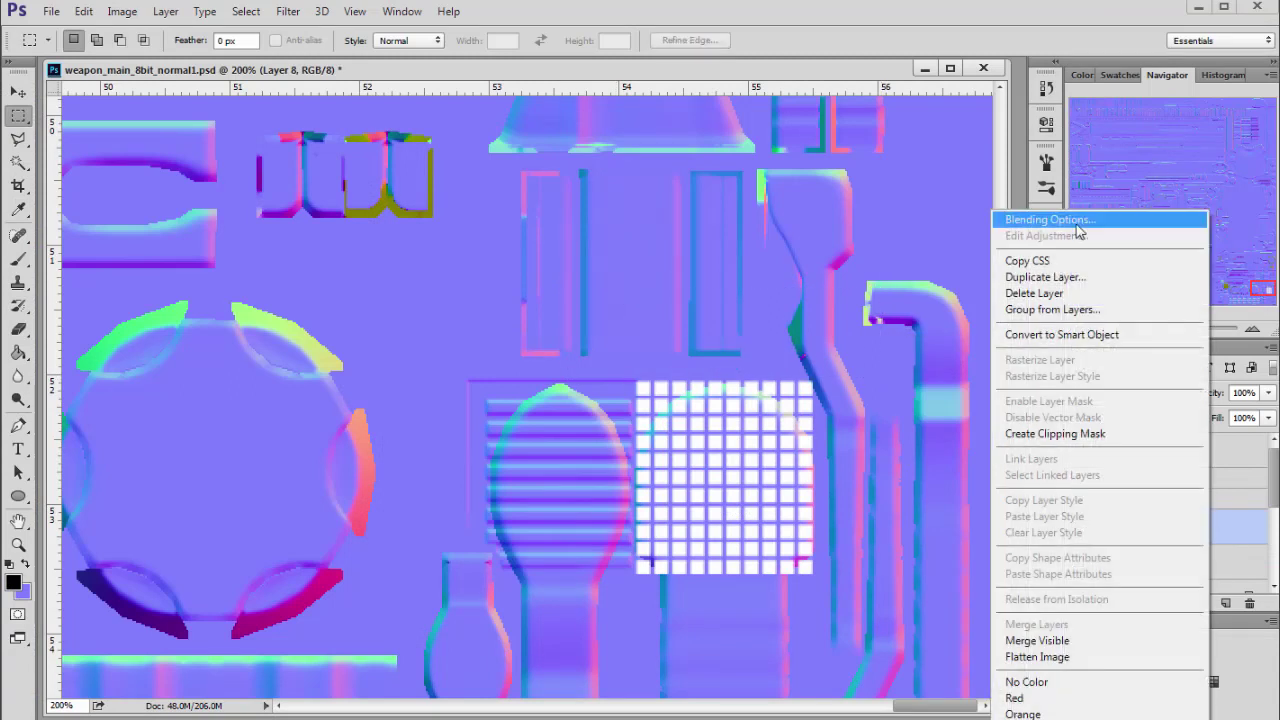
left_click(1020, 214)
left_click_drag(640, 97, 946, 123)
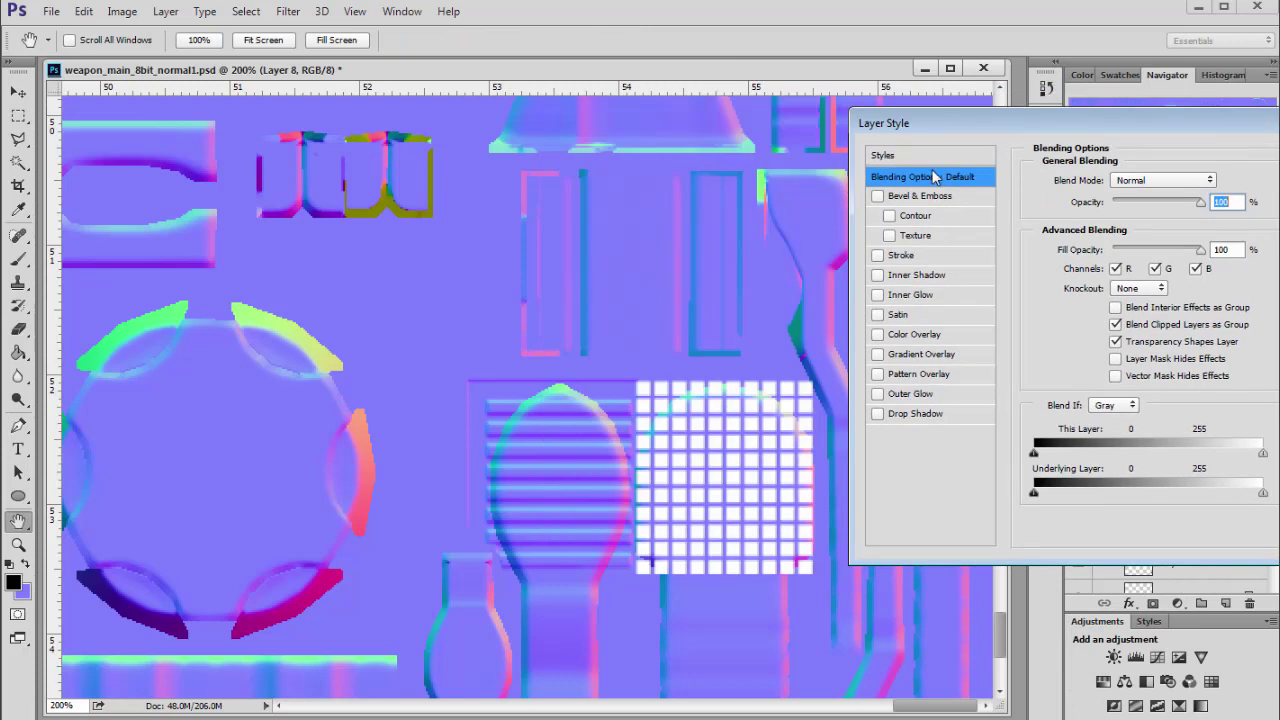
left_click(877, 275)
left_click(915, 275)
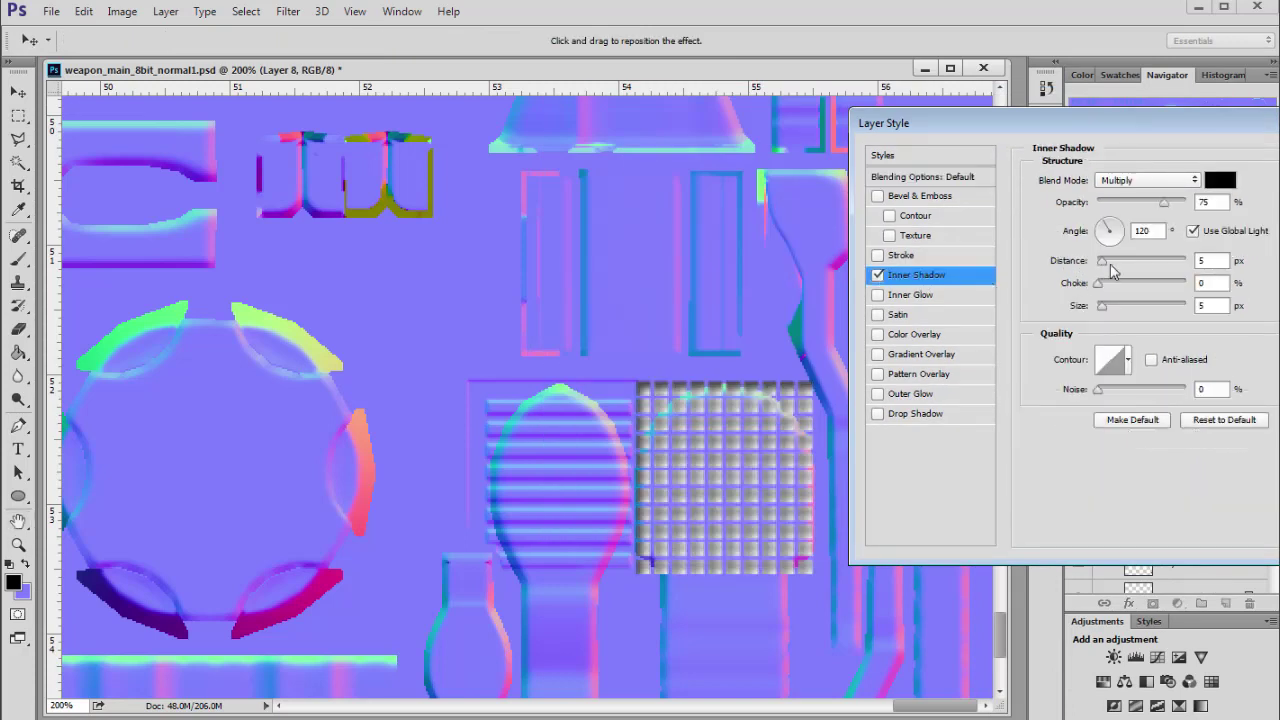
left_click_drag(1103, 314, 1104, 314)
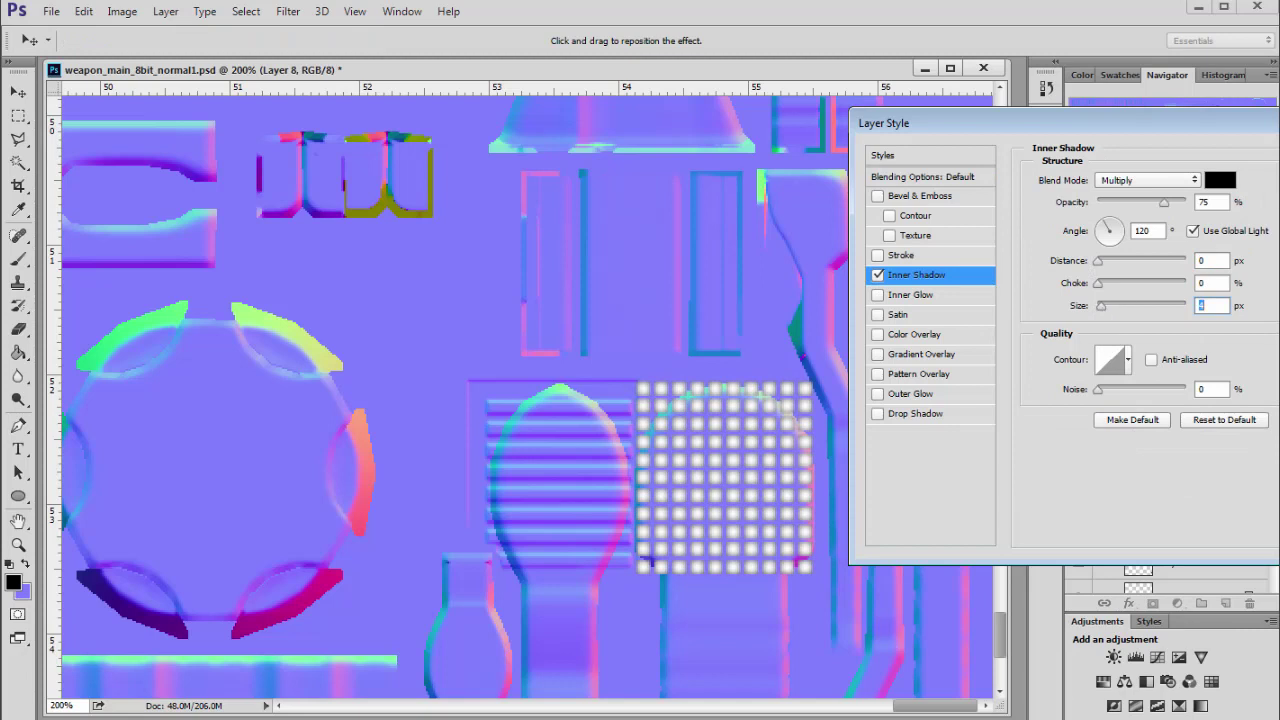
left_click_drag(1104, 313, 1104, 313)
left_click_drag(1168, 204, 1230, 218)
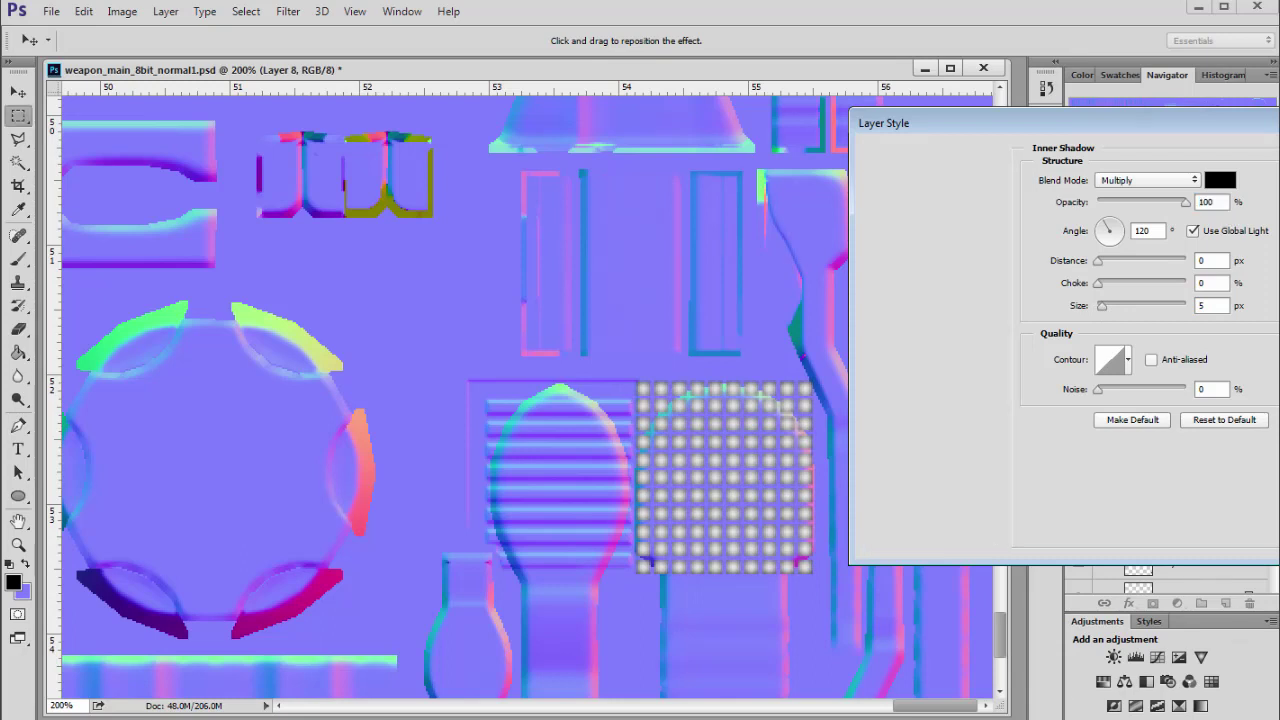
key("Return")
Show the black Layer 9 beneath the grid, remove the spare Layer 10, and select Layers 8 and 9
left_click(1226, 604)
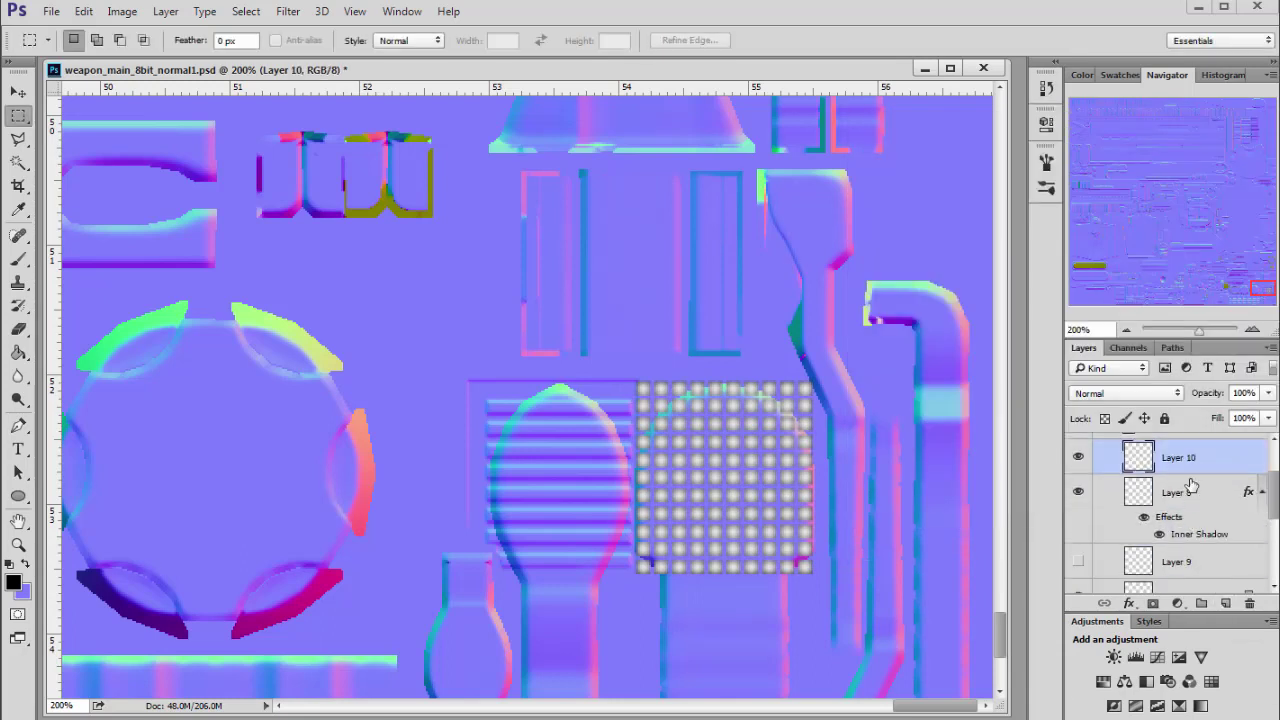
left_click_drag(1160, 460, 1076, 527)
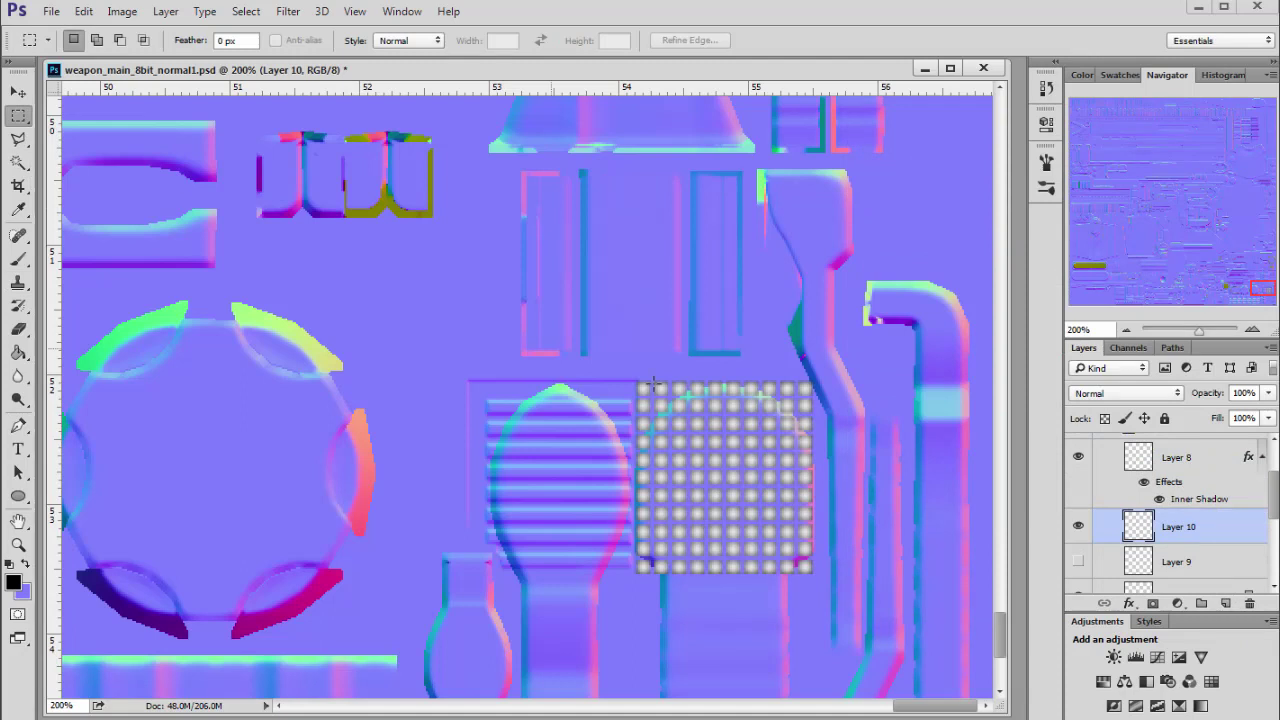
key("alt+BackSpace")
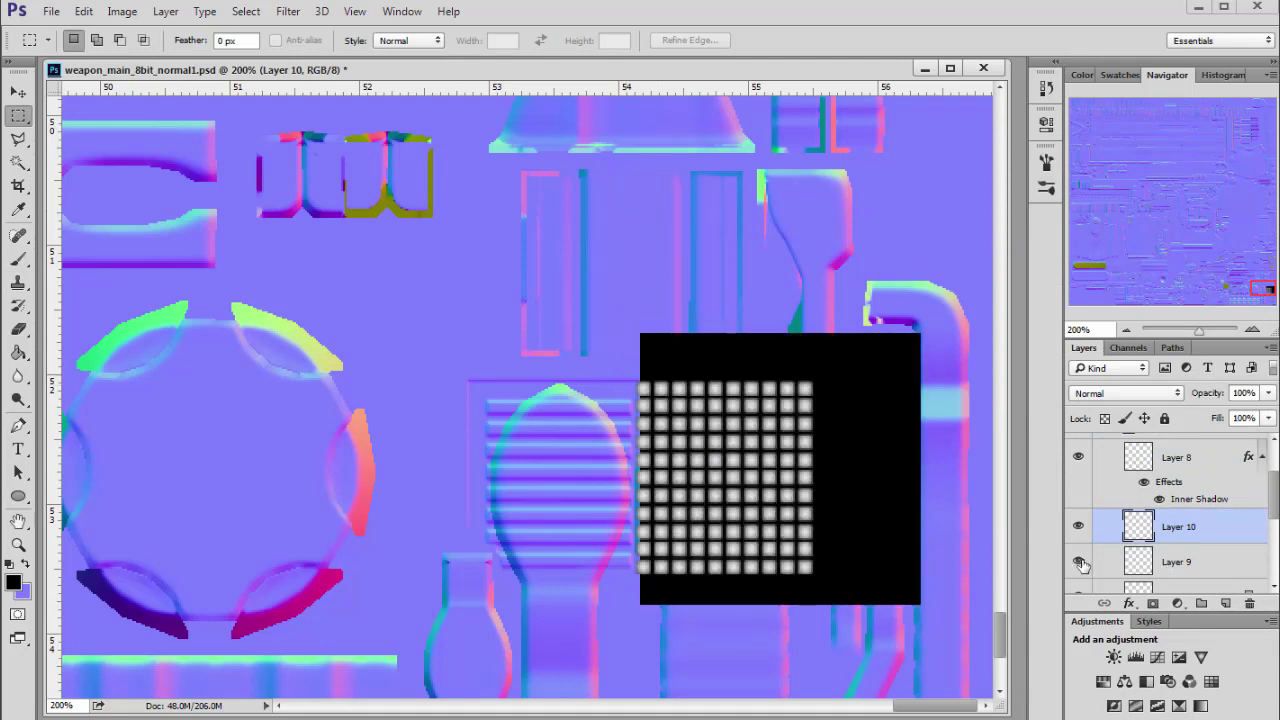
left_click(1249, 604)
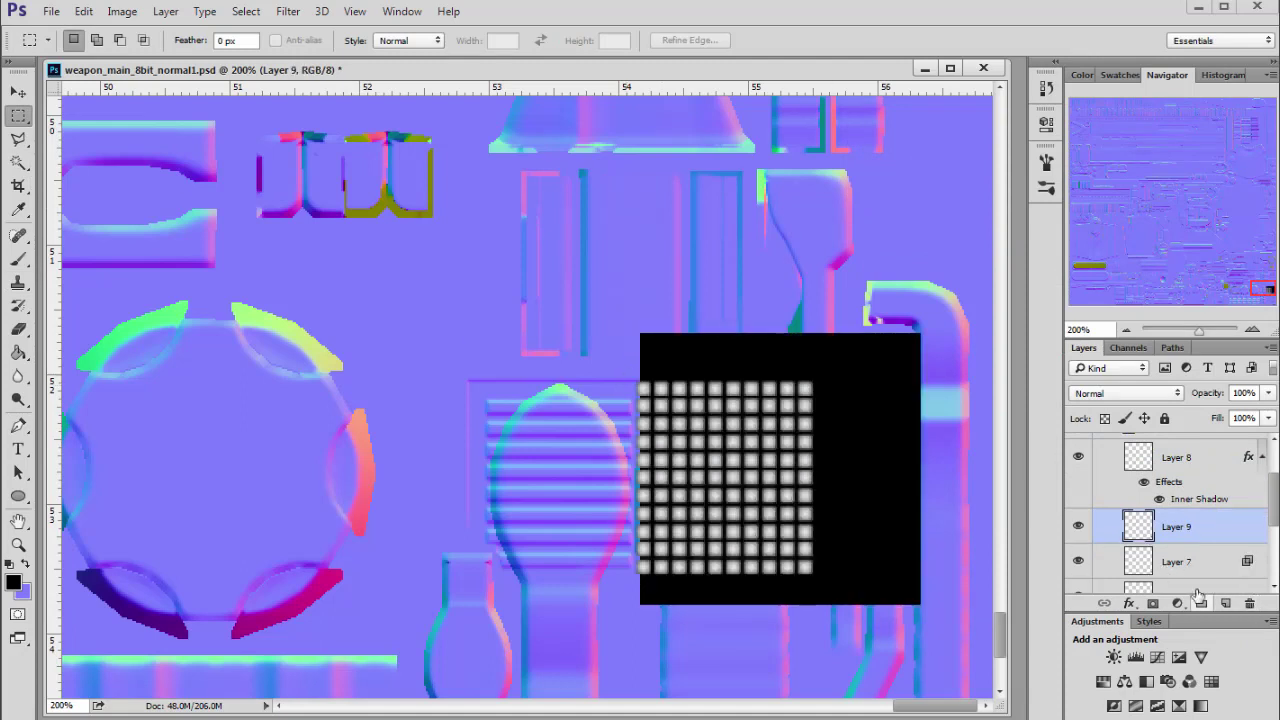
left_click(1140, 492)
key("ctrl+z")
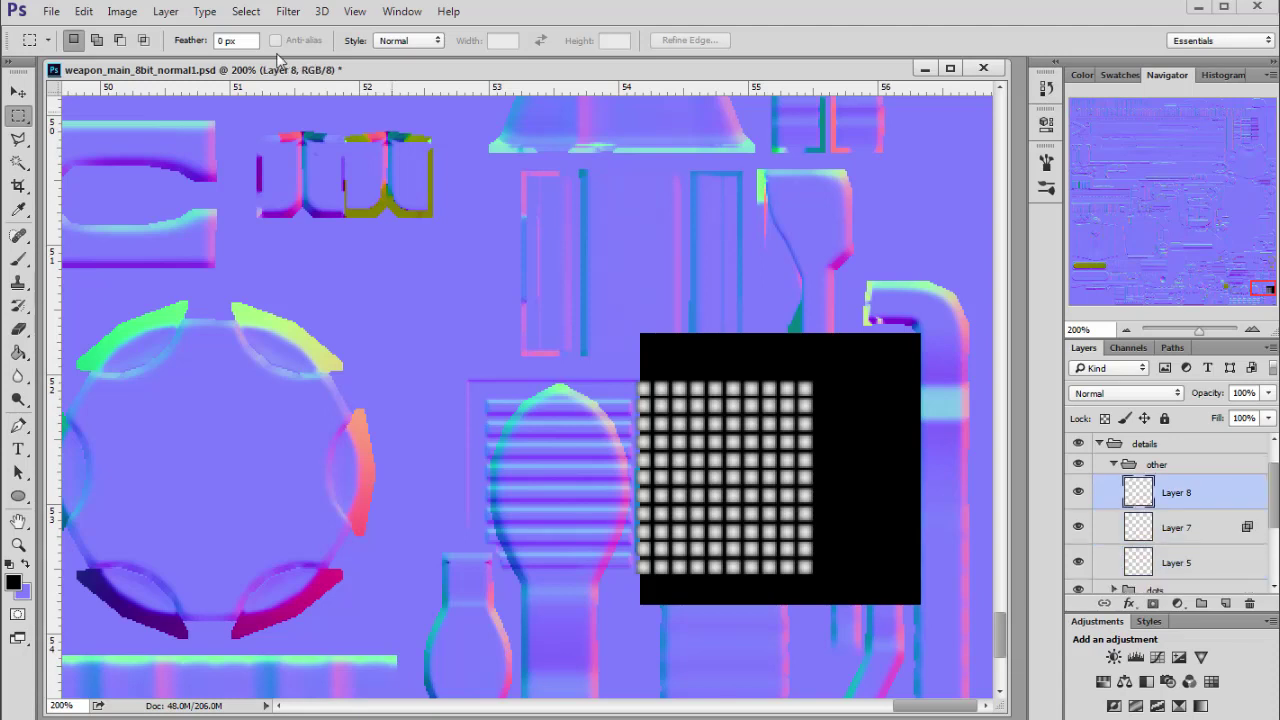
key("ctrl+z")
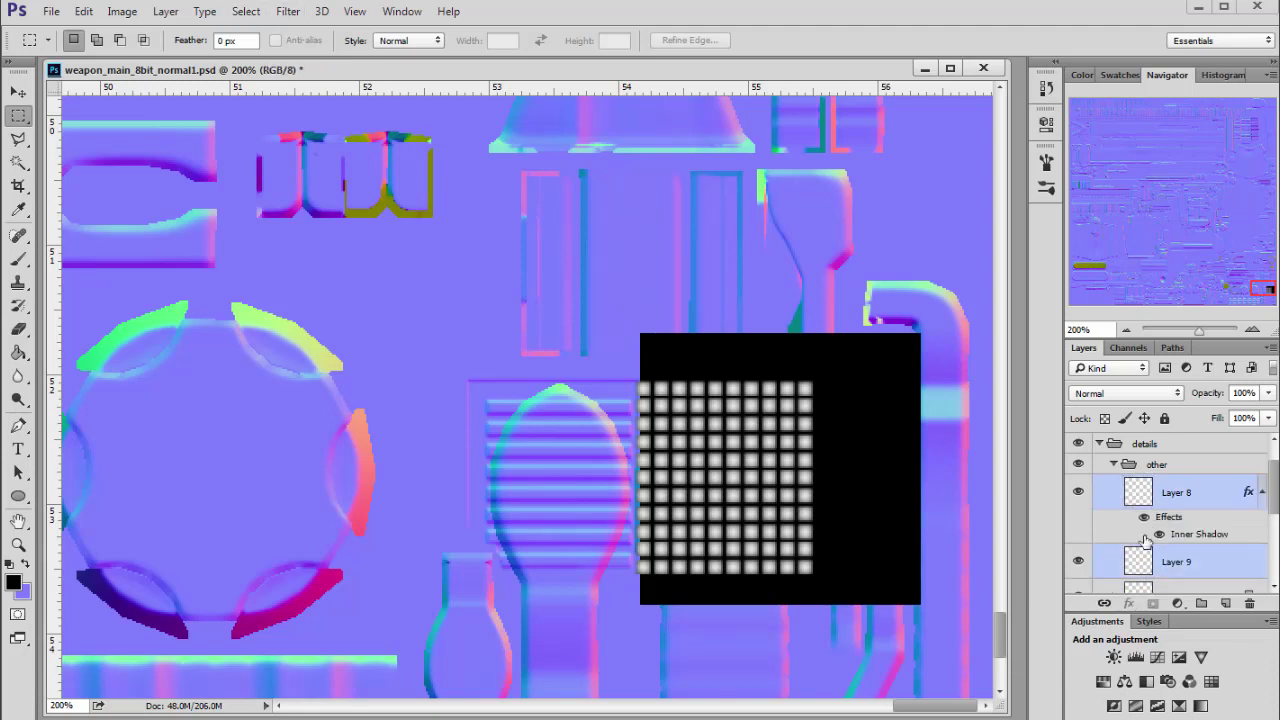
left_click(1140, 567)
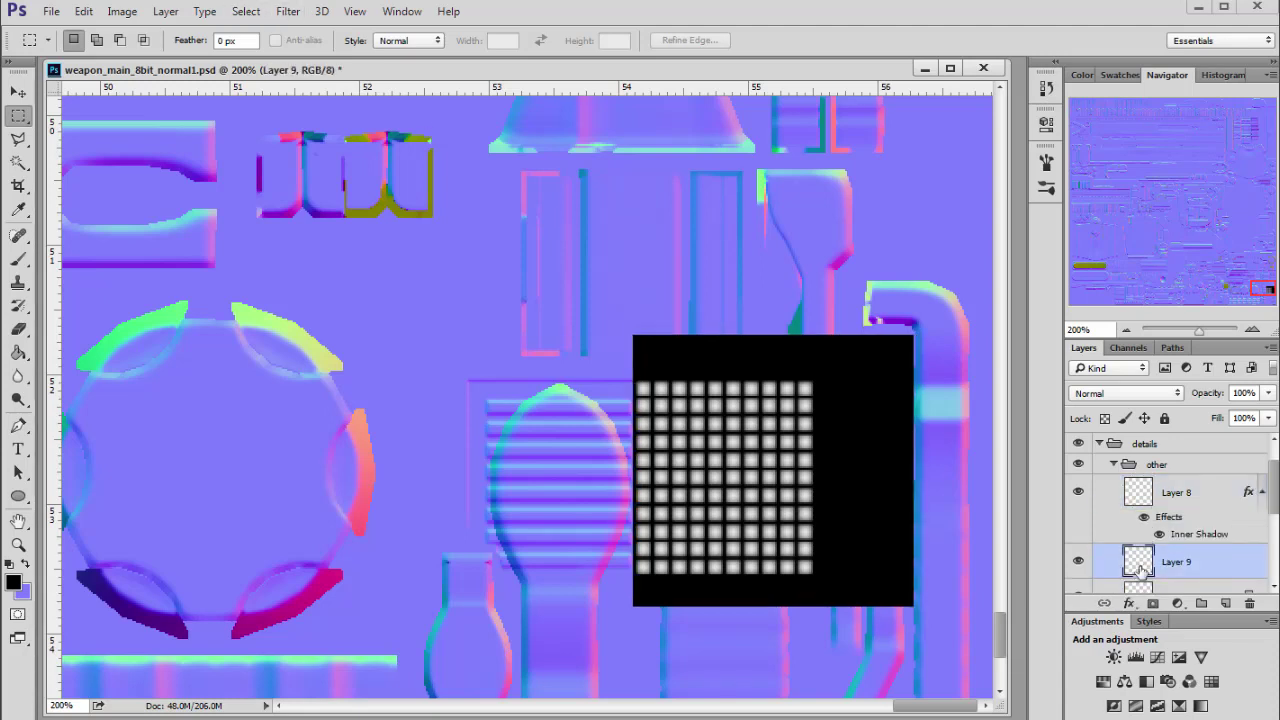
left_click(1137, 494, "shift")
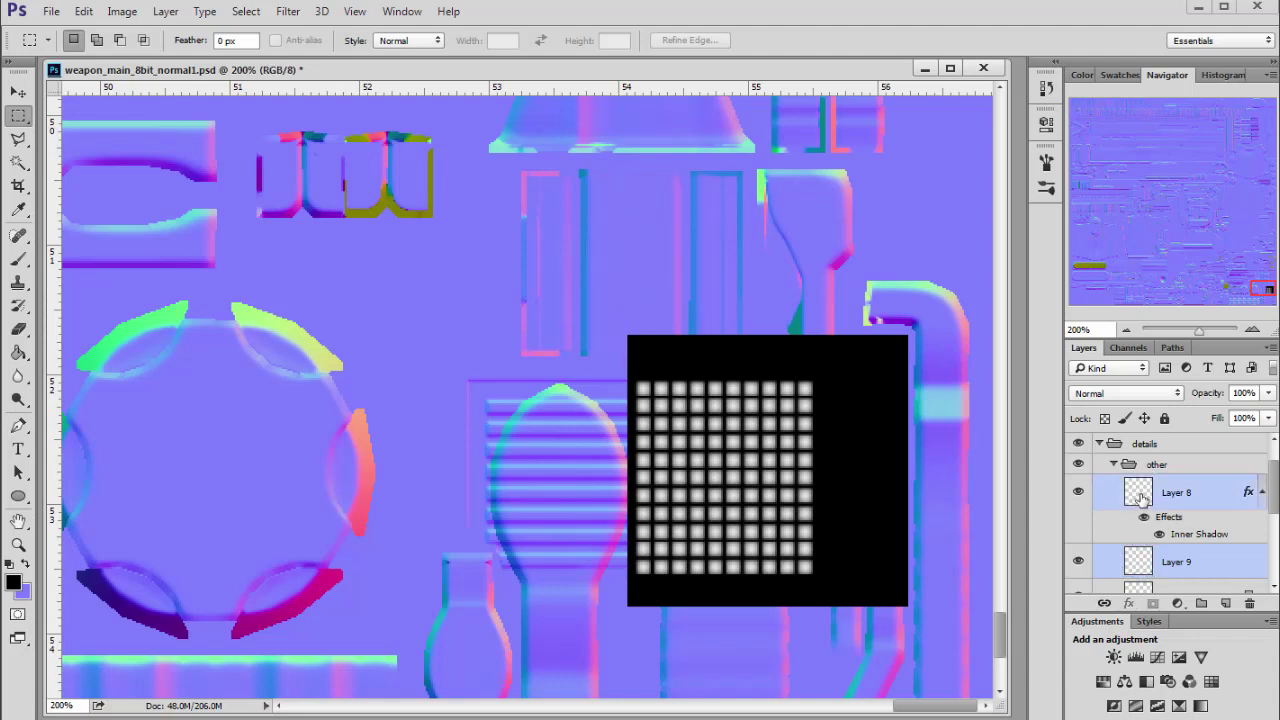
Merge the grid and black backdrop into Layer 8 and test a default Height2Normals pass, undoing it
key("ctrl+e")
left_click(288, 11)
mouse_move(351, 401)
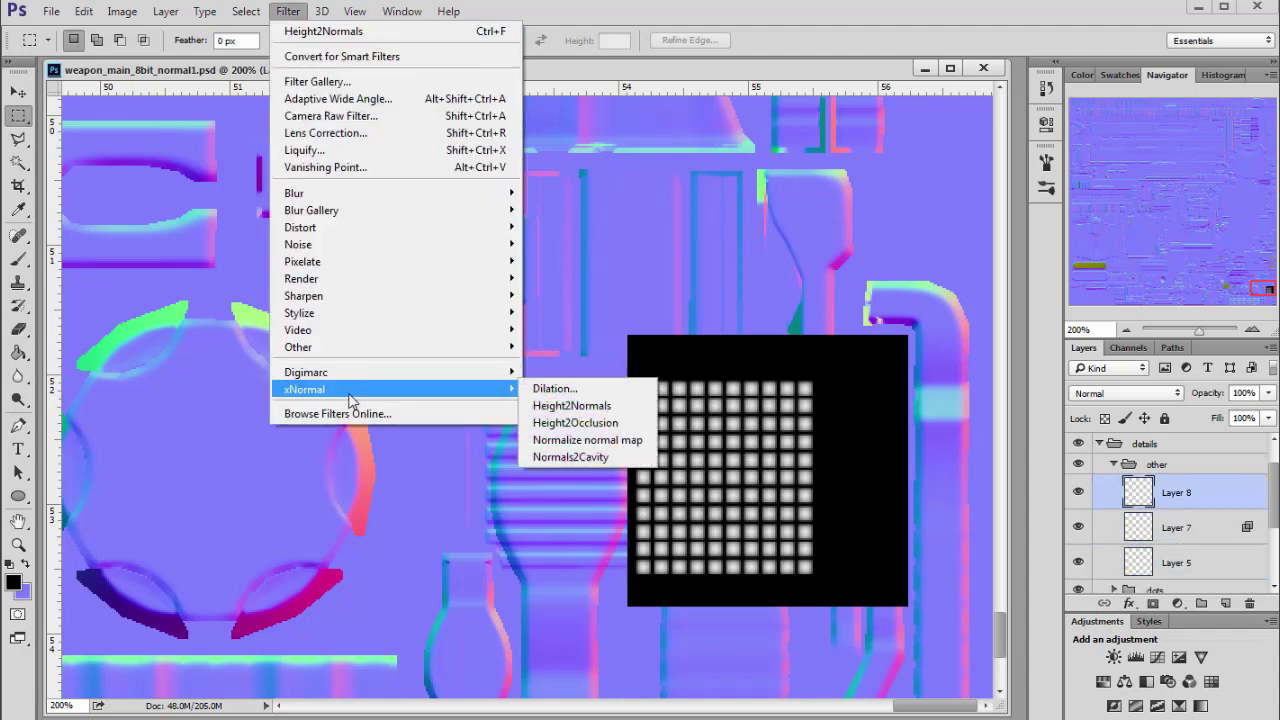
left_click(579, 406)
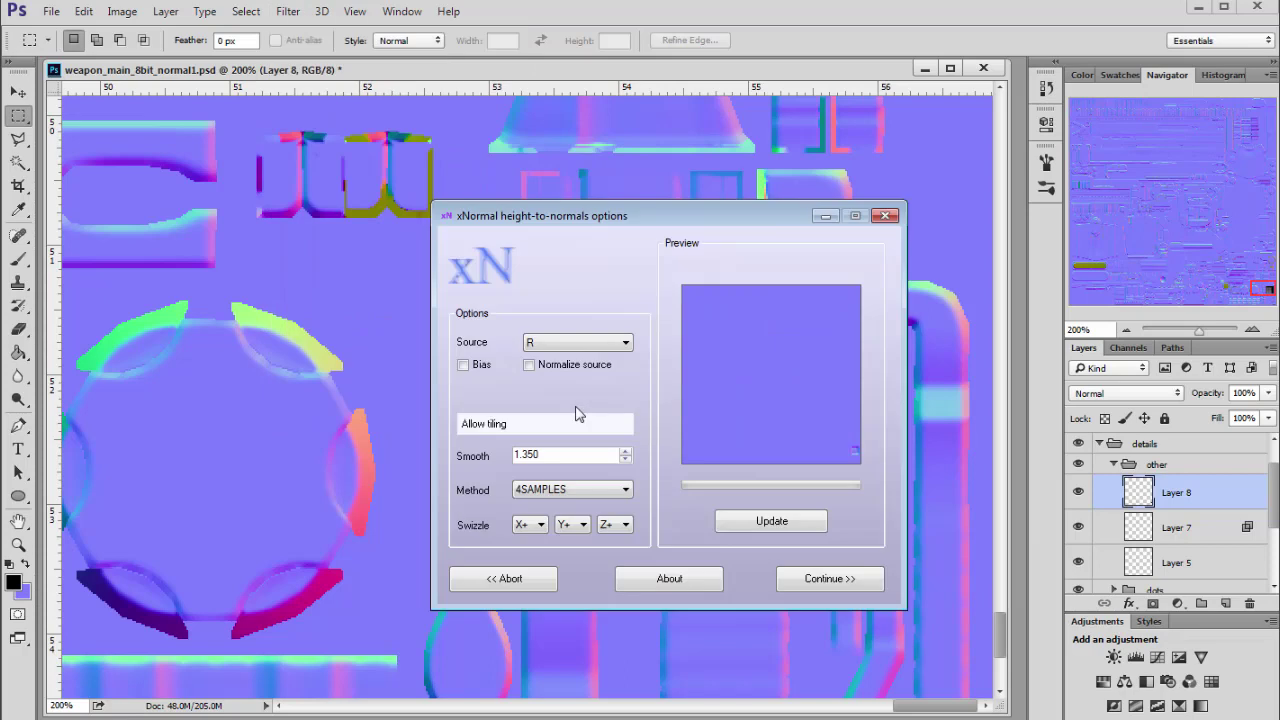
left_click(806, 579)
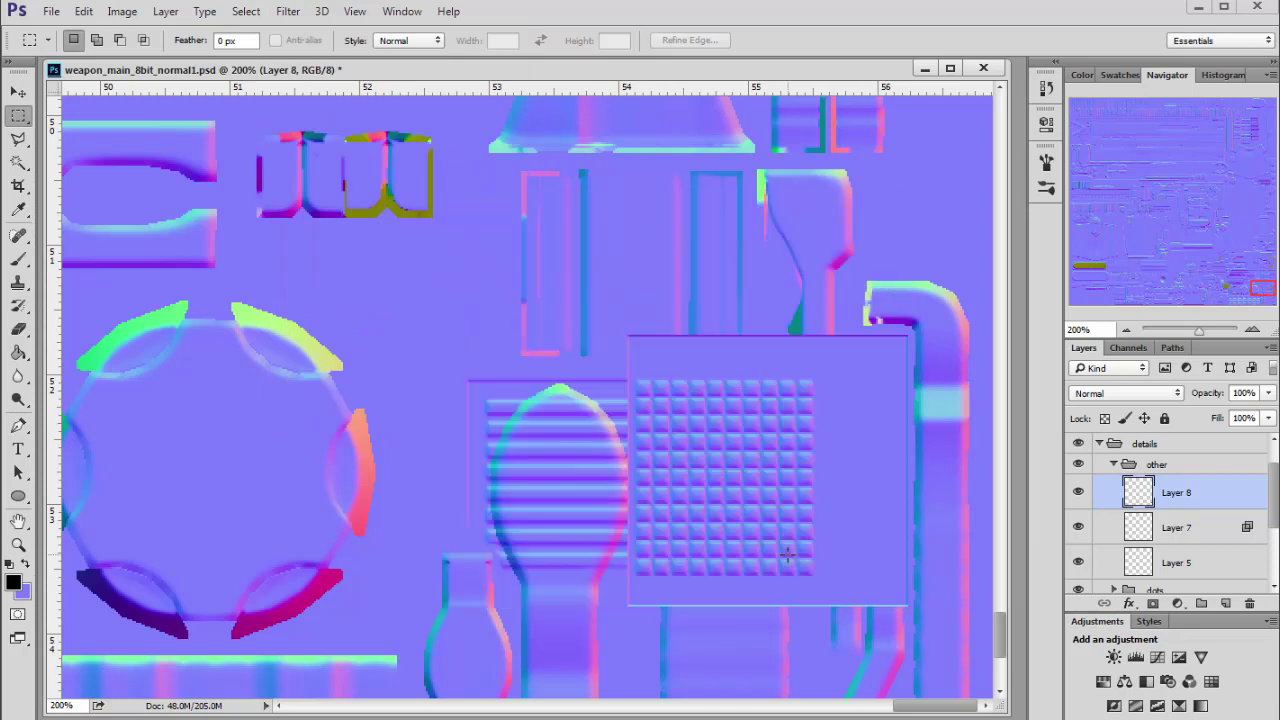
key("ctrl+z")
Convert Layer 8 to normals with xNormal Height2Normals using SO_3X3 sampling
left_click(288, 11)
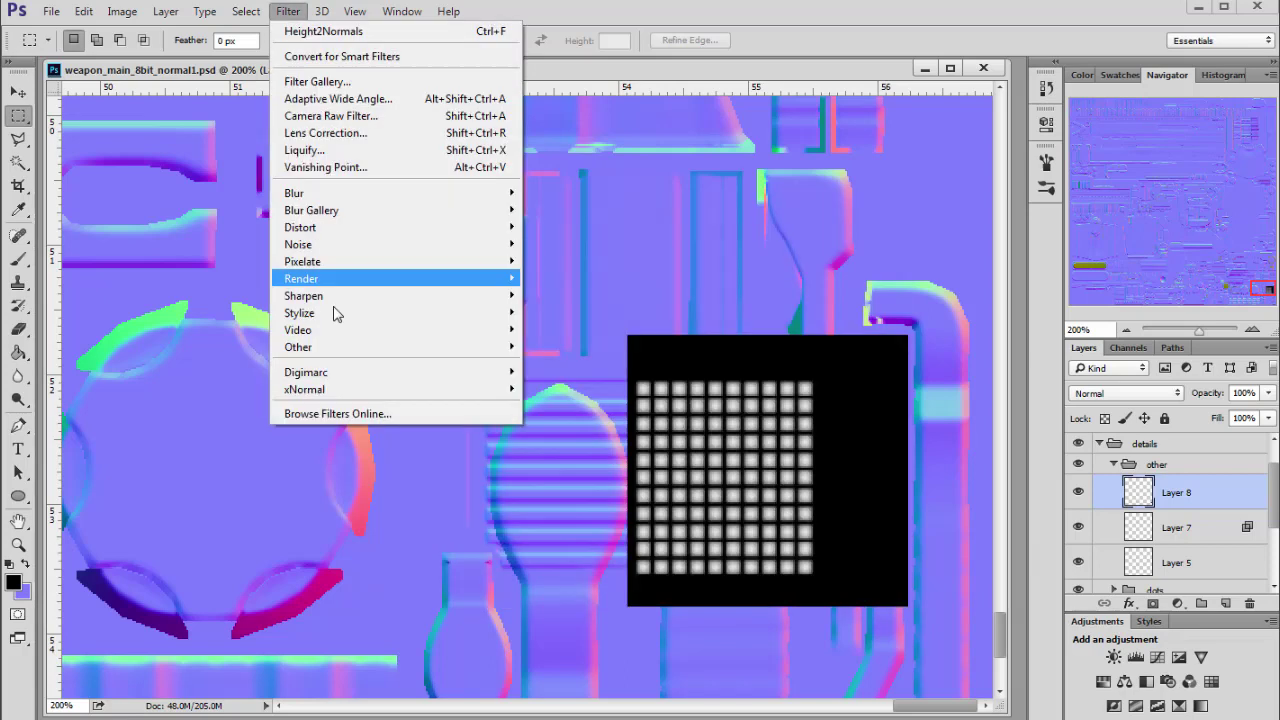
mouse_move(352, 396)
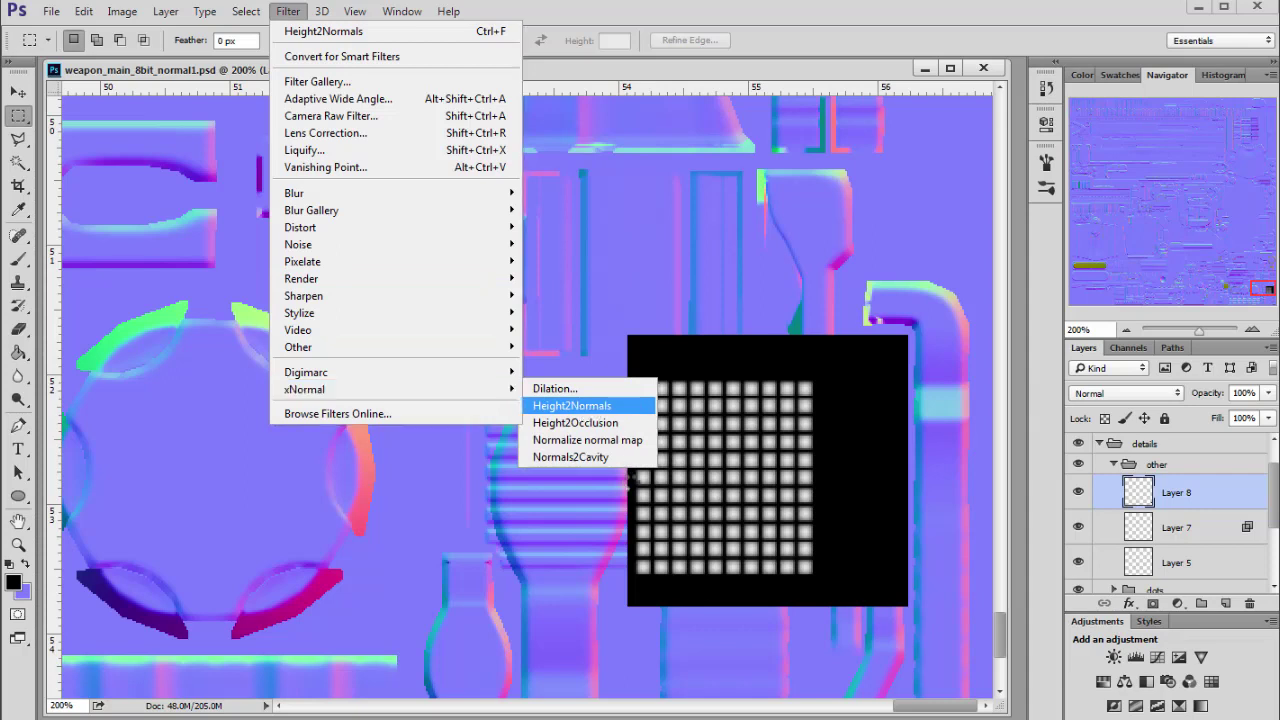
left_click(584, 408)
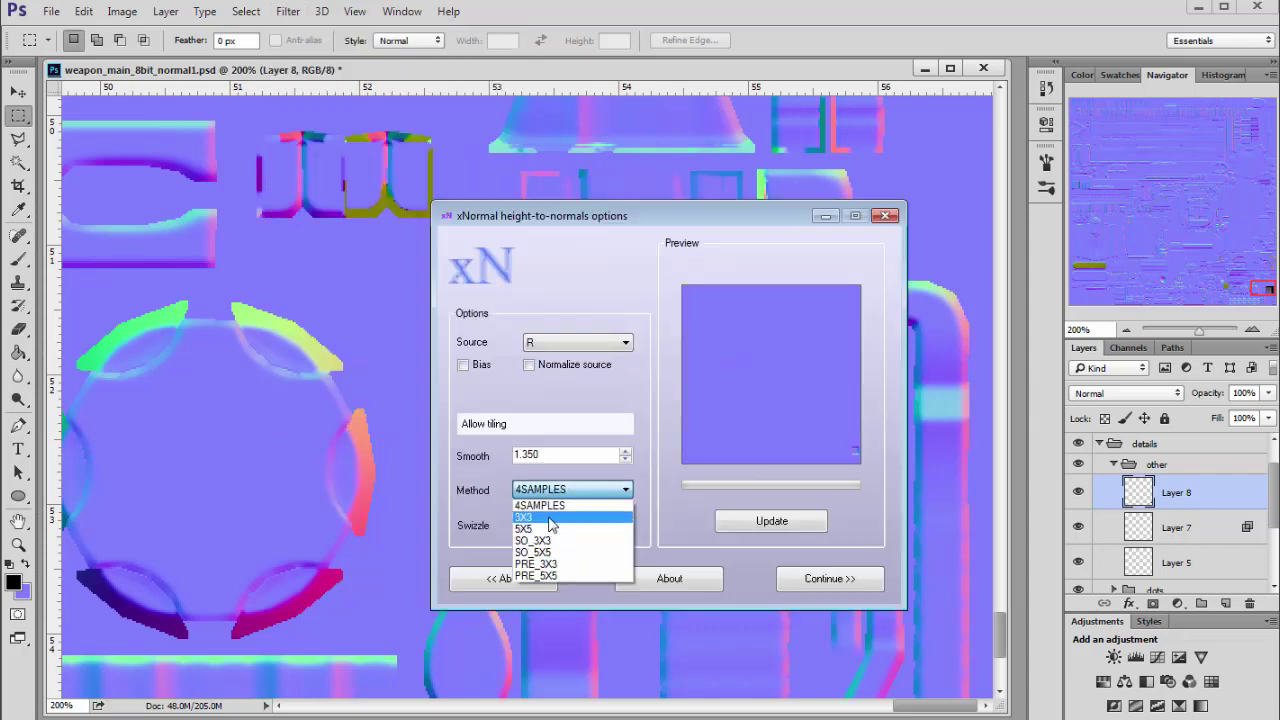
left_click(550, 517)
left_click(576, 491)
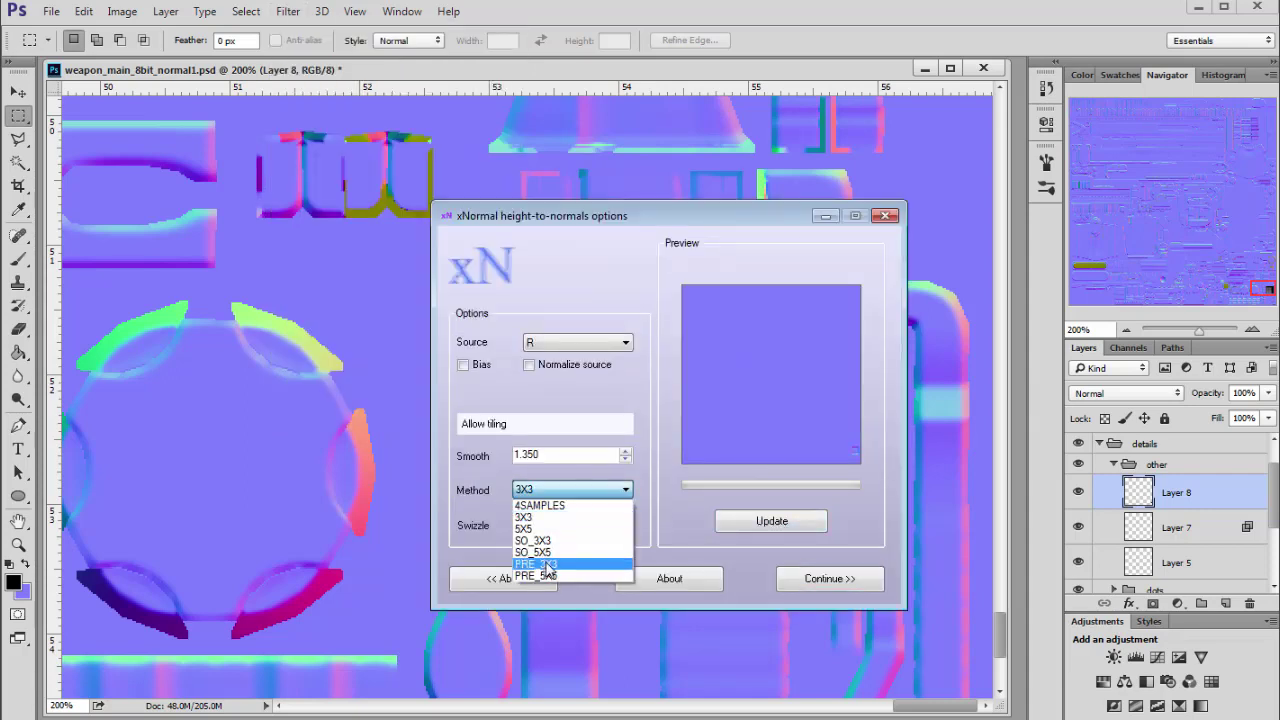
left_click(550, 552)
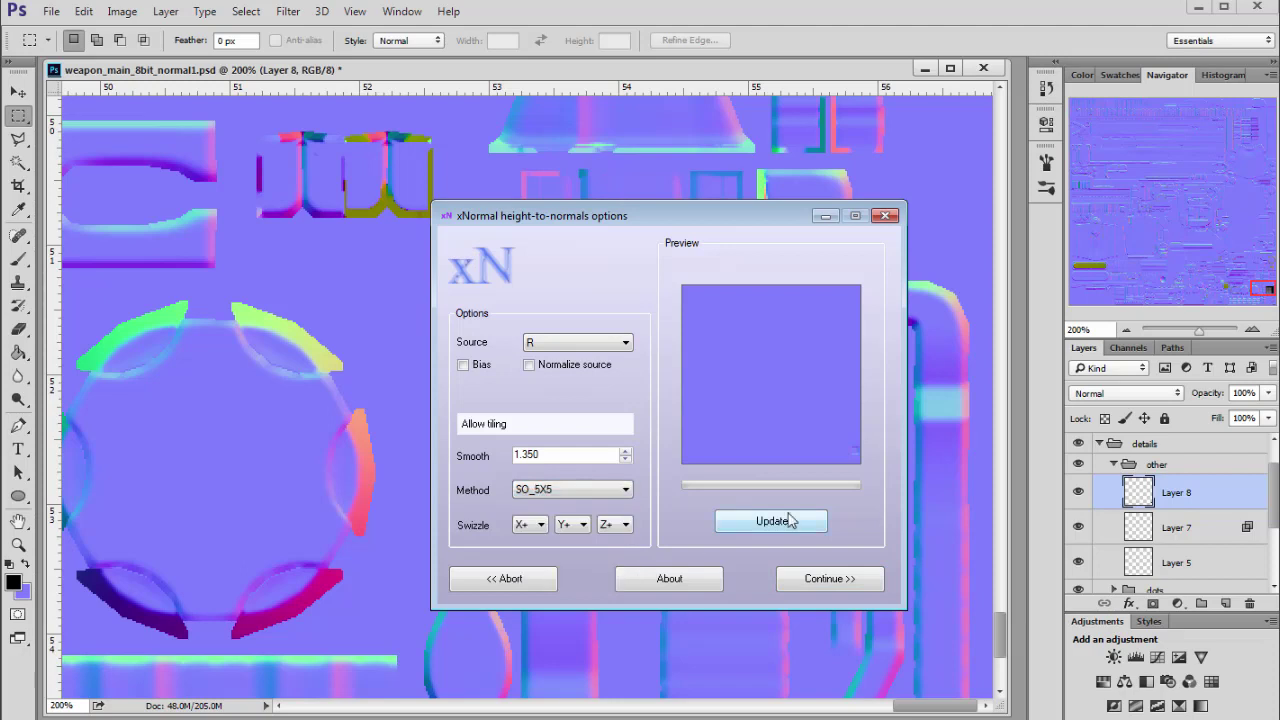
left_click(566, 490)
left_click(580, 543)
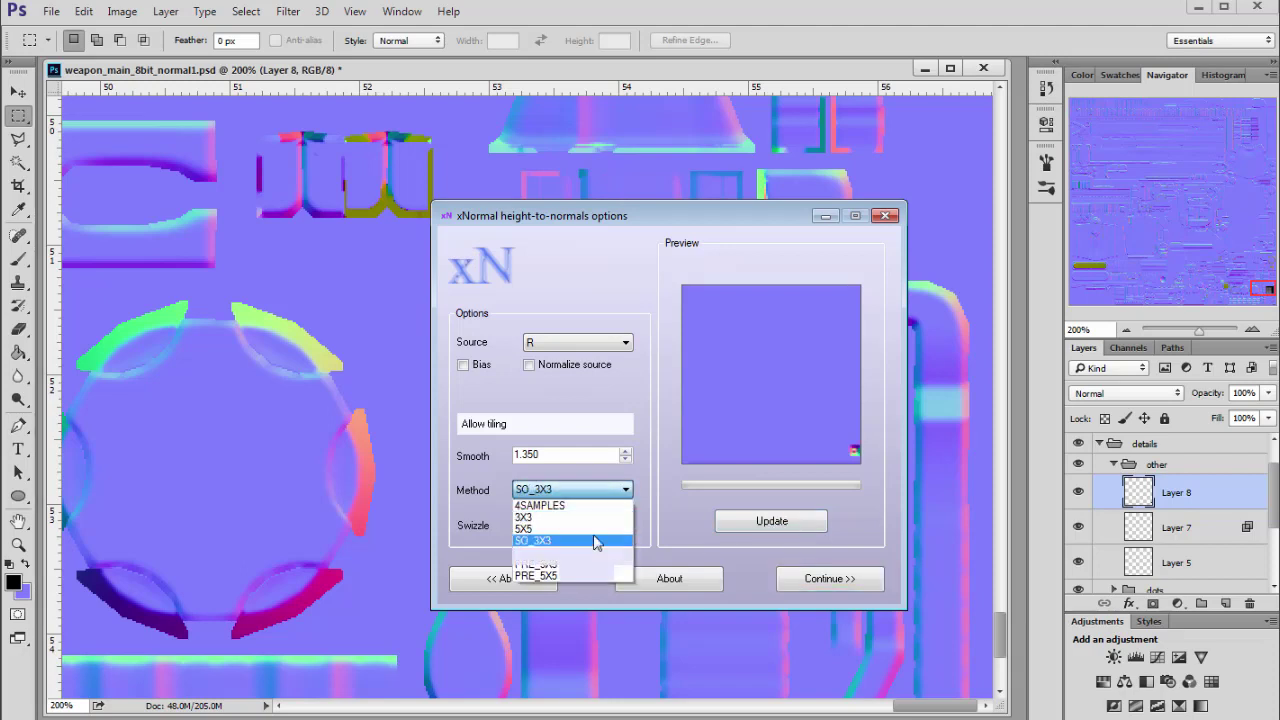
left_click(594, 540)
left_click(815, 584)
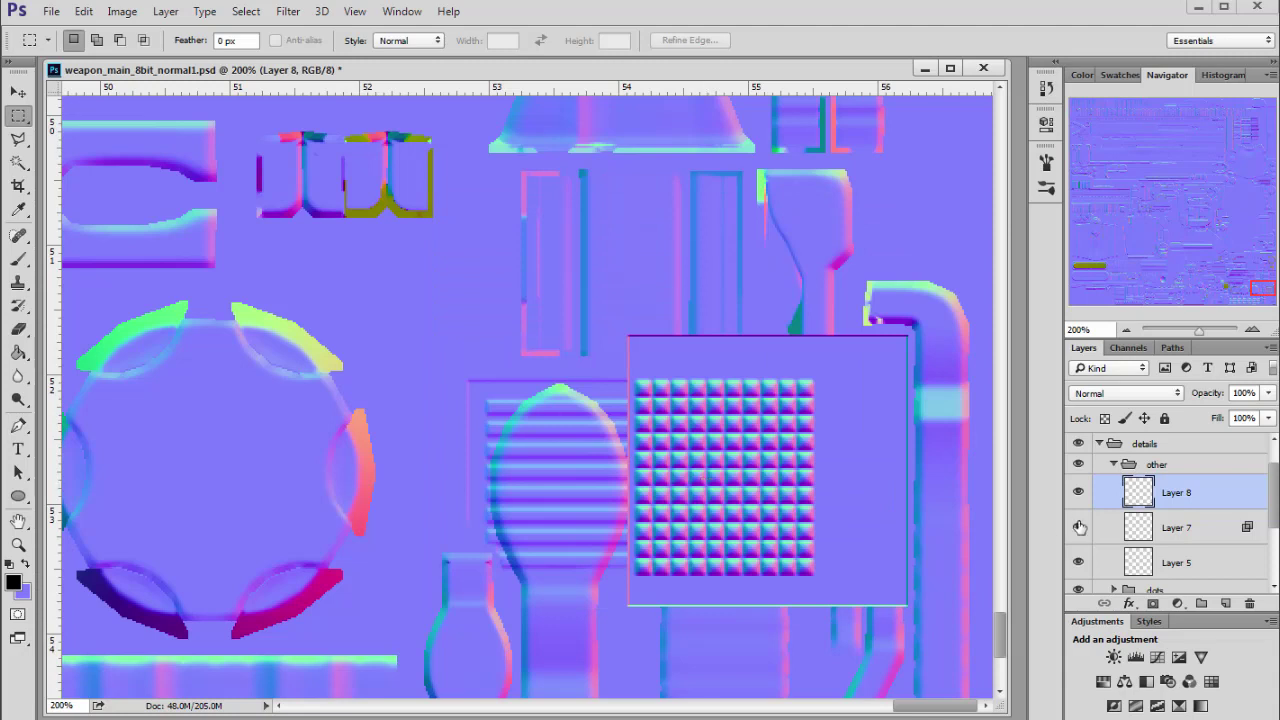
Review Layer 8's blending options and bring up its blend mode list
right_click(1178, 498)
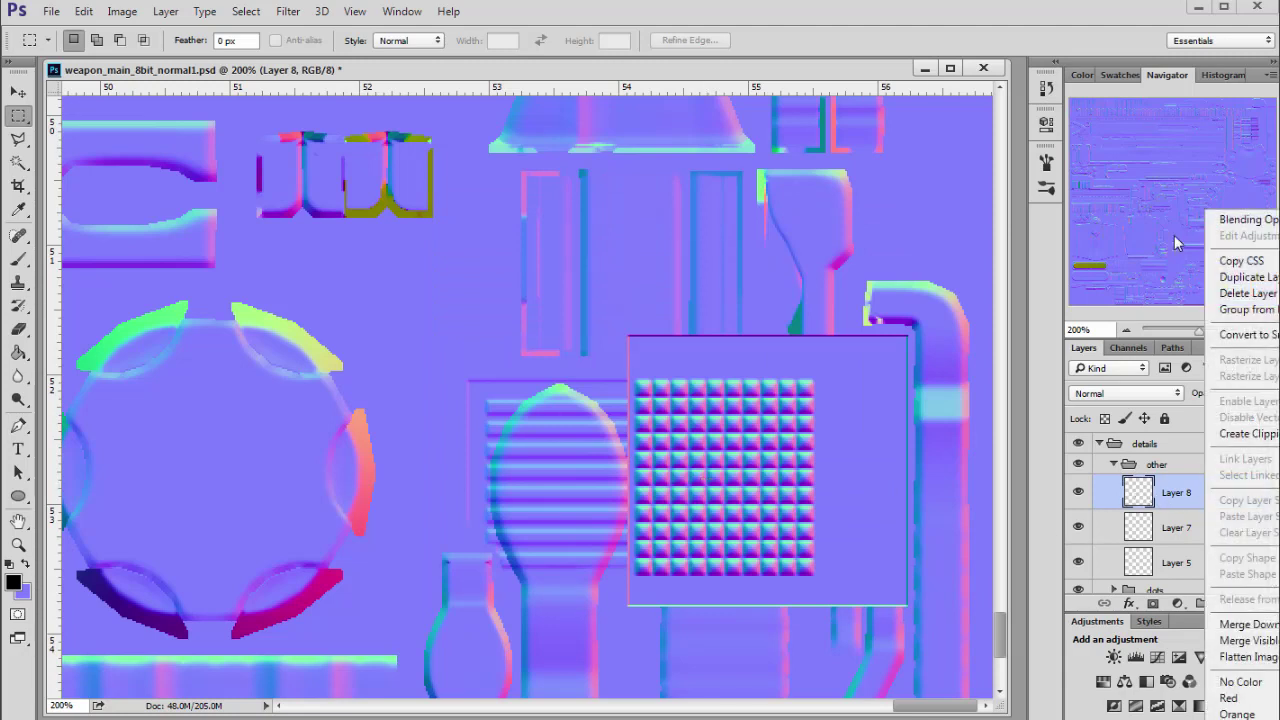
left_click(1236, 221)
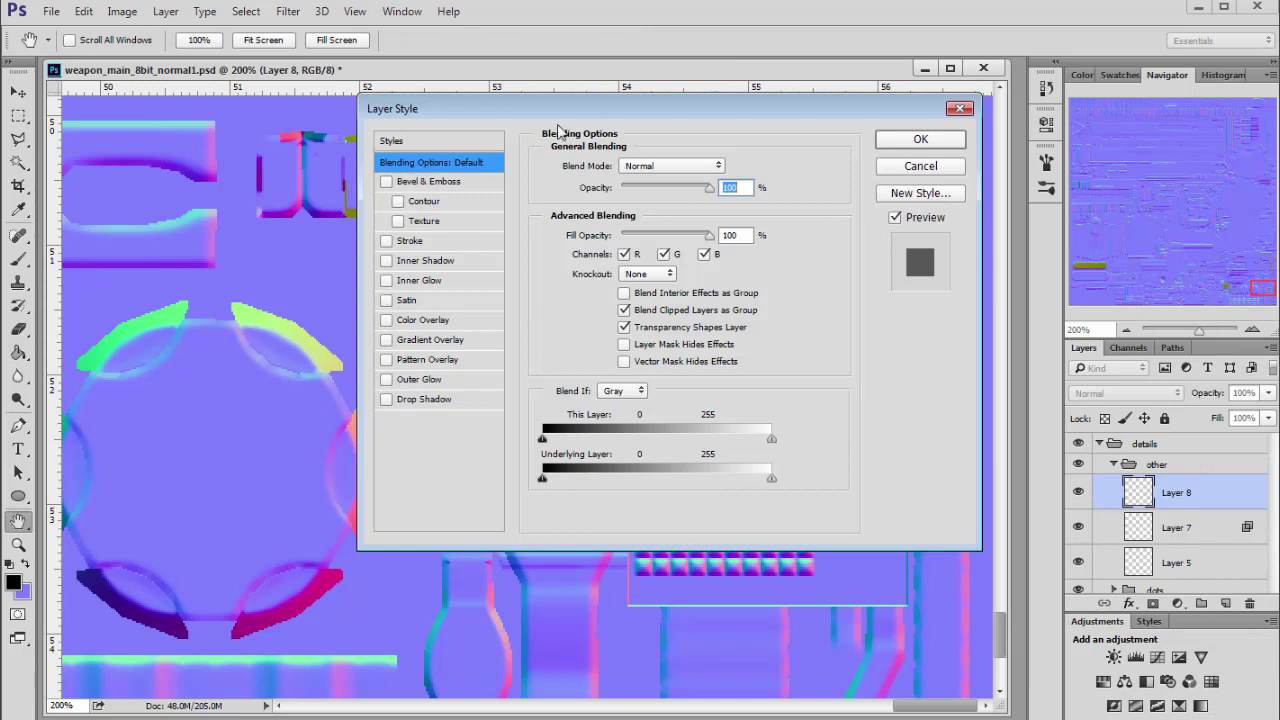
left_click_drag(612, 108, 398, 102)
key("Return")
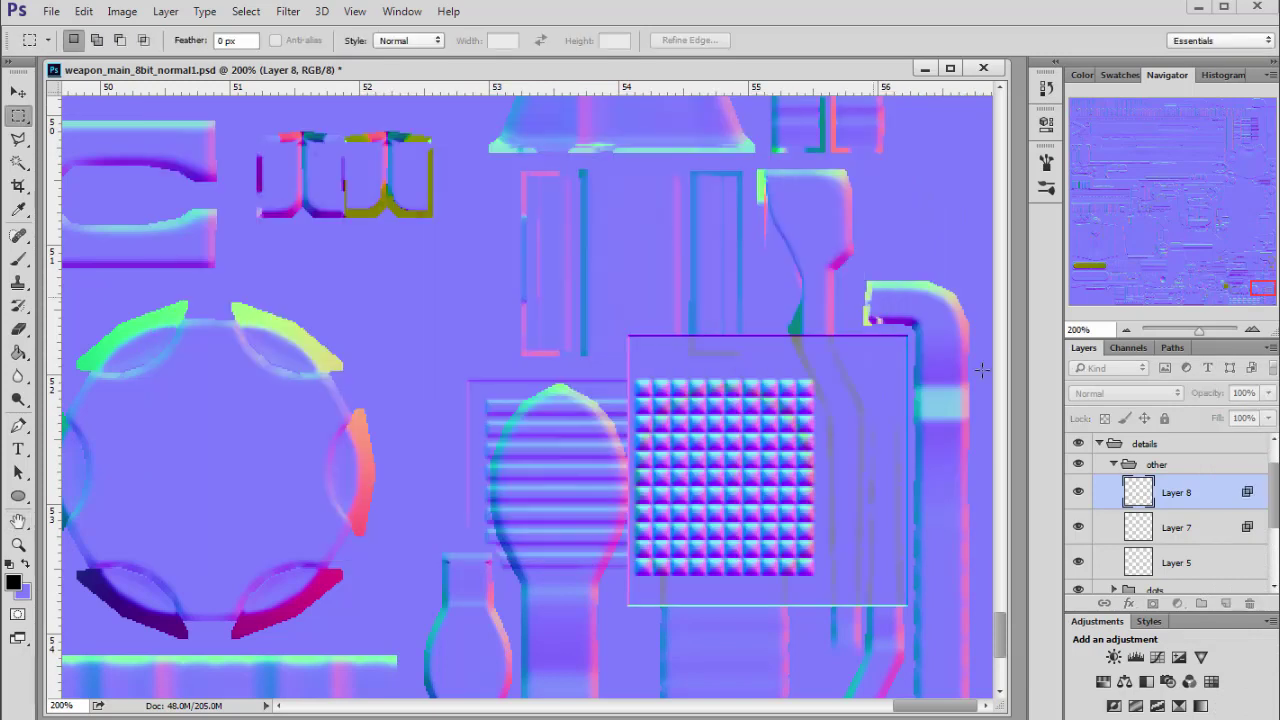
left_click(1128, 394)
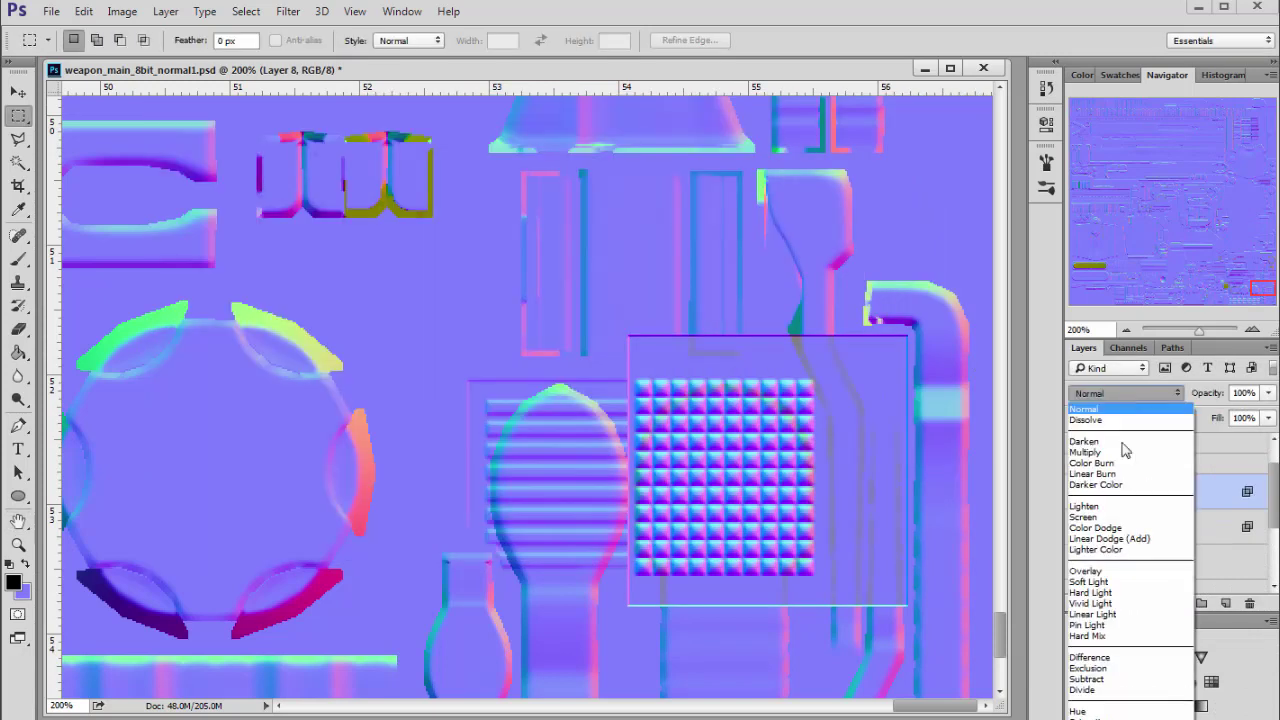
Set Layer 8 to Overlay blending and reload the normal map texture in Maya
left_click(1100, 571)
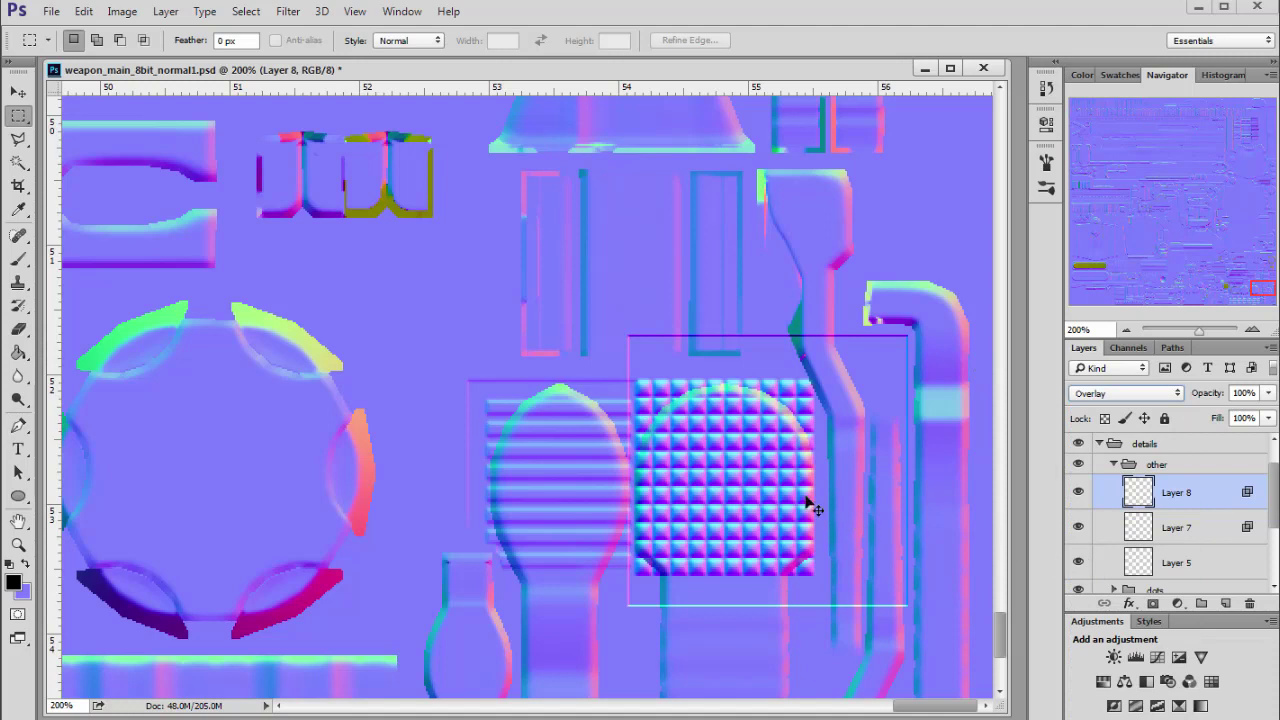
key("alt+Tab")
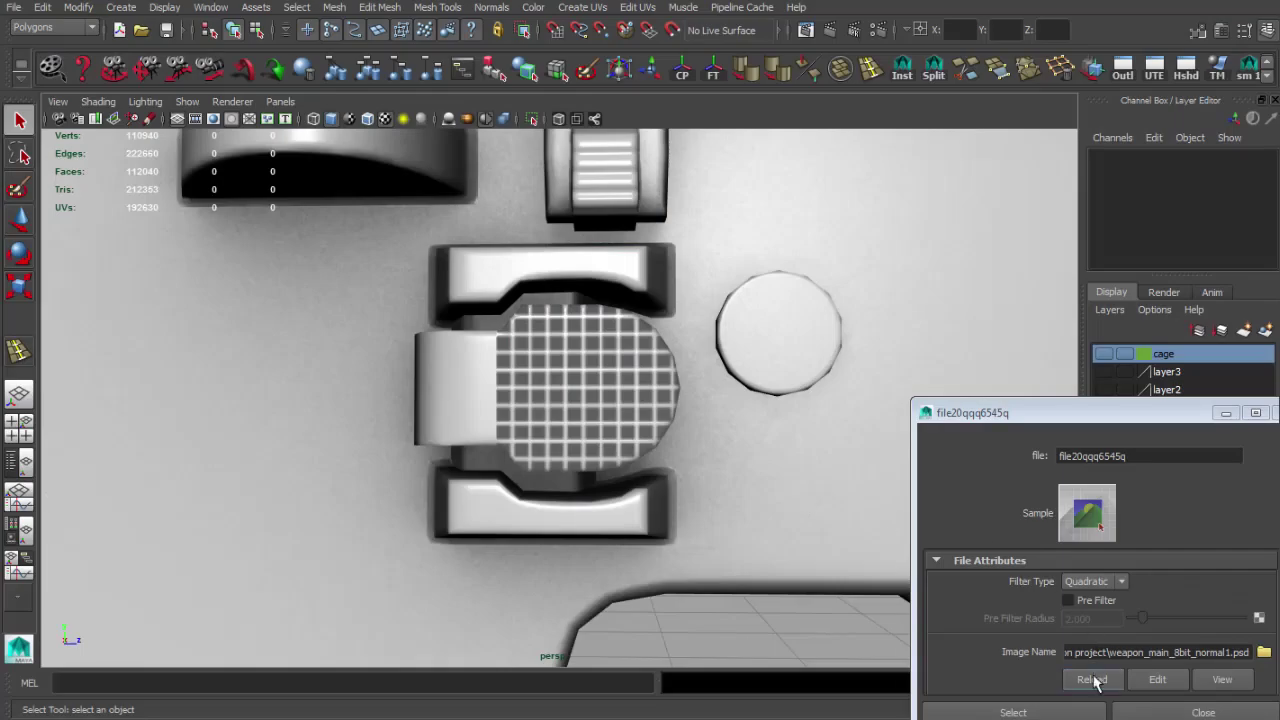
left_click(1093, 679)
Orbit around the receiver to inspect the raised grid on the bolt catch against the reference photo
left_click_drag(712, 466, 600, 486)
scroll(559, 457, "up", 5)
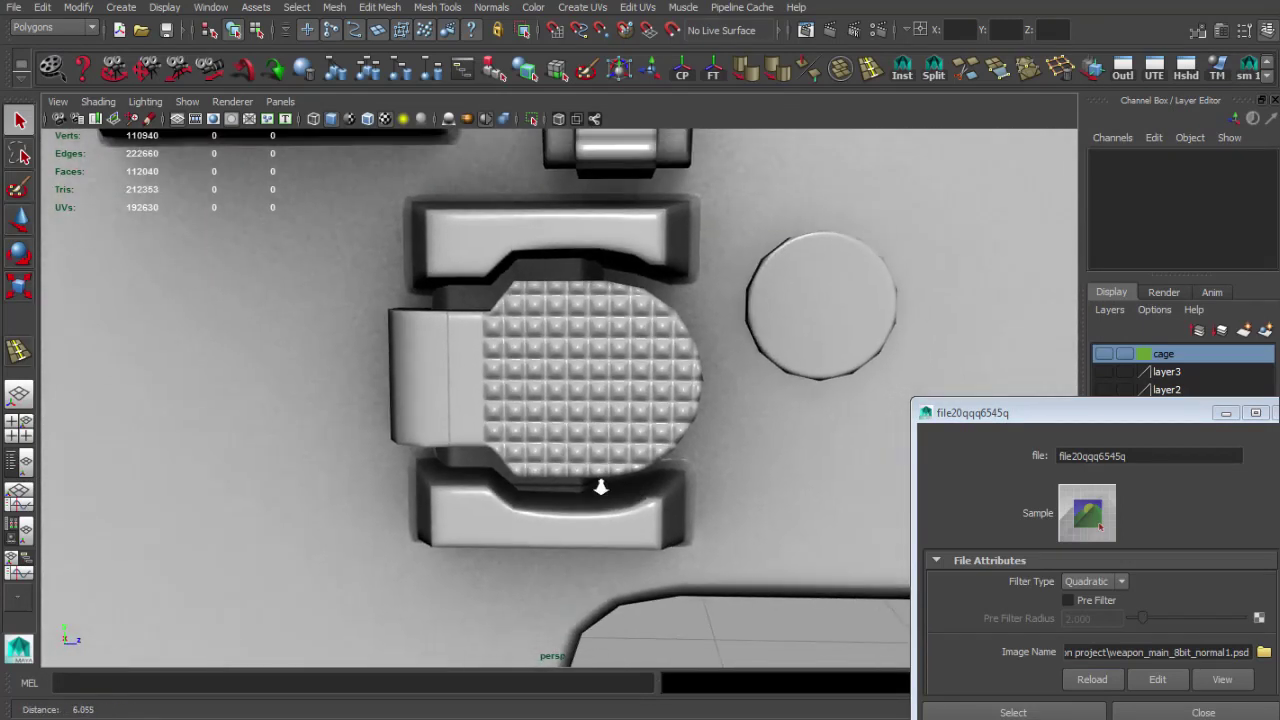
scroll(600, 486, "down", 5)
scroll(578, 425, "down", 4)
left_click_drag(578, 425, 506, 456)
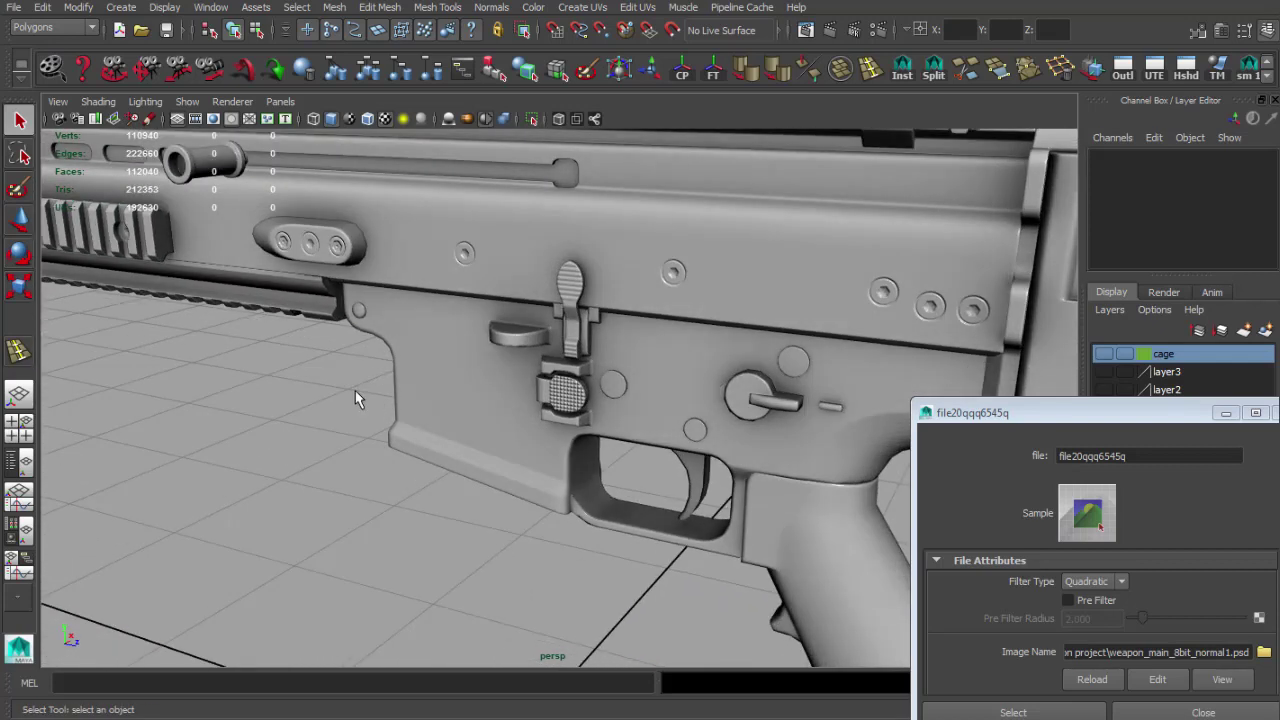
scroll(803, 466, "up", 5)
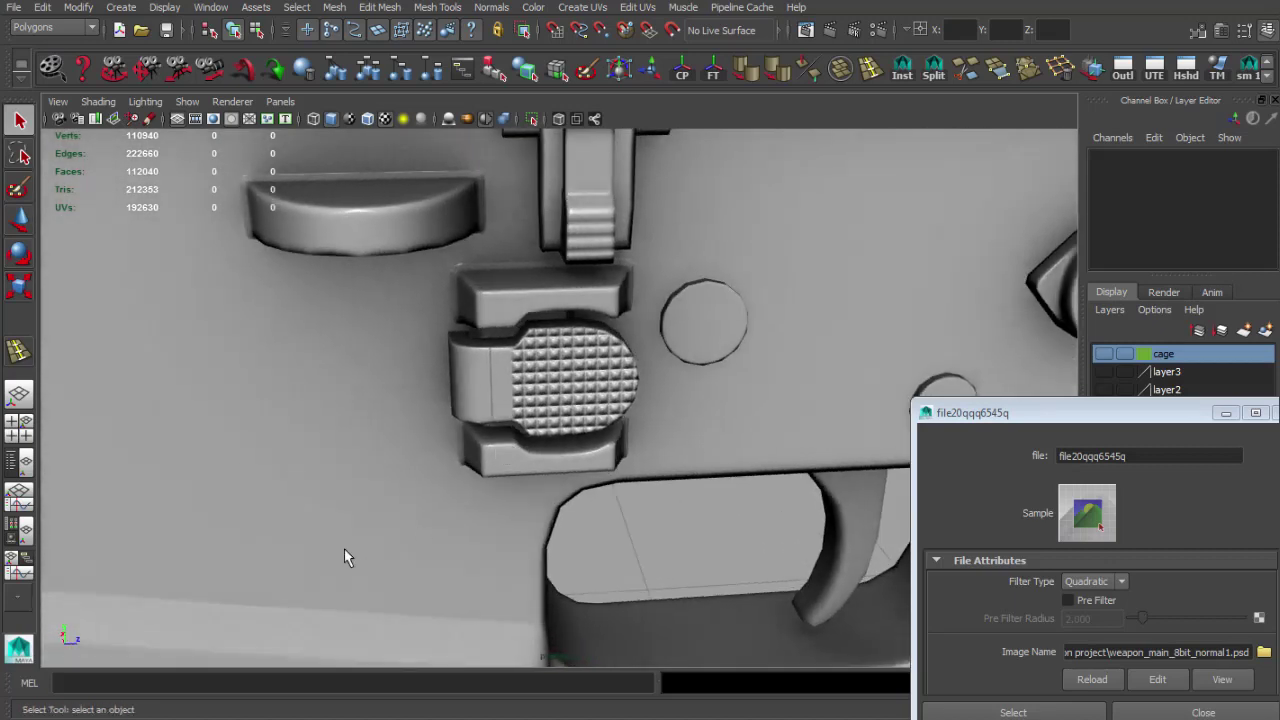
key("alt+Tab")
key("alt+Tab")
mouse_move(678, 504)
left_mouse_down()
mouse_move(651, 486)
mouse_move(667, 483)
left_mouse_up()
key("alt+Tab")
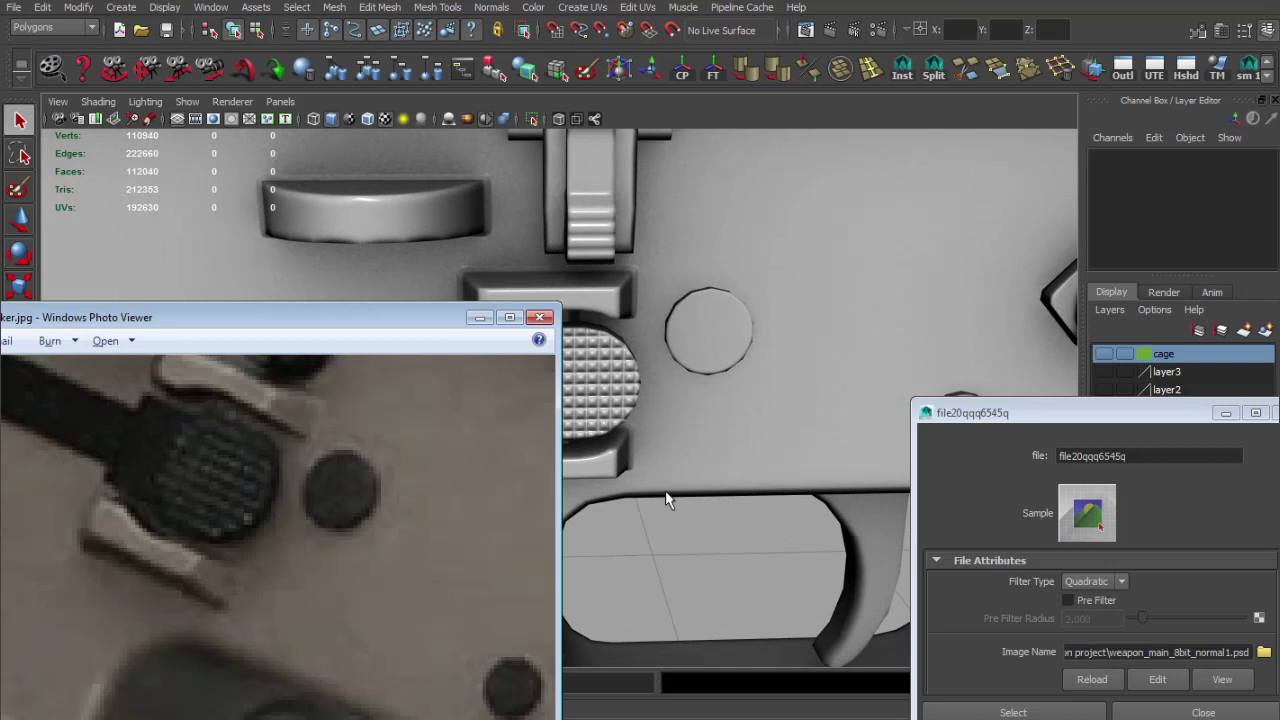
key("alt+Tab")
key("alt+Tab")
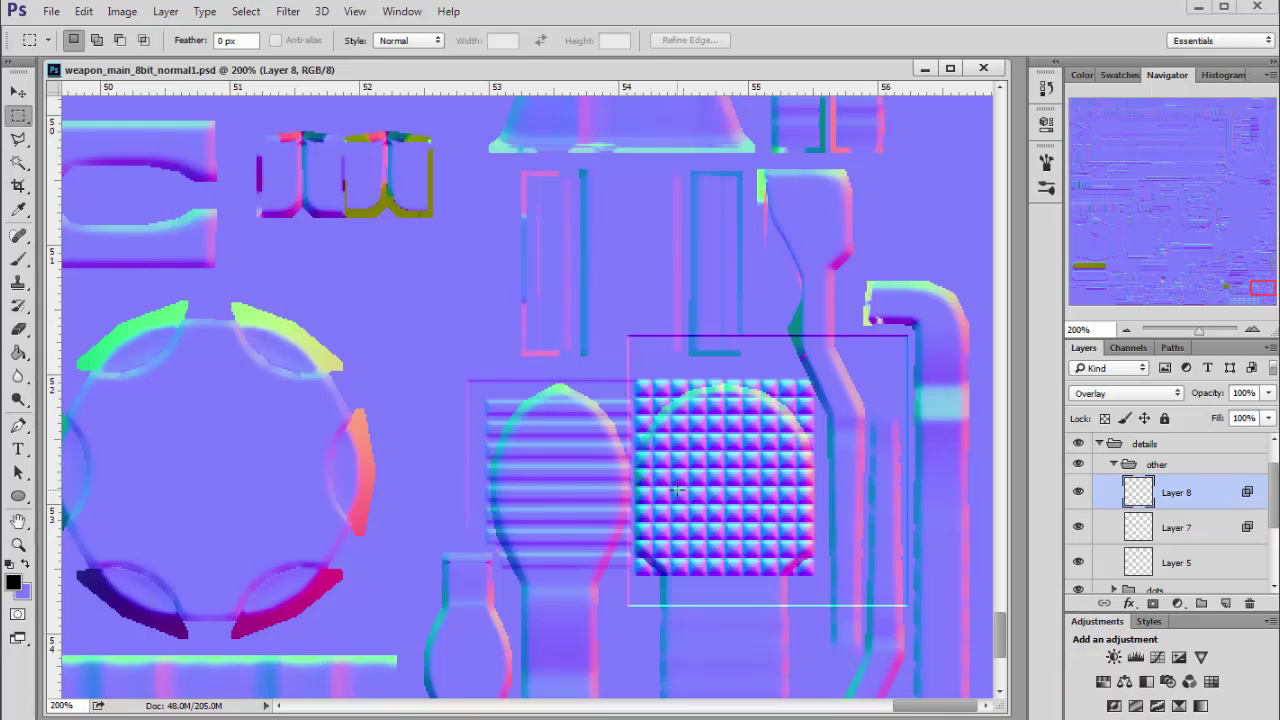
Nudge the grip pattern up and left, erase its stray lines, and set Layer 8 opacity to 51%
key("ctrl+Up")
key("ctrl+Up")
key("ctrl+Up")
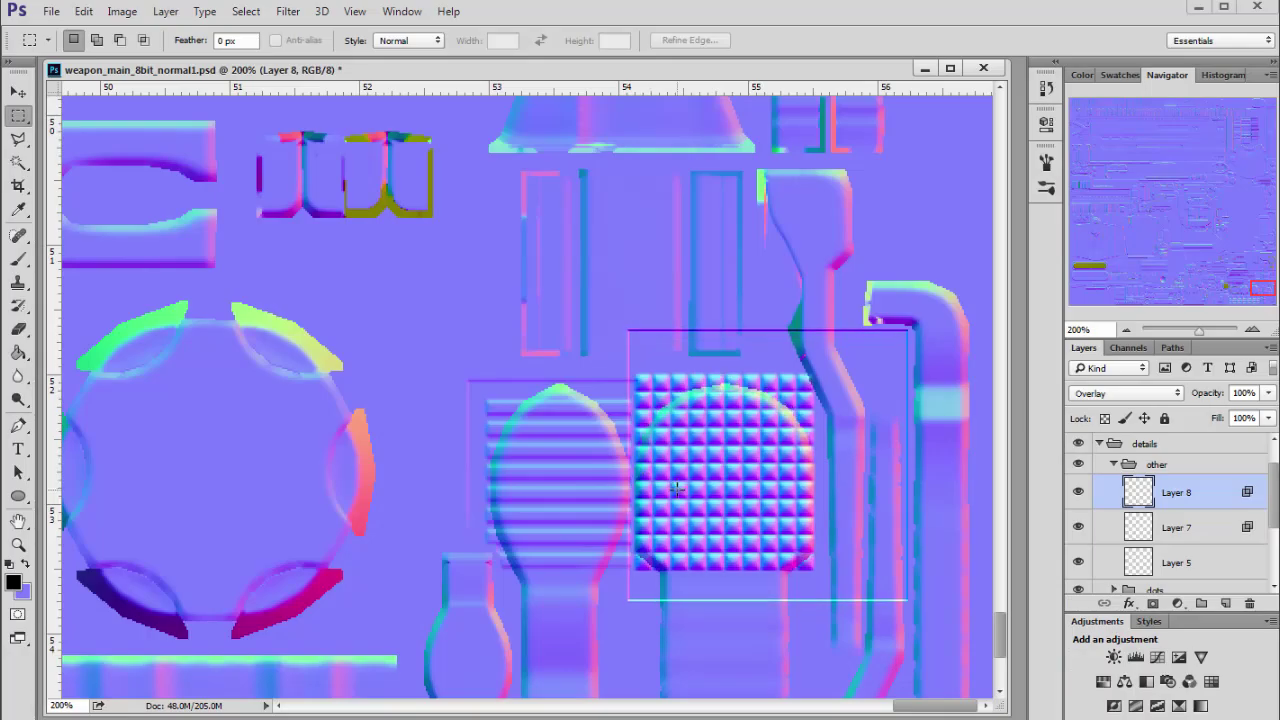
key("ctrl+Left")
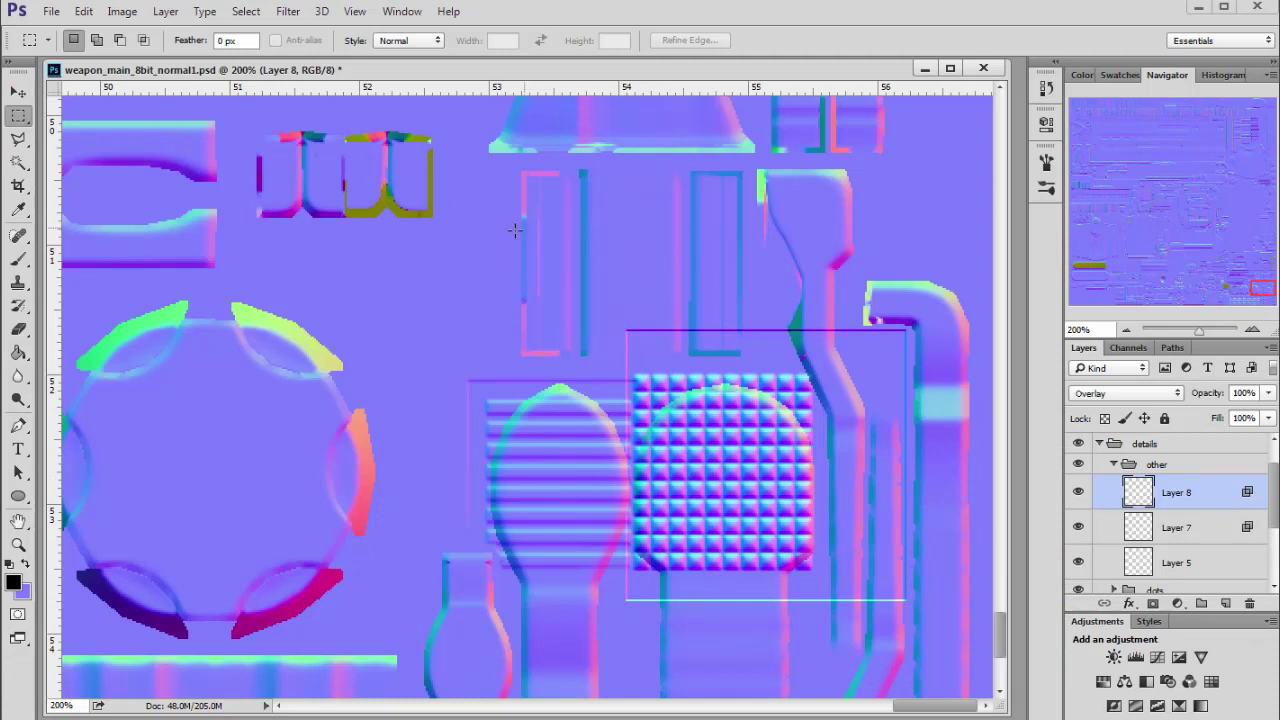
left_click_drag(976, 378, 976, 378)
key("Delete")
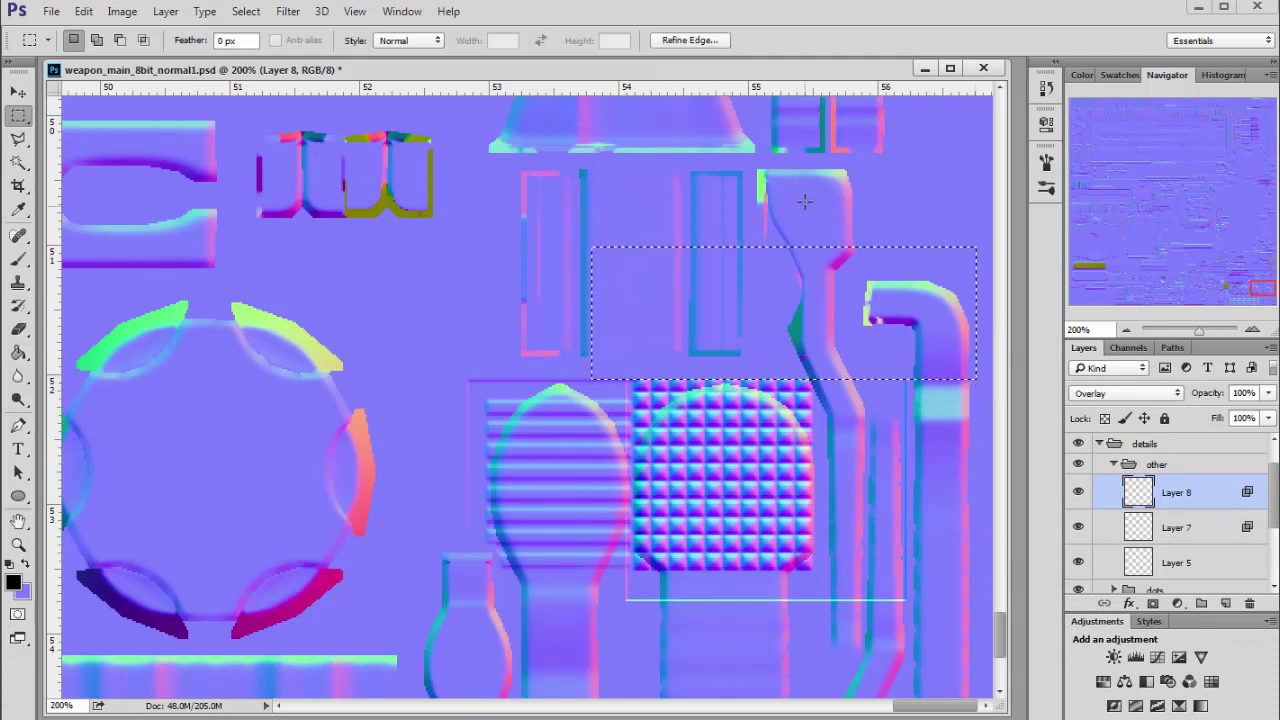
left_click_drag(882, 538, 816, 627)
key("Delete")
key("ctrl+d")
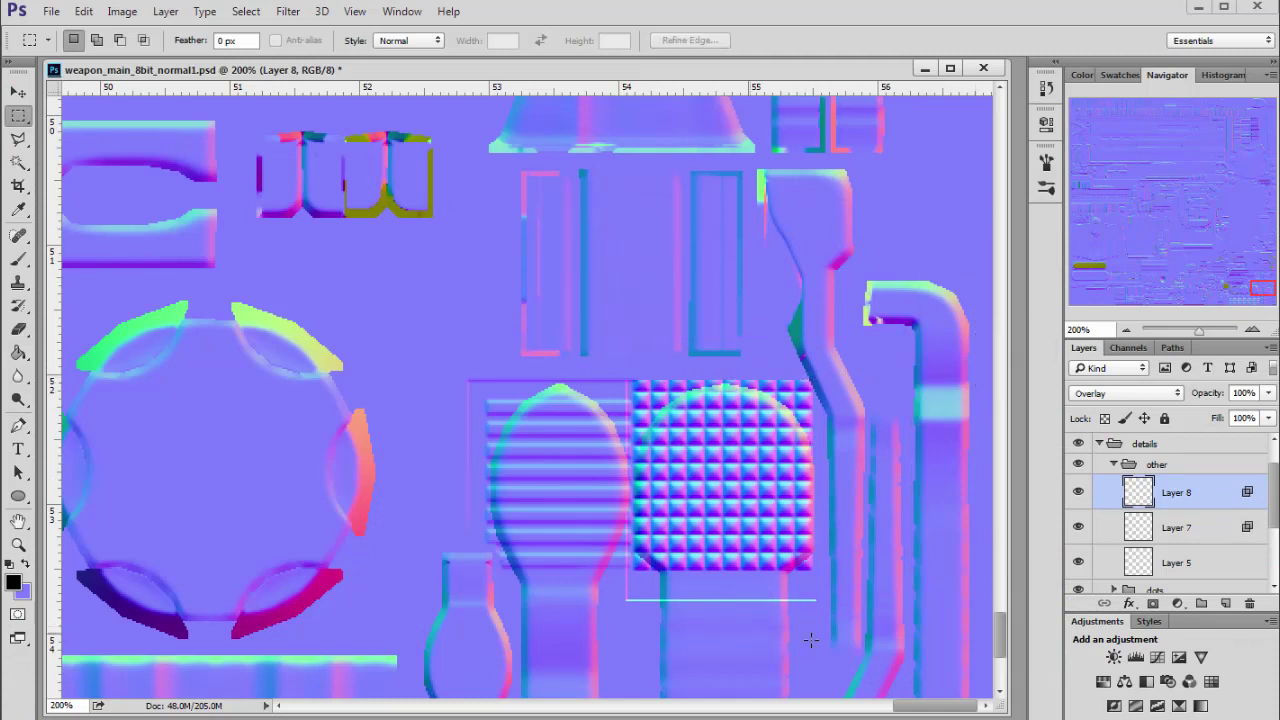
left_click_drag(561, 584, 561, 584)
key("Delete")
left_click_drag(567, 320, 620, 614)
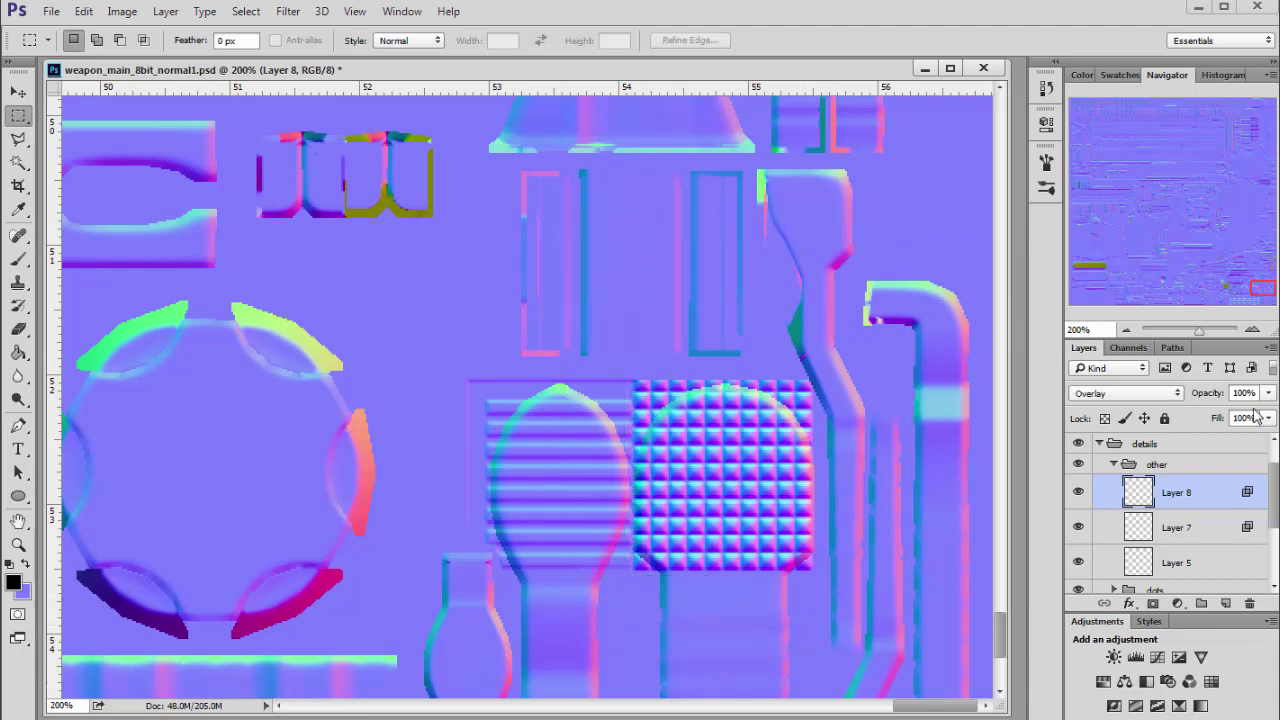
left_click_drag(1256, 411, 1248, 416)
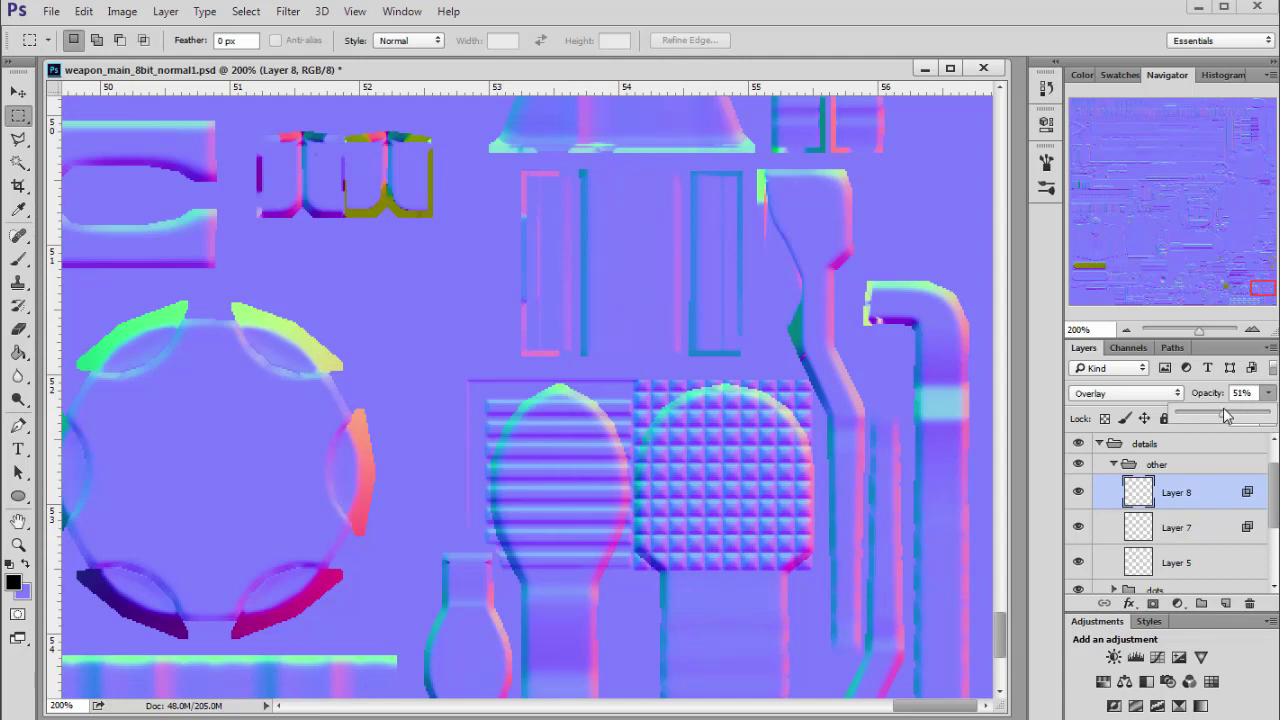
Reload the normal map in Maya, inspect the softened grip, then view the map at 200%
key("alt+Tab")
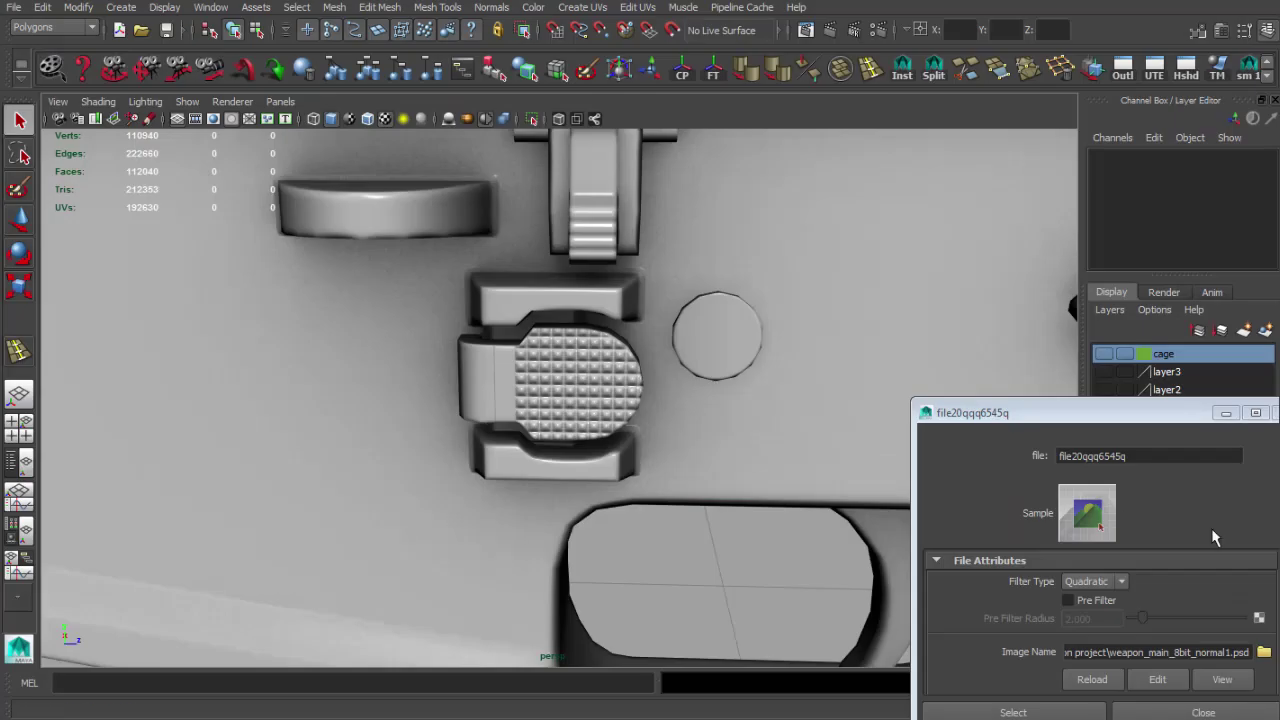
left_click(1092, 680)
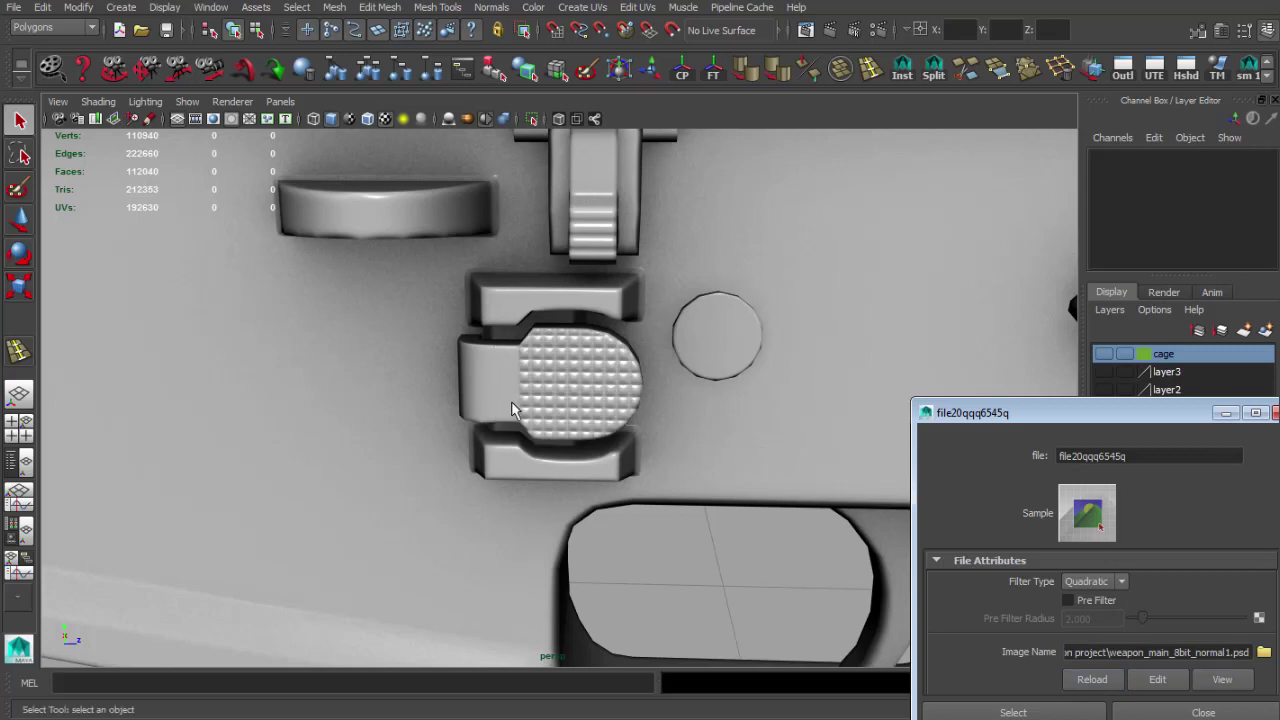
scroll(655, 443, "down", 3)
scroll(655, 443, "down", 4)
left_click_drag(655, 443, 629, 429)
scroll(713, 428, "up", 5)
scroll(640, 432, "up", 4)
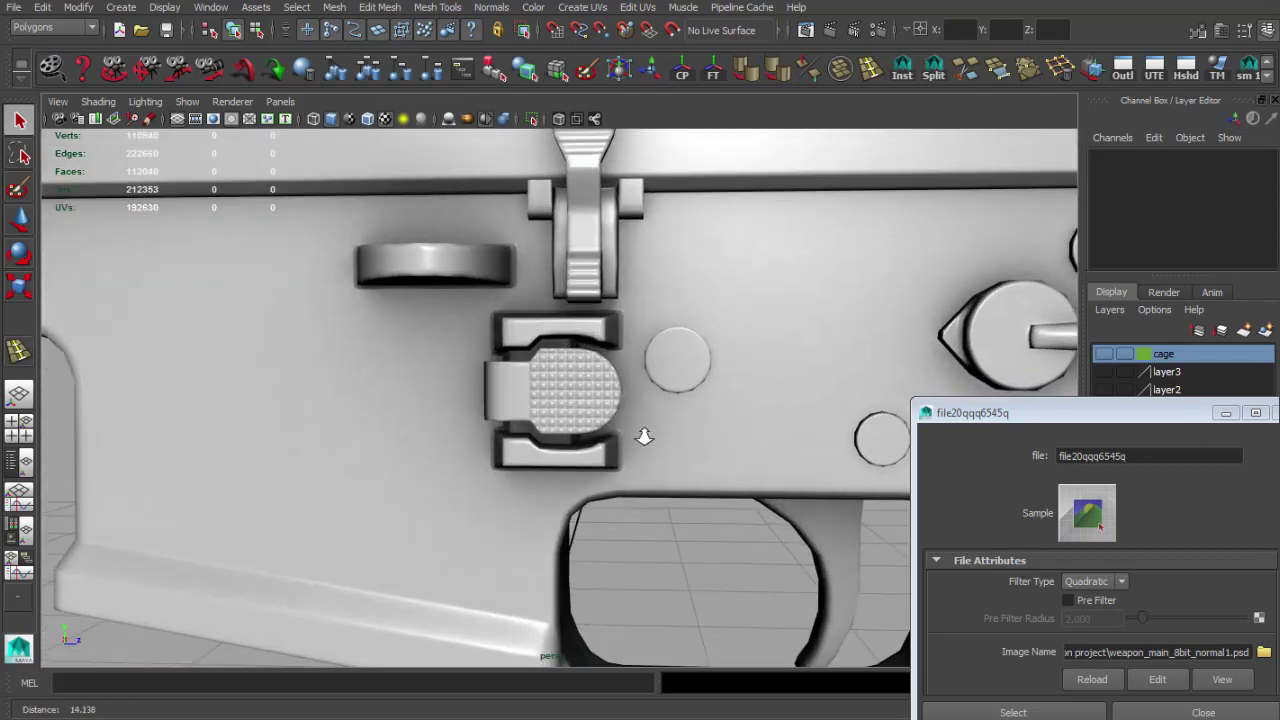
scroll(543, 424, "down", 8)
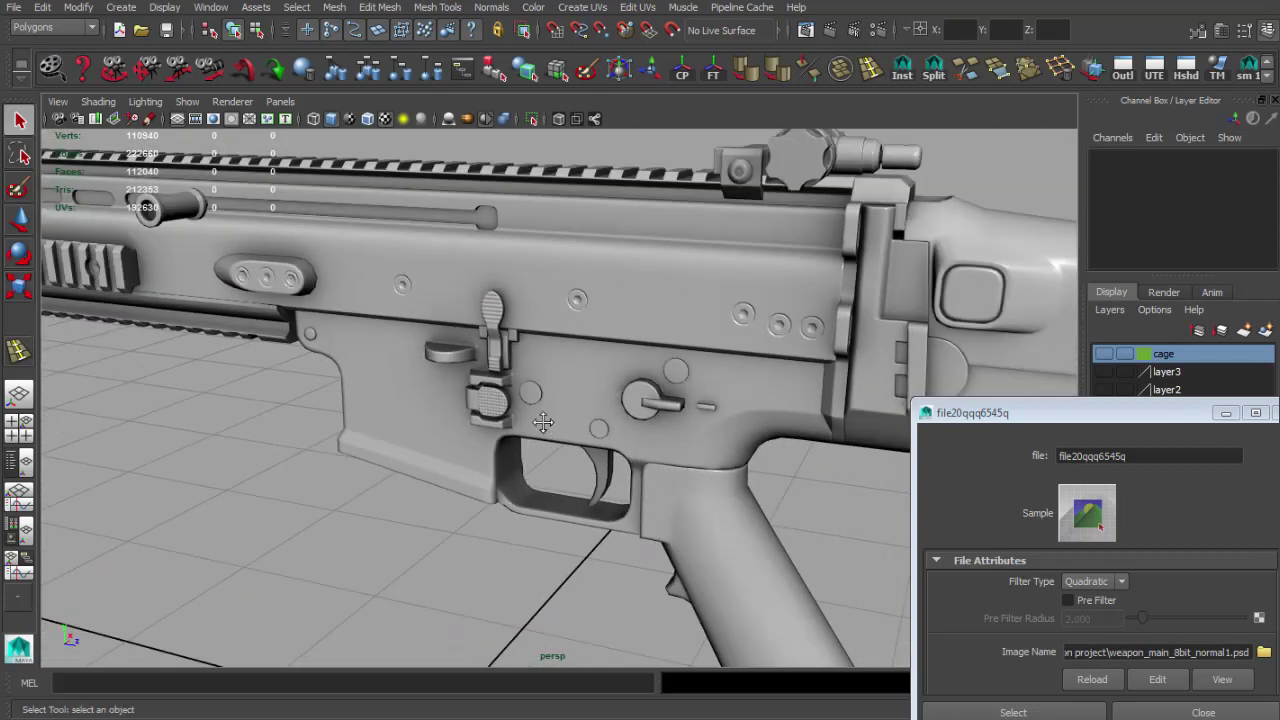
left_click_drag(543, 424, 673, 509)
scroll(548, 440, "up", 5)
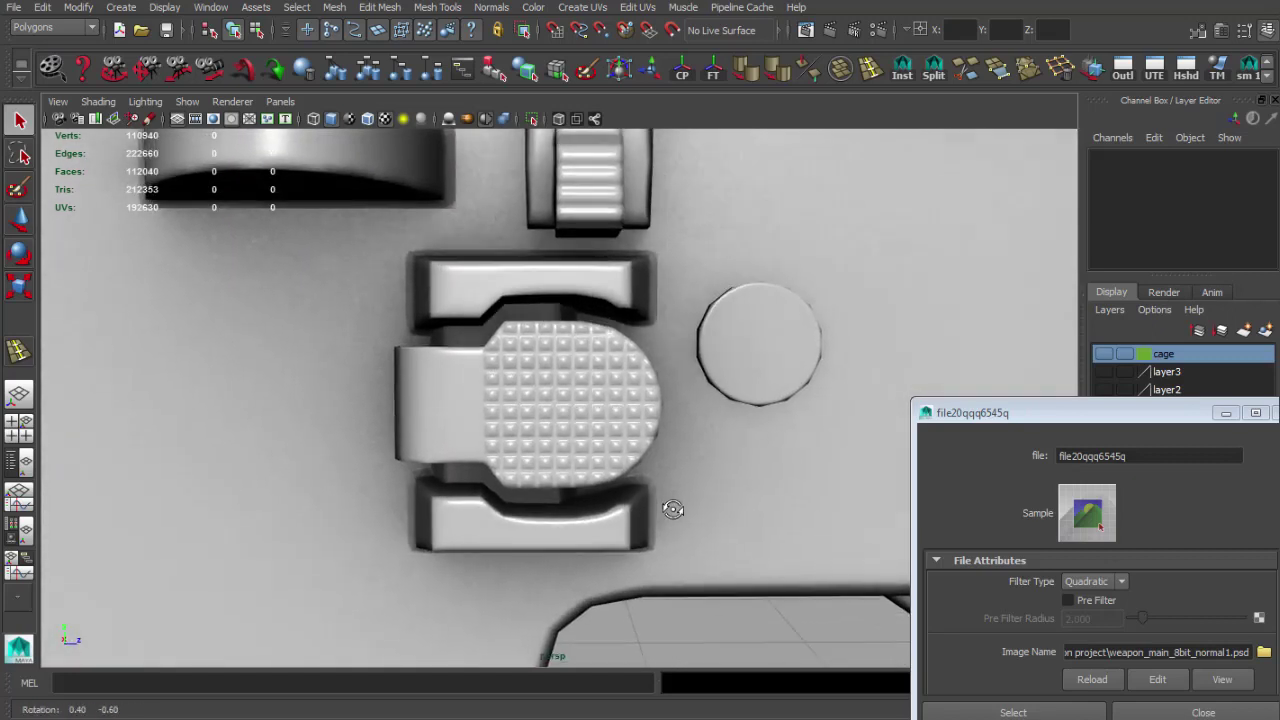
key("alt+Tab")
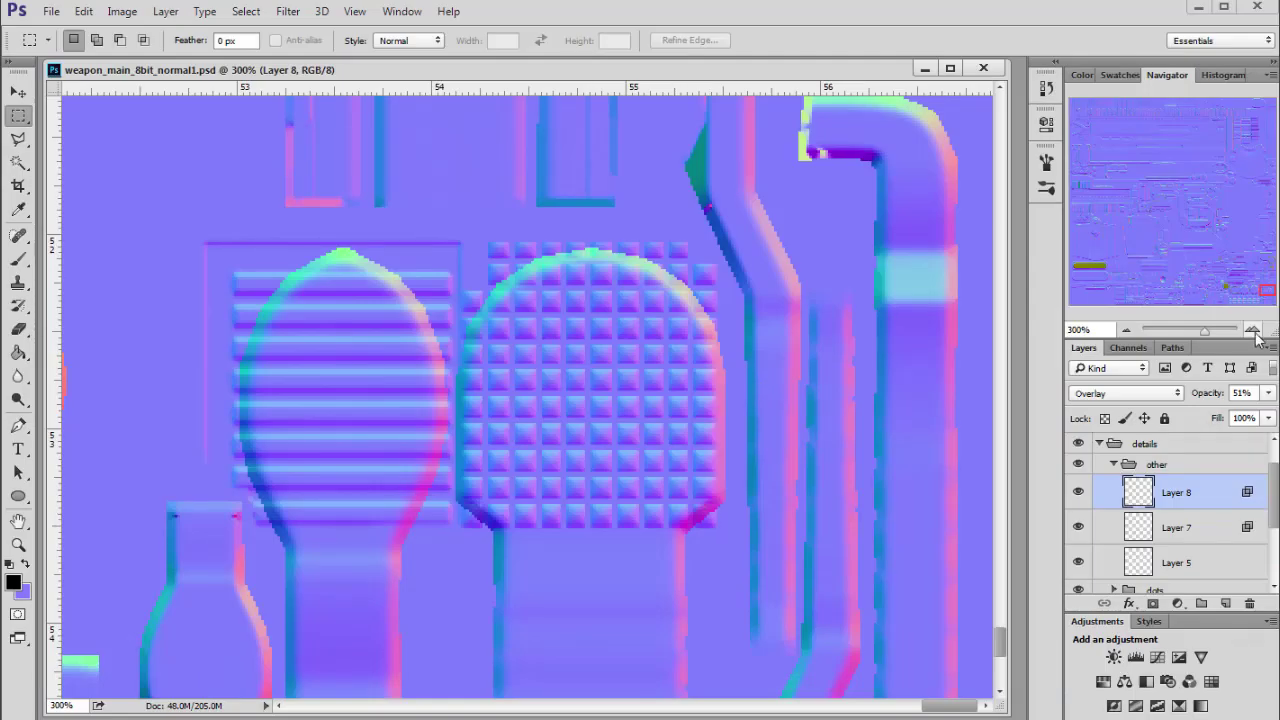
left_click(1128, 330)
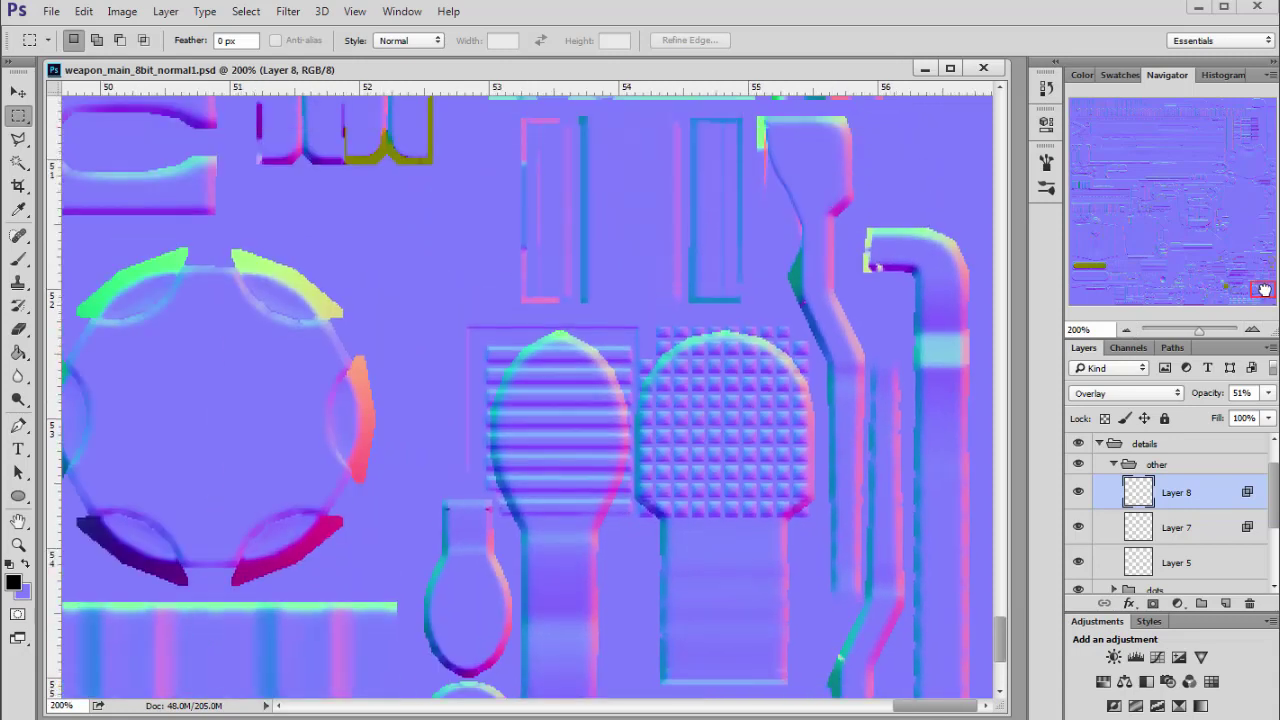
Back in Maya, orbit the receiver and select the handguard faces and the stock's small button
key("alt+Tab")
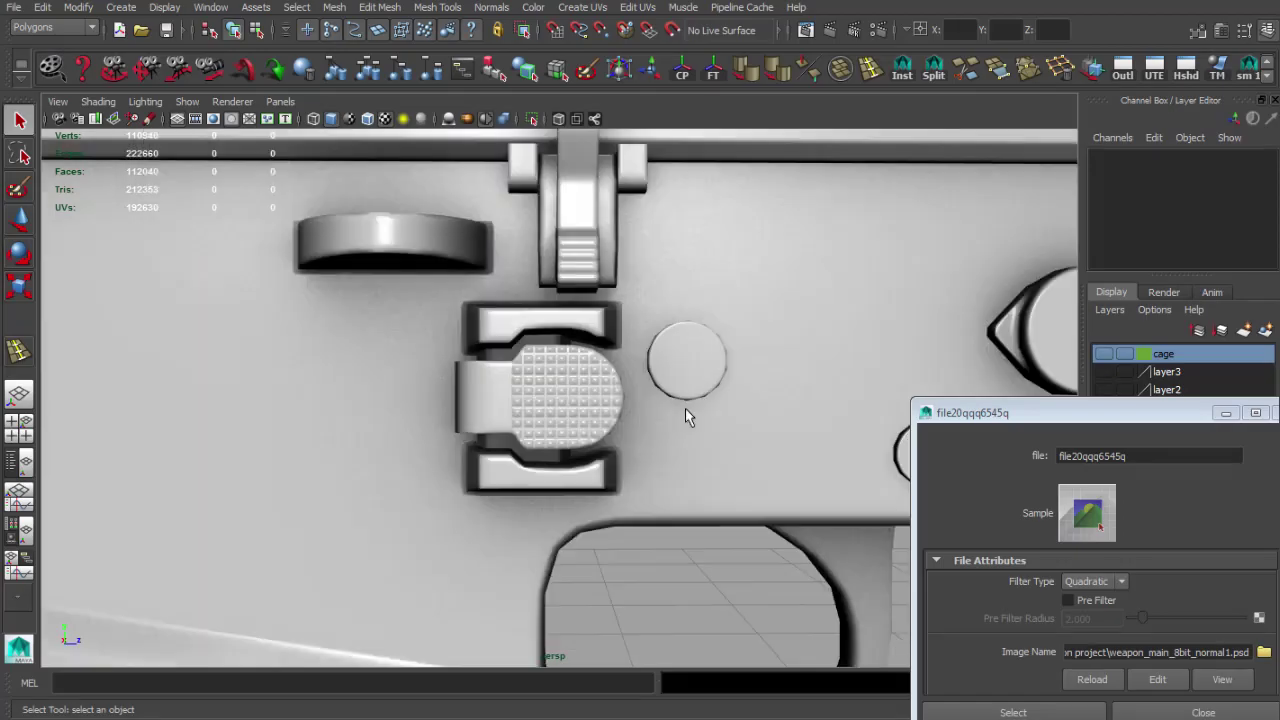
mouse_move(685, 408)
left_mouse_down()
mouse_move(709, 421)
mouse_move(707, 395)
mouse_move(695, 420)
left_mouse_up()
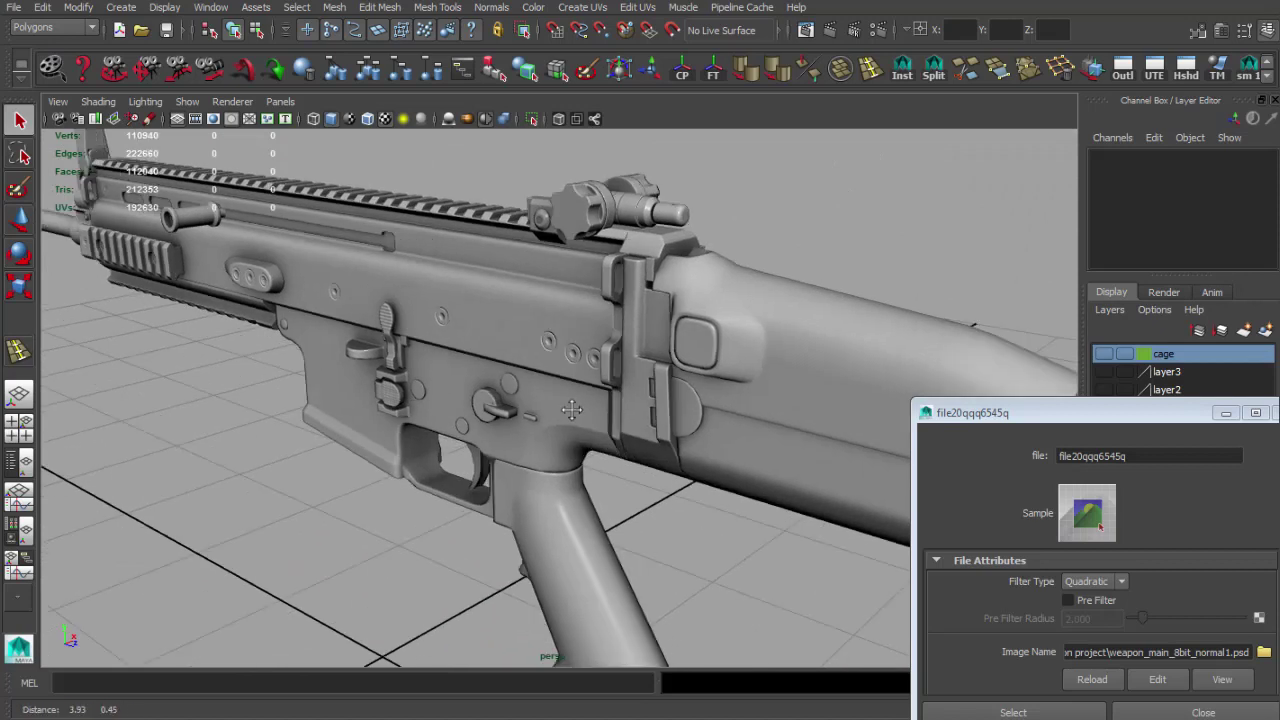
scroll(691, 434, "up", 5)
left_click(688, 374)
left_click(688, 374)
scroll(688, 380, "down", 5)
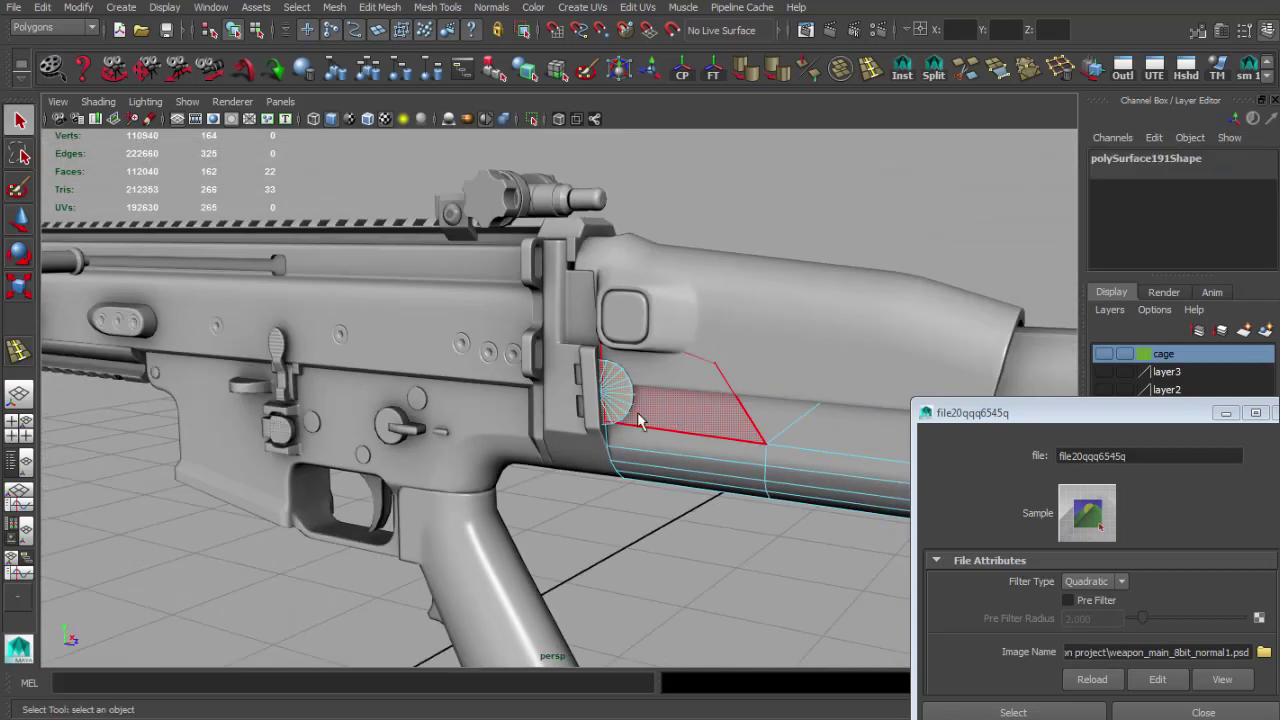
left_click(660, 287)
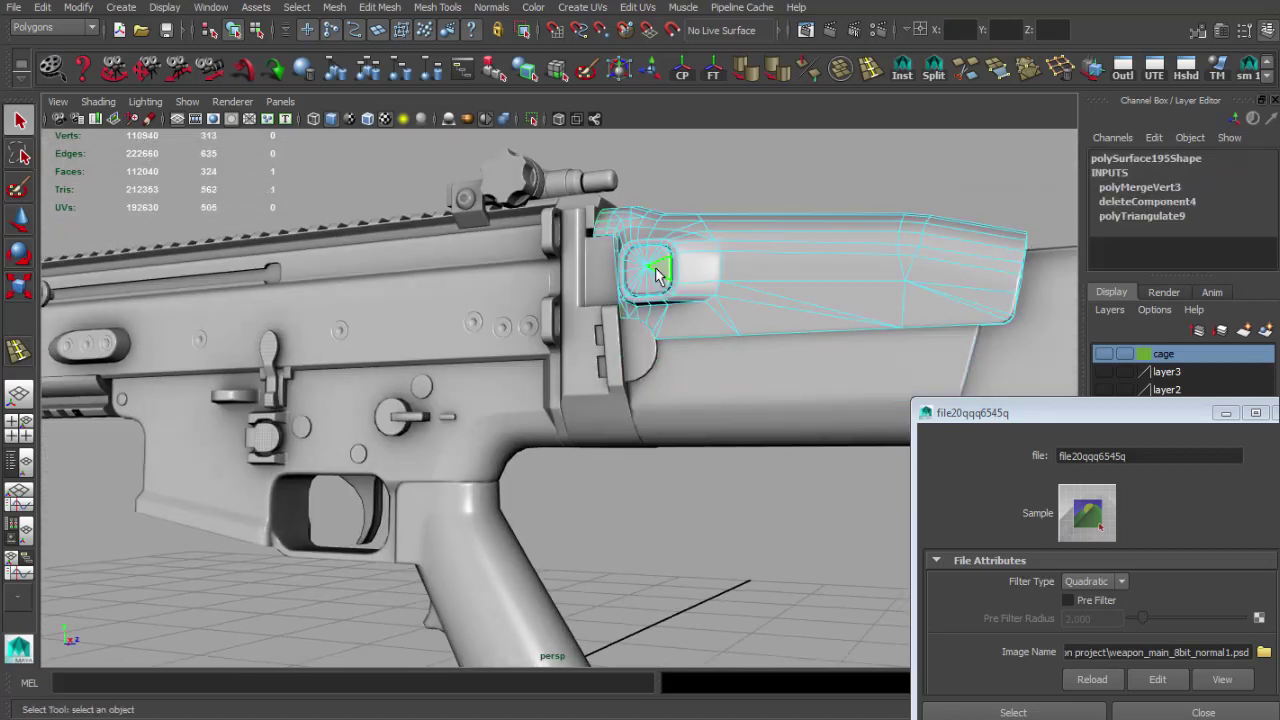
left_click_drag(651, 274, 657, 366)
scroll(630, 368, "up", 5)
scroll(628, 368, "down", 2)
left_click_drag(582, 580, 520, 522)
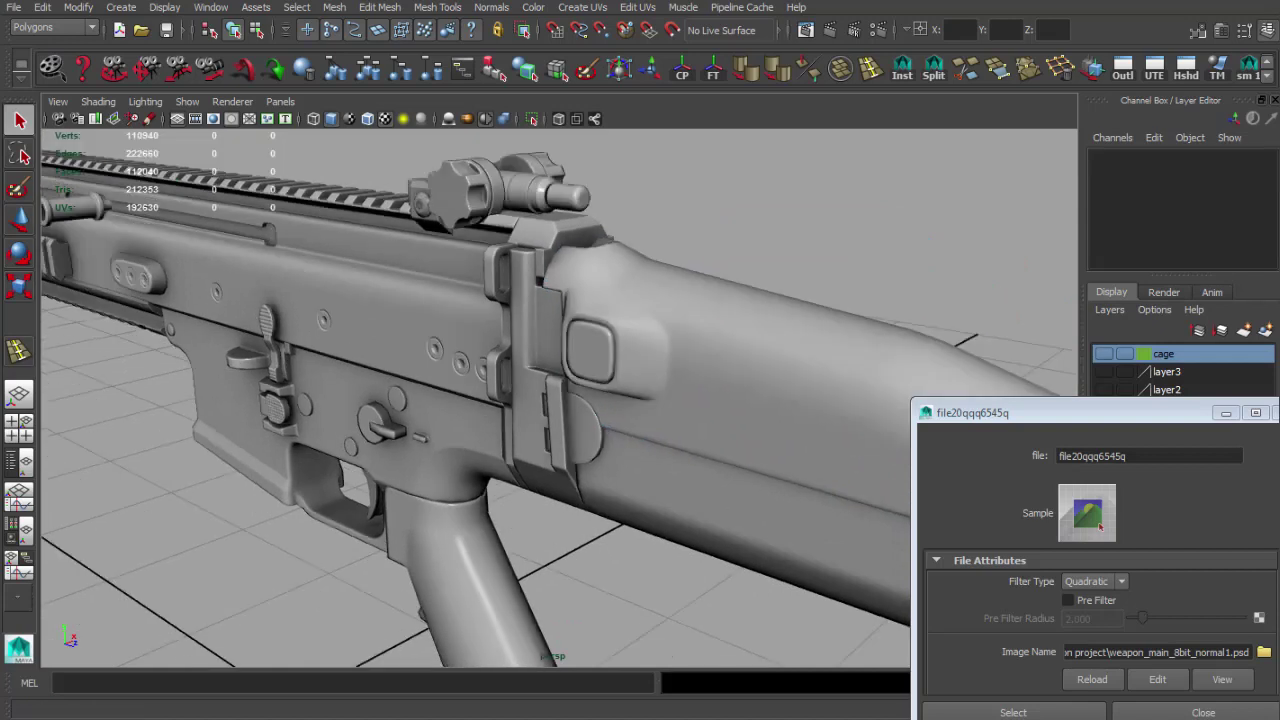
Bring up the rifle reference photo, pan it to the receiver, and orbit the model to a side view
key("alt+Tab")
left_click_drag(388, 705, 352, 654)
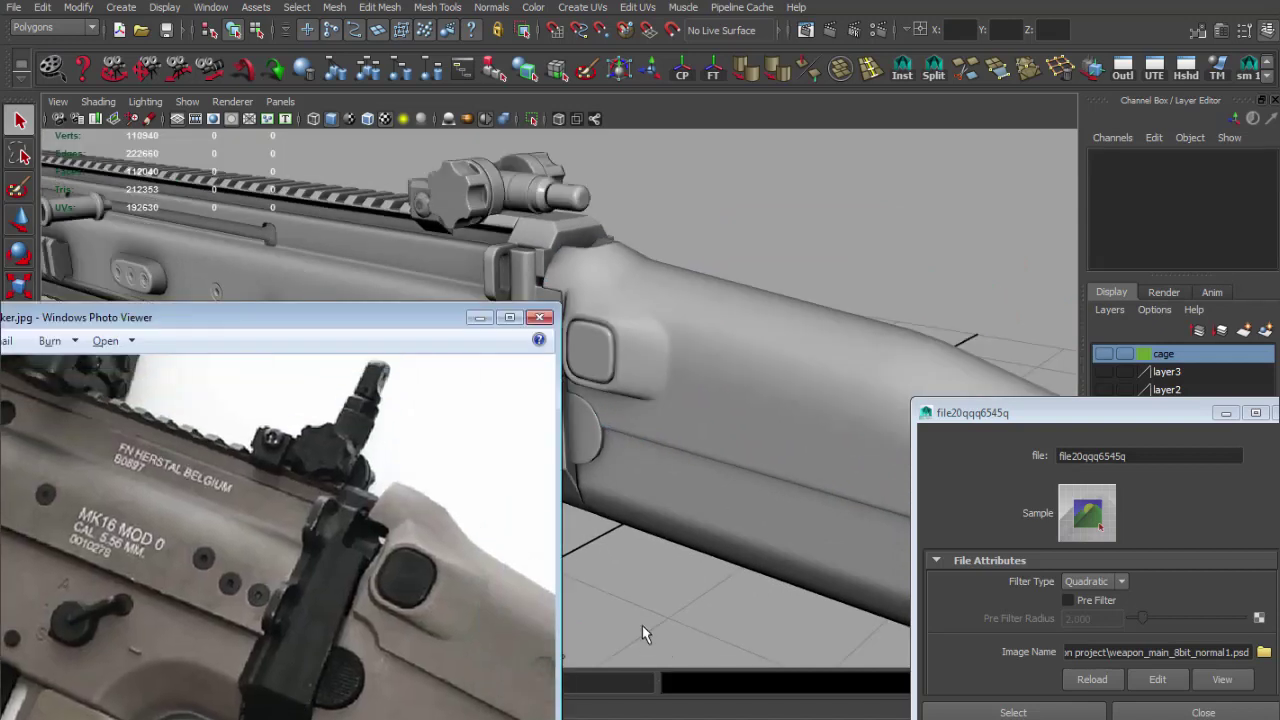
left_click_drag(642, 625, 779, 398)
scroll(668, 417, "down", 2)
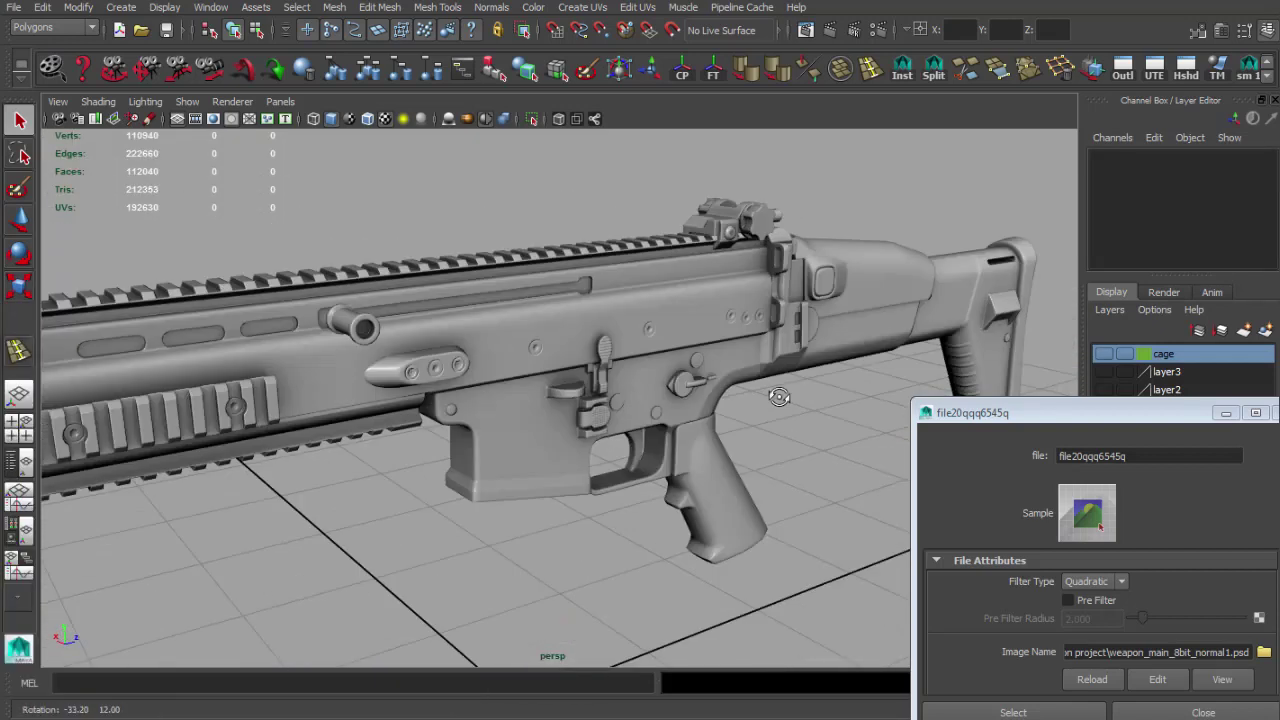
scroll(663, 398, "down", 2)
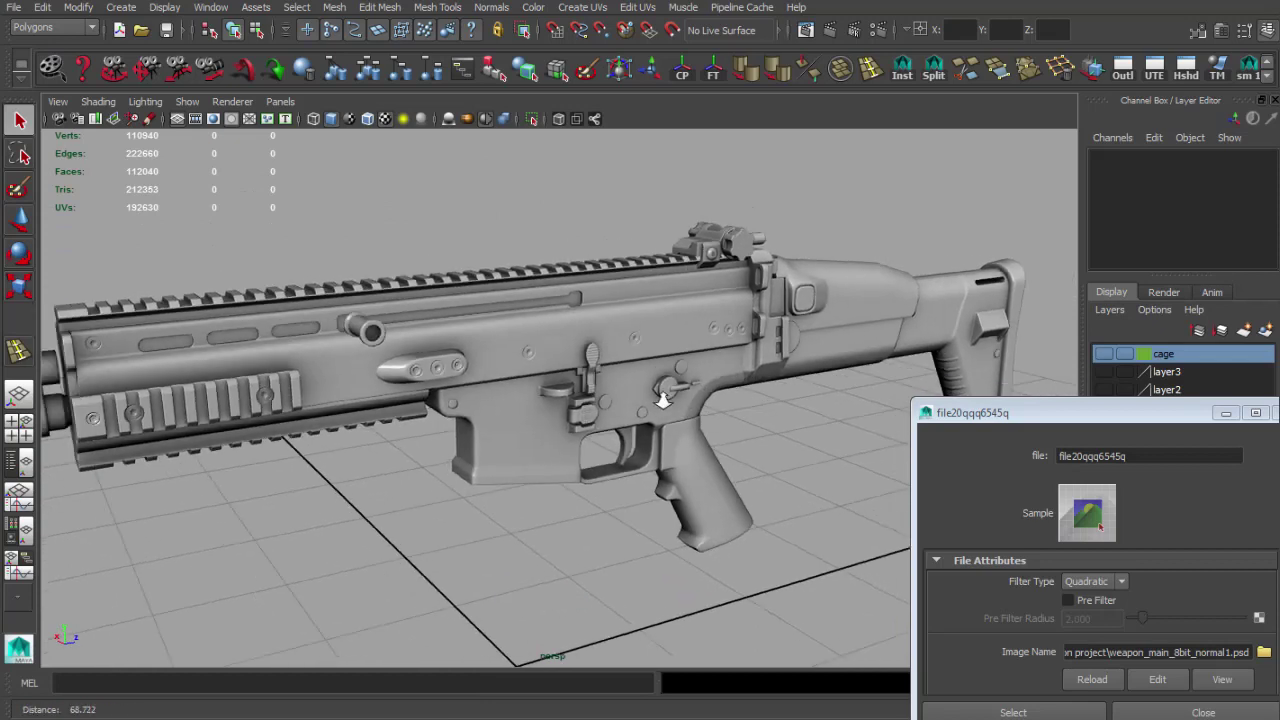
left_click_drag(663, 398, 736, 432)
scroll(730, 420, "up", 3)
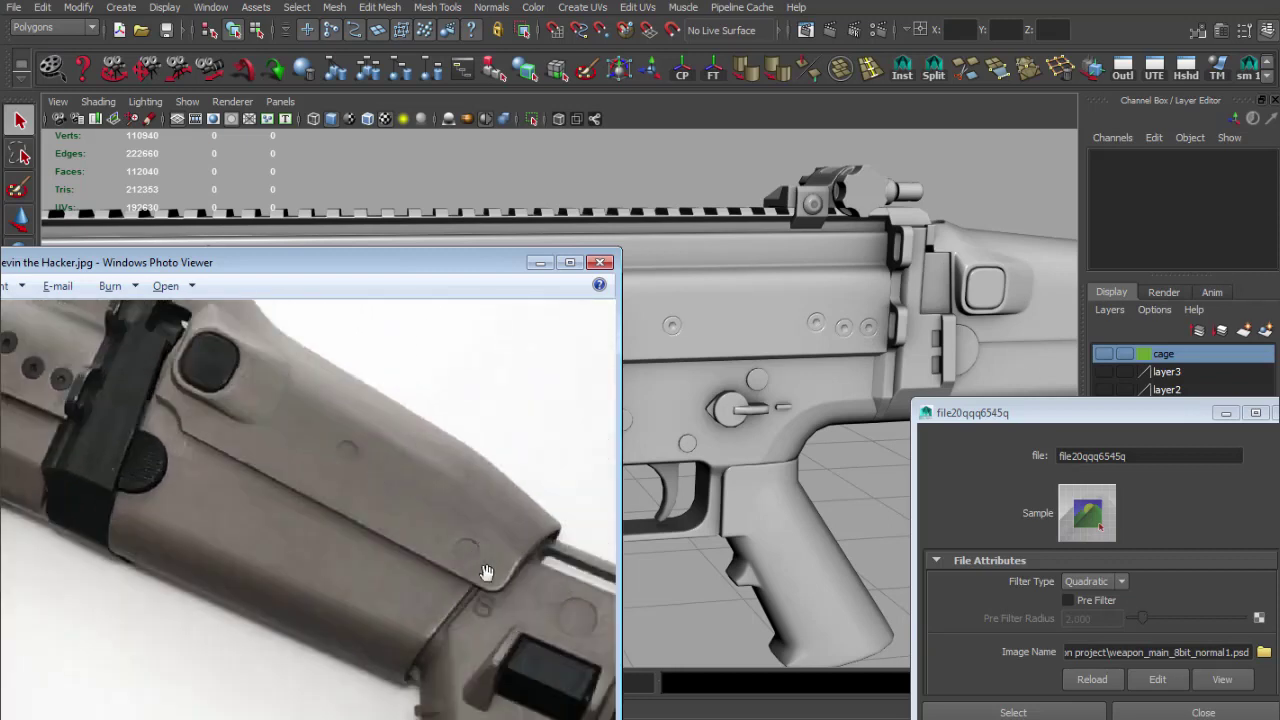
Minimize the reference photo, orbit in close to the pistol grip and trigger, and select the grip mesh
left_click(538, 264)
left_click_drag(714, 395, 700, 345)
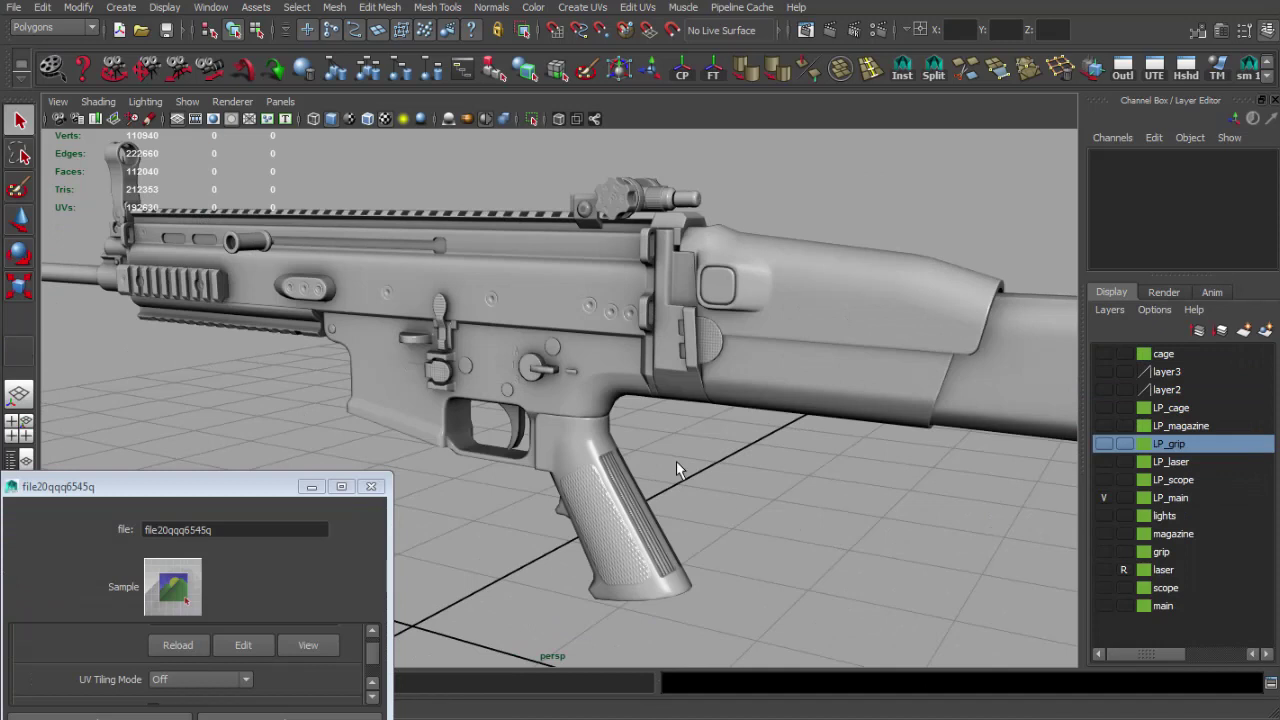
left_click_drag(677, 470, 730, 442)
left_click_drag(714, 390, 775, 505)
left_click_drag(670, 492, 713, 390)
left_click_drag(843, 332, 700, 368)
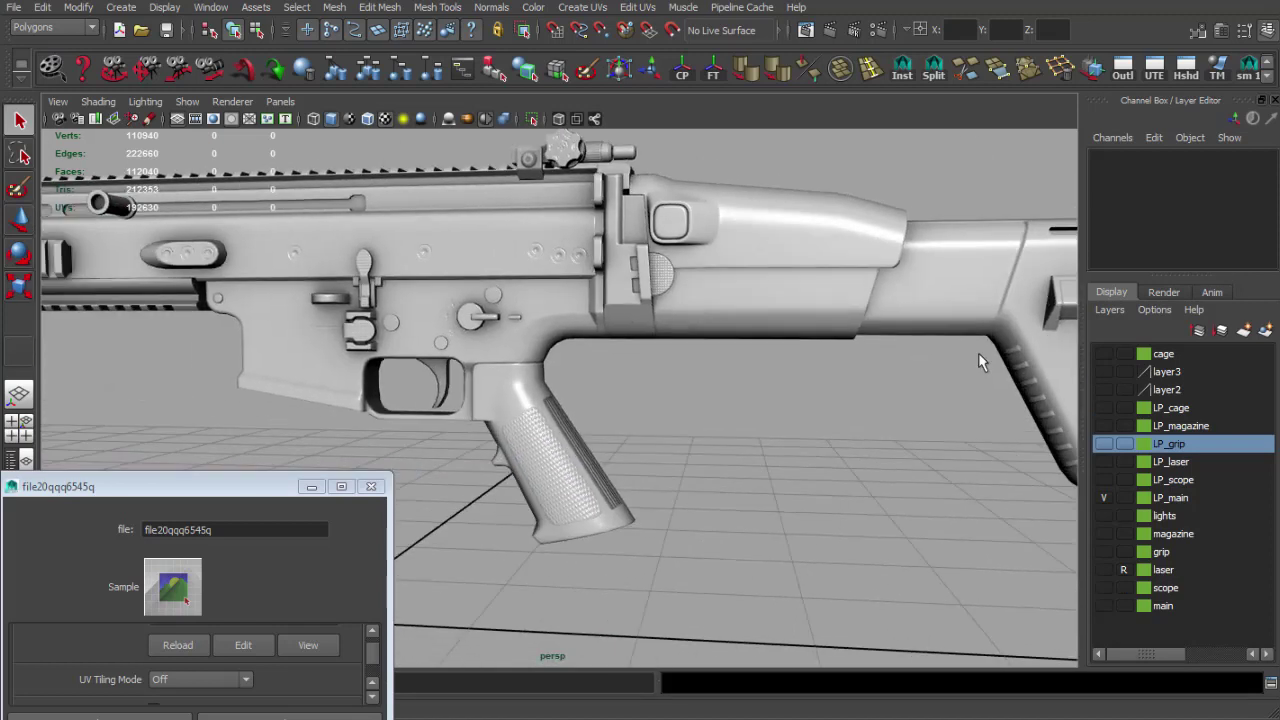
left_click_drag(980, 362, 680, 351)
left_click(685, 339)
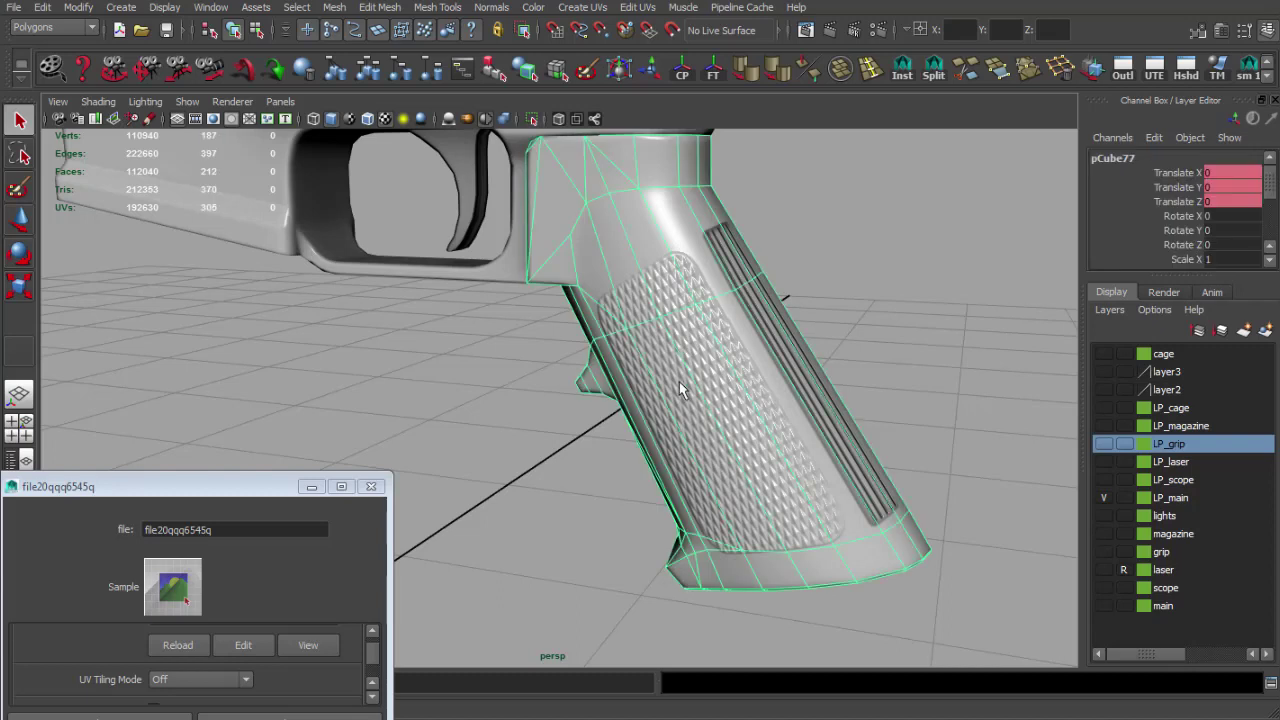
In Photoshop, zoom the normal map to 100% on the grip pattern and toggle Group 1 to compare
key("alt+Tab")
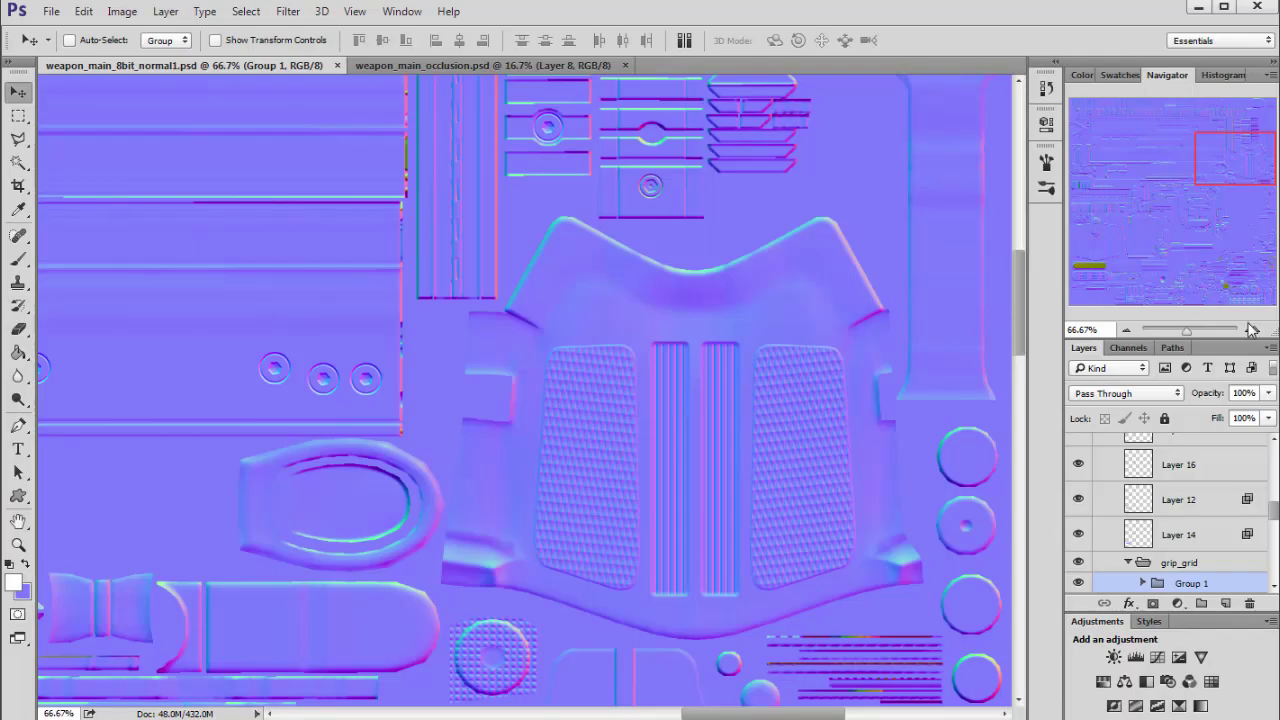
left_click(1251, 330)
left_click_drag(1238, 162, 1251, 164)
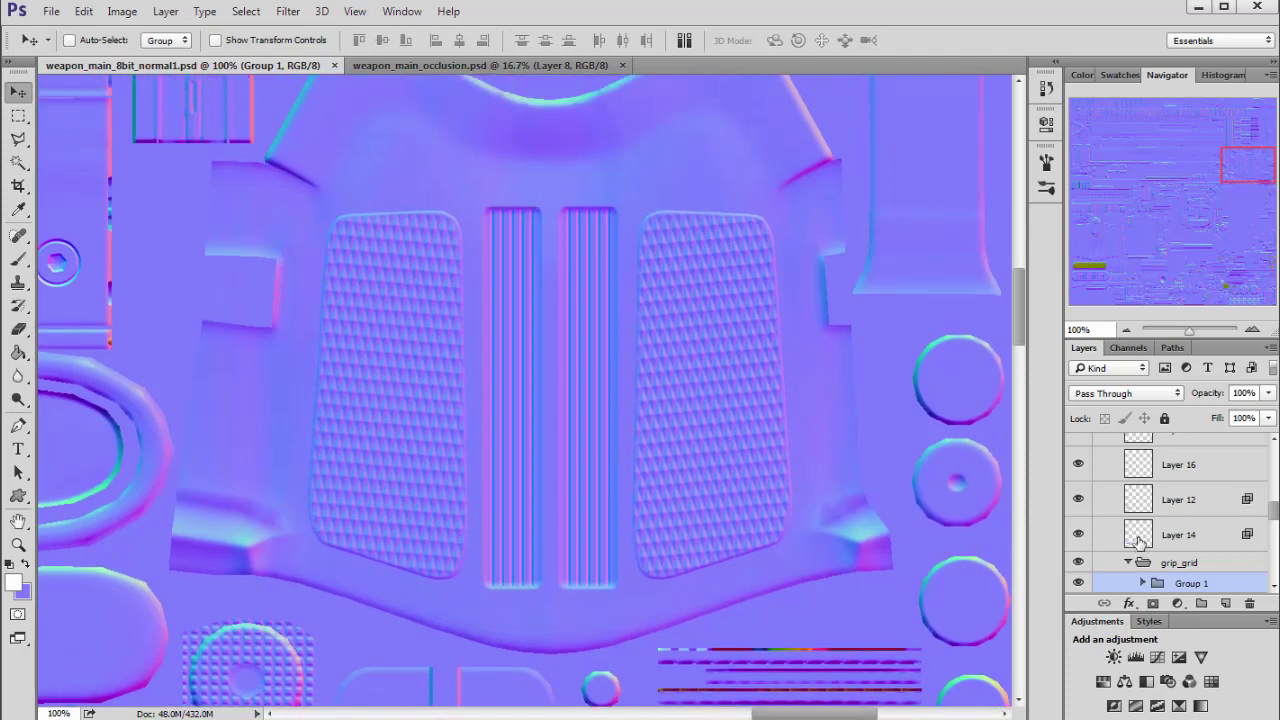
scroll(1138, 540, "down", 3)
left_click(1079, 481)
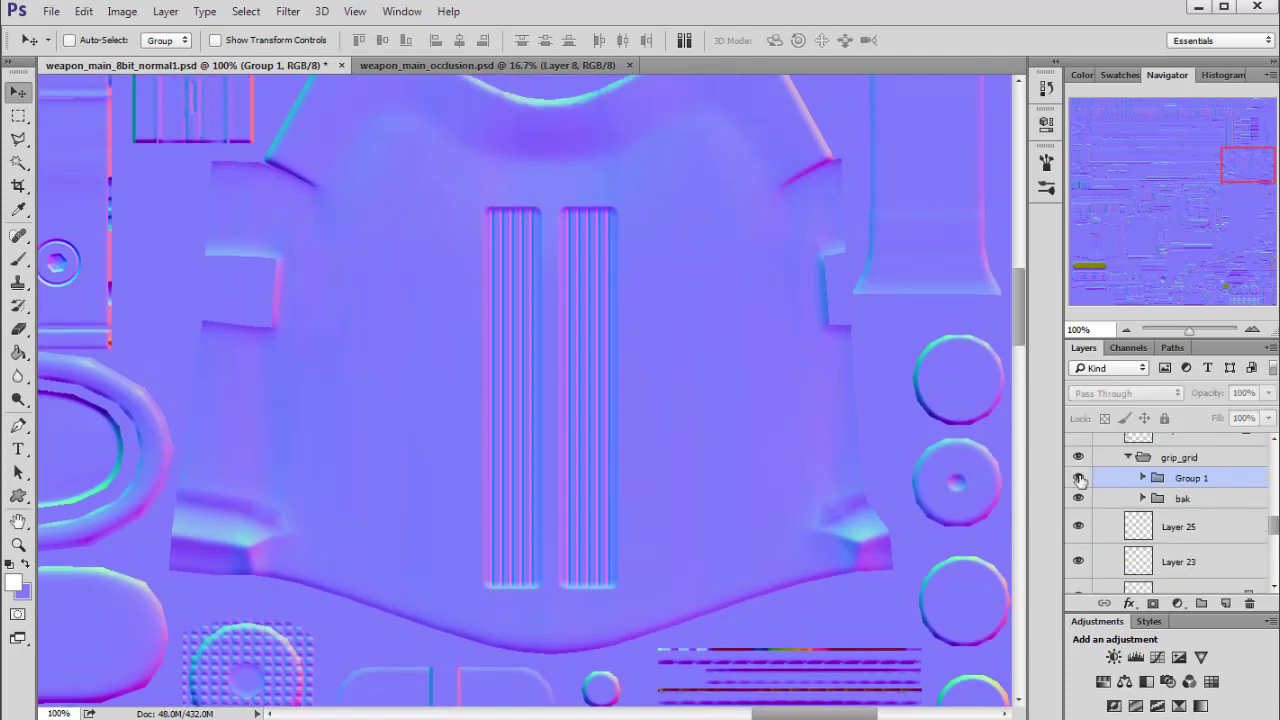
left_click(1079, 481)
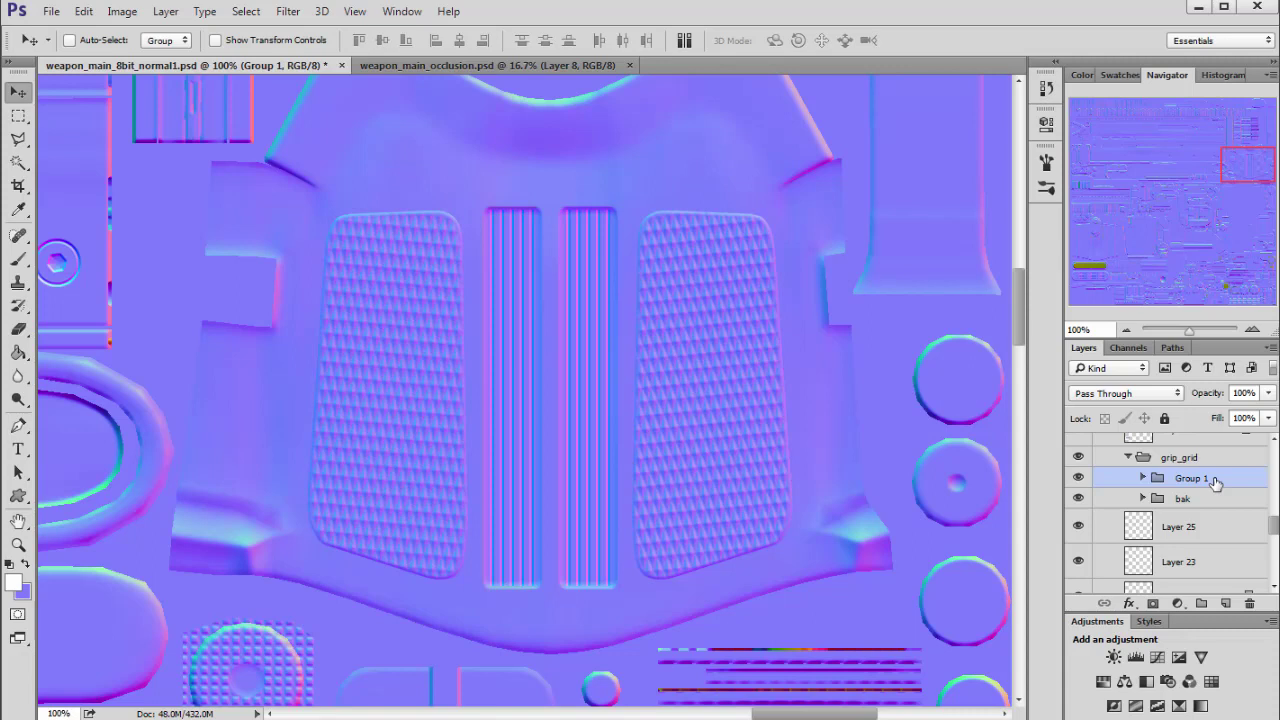
Duplicate Group 1 and merge the copy's four layers into a single Layer 50 copy
key("ctrl+j")
left_click(1143, 480)
left_click(1182, 504)
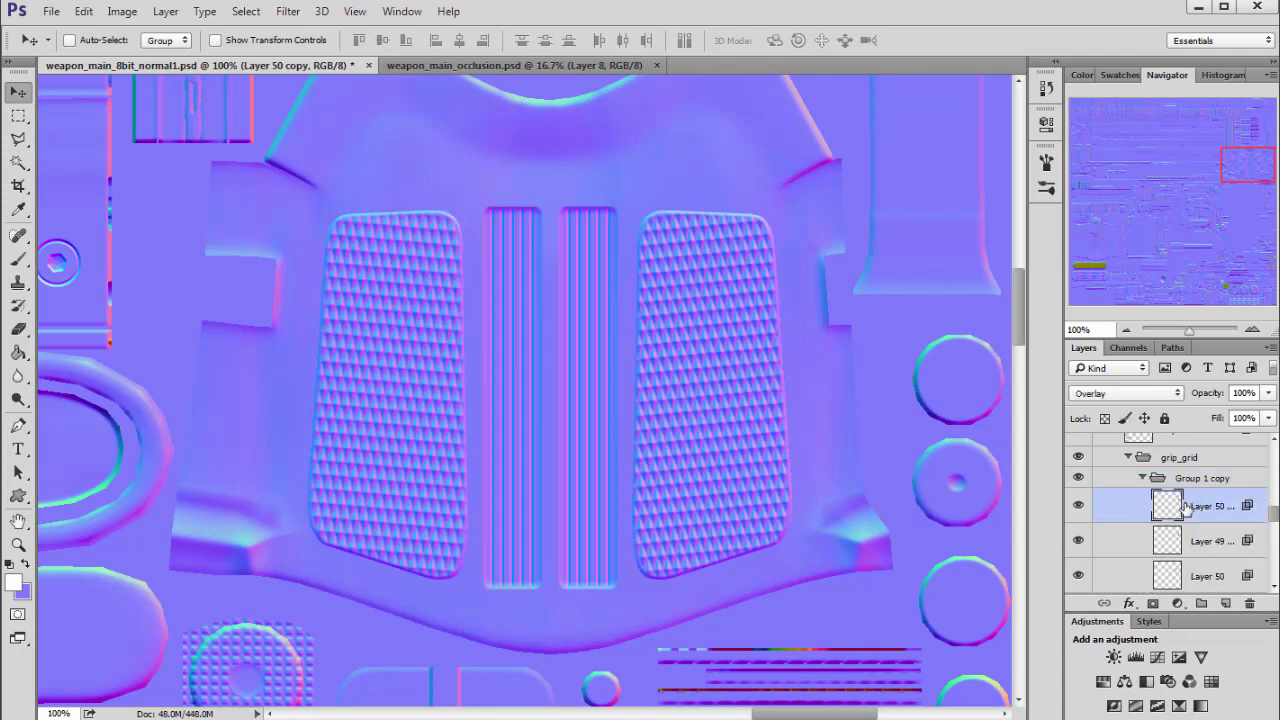
scroll(1182, 504, "down", 1)
left_click(1183, 541, "shift")
key("ctrl+e")
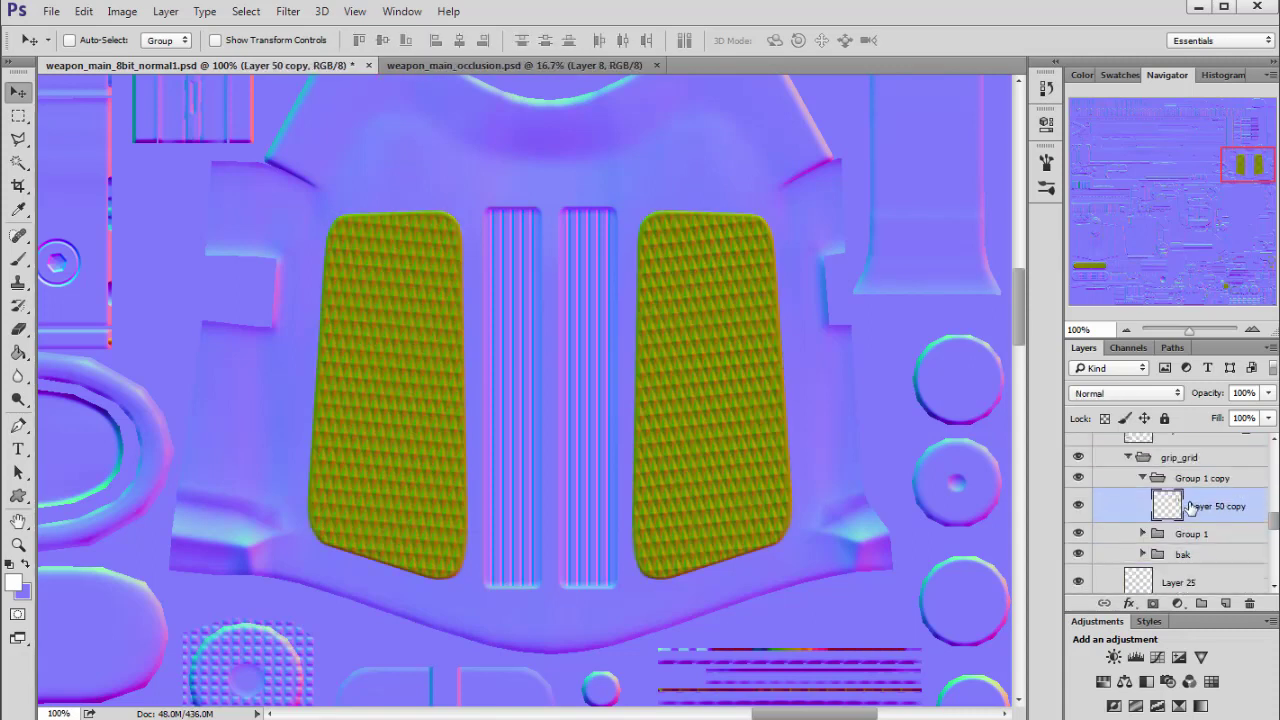
right_click(1195, 506)
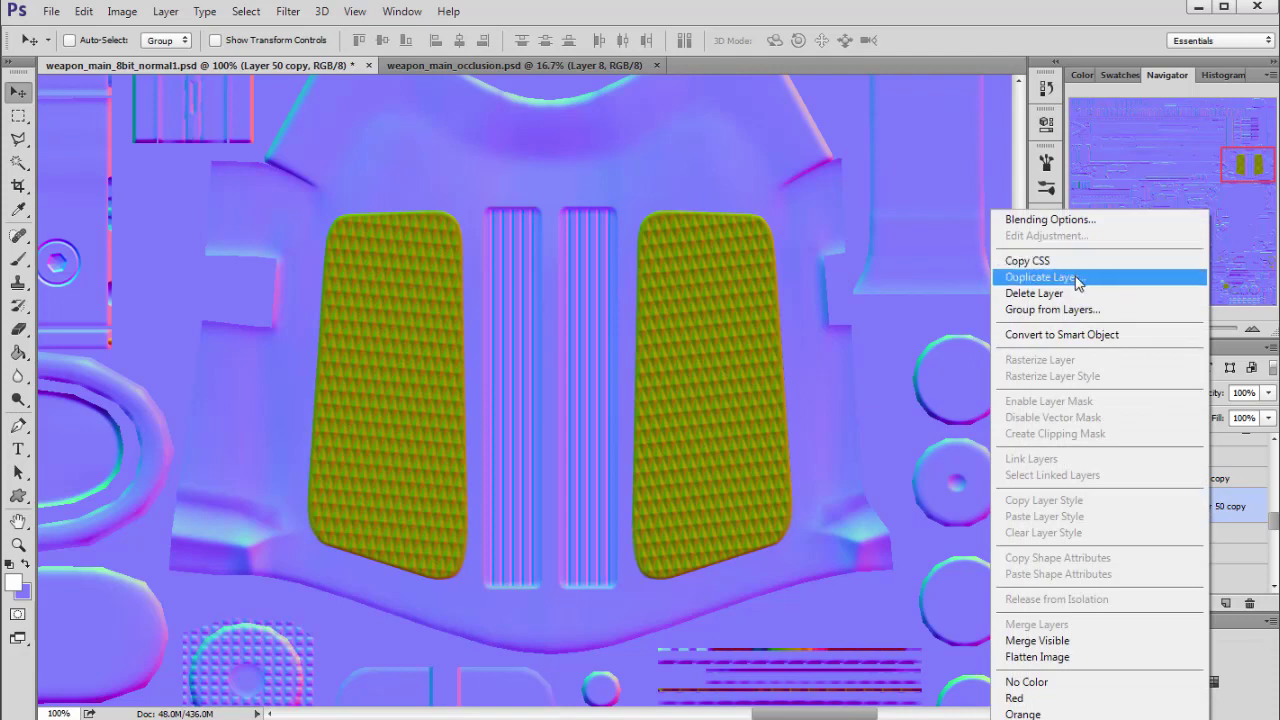
Duplicate Layer 50 copy into weapon_main_occlusion.psd and delete Group 1 copy from the normal map
left_click(1078, 277)
left_click(740, 300)
left_click(651, 333)
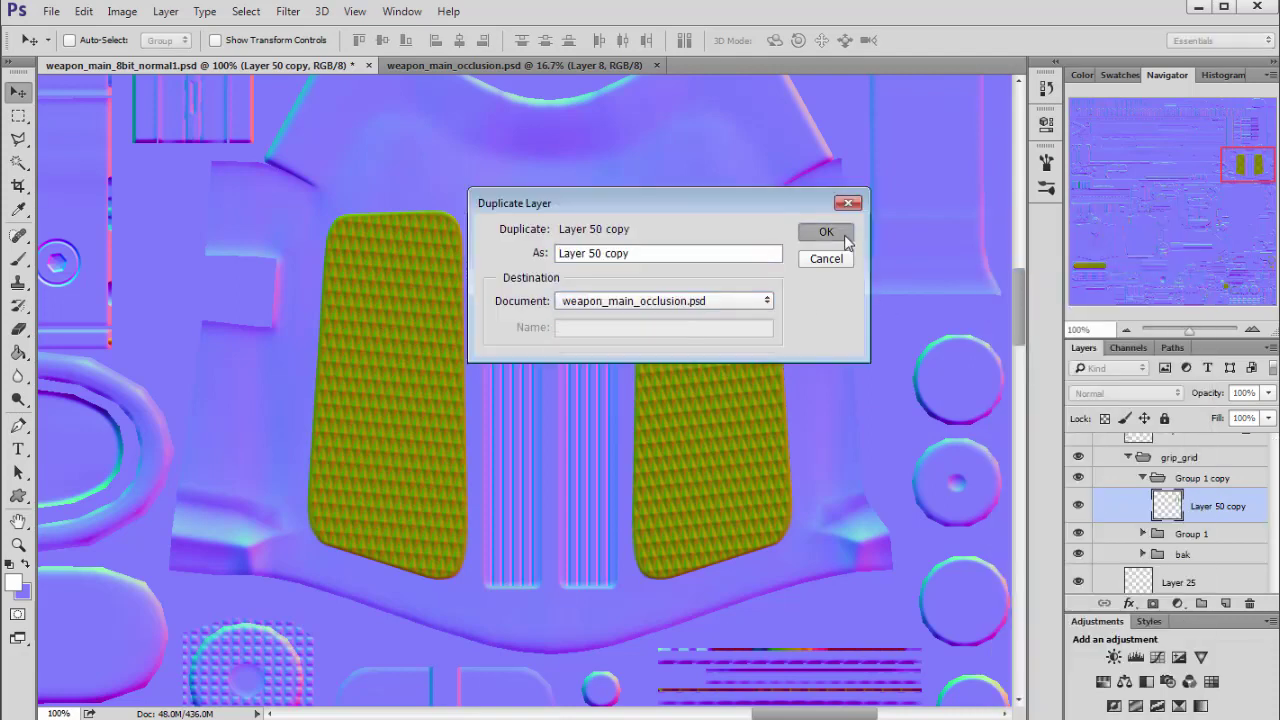
left_click(826, 232)
left_click(1190, 482)
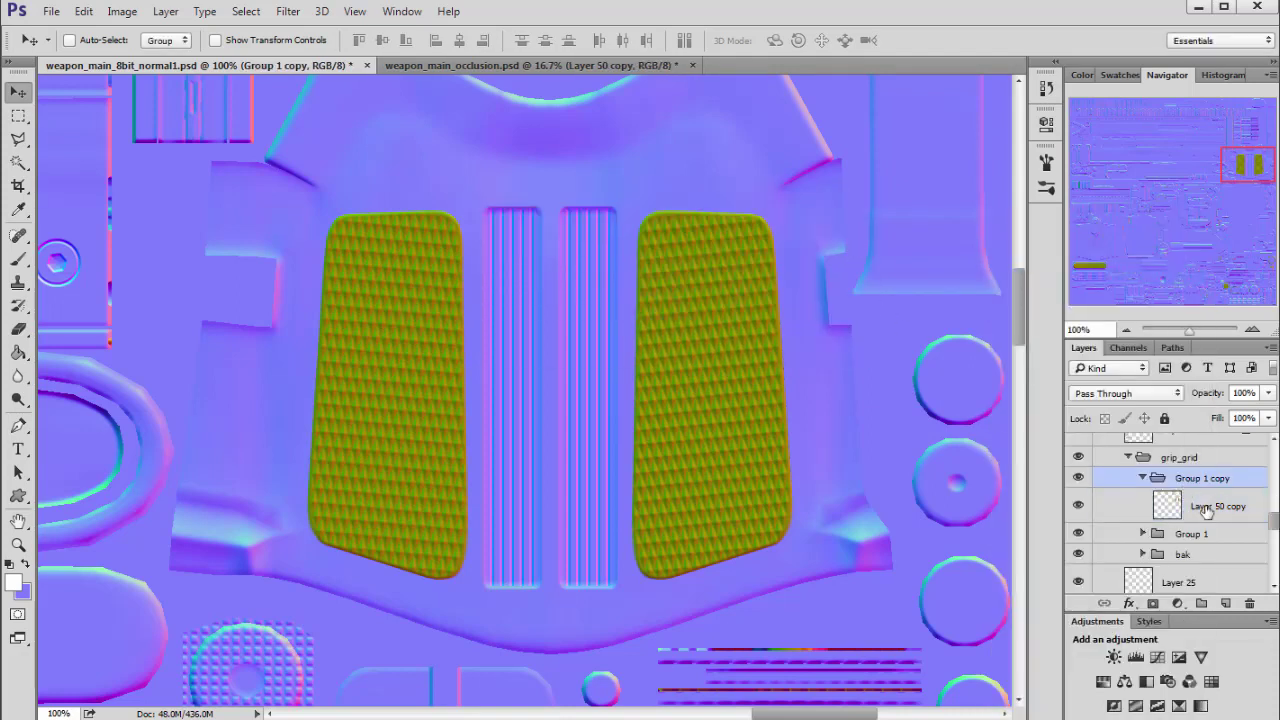
left_click(1250, 604)
left_click(518, 291)
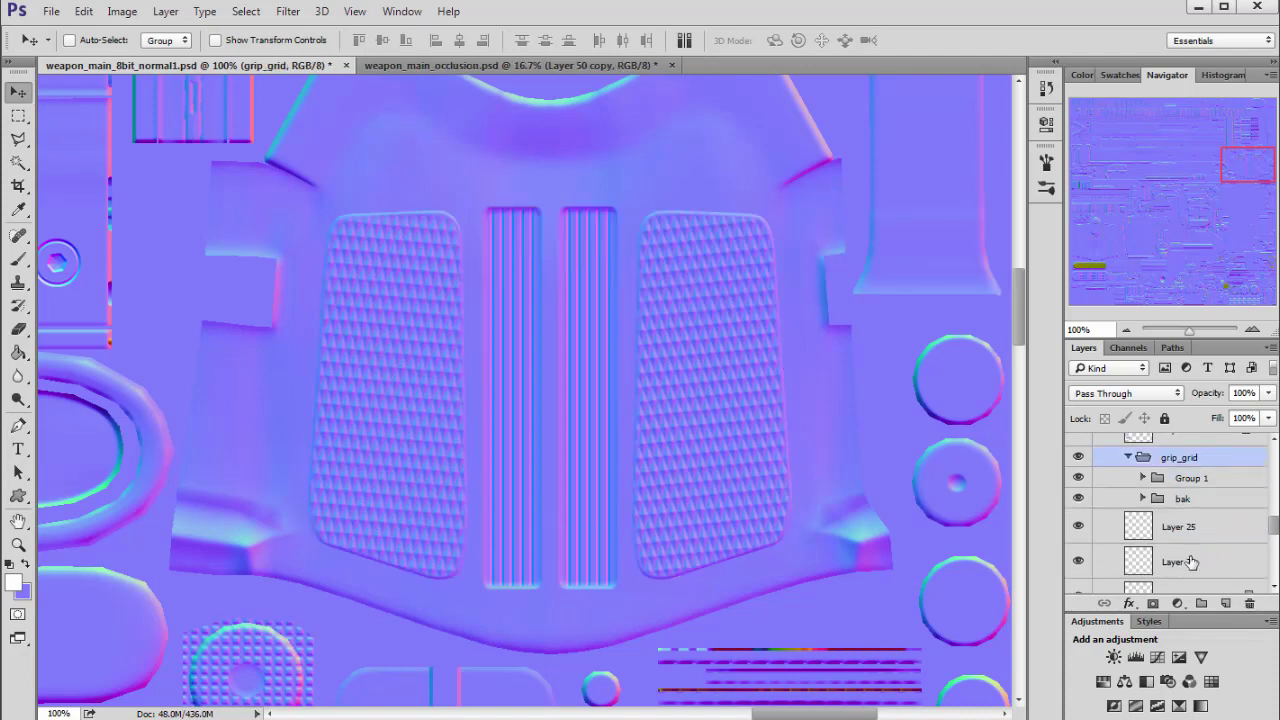
In weapon_main_occlusion.psd, zoom in on the grip pads and check the Blue, Green and Red channels
left_click(409, 64)
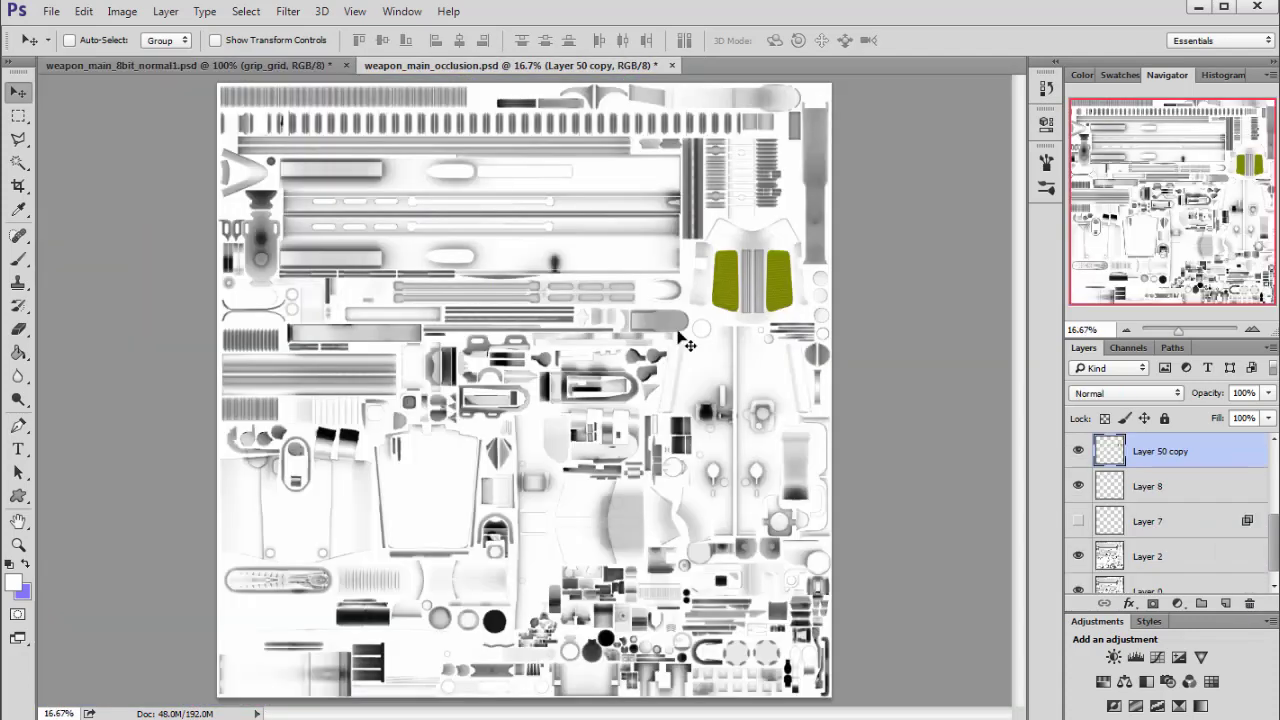
left_click(1252, 330)
left_click(1252, 330)
left_click(1252, 330)
left_click(1252, 330)
left_click_drag(1177, 180, 1255, 163)
left_click(1252, 330)
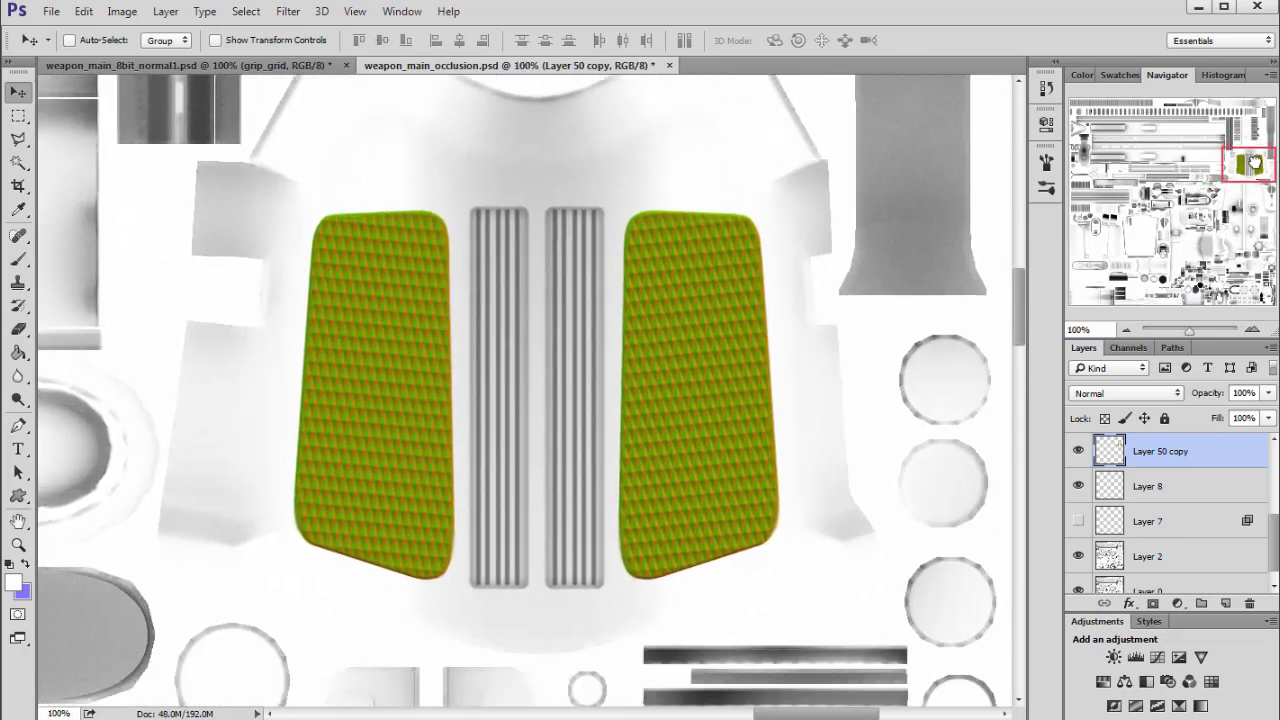
left_click(1130, 348)
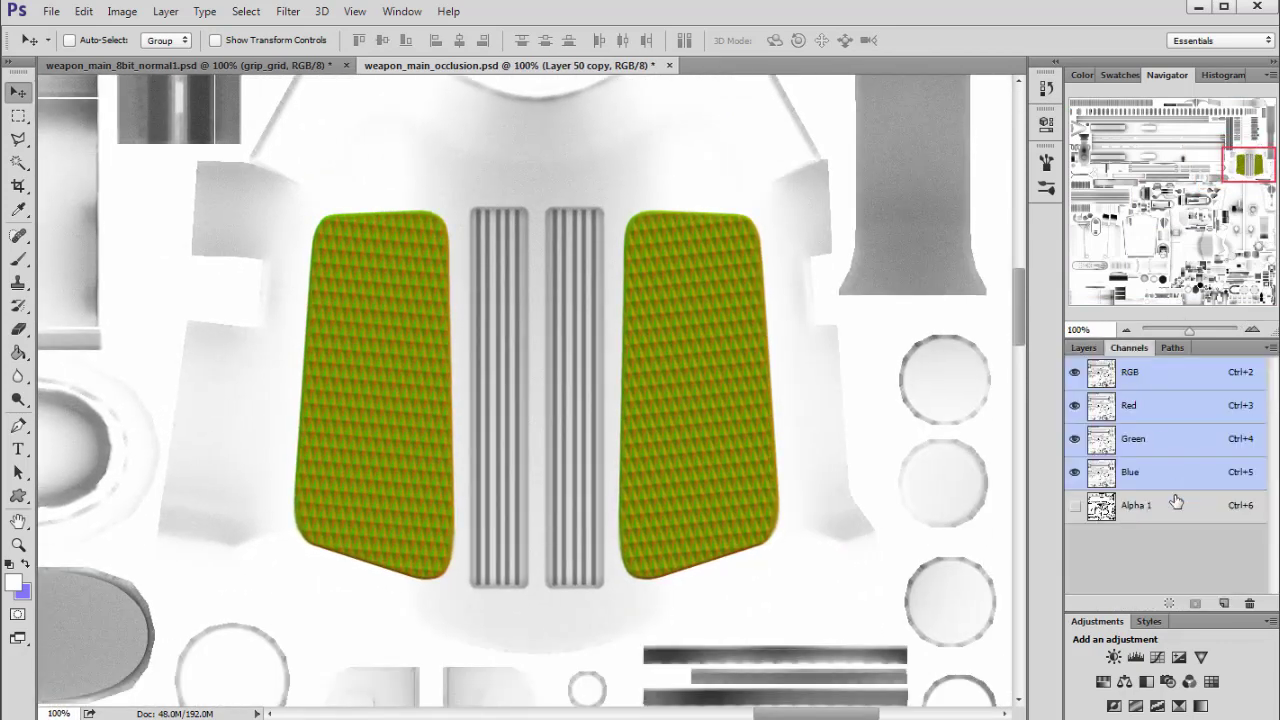
left_click(1154, 486)
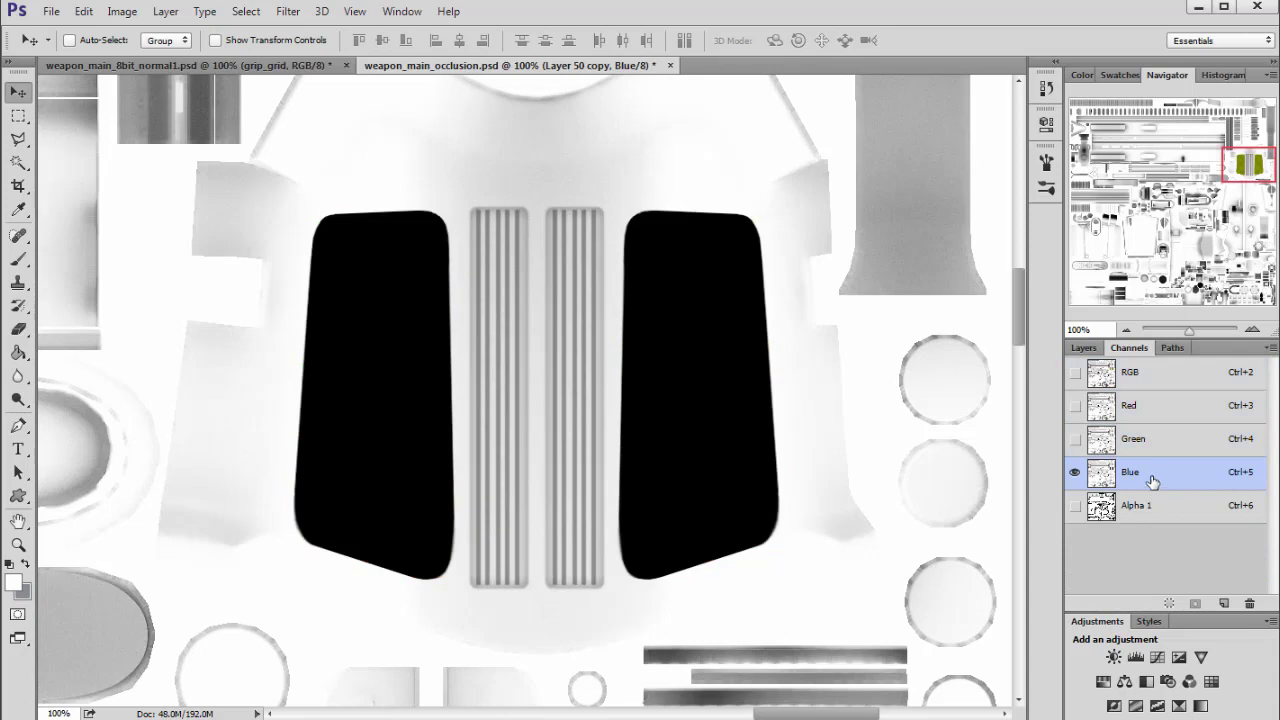
left_click(1145, 442)
left_click(1145, 408)
left_click(1148, 374)
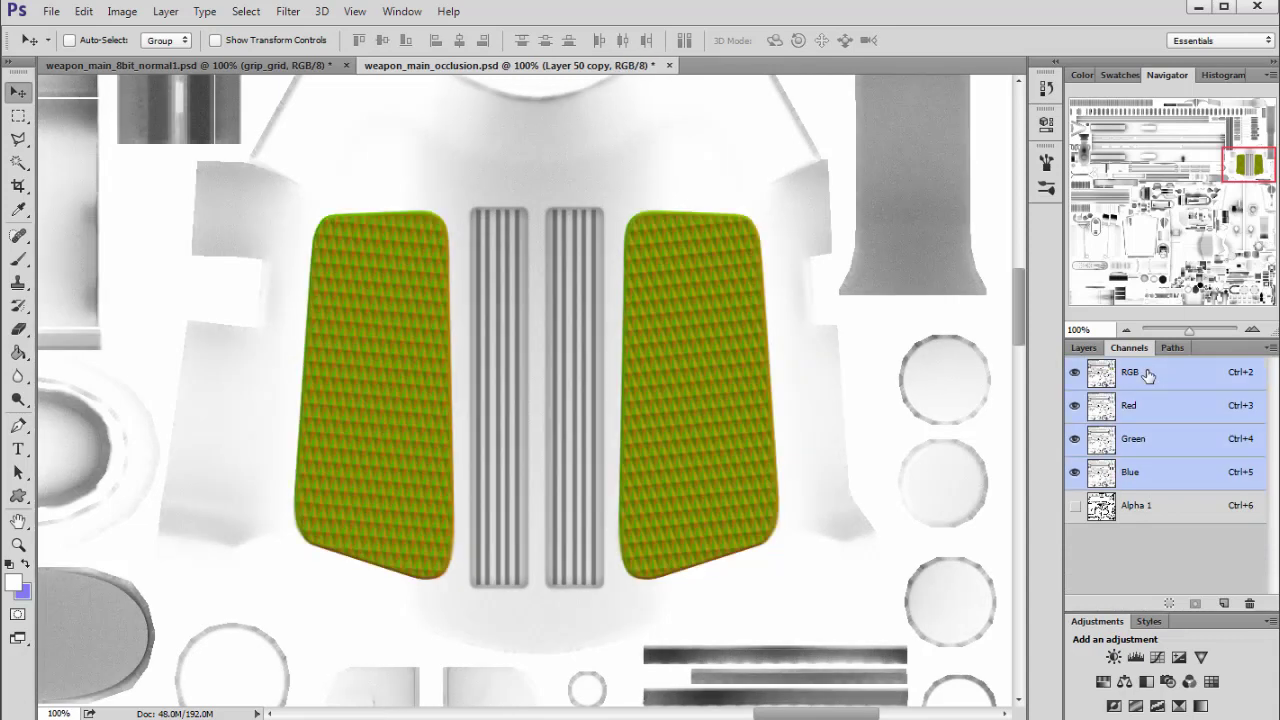
left_click(1086, 348)
left_click_drag(1128, 458, 1113, 462)
Convert Layer 50 copy into a cavity pattern with xNormal Normals2Cavity using the EMB method
scroll(1145, 481, "up", 1)
left_click(1078, 505)
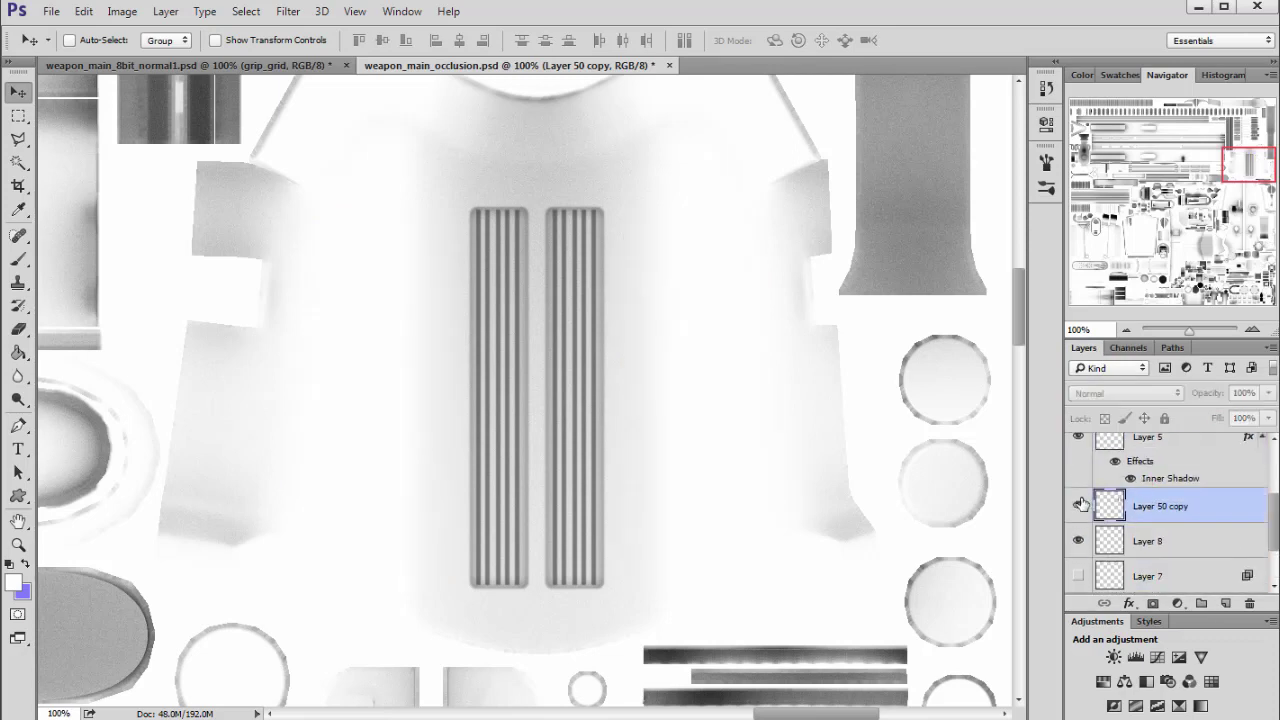
left_click(1078, 505)
left_click(288, 11)
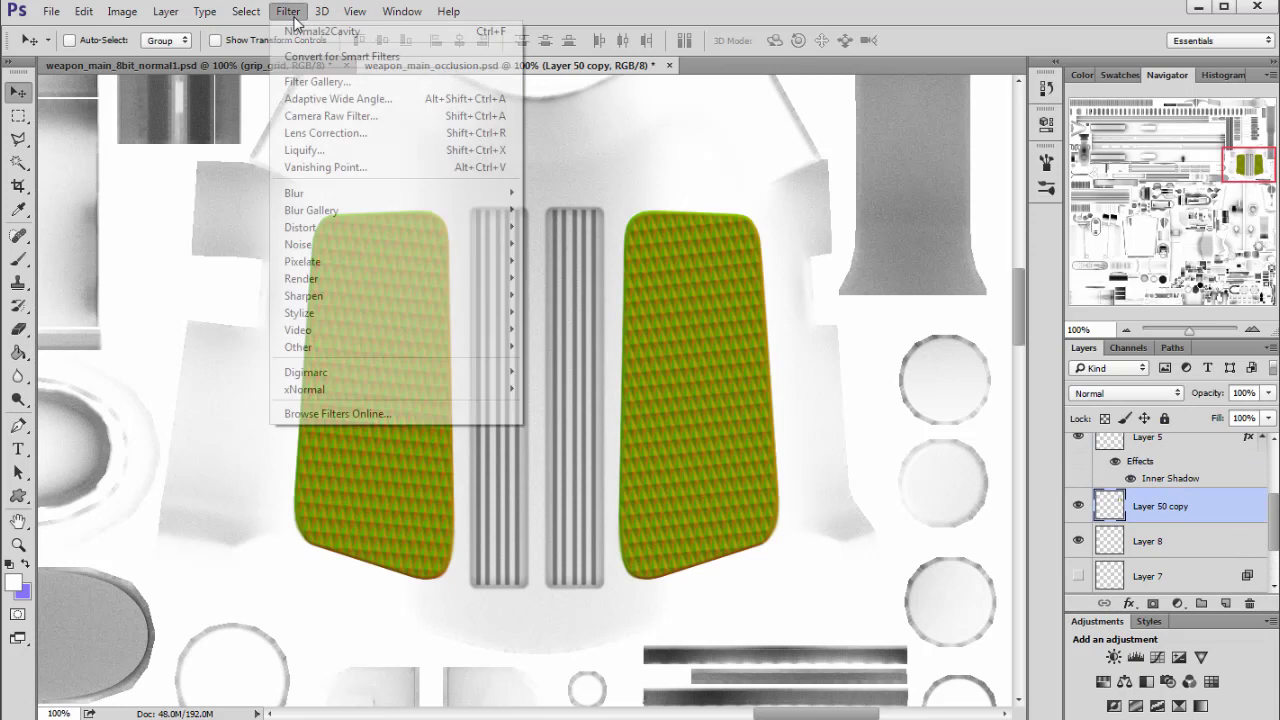
mouse_move(480, 389)
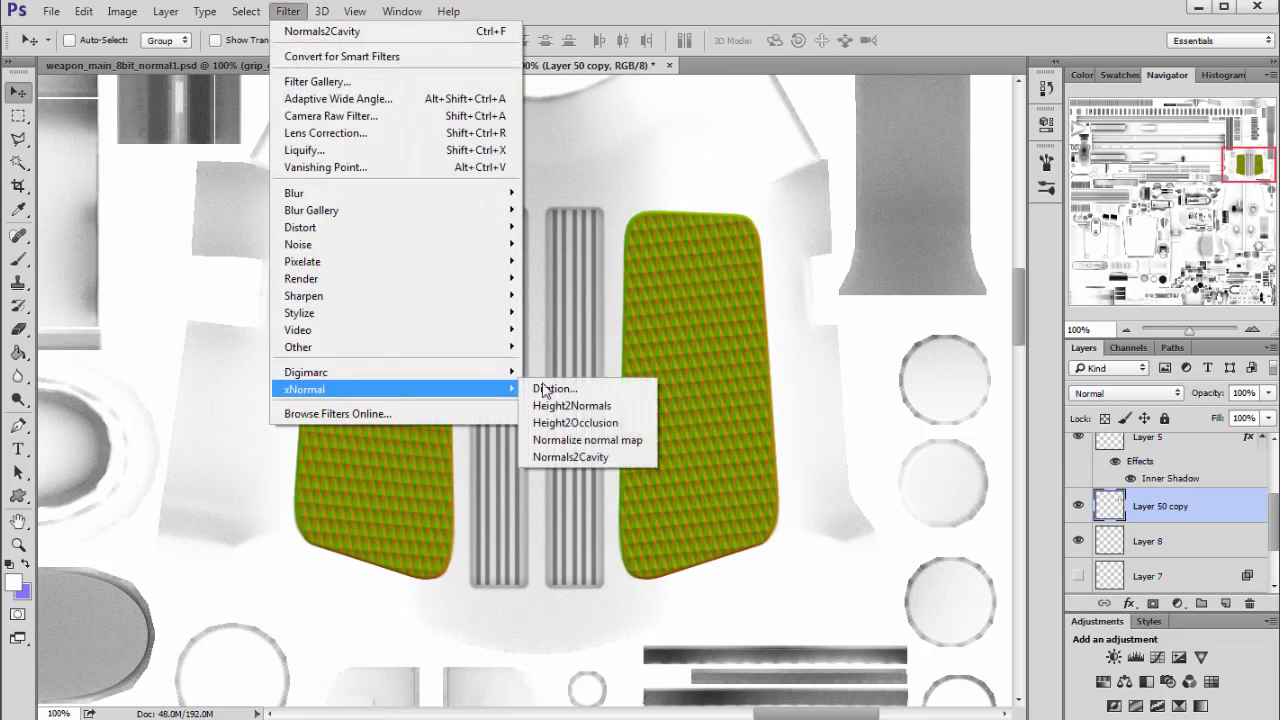
left_click(573, 456)
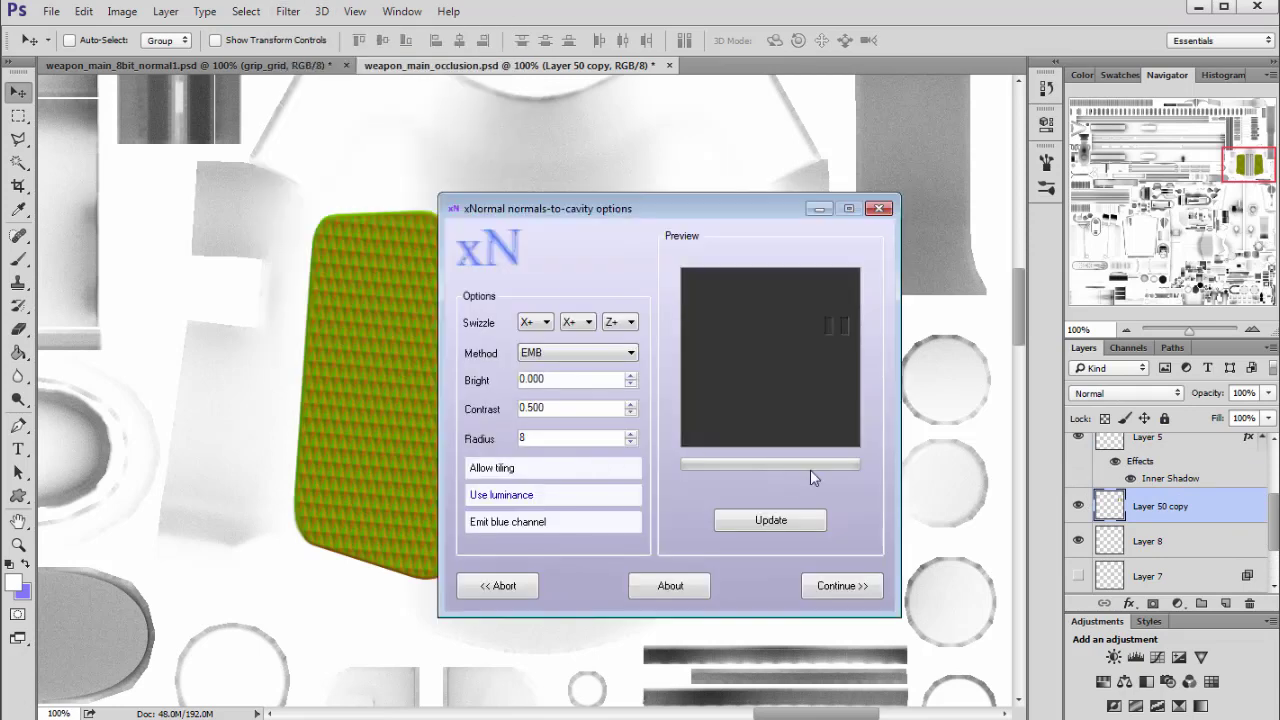
left_click(565, 356)
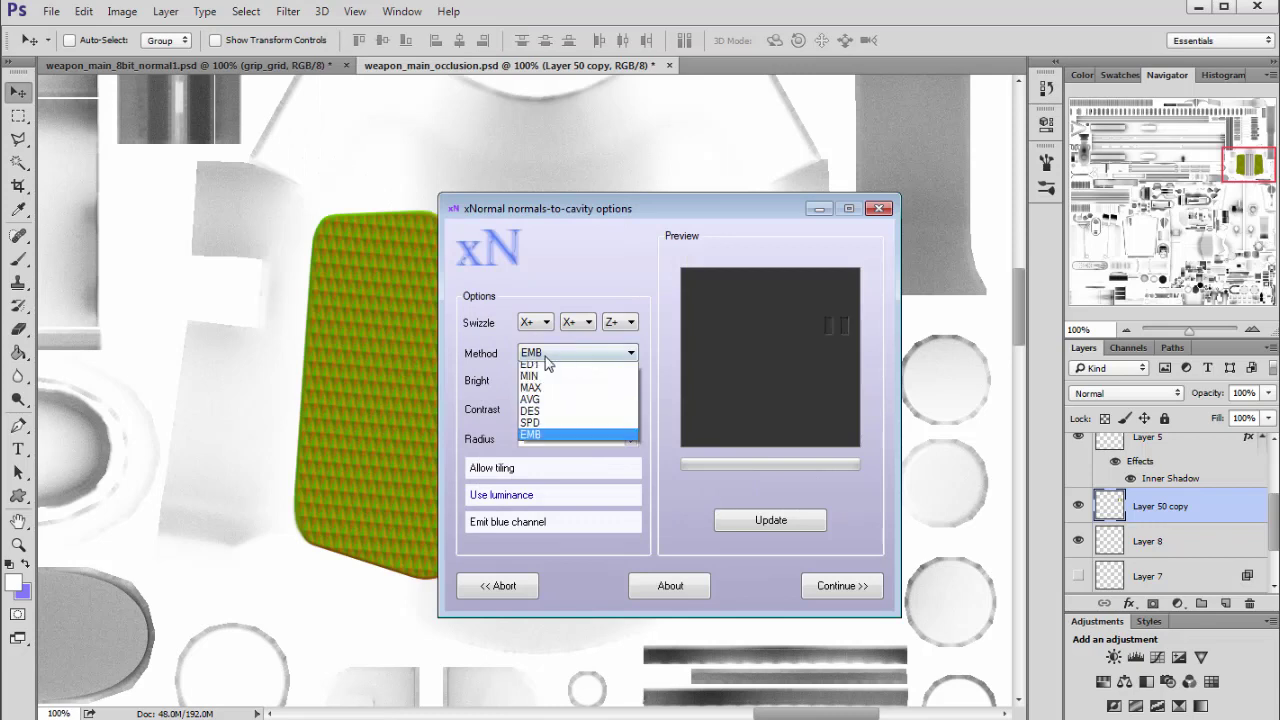
left_click(684, 486)
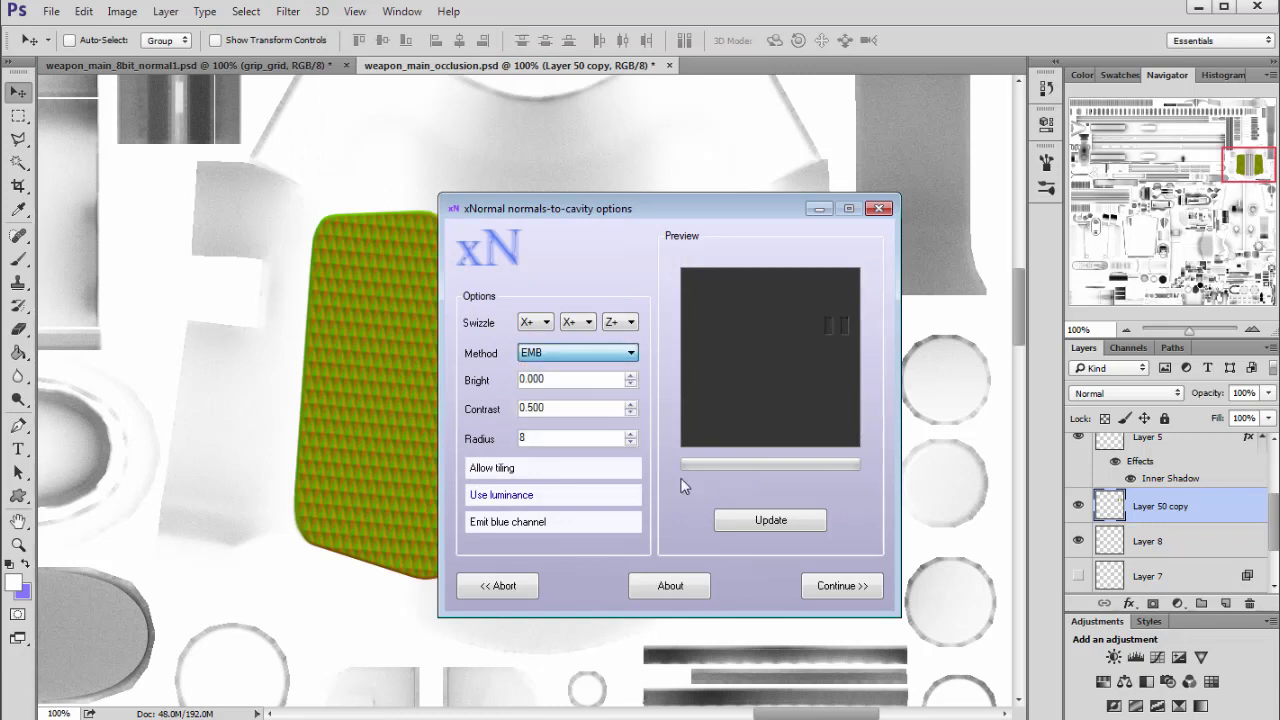
left_click(838, 586)
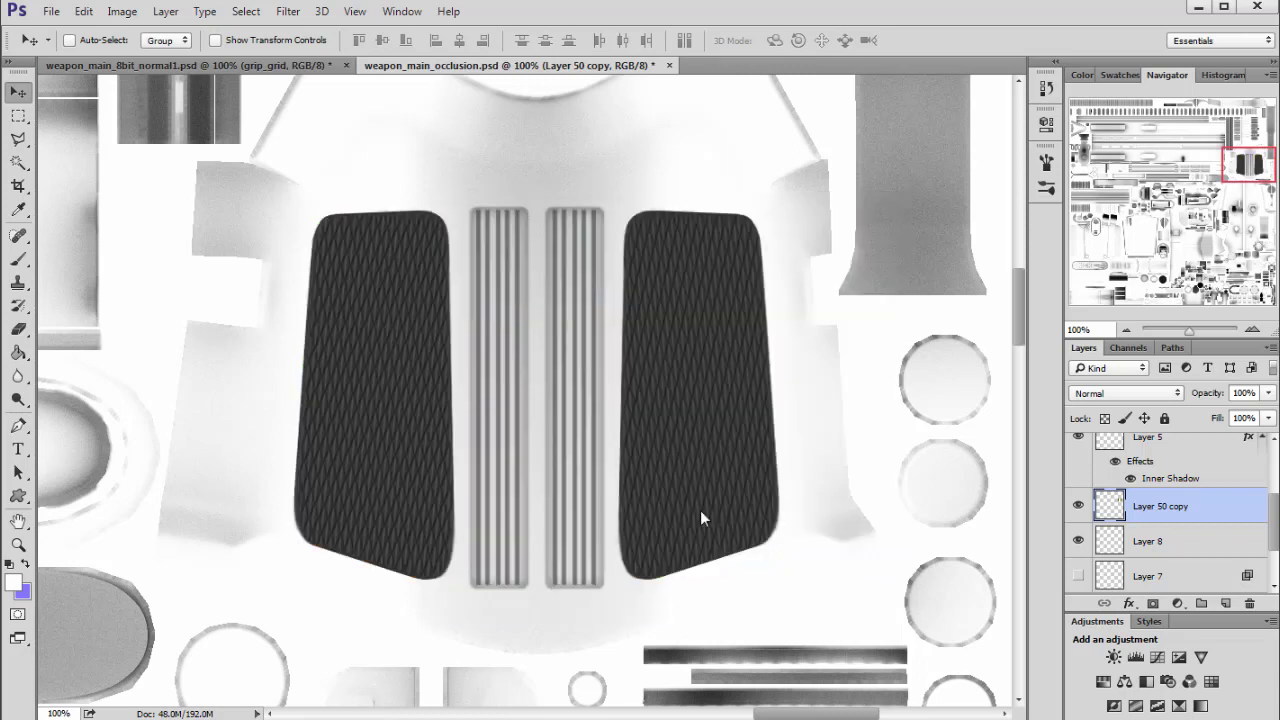
left_click(1252, 329)
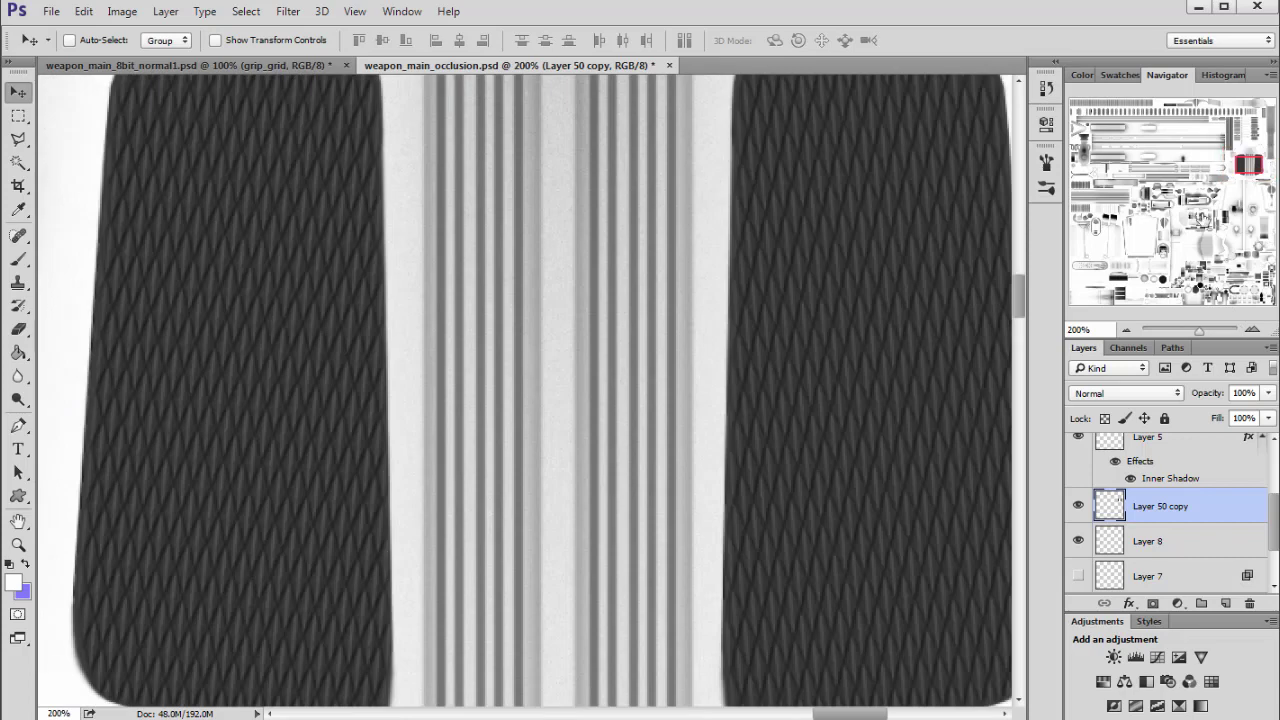
left_click(1127, 330)
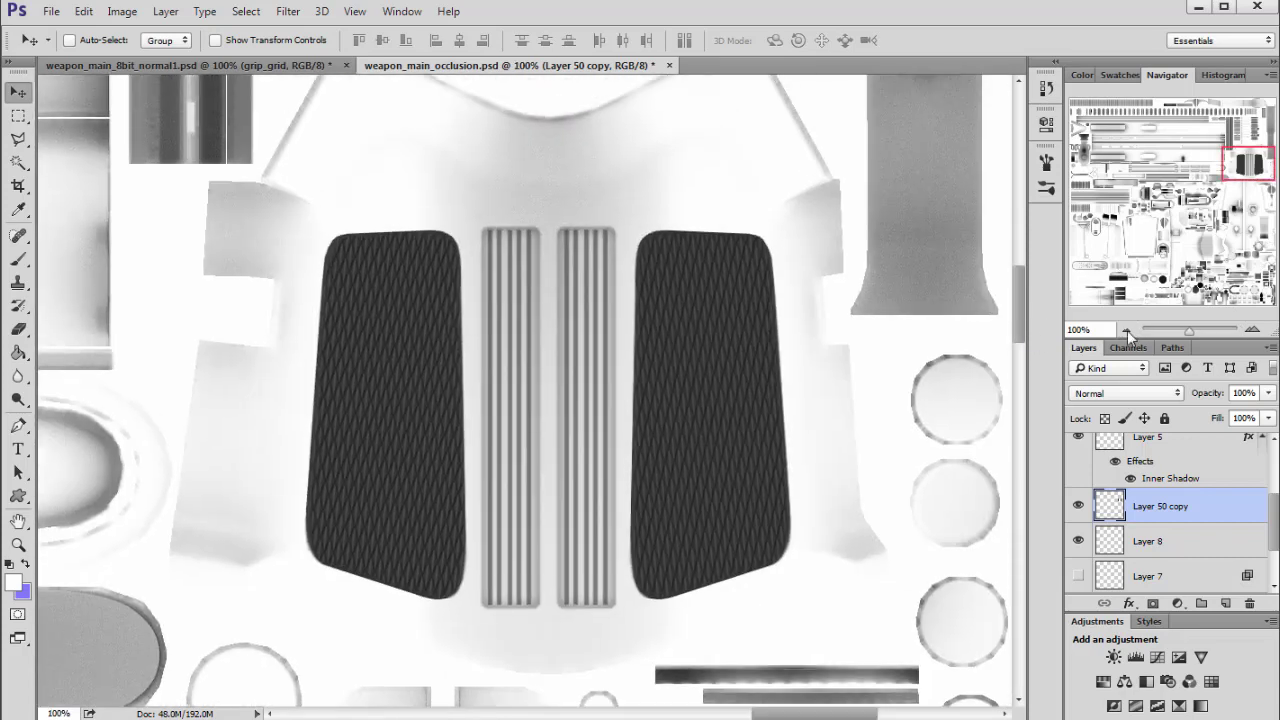
Apply Levels (0, 1.14, 66) to Layer 50 copy and blend it as Multiply at 70% opacity
left_click_drag(1195, 328, 998, 370)
key("ctrl+l")
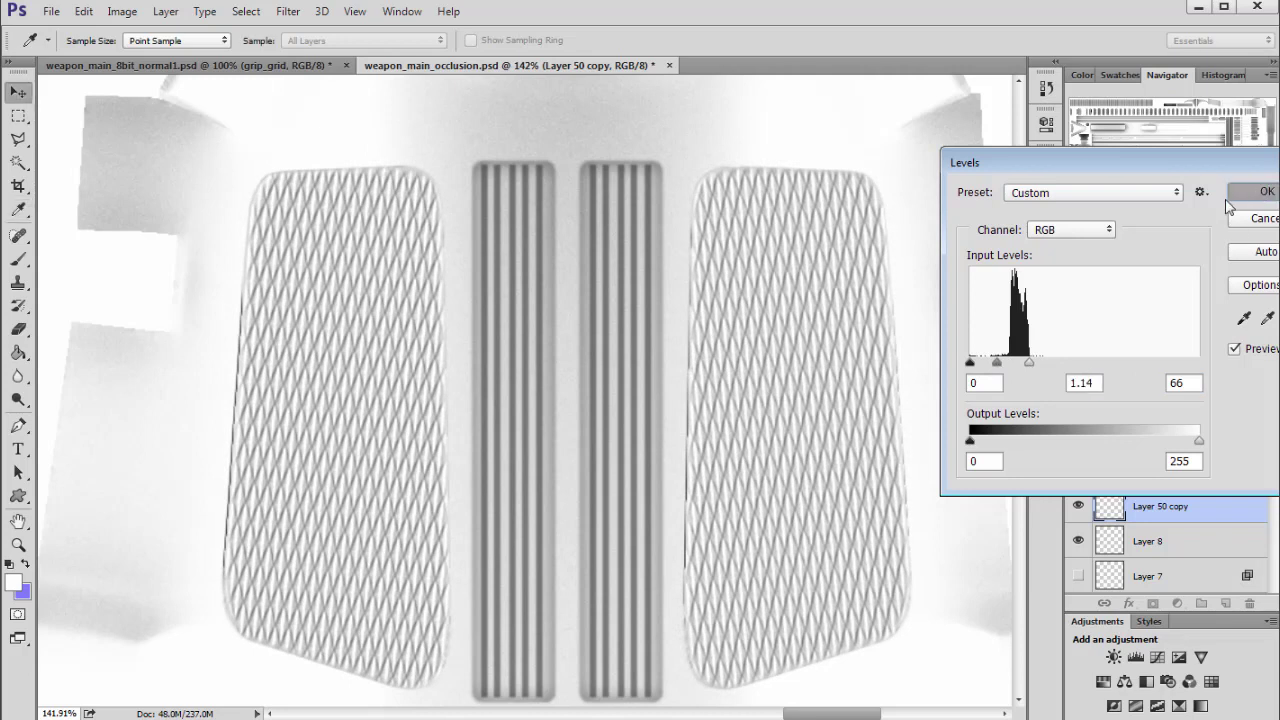
left_click(1265, 192)
left_click(1148, 393)
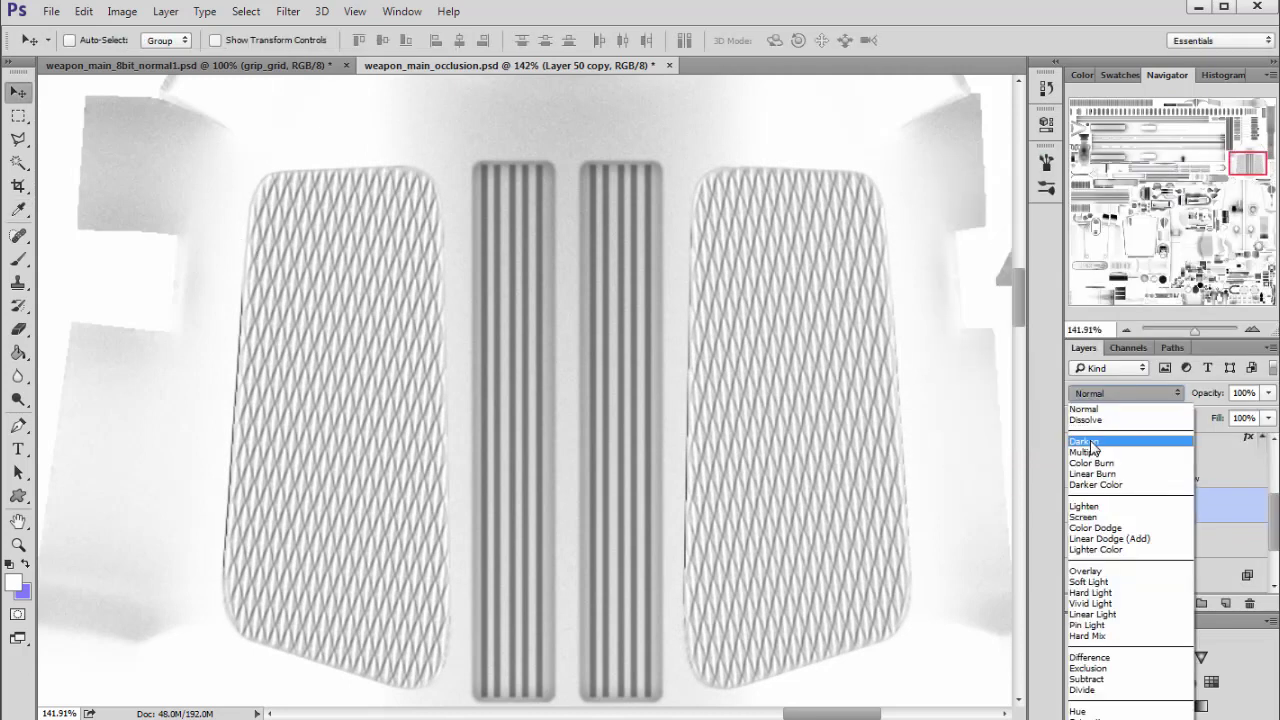
left_click(1095, 454)
left_click_drag(1268, 393, 1243, 413)
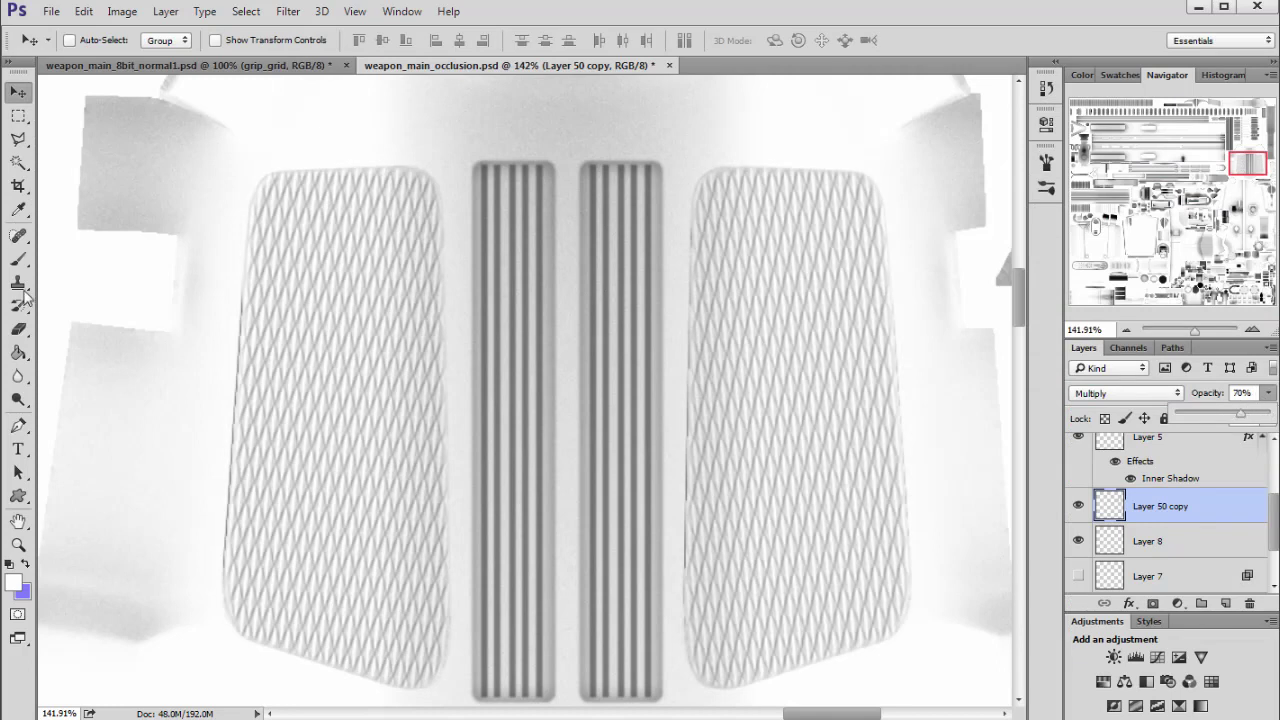
Erase the dark edge lines on both grip panels with the Eraser and save the occlusion document
left_click(18, 328)
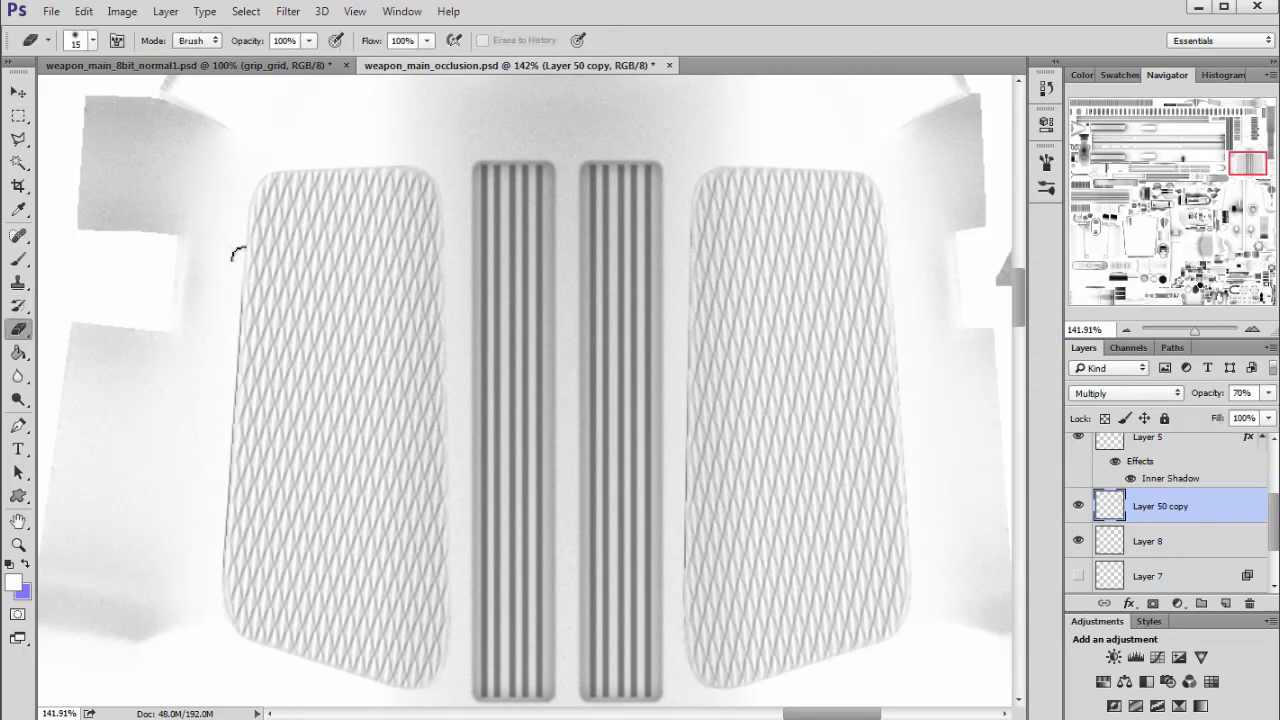
left_click(216, 566, "shift")
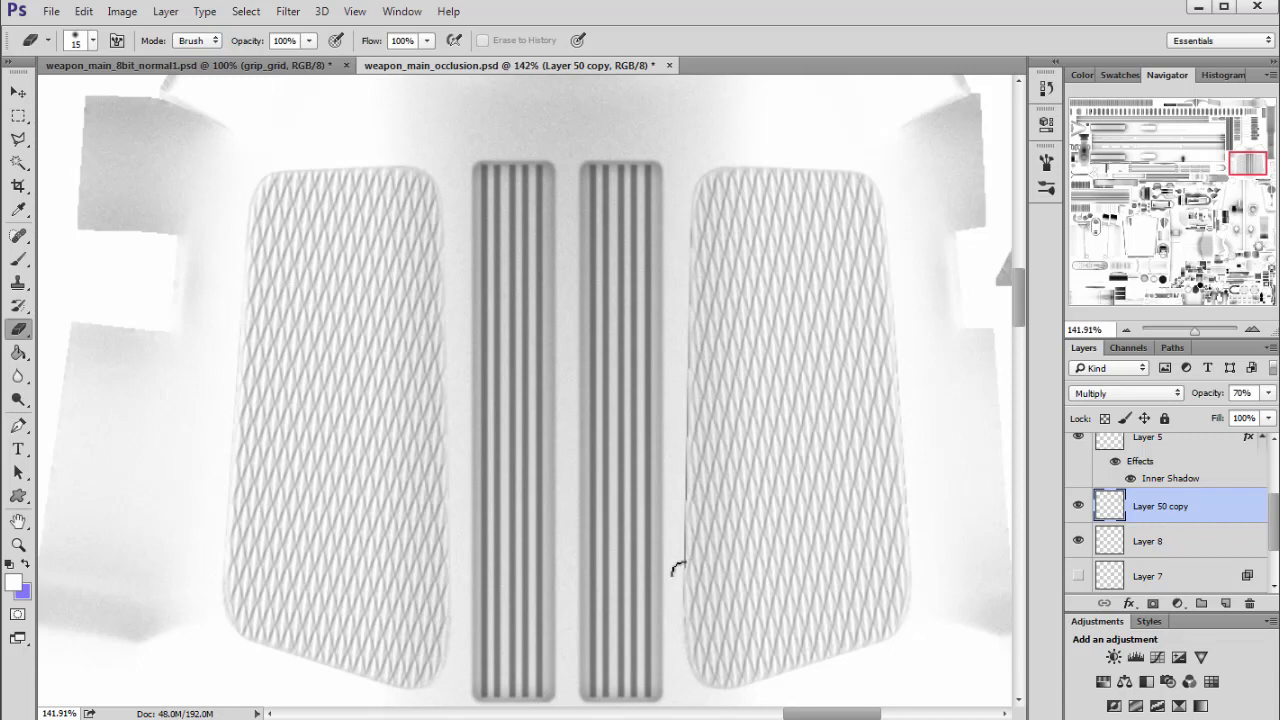
left_click_drag(675, 567, 673, 626)
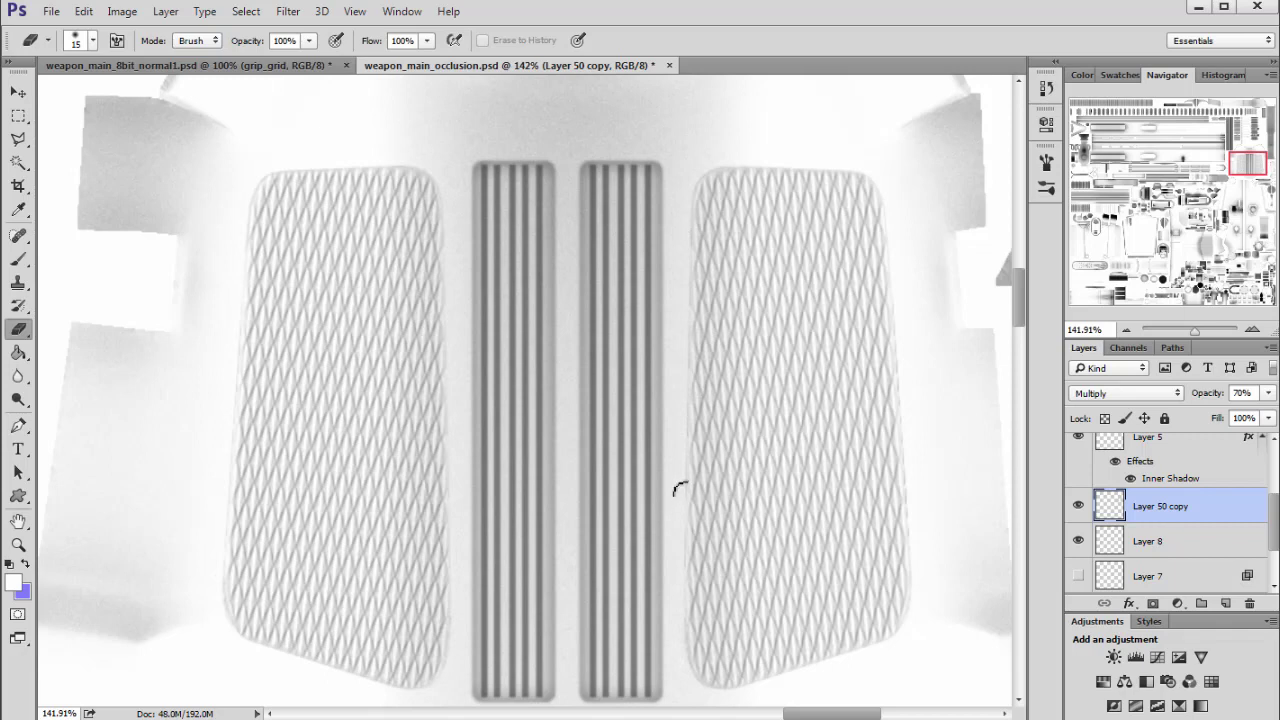
scroll(770, 378, "down", 1)
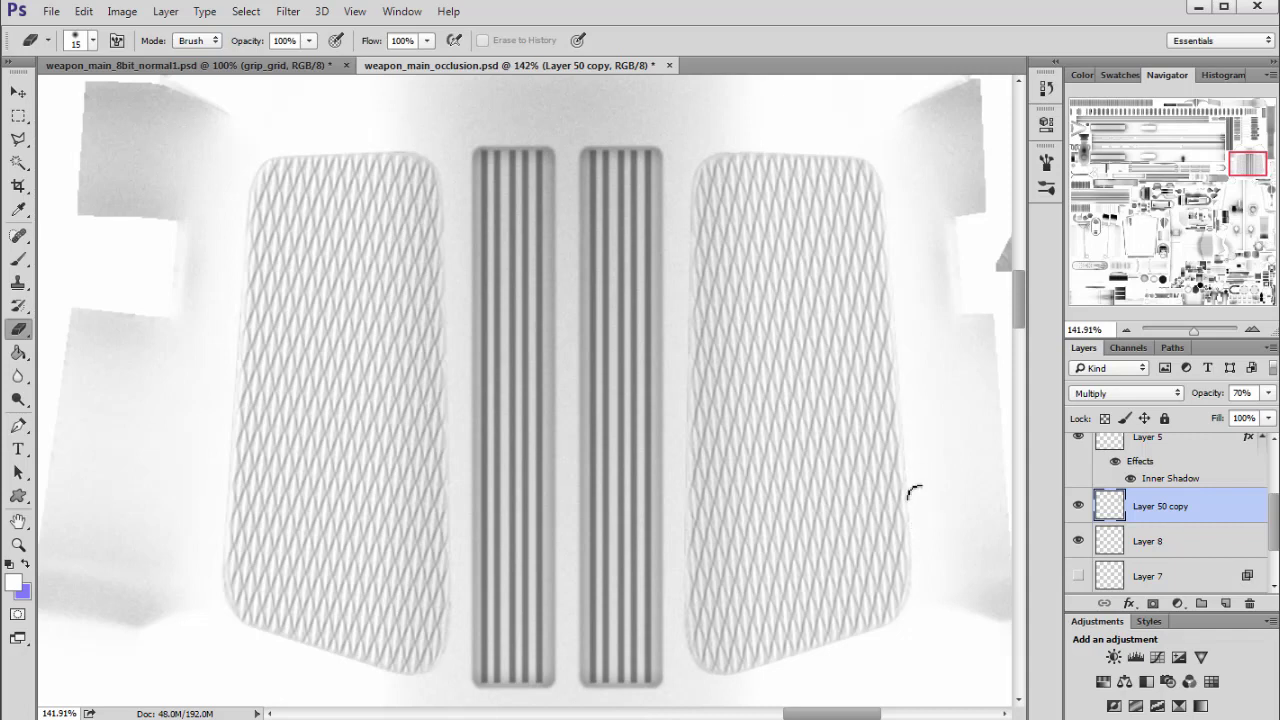
scroll(960, 460, "down", 1)
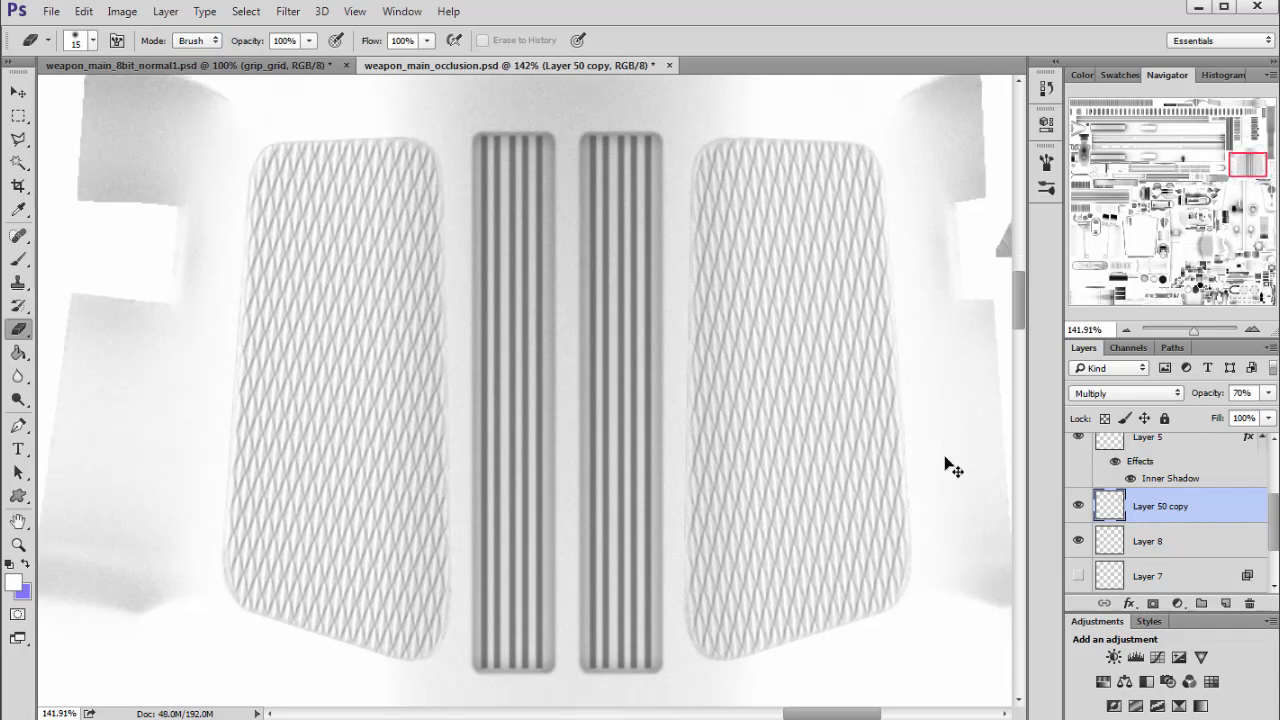
key("ctrl+s")
In Maya, open the grip's occlusion file texture for editing in Photoshop
key("alt+Tab")
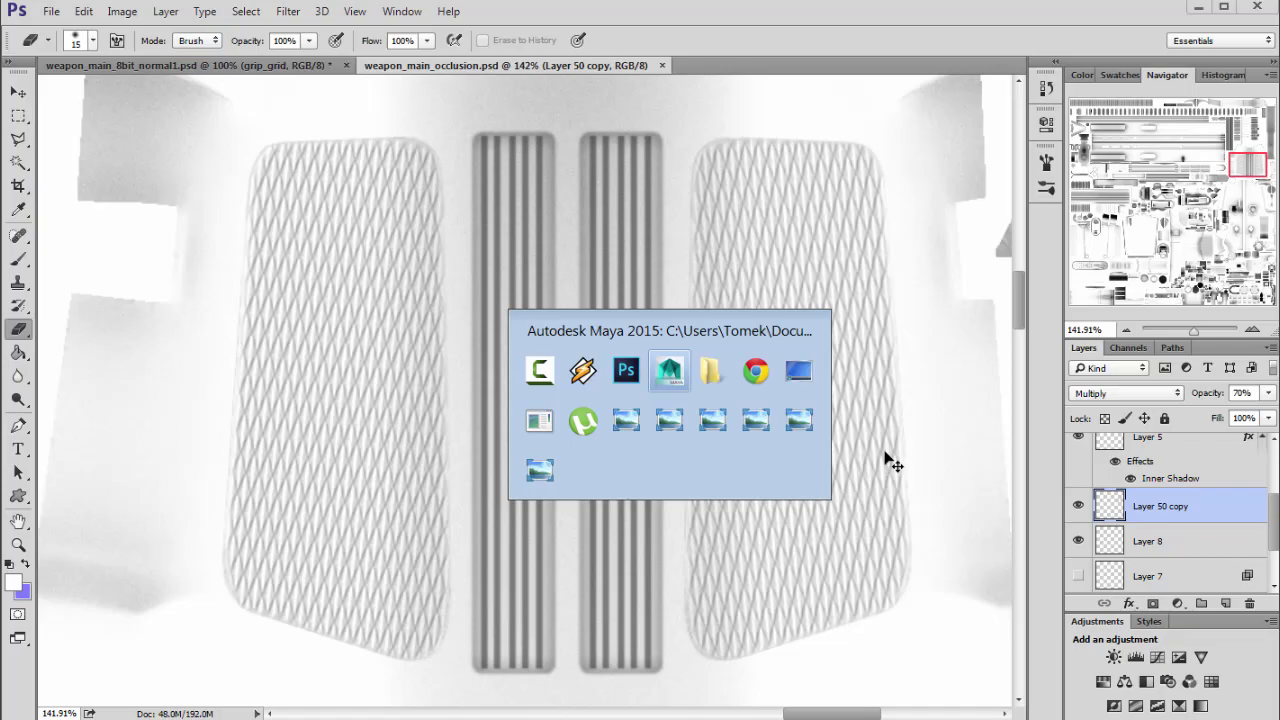
scroll(723, 402, "up", 3)
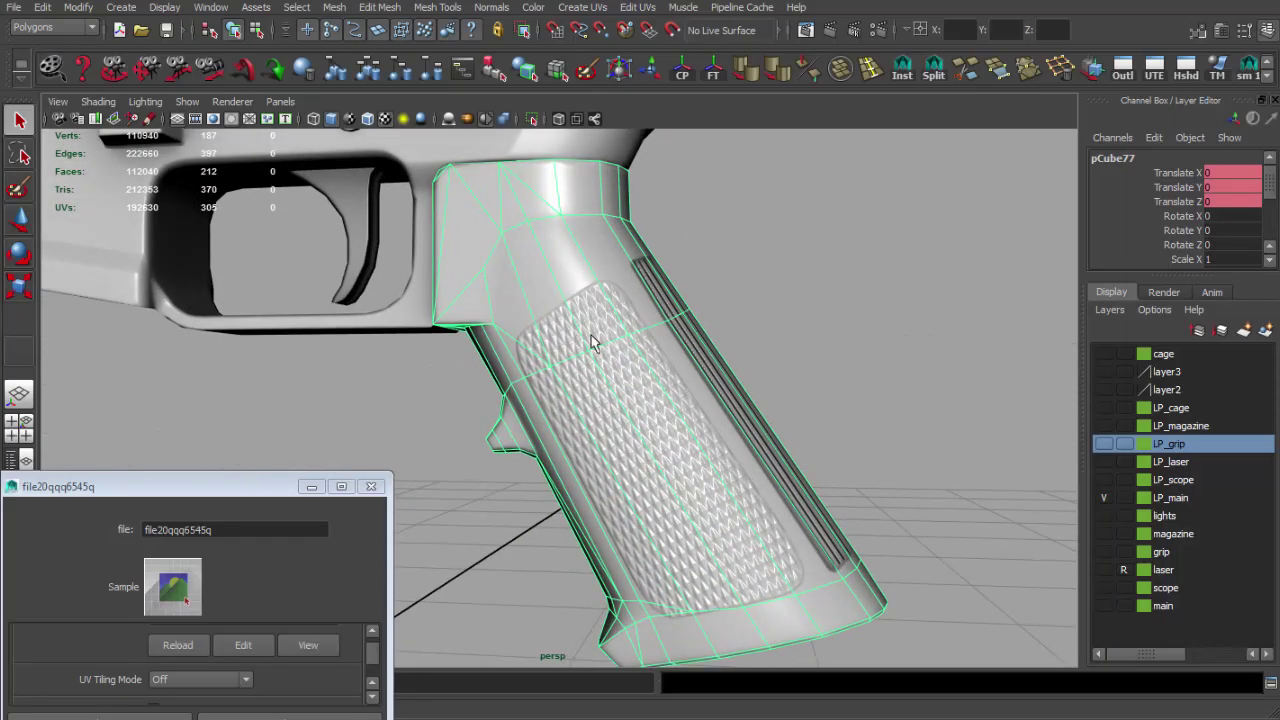
key("ctrl+a")
left_click(1218, 360)
left_click(1058, 442)
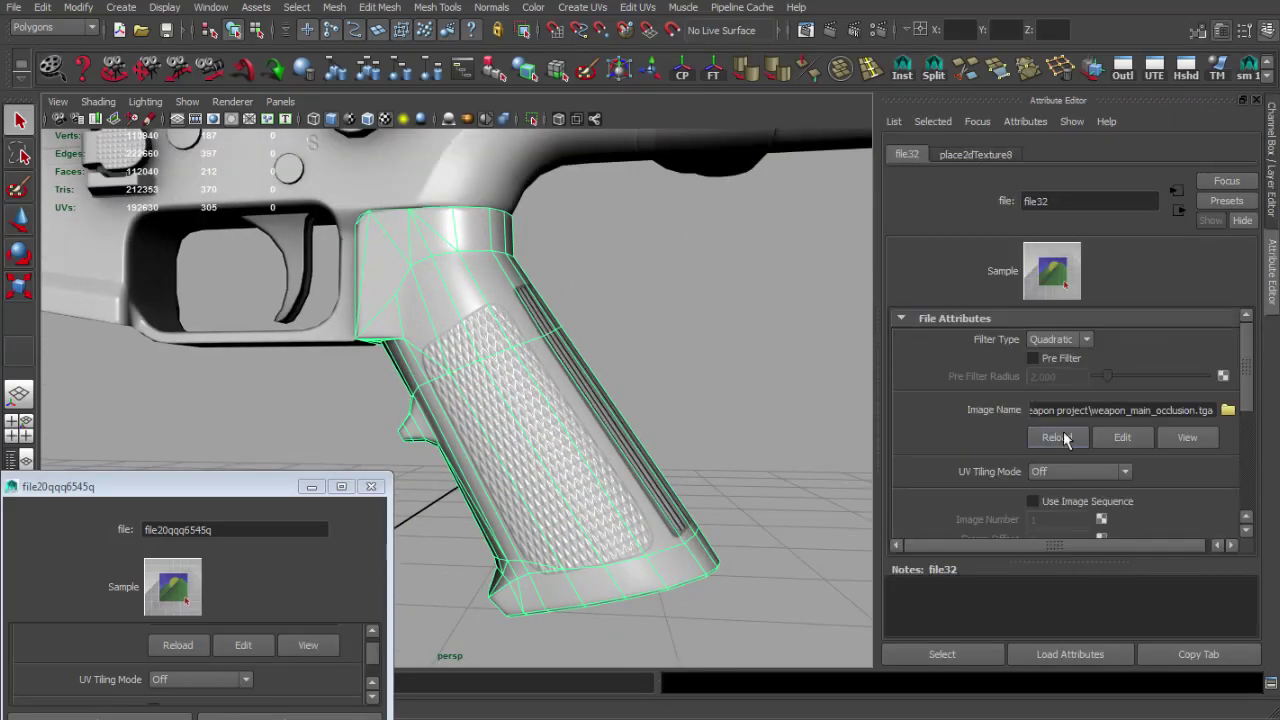
Save the occlusion map as Targa, replacing the existing weapon_main_occlusion.tga
key("ctrl+shift+s")
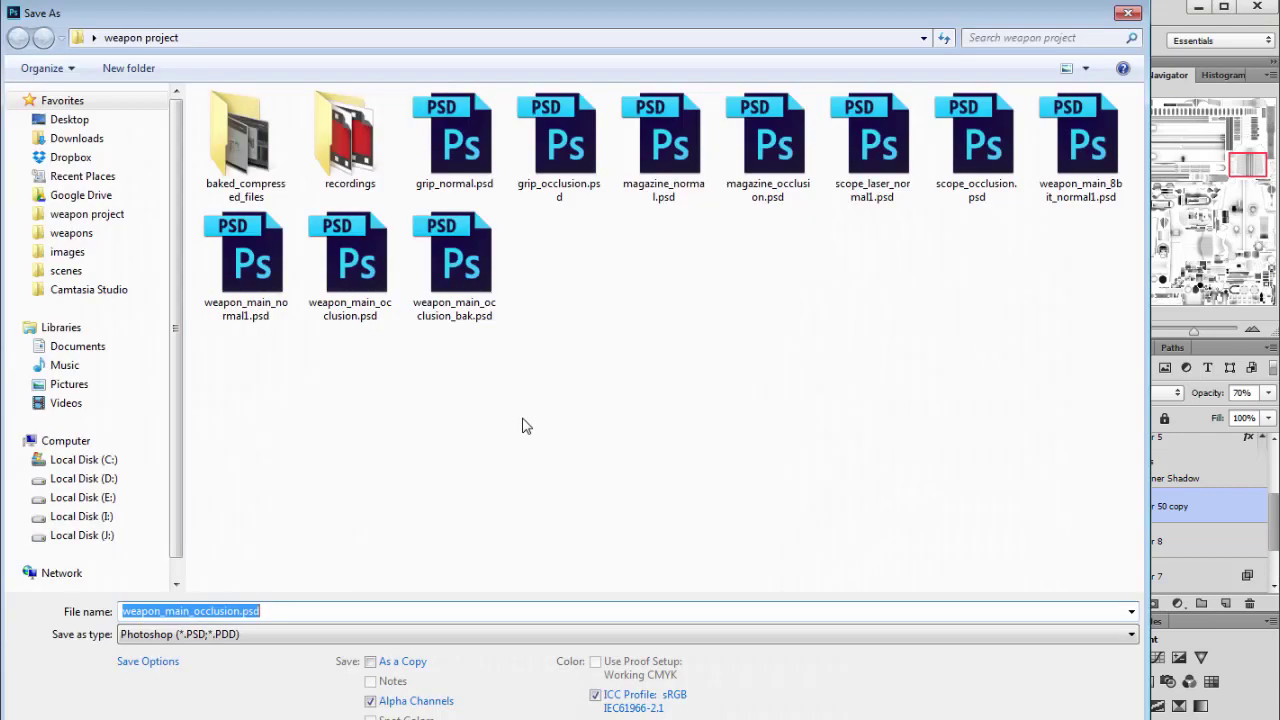
left_click(262, 636)
left_click(251, 678)
key("Return")
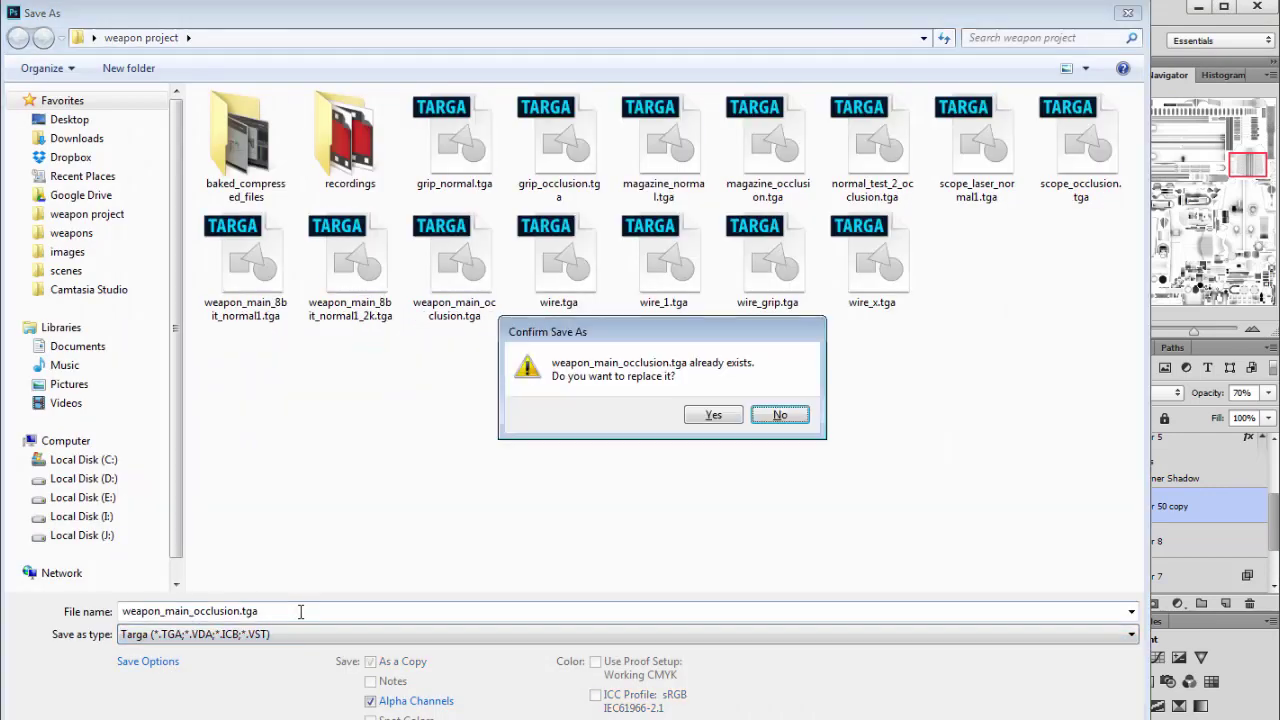
left_click(713, 414)
left_click(700, 268)
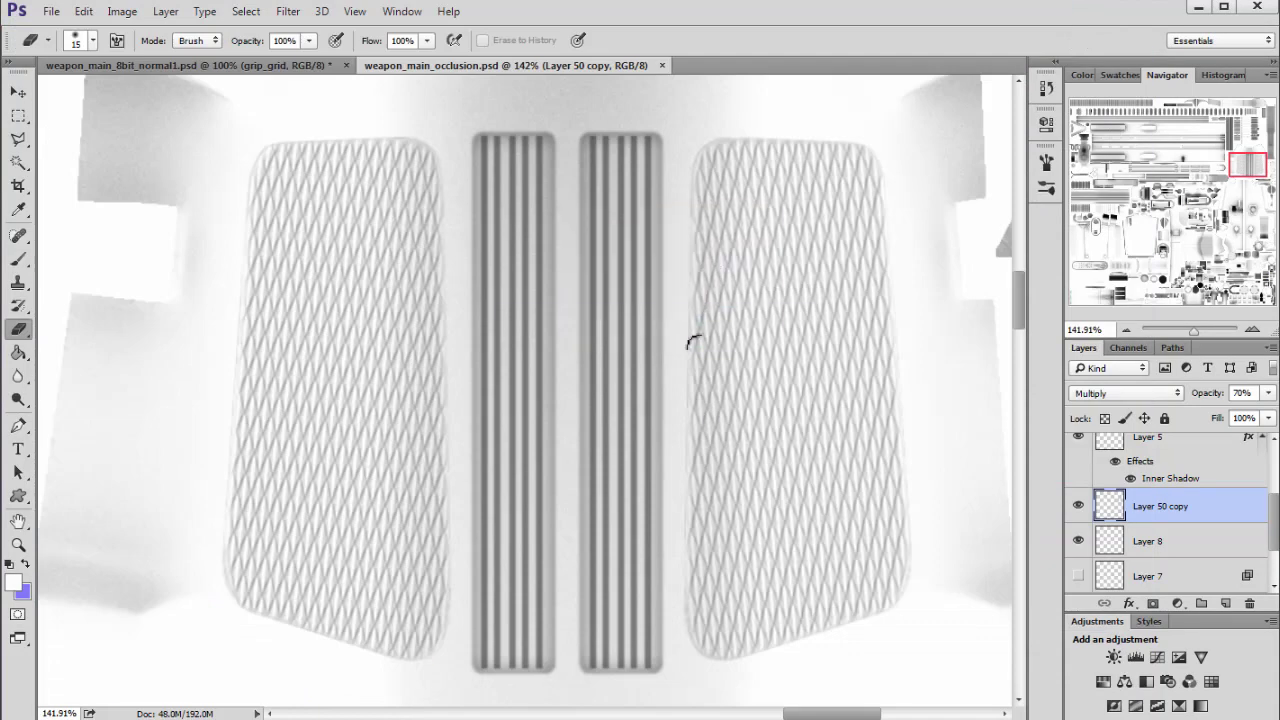
key("alt+Tab")
Reload the occlusion texture in Maya, deselect the grip, and close the texture attributes
left_click(1057, 437)
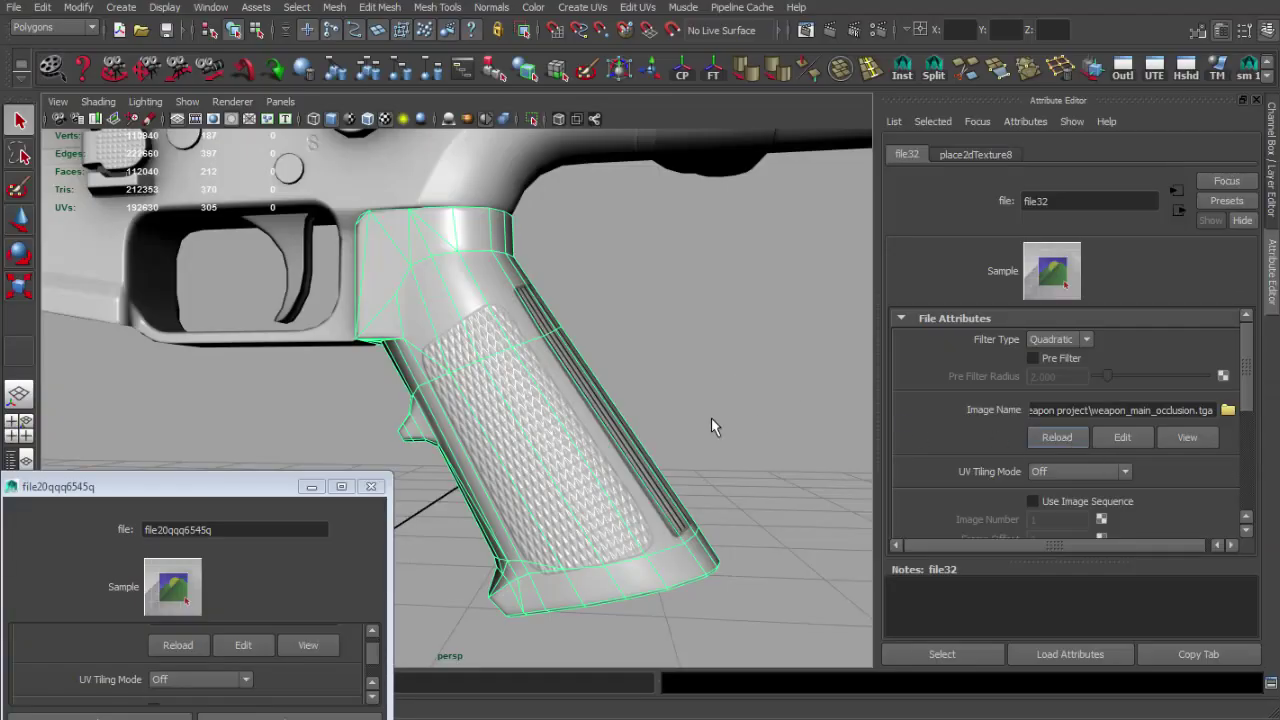
scroll(711, 420, "up", 6)
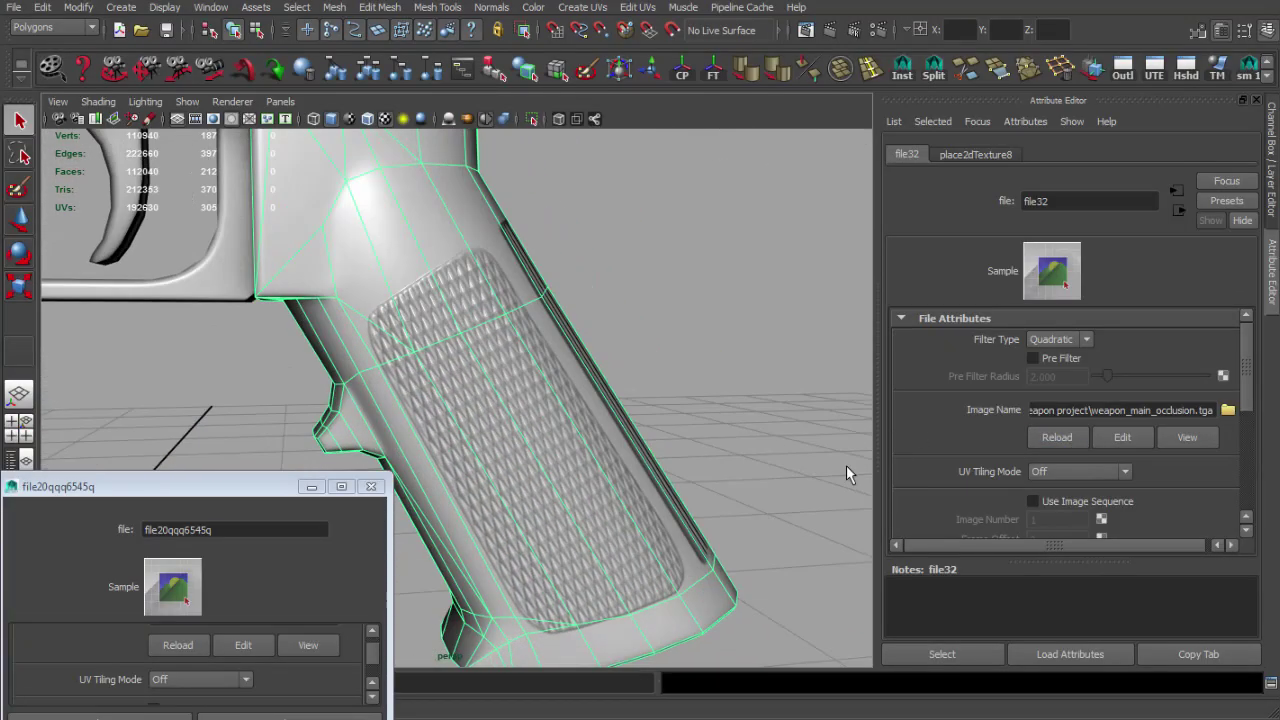
scroll(846, 474, "down", 2)
left_click(846, 474)
scroll(866, 531, "up", 2)
scroll(575, 444, "down", 5)
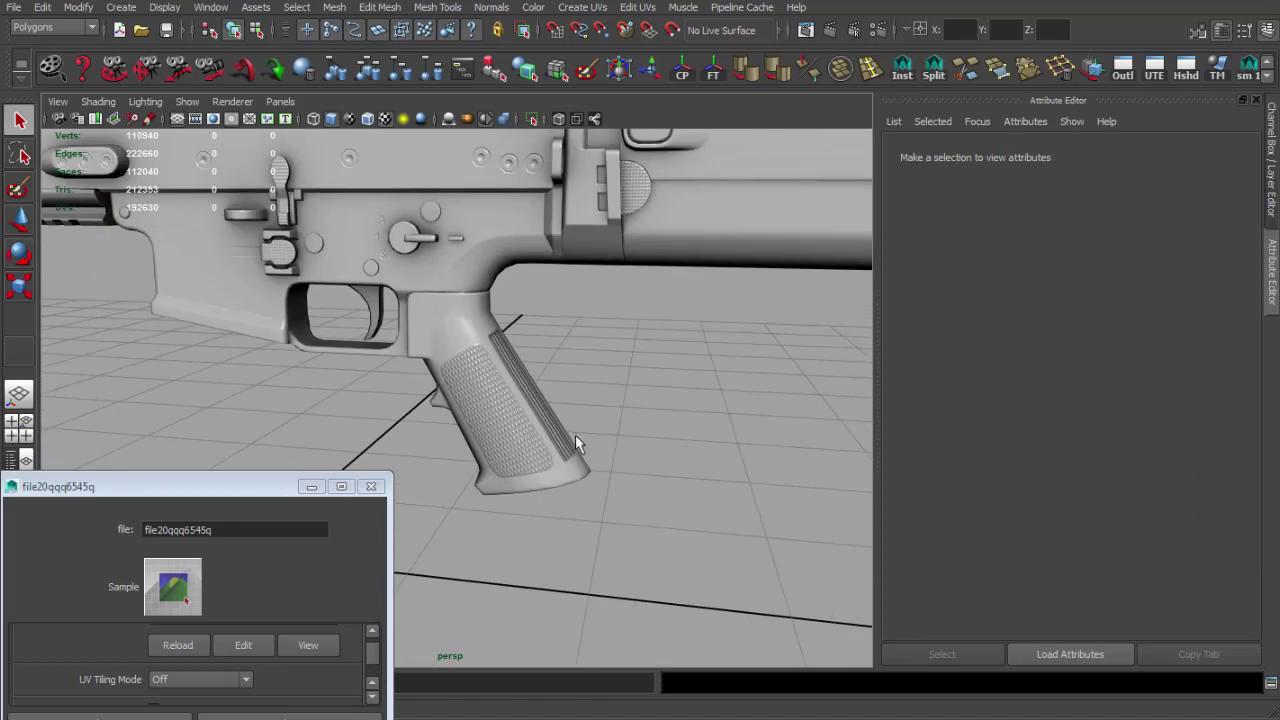
scroll(575, 444, "down", 4)
scroll(574, 430, "up", 6)
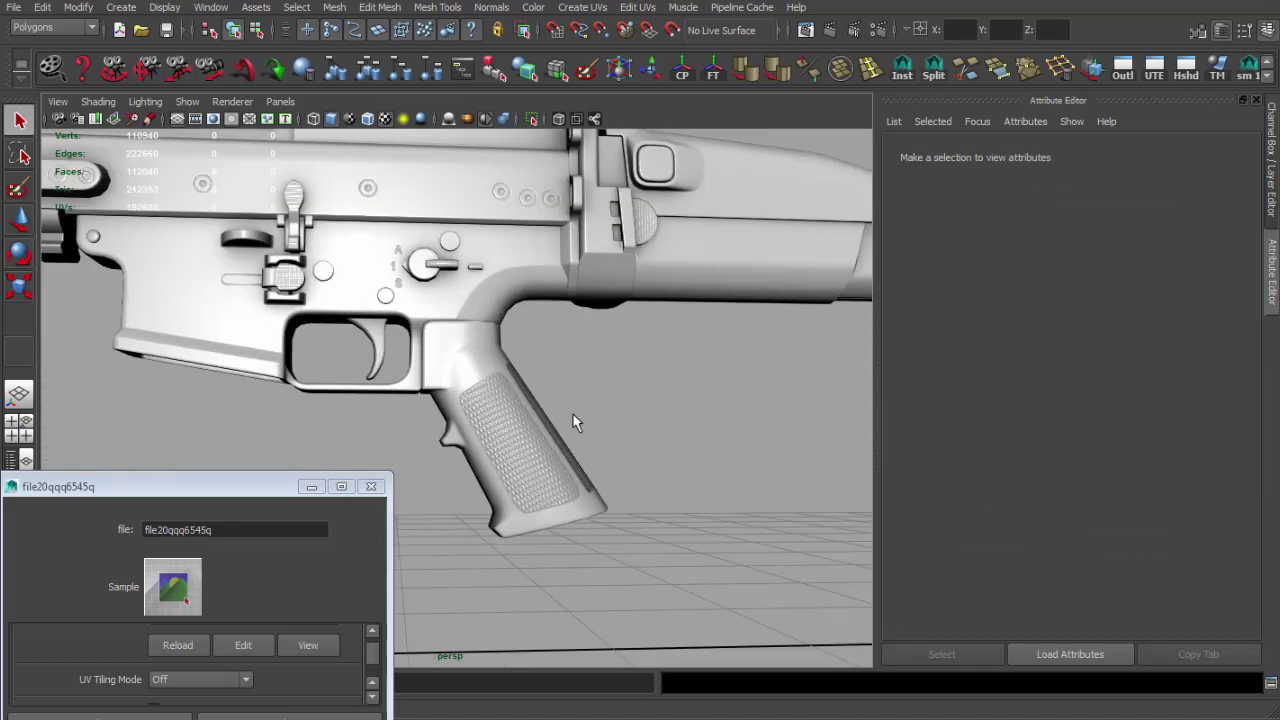
scroll(575, 421, "up", 2)
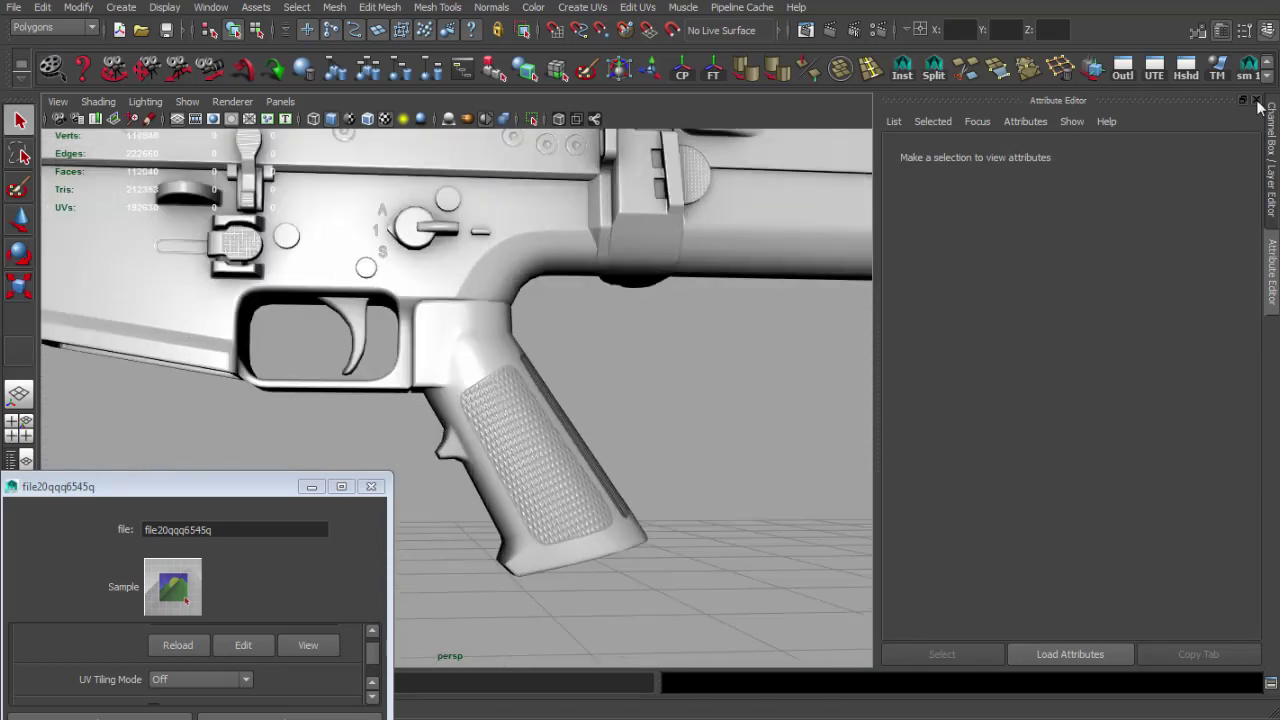
left_click(1257, 101)
scroll(640, 290, "up", 5)
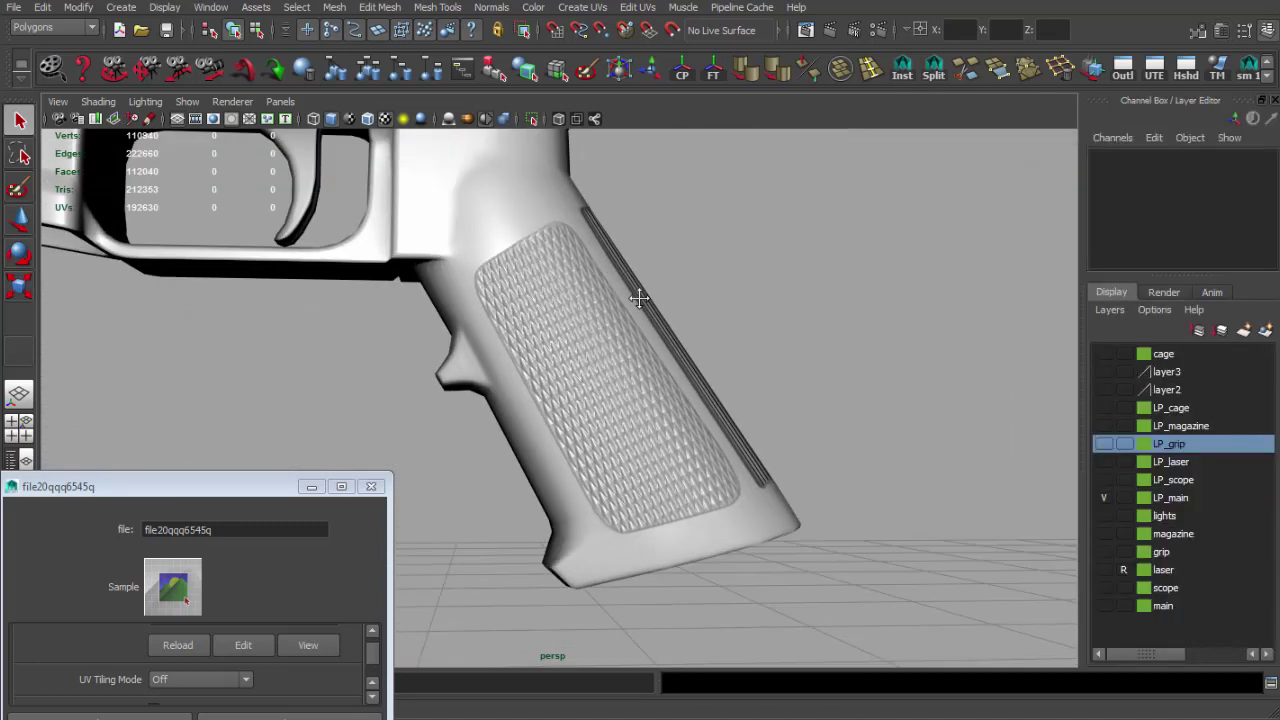
Orbit around the grip and rifle, then switch the viewport renderer to Viewport 2.0
left_click_drag(681, 345, 372, 138)
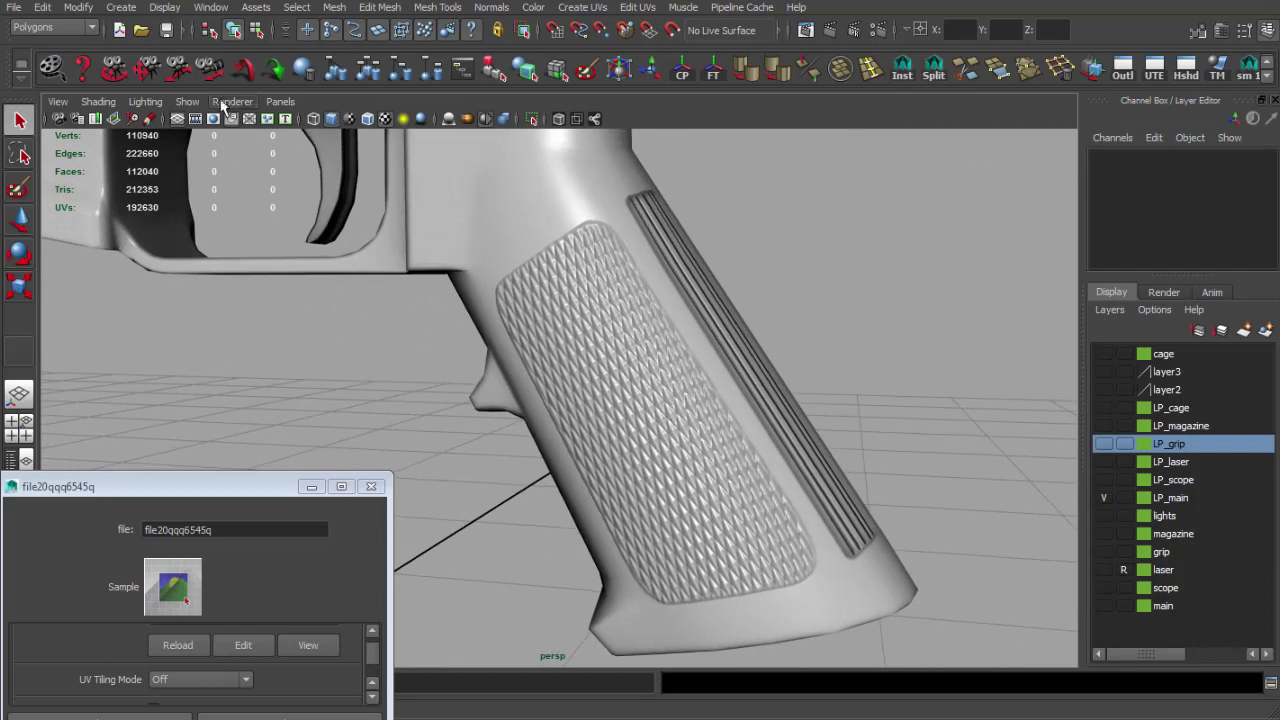
scroll(666, 360, "up", 2)
mouse_move(666, 360)
left_mouse_down()
mouse_move(603, 331)
mouse_move(540, 340)
mouse_move(518, 366)
mouse_move(674, 343)
left_mouse_up()
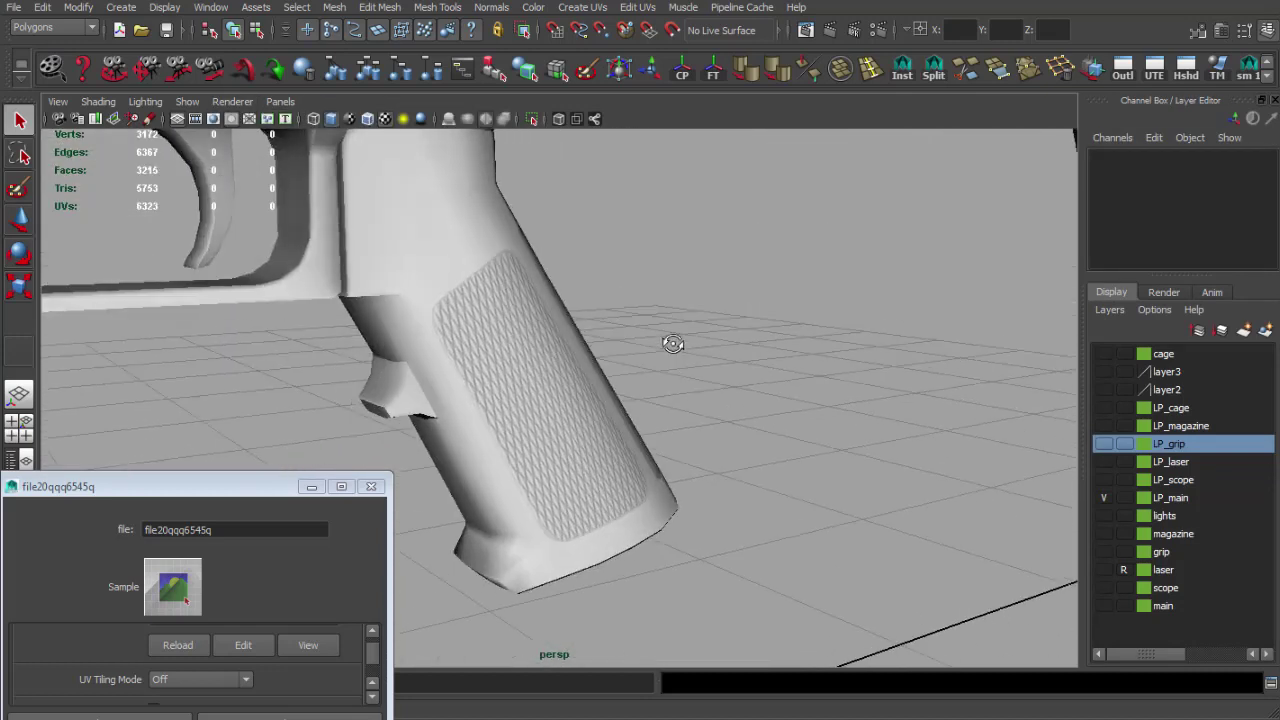
scroll(517, 346, "down", 4)
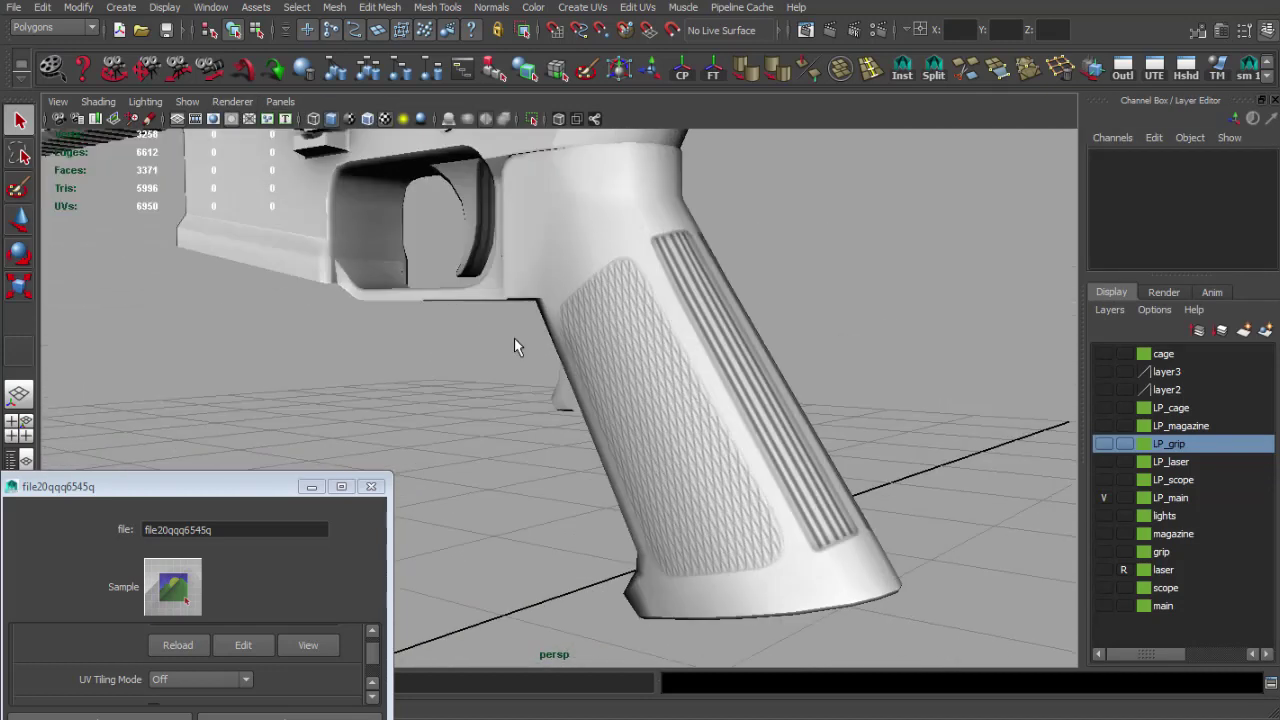
scroll(438, 311, "down", 2)
left_click_drag(438, 311, 723, 329)
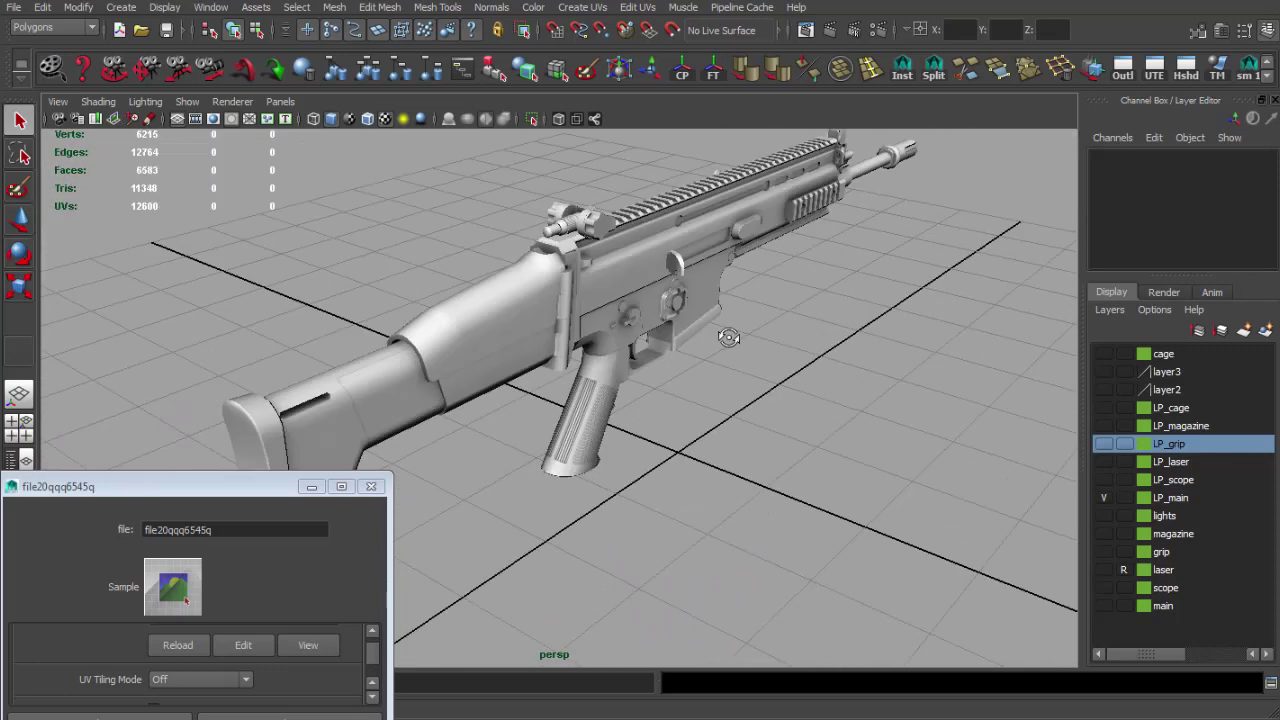
scroll(760, 360, "up", 4)
mouse_move(800, 394)
left_mouse_down()
mouse_move(822, 360)
mouse_move(966, 449)
mouse_move(643, 412)
mouse_move(734, 371)
mouse_move(766, 377)
mouse_move(646, 384)
mouse_move(646, 423)
mouse_move(576, 387)
left_mouse_up()
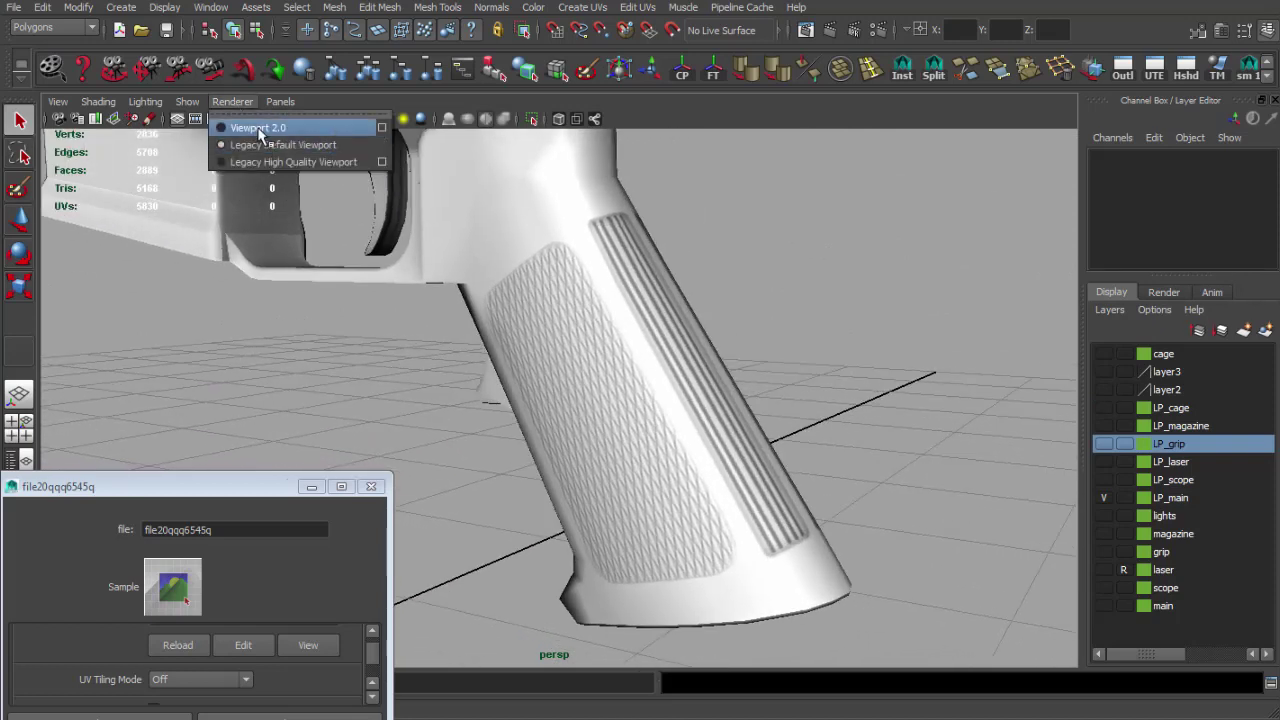
left_click(258, 128)
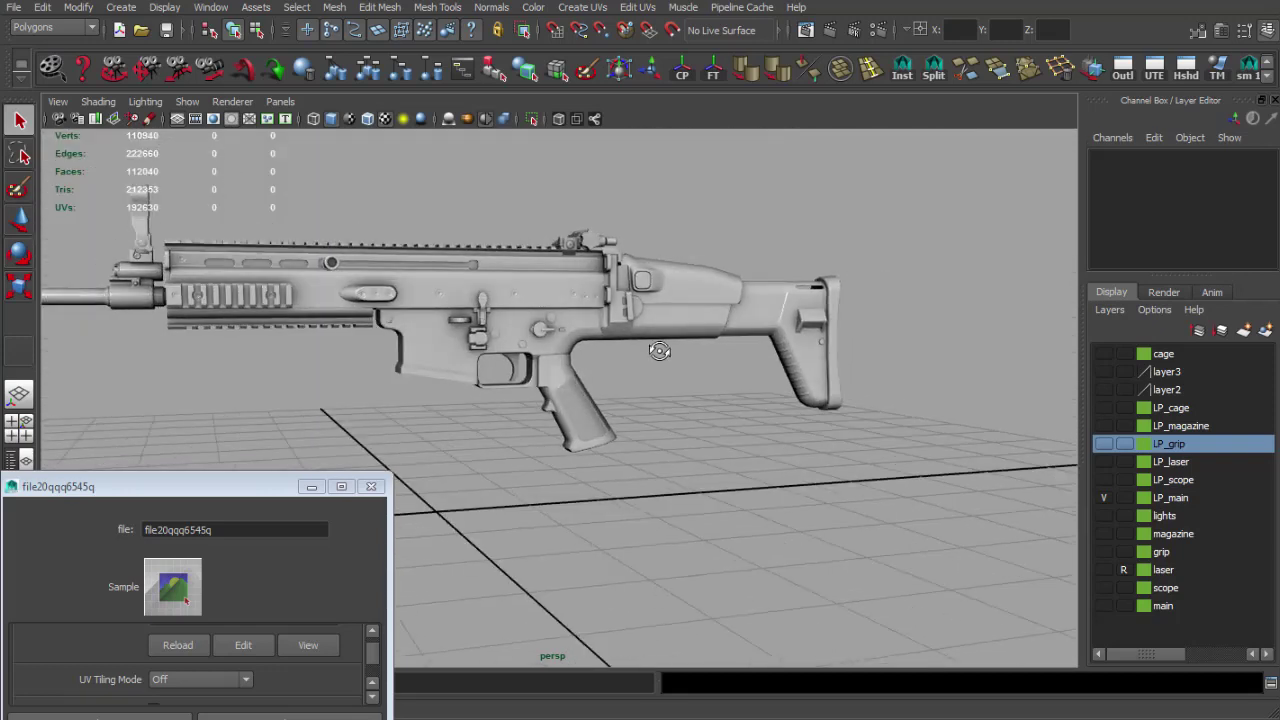
left_click_drag(659, 351, 797, 374)
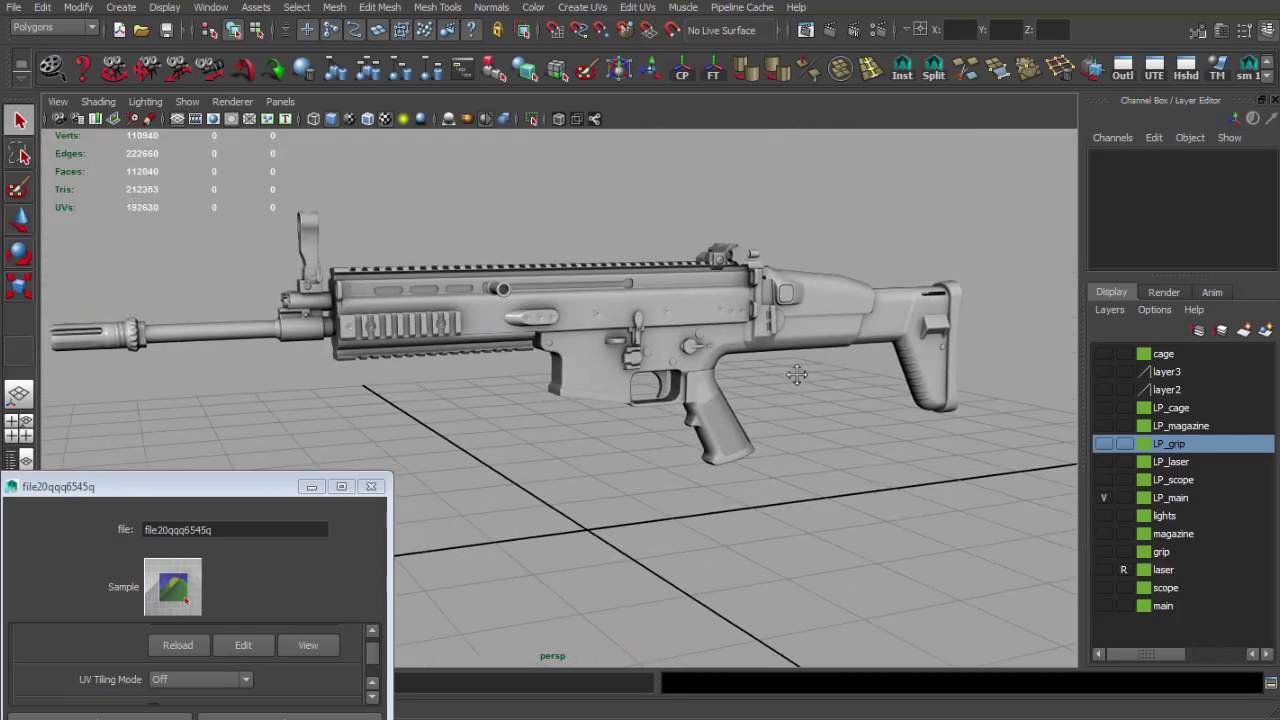
Show the LP_magazine, LP_laser and LP_scope layers and view the trigger and grip up close
left_click(1107, 430)
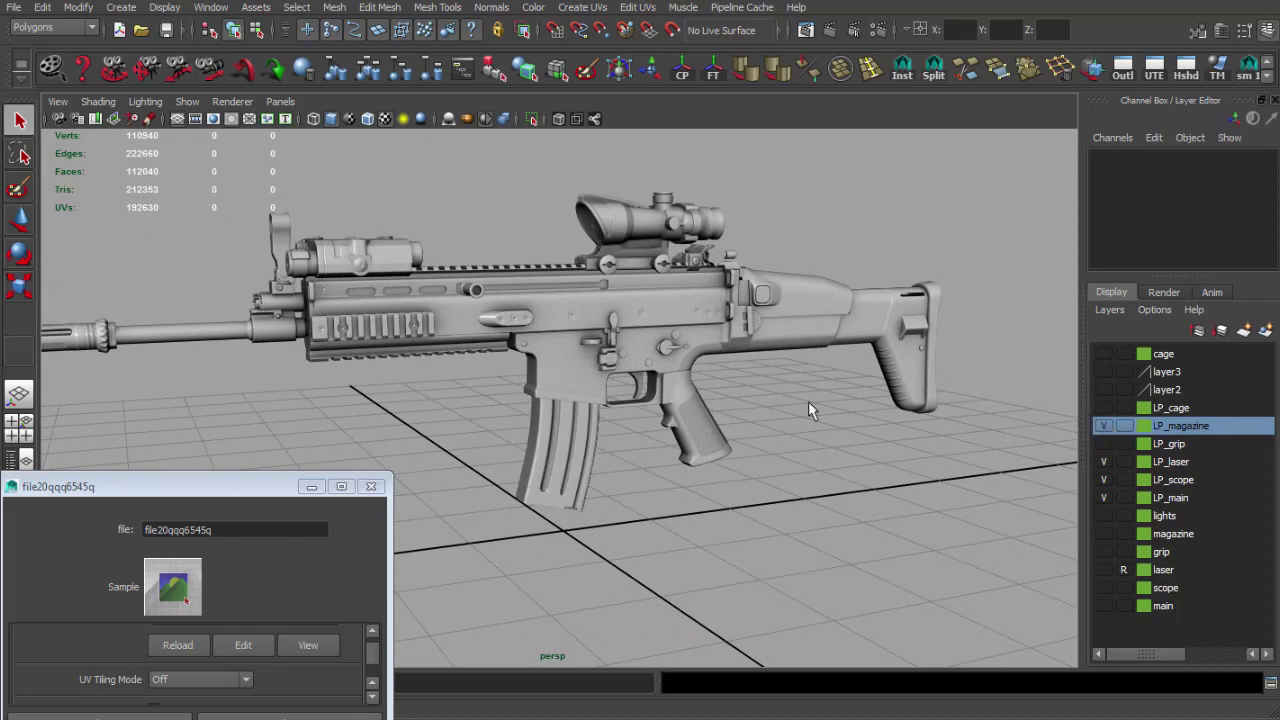
left_click_drag(810, 410, 660, 440)
scroll(665, 474, "up", 10)
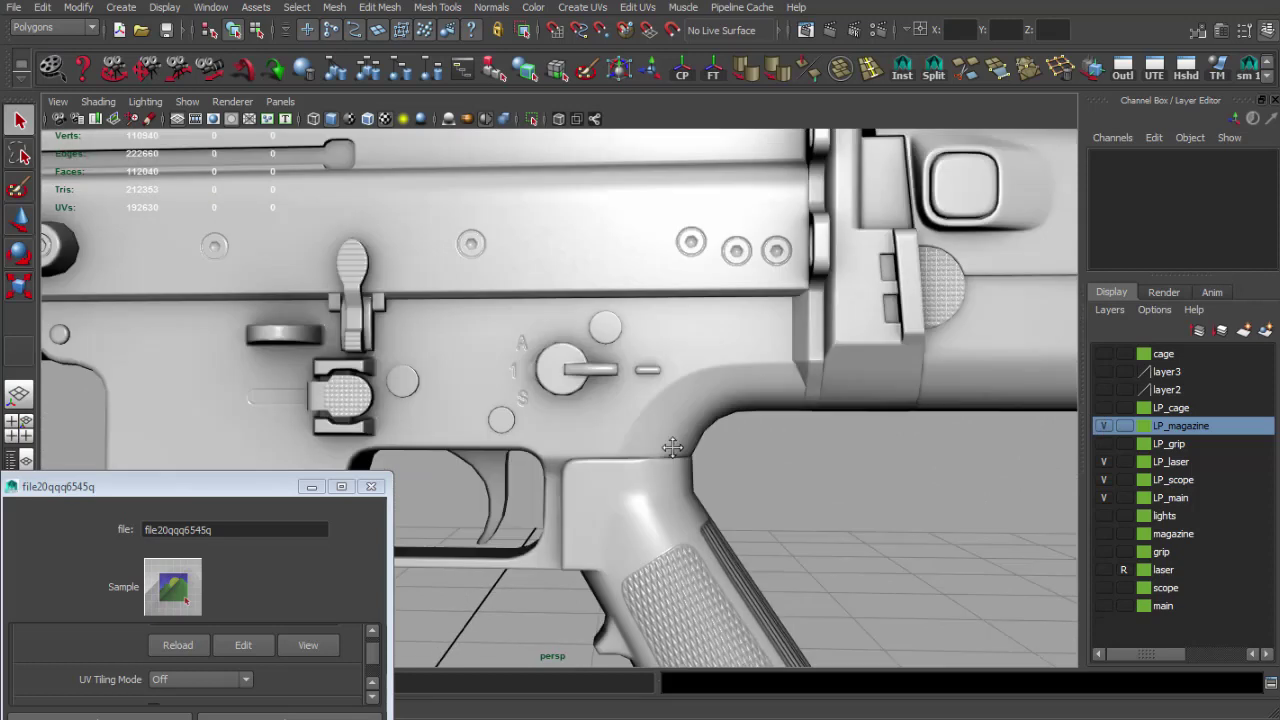
scroll(680, 410, "up", 1)
scroll(785, 378, "down", 2)
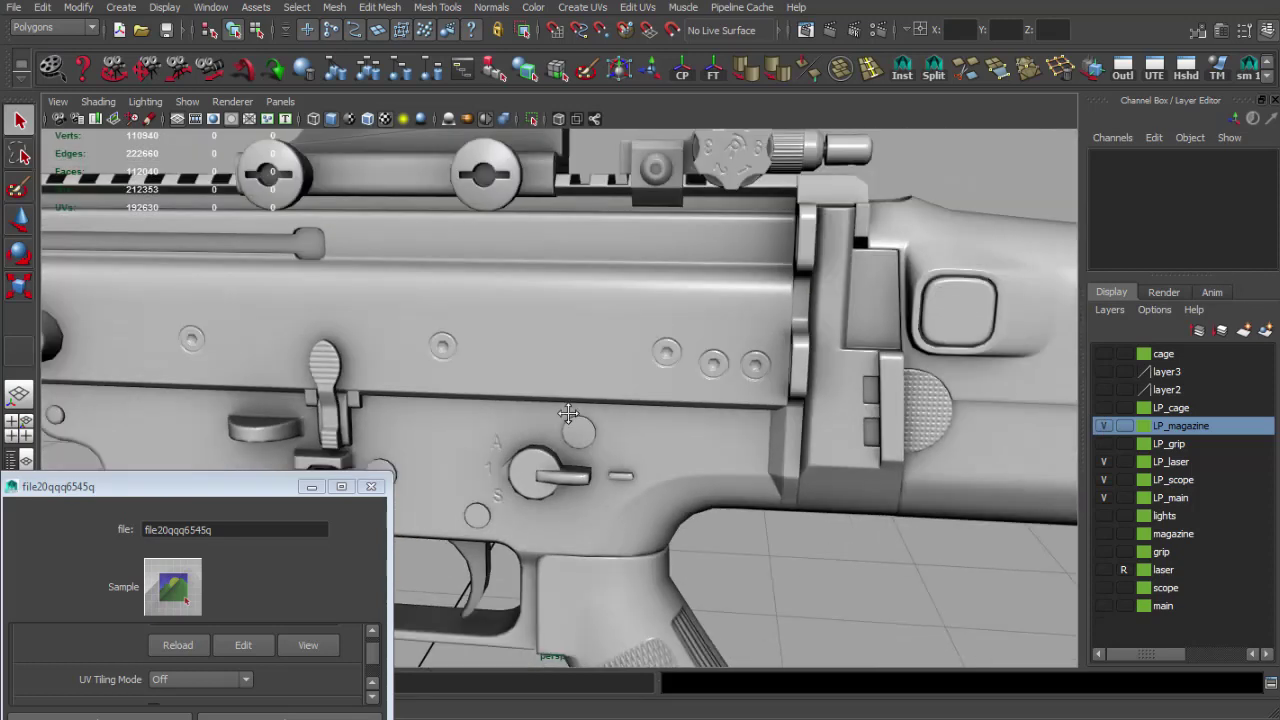
left_click_drag(785, 378, 587, 357)
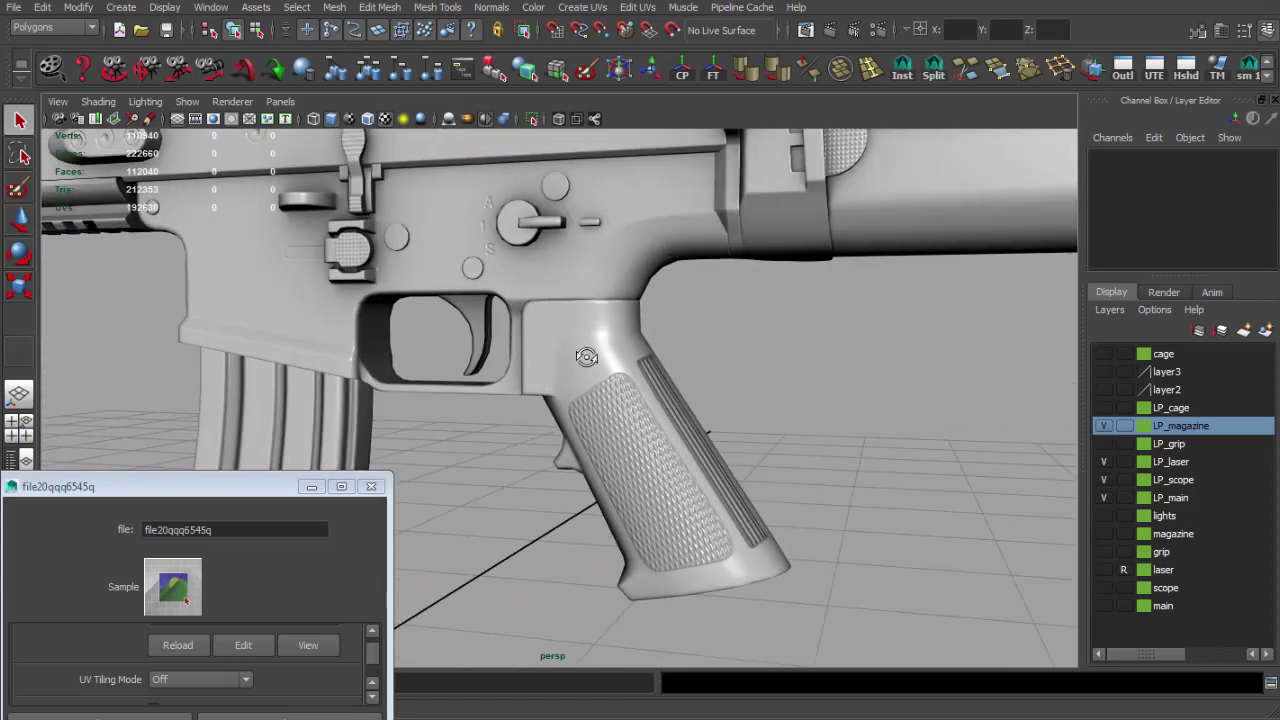
scroll(587, 357, "down", 5)
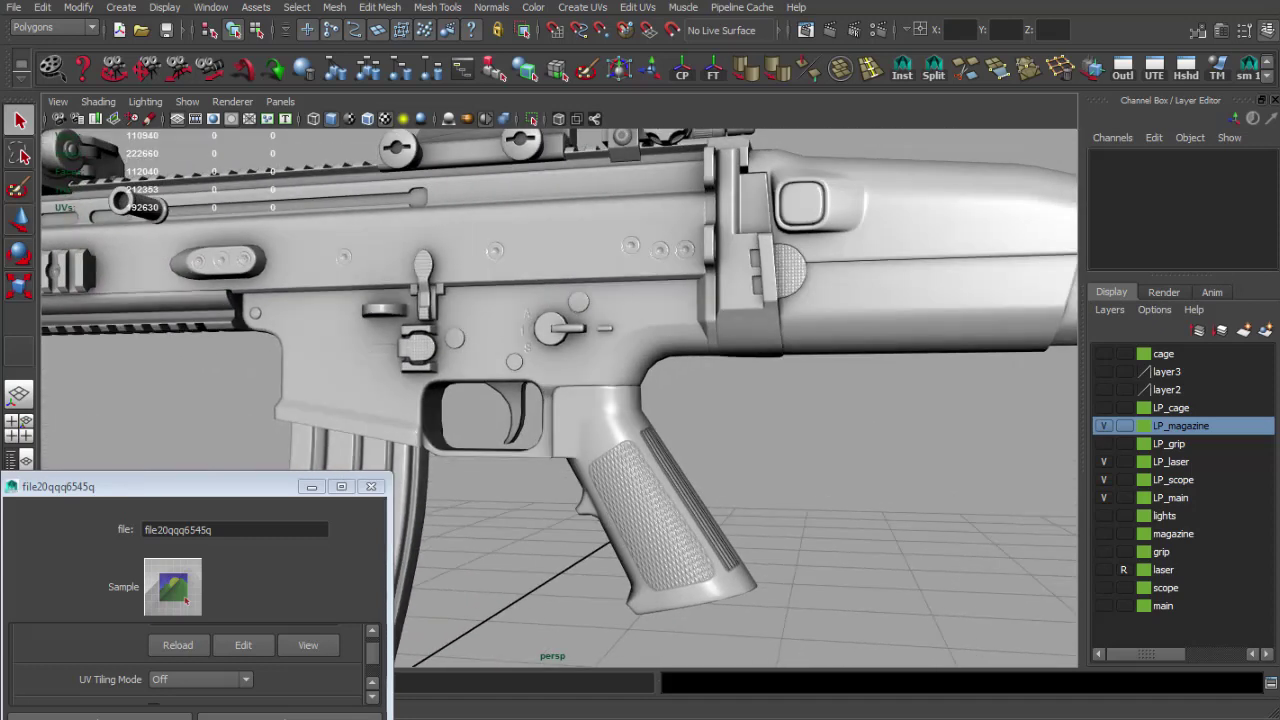